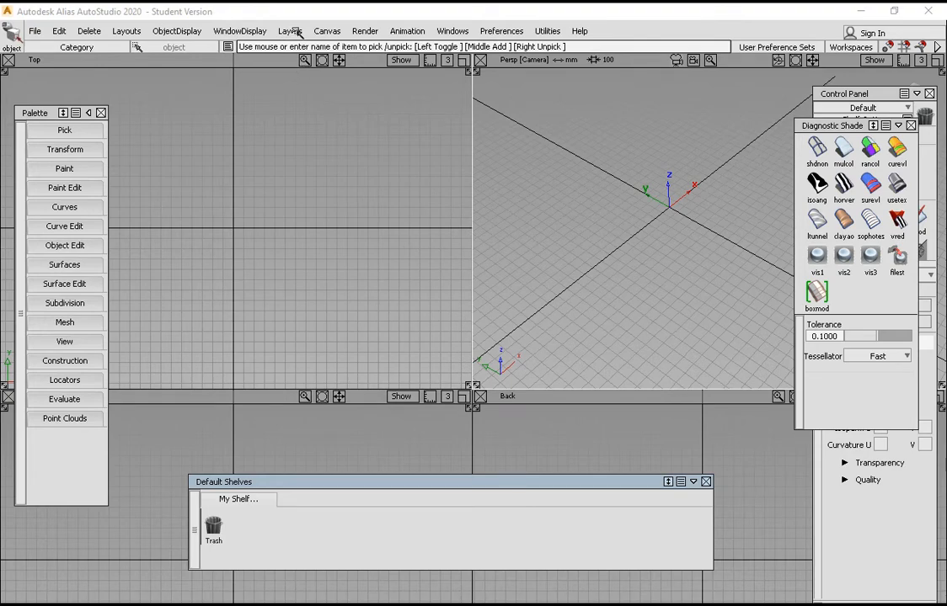
- Show the layer bar above the viewports
{"action": "left_click", "coordinate": [291, 31]}
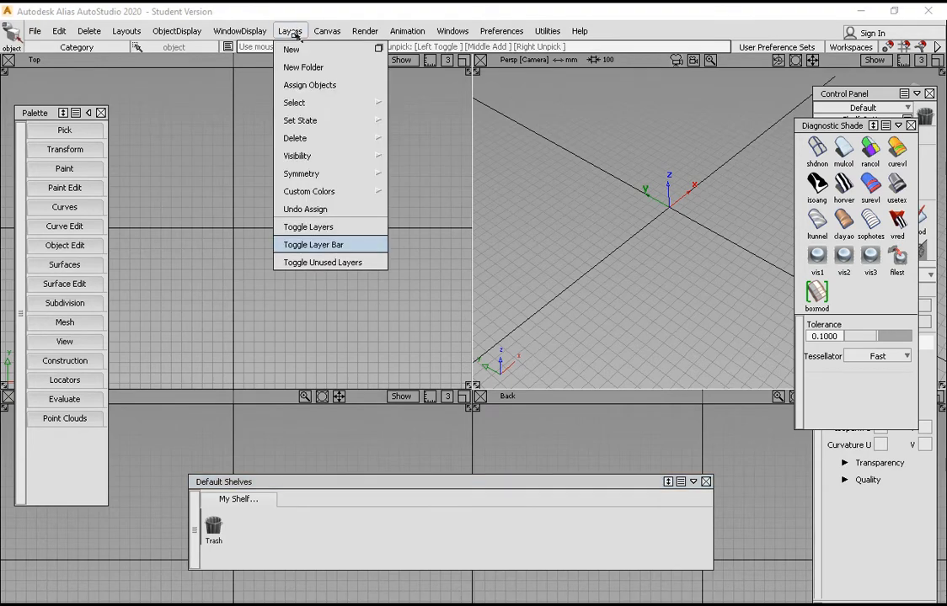
{"action": "left_click", "coordinate": [335, 246]}
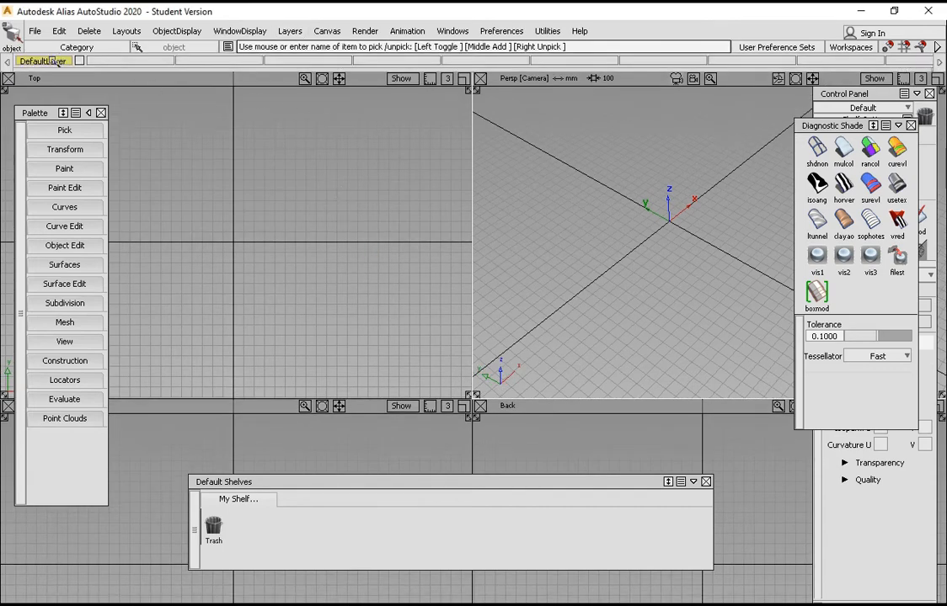
{"action": "left_click", "coordinate": [291, 32]}
{"action": "left_click", "coordinate": [336, 245]}
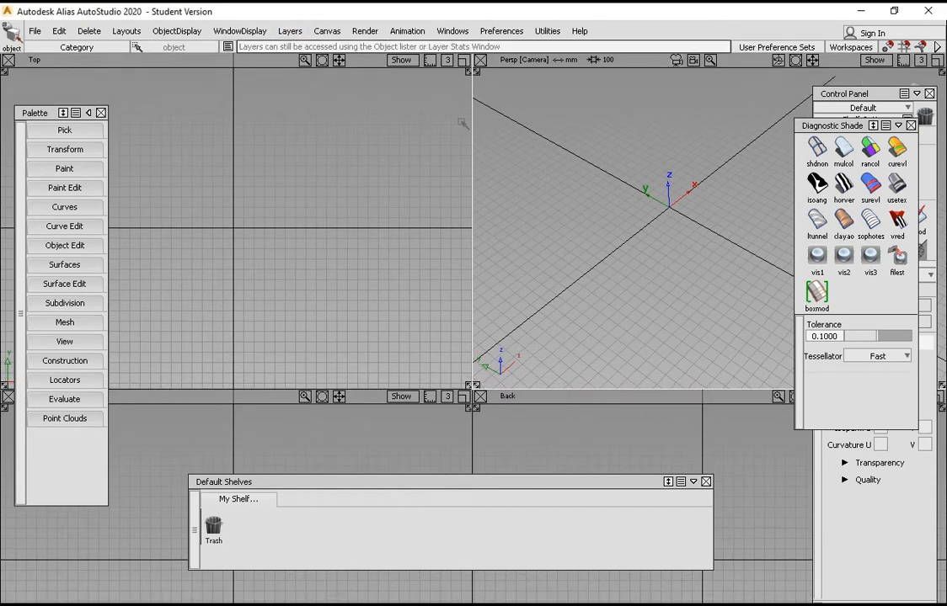
{"action": "left_click", "coordinate": [290, 31]}
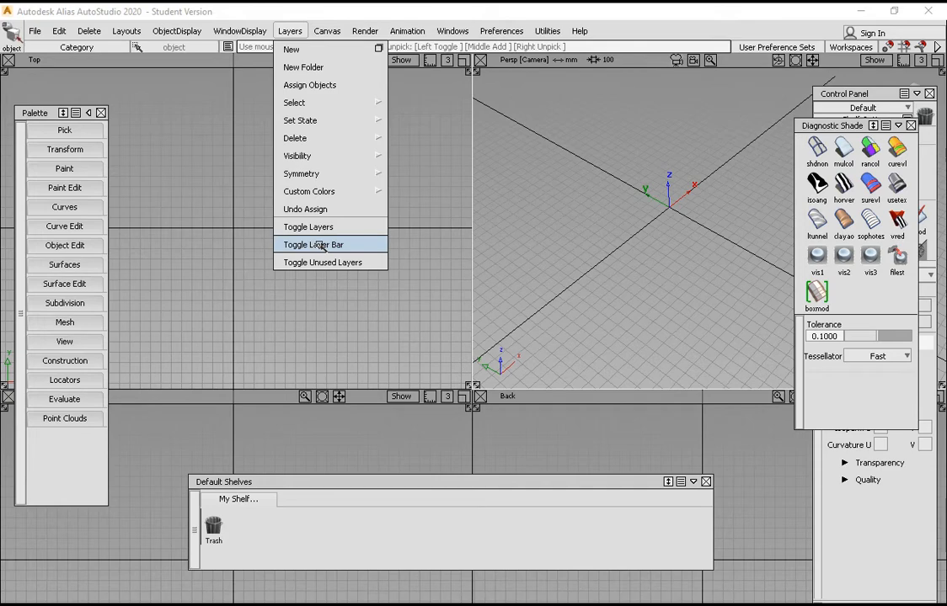
{"action": "left_click", "coordinate": [321, 245]}
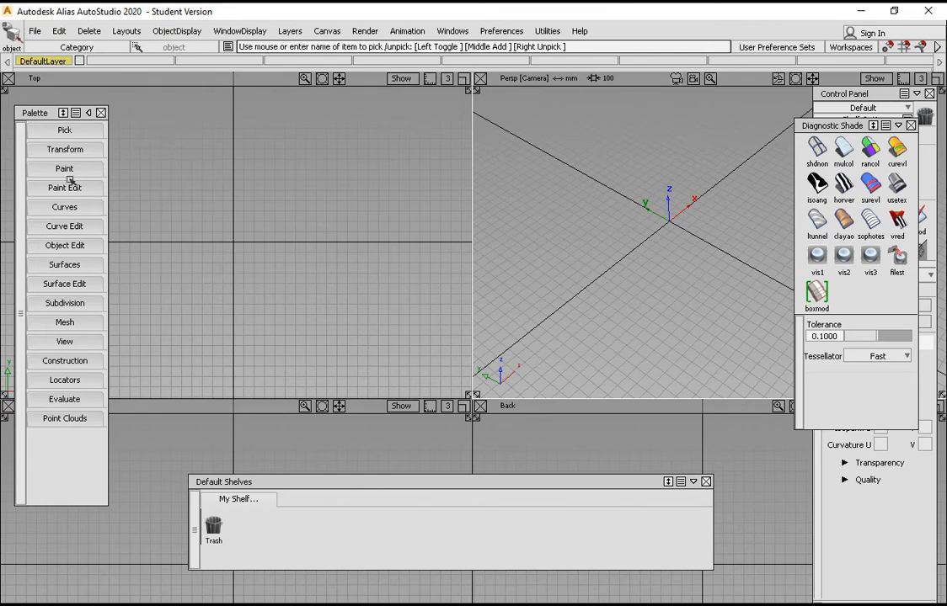
- Add three copies of the New CV Curve tool from the Curves palette to My Shelf
{"action": "left_click_drag", "start_coordinate": [40, 115], "coordinate": [43, 118]}
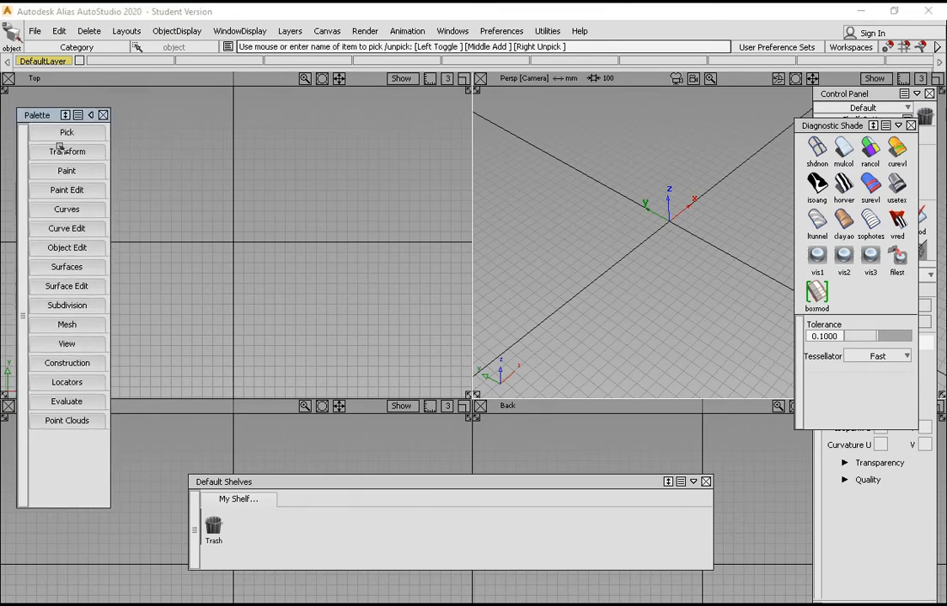
{"action": "mouse_move", "coordinate": [269, 482]}
{"action": "left_mouse_down"}
{"action": "mouse_move", "coordinate": [244, 469]}
{"action": "mouse_move", "coordinate": [259, 472]}
{"action": "left_mouse_up"}
{"action": "left_click", "coordinate": [69, 210]}
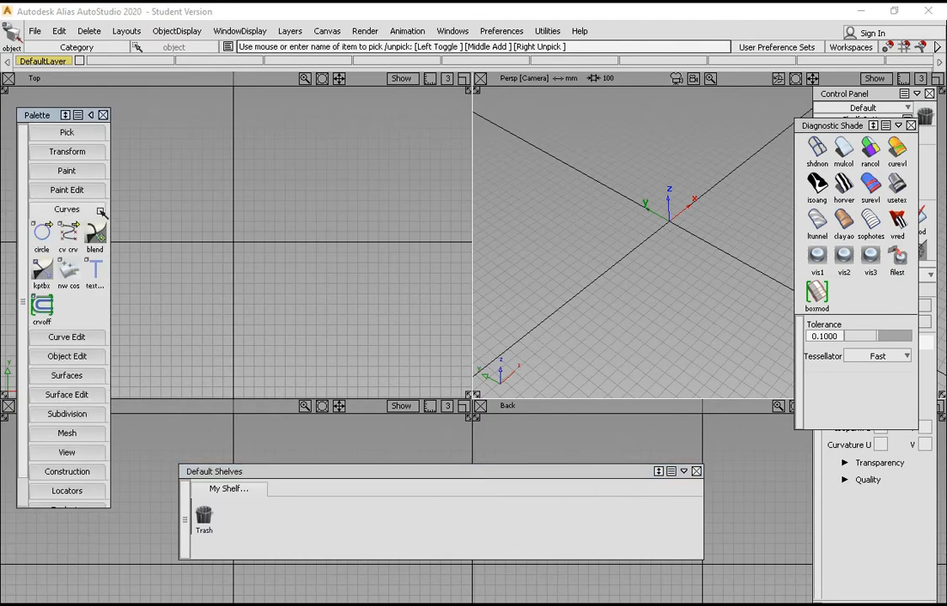
{"action": "left_click", "coordinate": [68, 233]}
{"action": "middle_click_drag", "start_coordinate": [69, 237], "coordinate": [235, 514]}
{"action": "middle_click_drag", "start_coordinate": [68, 237], "coordinate": [282, 510]}
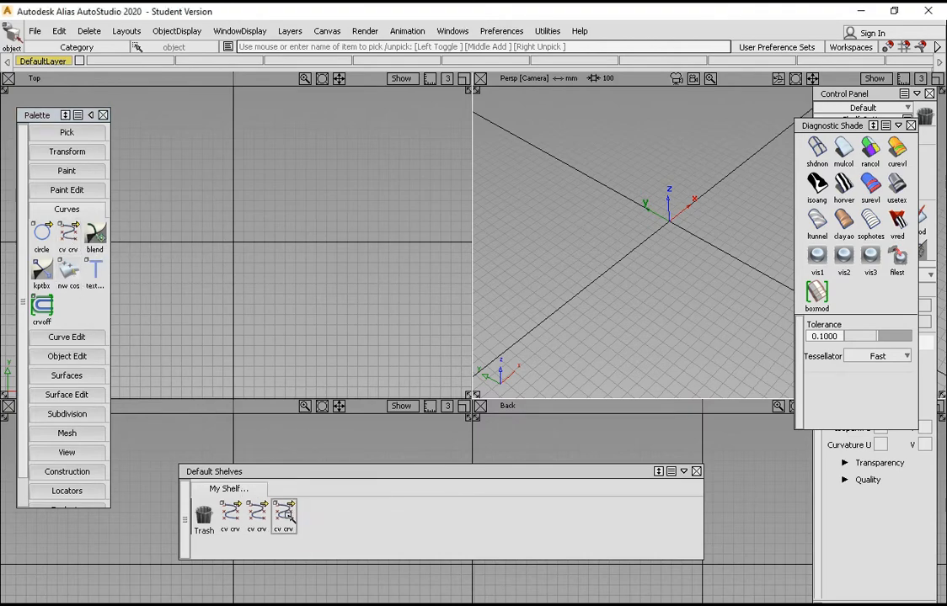
- Set the first CV curve tool on the shelf to curve degree 1
{"action": "left_click_drag", "start_coordinate": [268, 473], "coordinate": [239, 447]}
{"action": "double_click", "coordinate": [200, 488]}
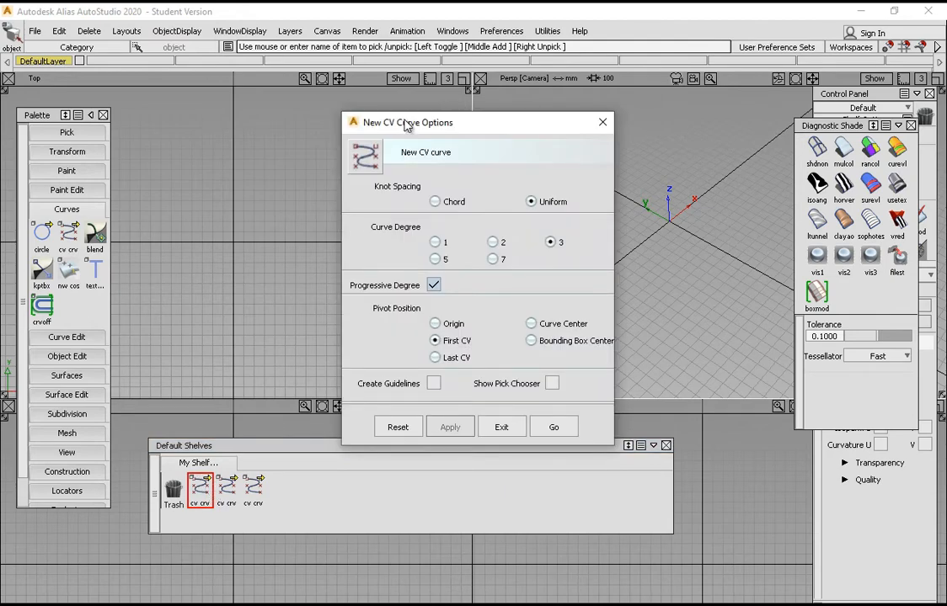
{"action": "left_click_drag", "start_coordinate": [406, 126], "coordinate": [408, 138]}
{"action": "left_click", "coordinate": [436, 255]}
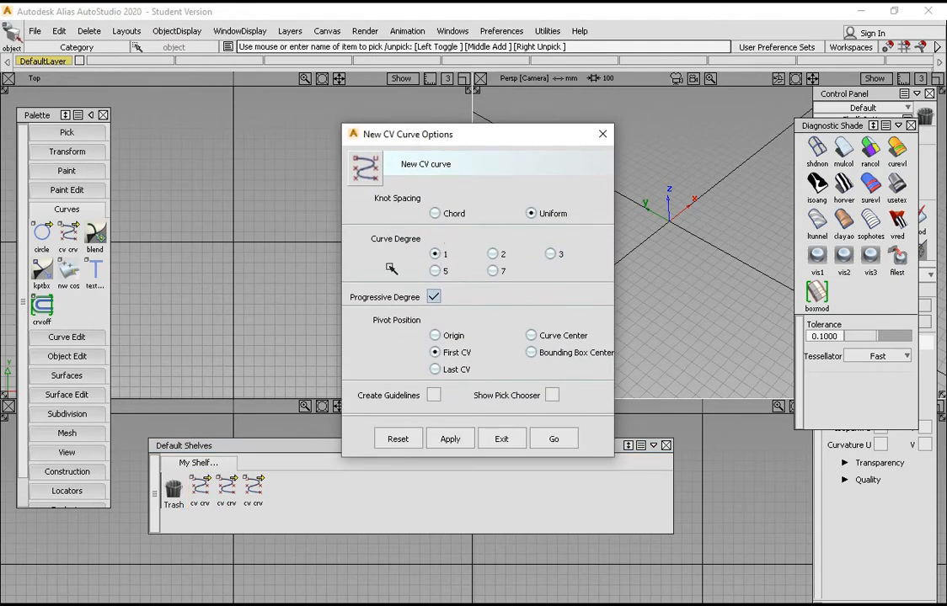
{"action": "left_click", "coordinate": [550, 438]}
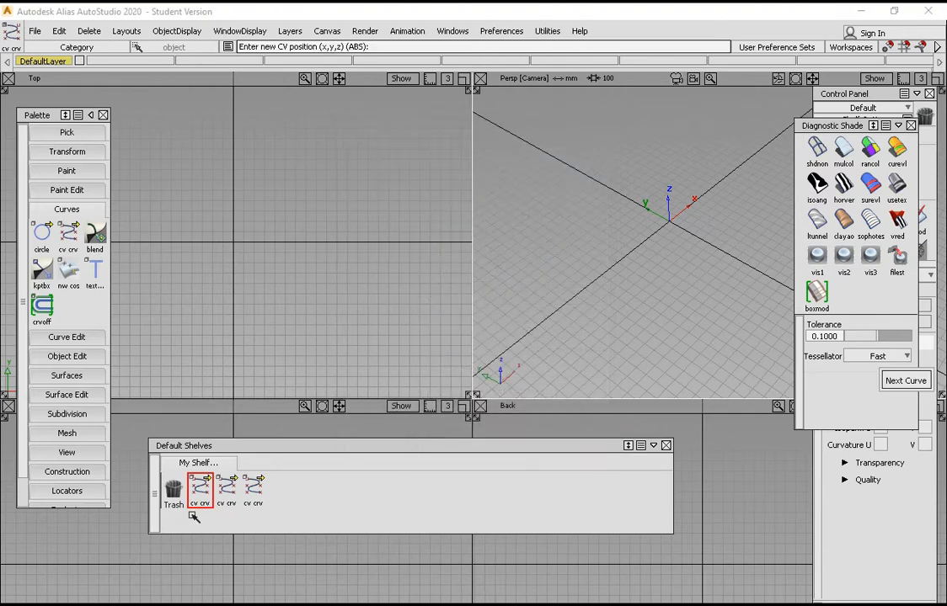
- Set the second CV curve tool on the shelf to curve degree 3
{"action": "double_click", "coordinate": [226, 489]}
{"action": "left_click", "coordinate": [550, 228]}
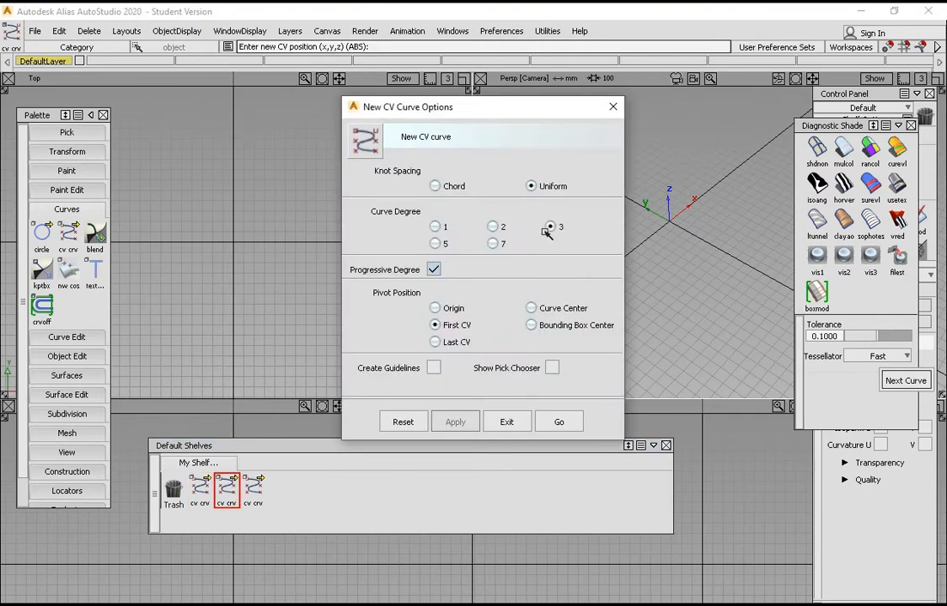
{"action": "left_click", "coordinate": [558, 421]}
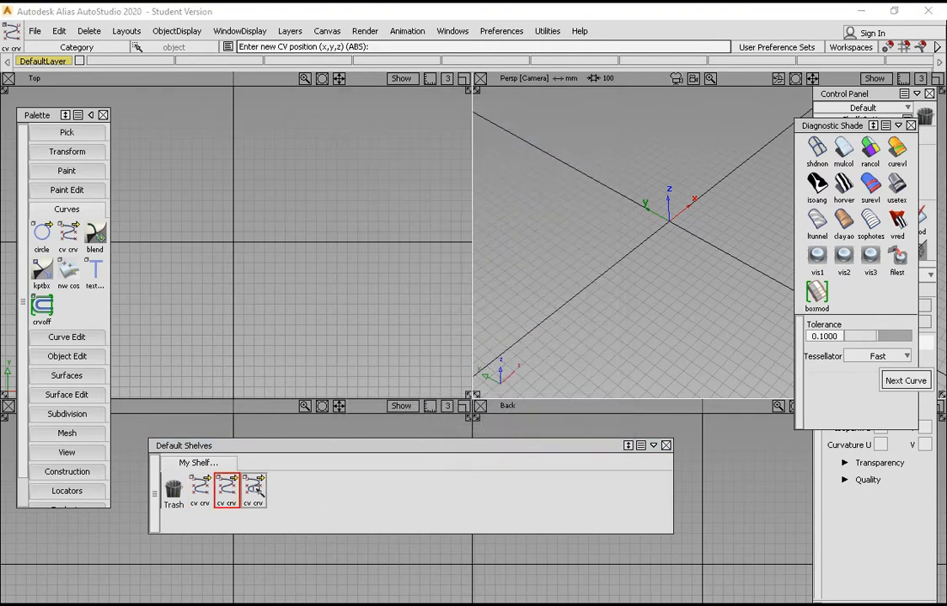
- Set the third CV curve tool on the shelf to curve degree 5 and reposition the shelf window
{"action": "double_click", "coordinate": [253, 489]}
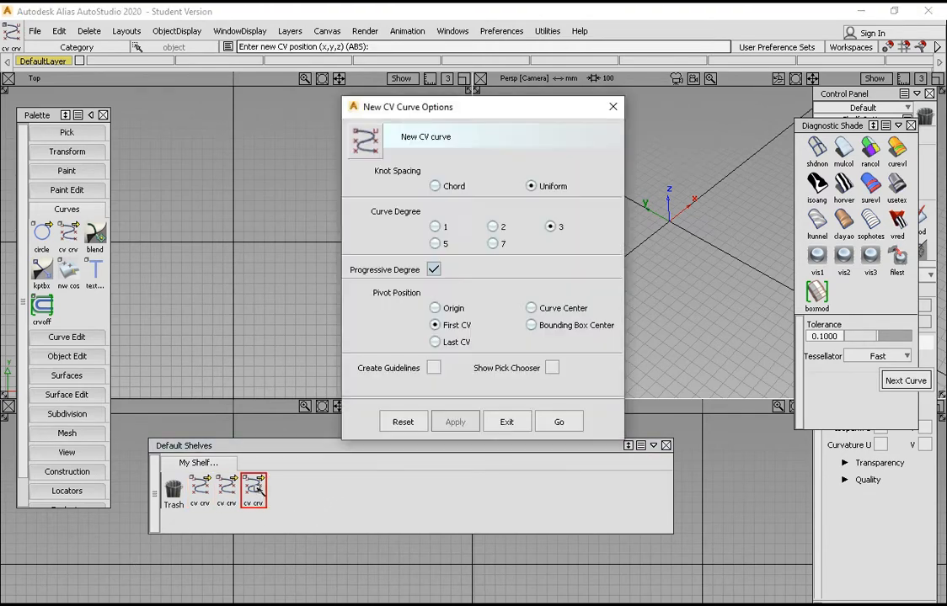
{"action": "left_click", "coordinate": [436, 245]}
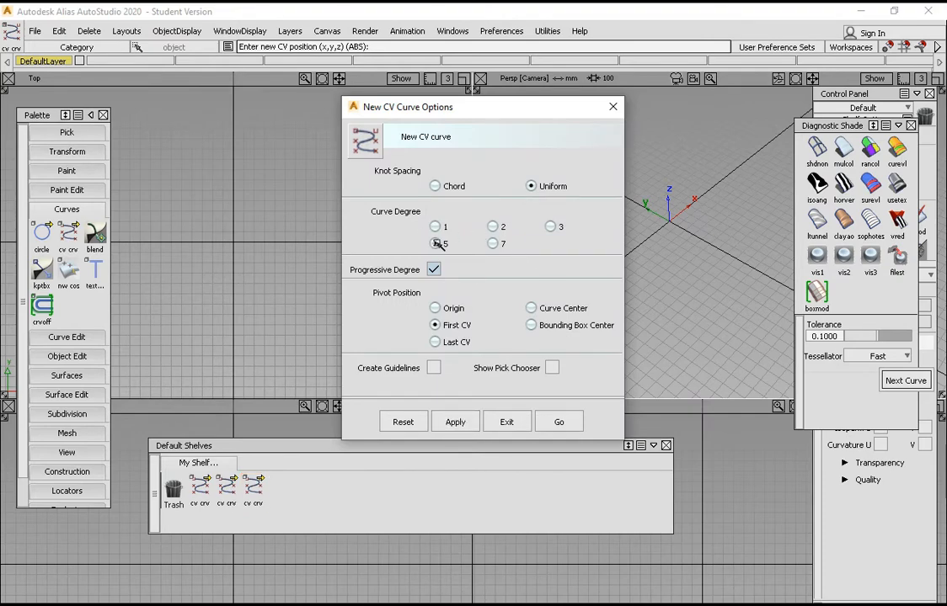
{"action": "left_click", "coordinate": [559, 422]}
{"action": "left_click_drag", "start_coordinate": [226, 445], "coordinate": [222, 452]}
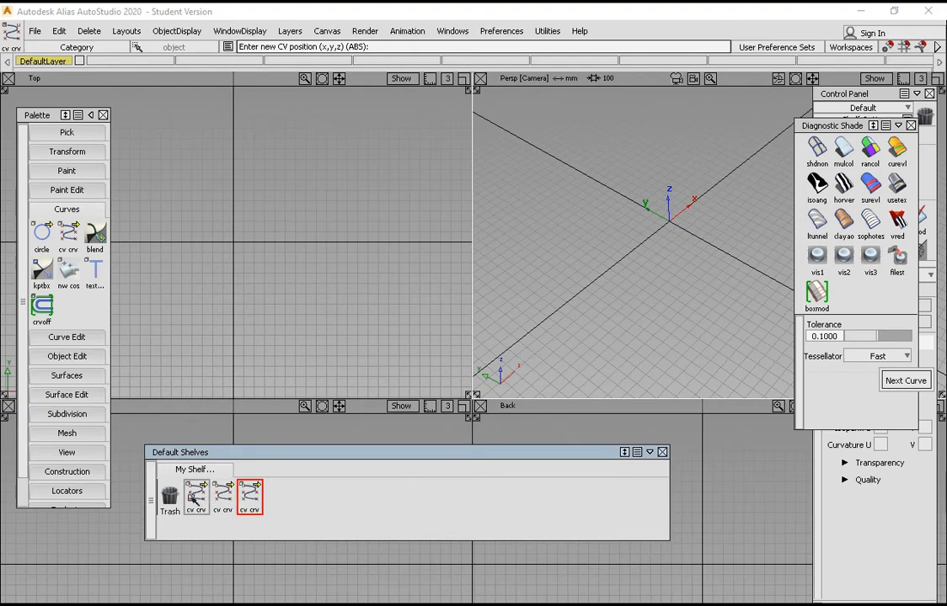
{"action": "left_click_drag", "start_coordinate": [268, 454], "coordinate": [270, 450]}
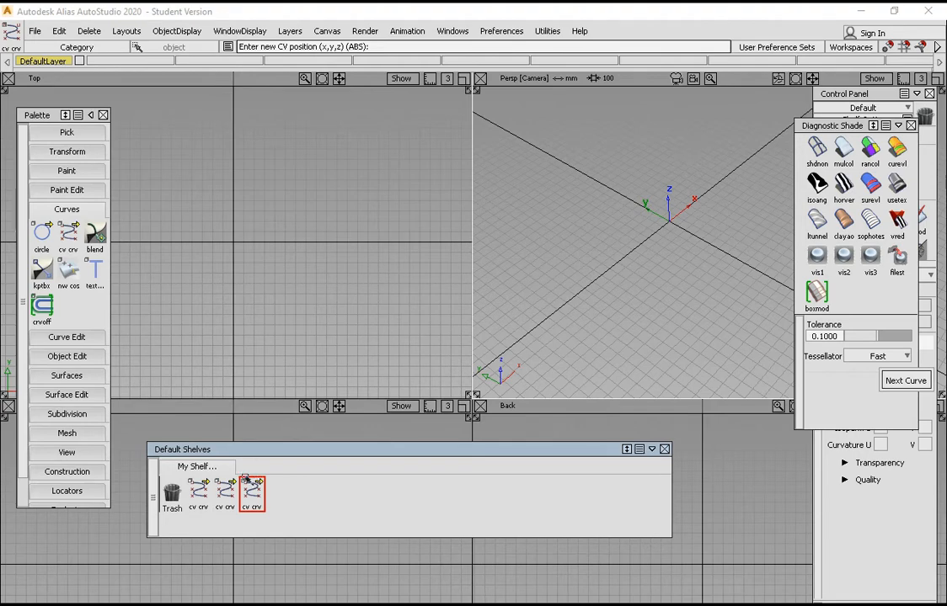
{"action": "left_click_drag", "start_coordinate": [267, 455], "coordinate": [286, 472]}
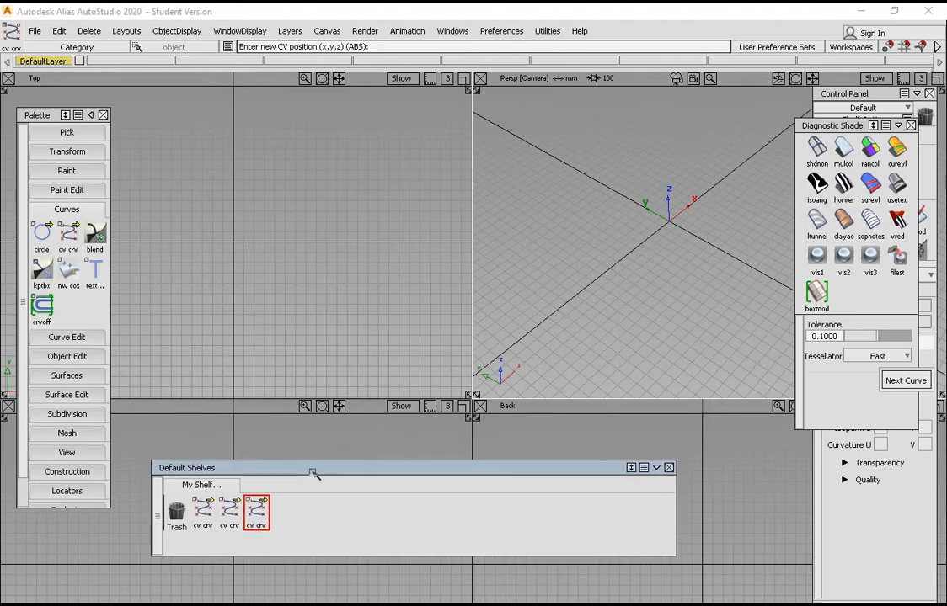
- Rename the shelf My Shelf to "curves"
{"action": "double_click", "coordinate": [211, 486]}
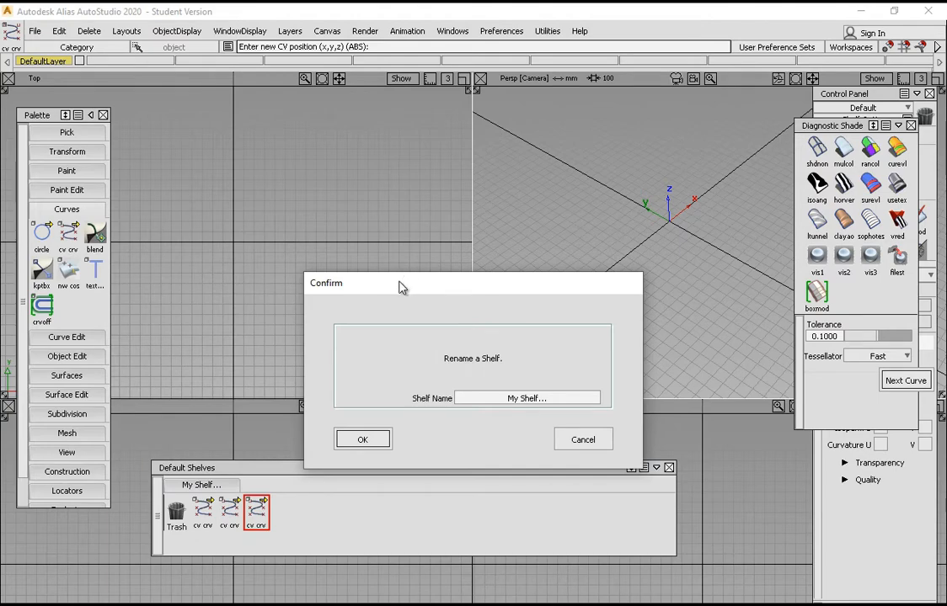
{"action": "left_click_drag", "start_coordinate": [556, 351], "coordinate": [469, 346]}
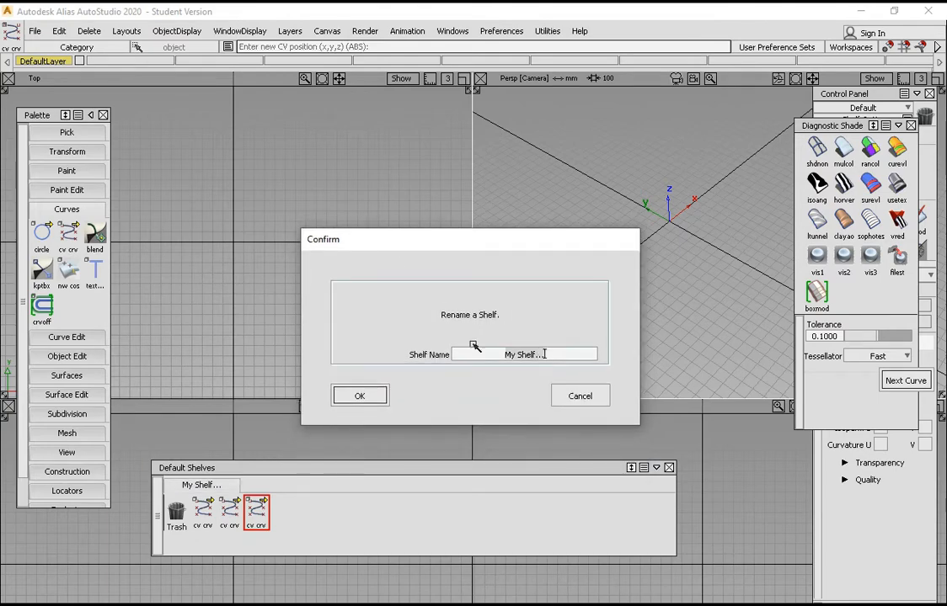
{"action": "type", "text": "curves"}
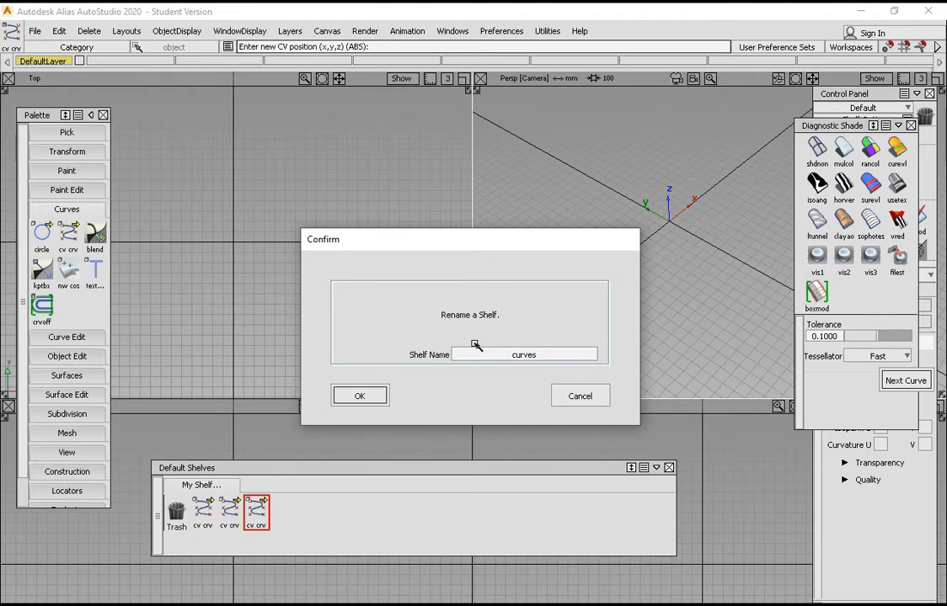
{"action": "left_click", "coordinate": [363, 395]}
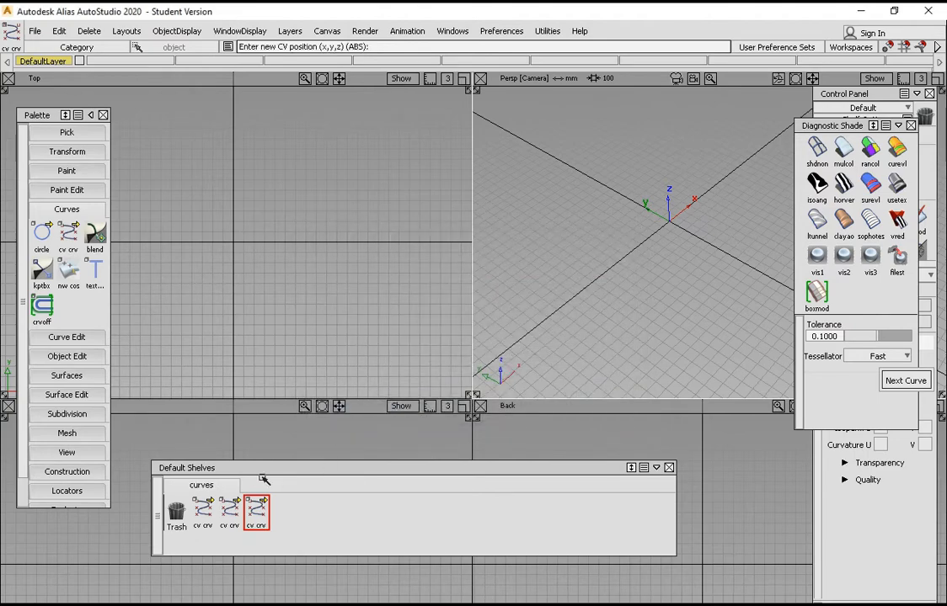
- Create a new shelf named "surfaces", view it, and return to the curves shelf
{"action": "left_click_drag", "start_coordinate": [267, 472], "coordinate": [245, 465]}
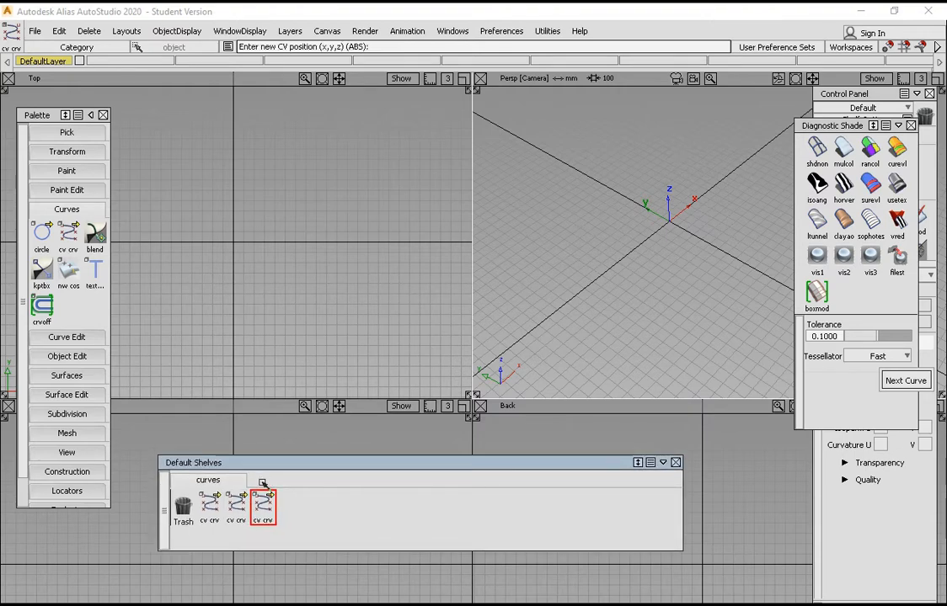
{"action": "left_click", "coordinate": [255, 468]}
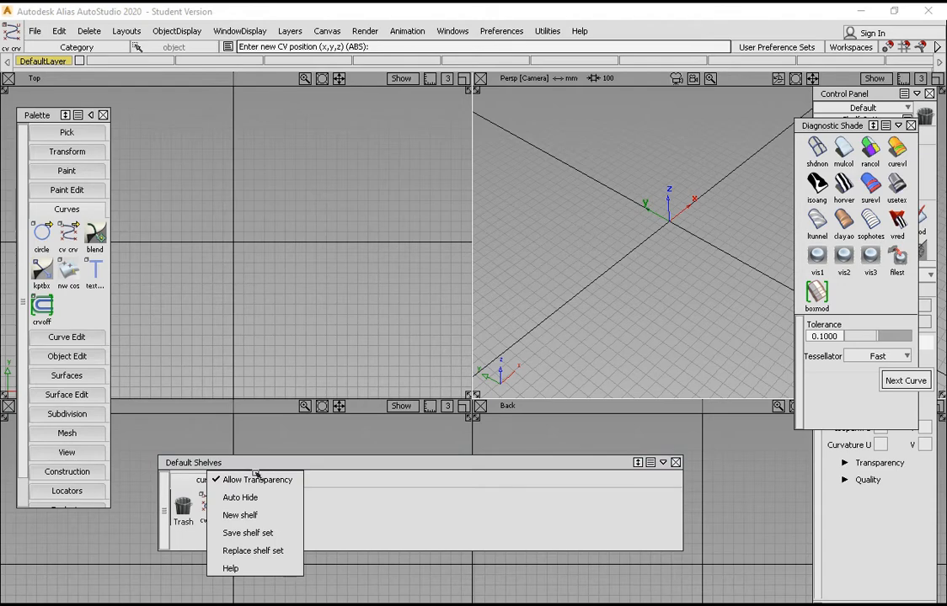
{"action": "left_click", "coordinate": [245, 515]}
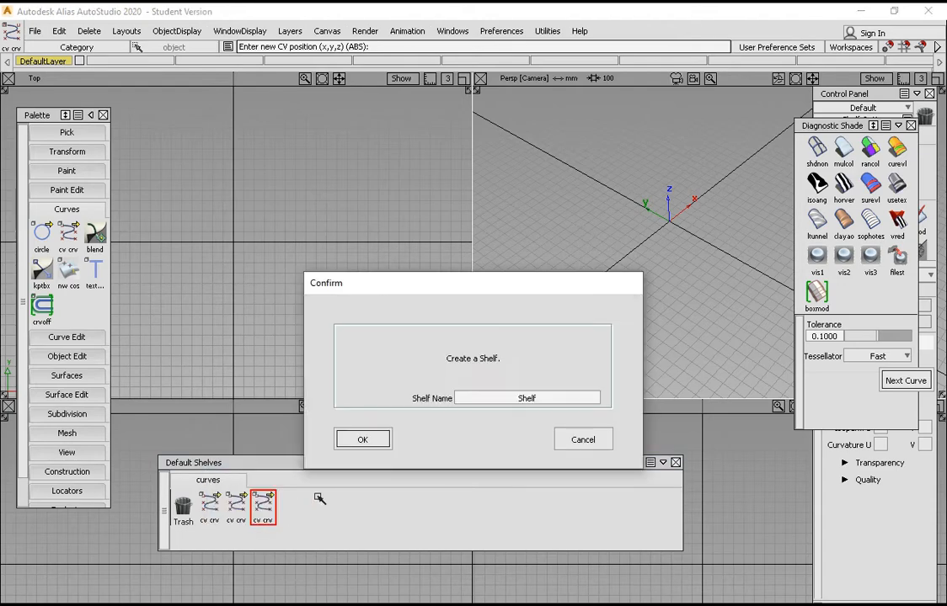
{"action": "left_click", "coordinate": [543, 399]}
{"action": "type", "text": "sur"}
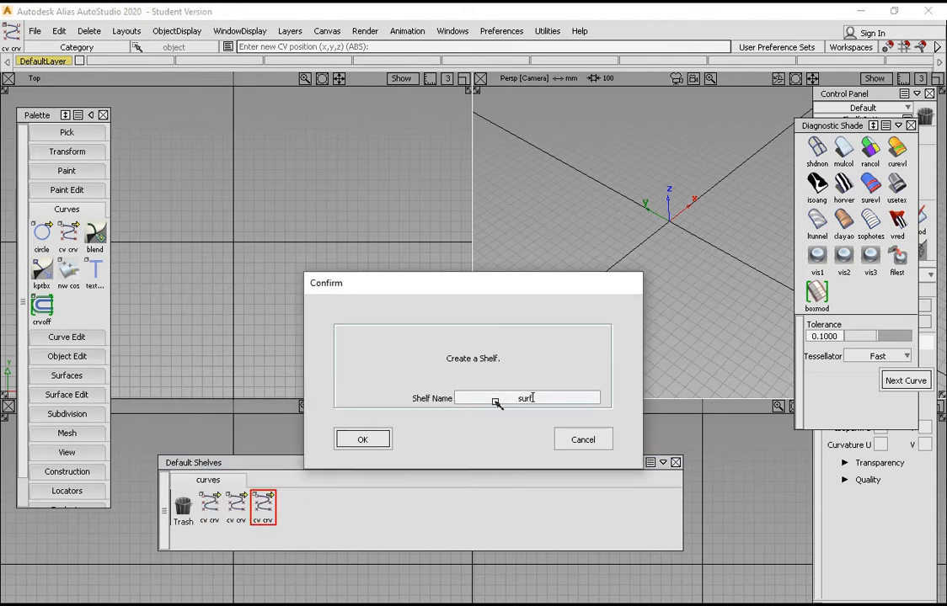
{"action": "type", "text": "faces"}
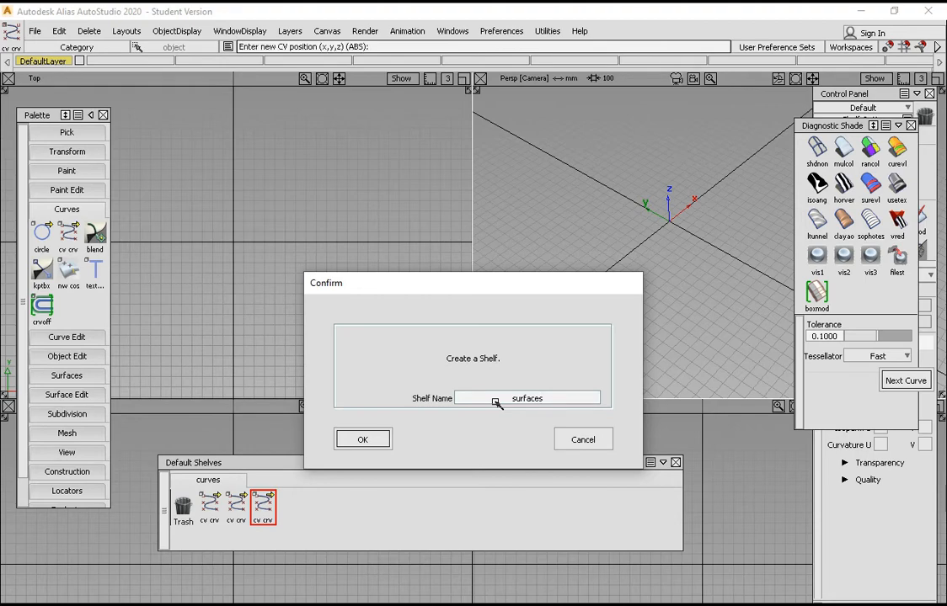
{"action": "left_click", "coordinate": [379, 439]}
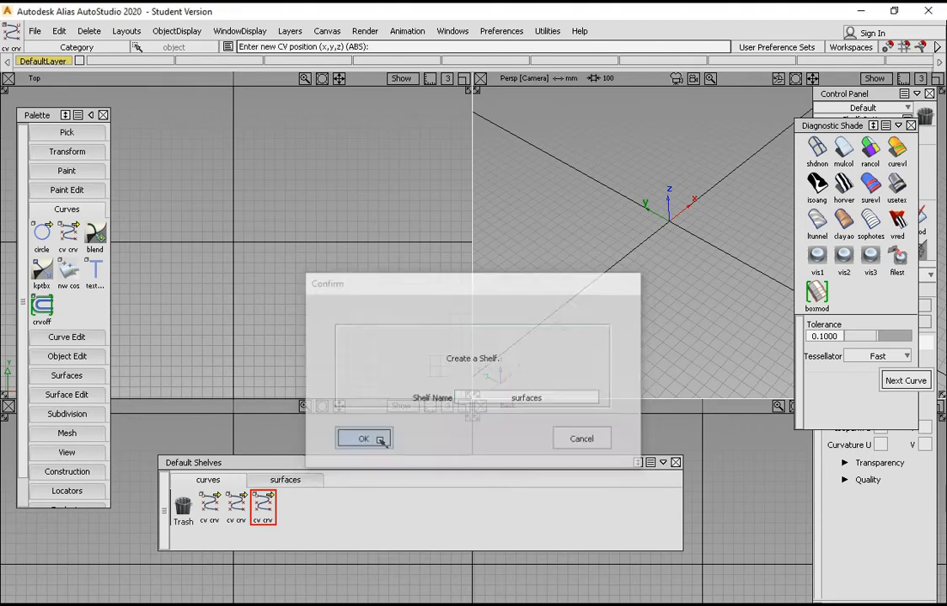
{"action": "left_click", "coordinate": [291, 480]}
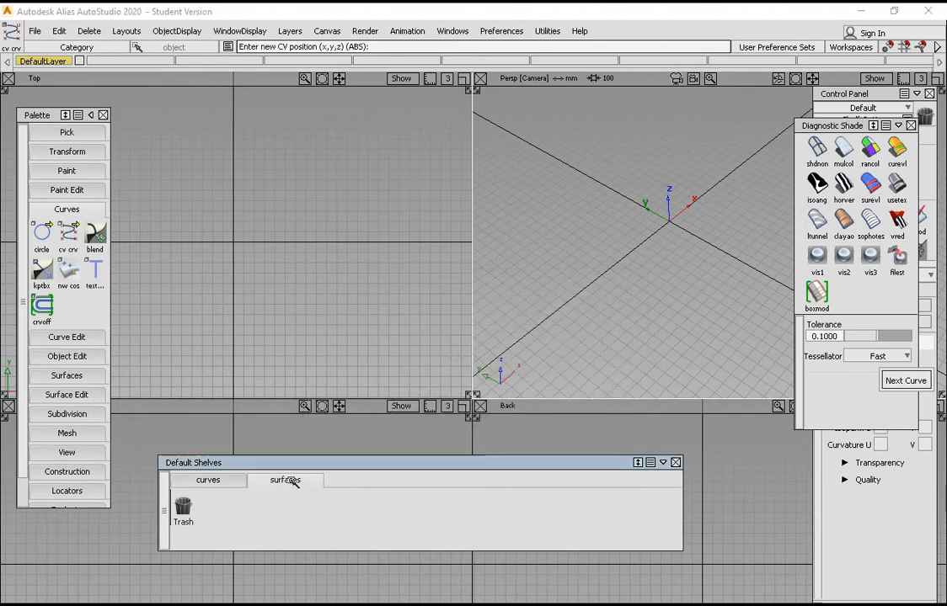
{"action": "left_click", "coordinate": [220, 482]}
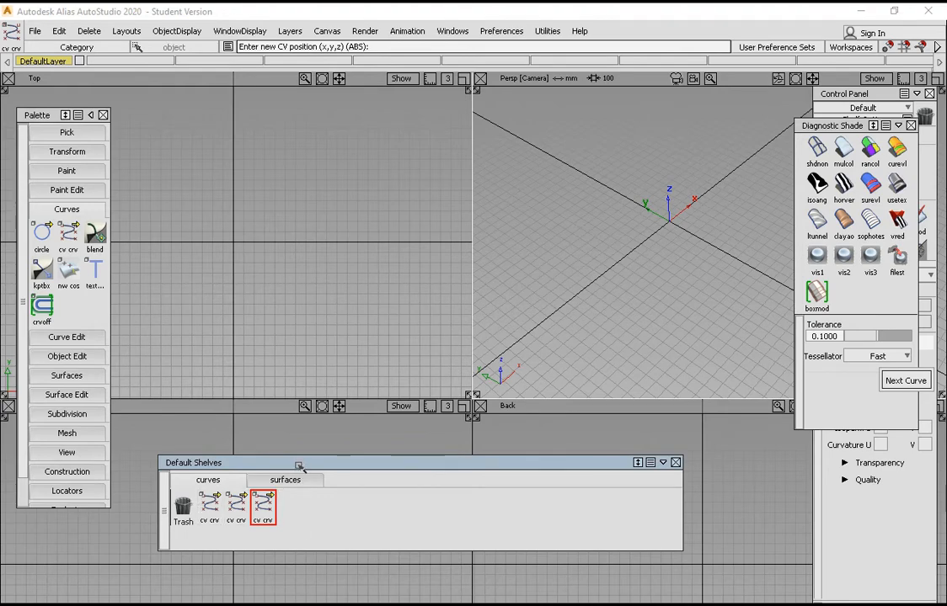
- Draw a straight degree 1 CV curve diagonally across the Top view, rising from lower left to upper right near the origin
{"action": "left_click_drag", "start_coordinate": [299, 465], "coordinate": [308, 468]}
{"action": "left_click_drag", "start_coordinate": [44, 116], "coordinate": [40, 139]}
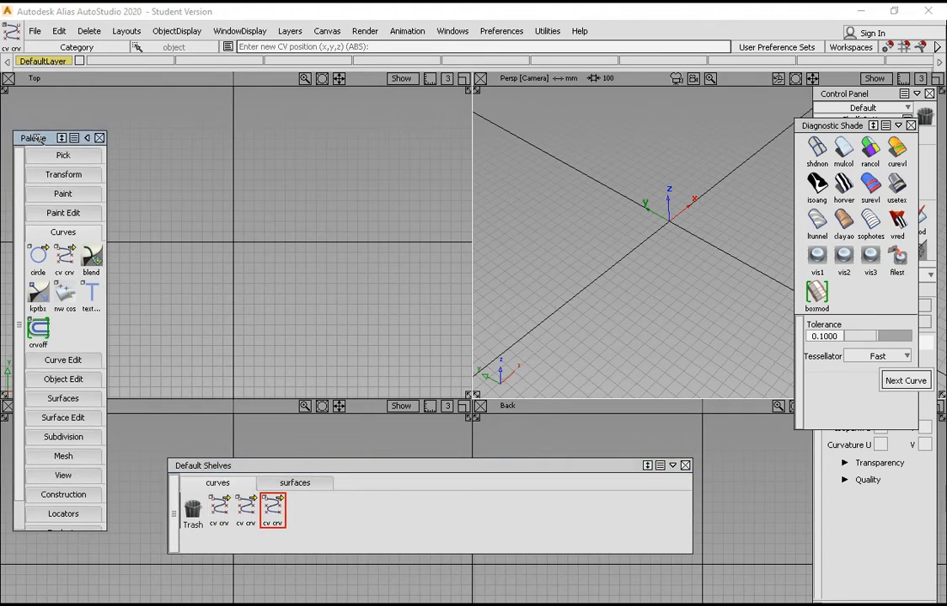
{"action": "double_click", "coordinate": [221, 509]}
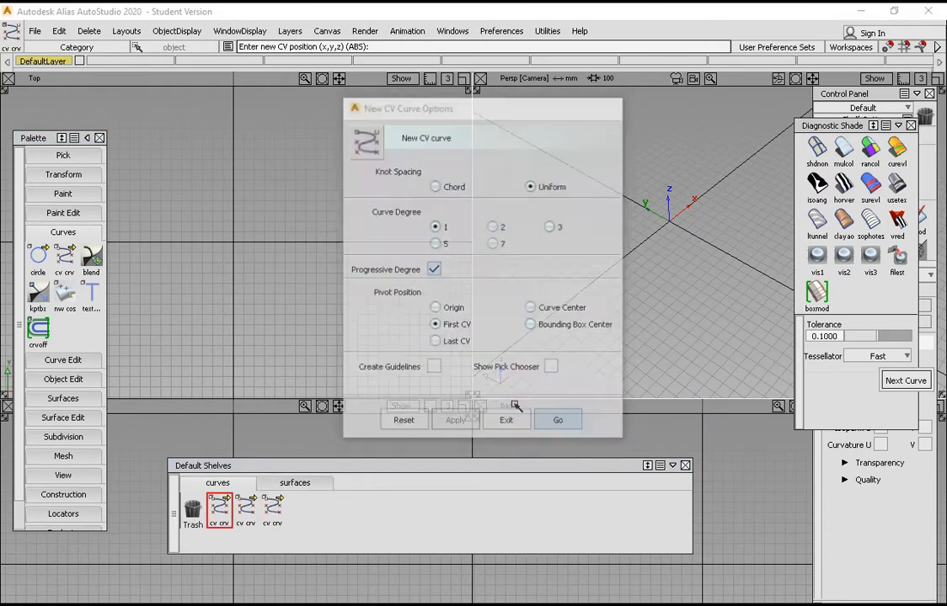
{"action": "left_click", "coordinate": [160, 315]}
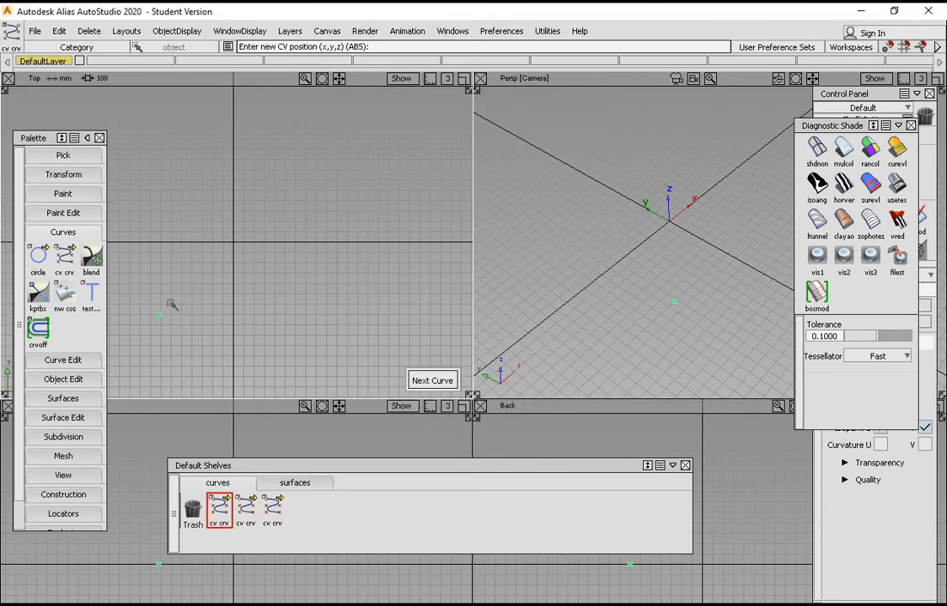
{"action": "left_click", "coordinate": [323, 156]}
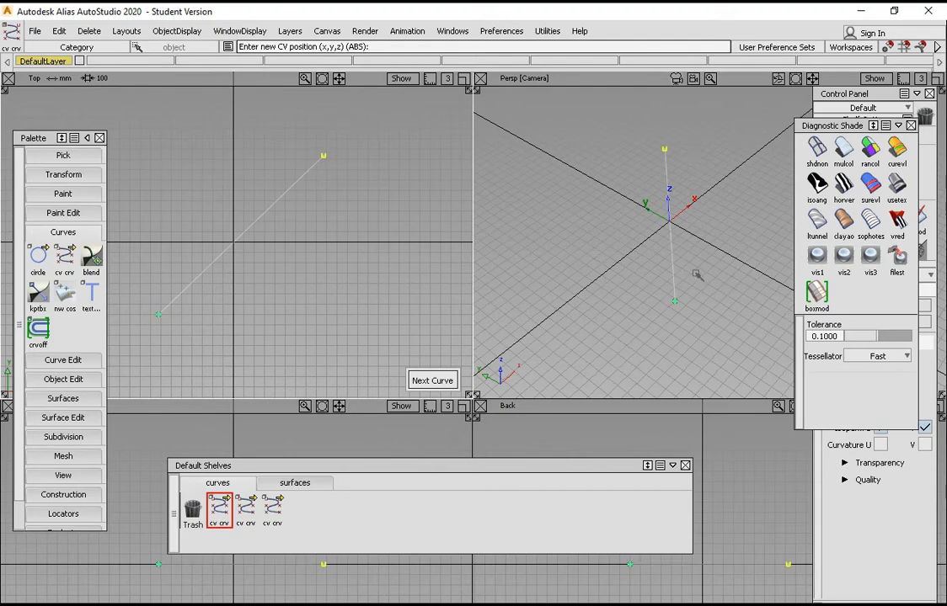
{"action": "left_click_drag", "start_coordinate": [681, 288], "coordinate": [633, 246], "text": "alt+shift"}
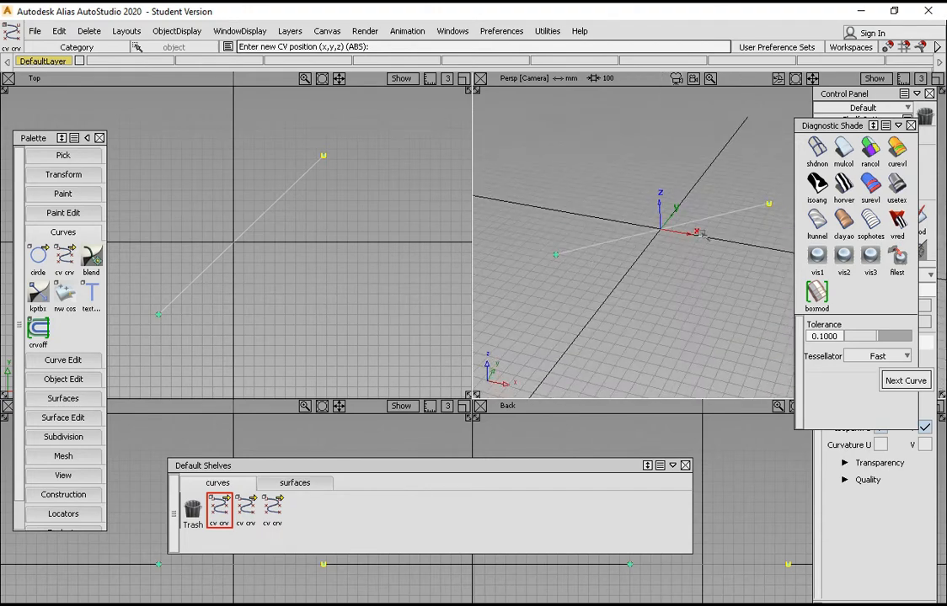
- Deselect the degree 1 curve with Pick Nothing from the pick marking menu
{"action": "left_click_drag", "start_coordinate": [613, 292], "coordinate": [654, 289], "text": "alt+shift"}
{"action": "middle_click_drag", "start_coordinate": [306, 225], "coordinate": [302, 233], "text": "alt+shift"}
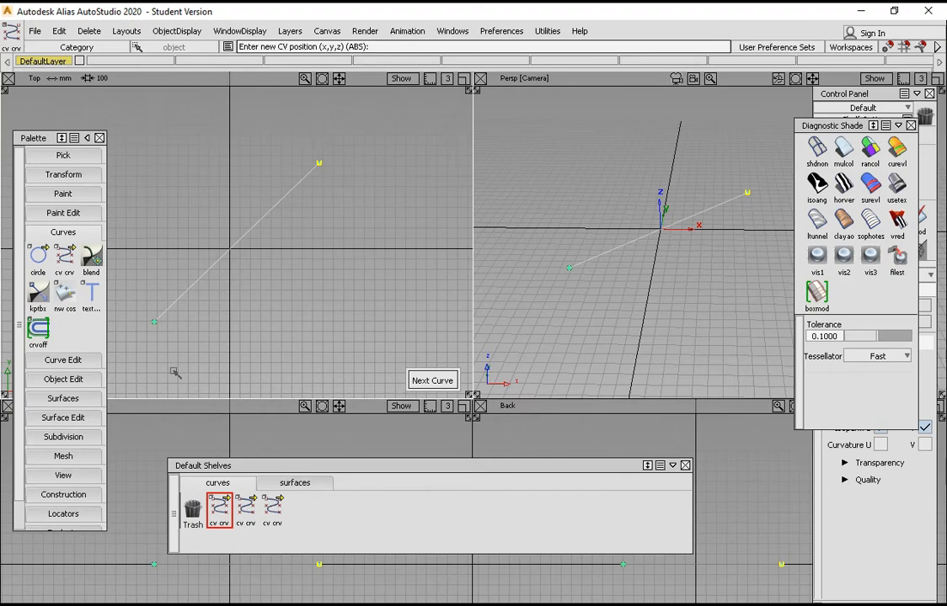
{"action": "left_click", "coordinate": [353, 259], "text": "ctrl+shift"}
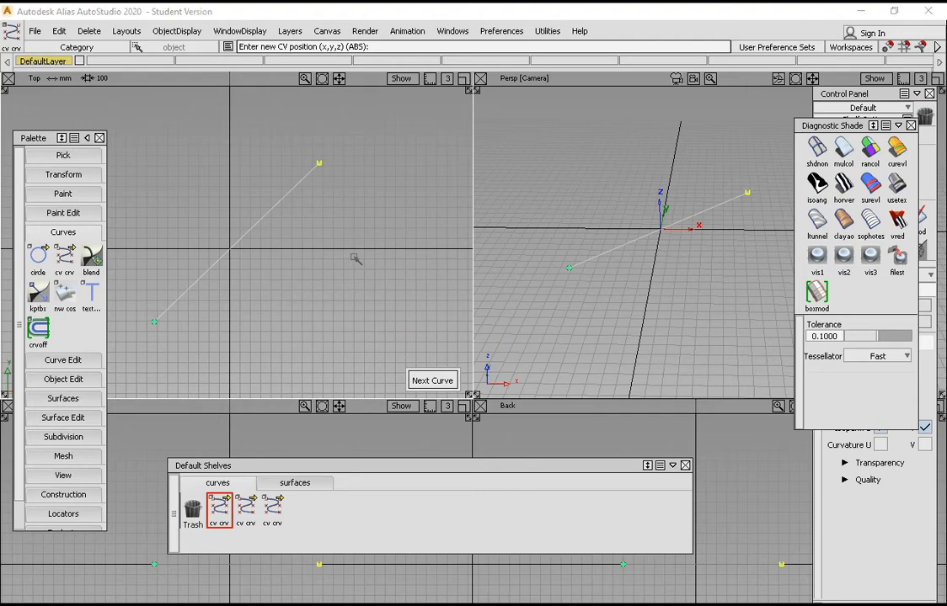
{"action": "middle_click", "coordinate": [353, 259], "text": "ctrl+shift"}
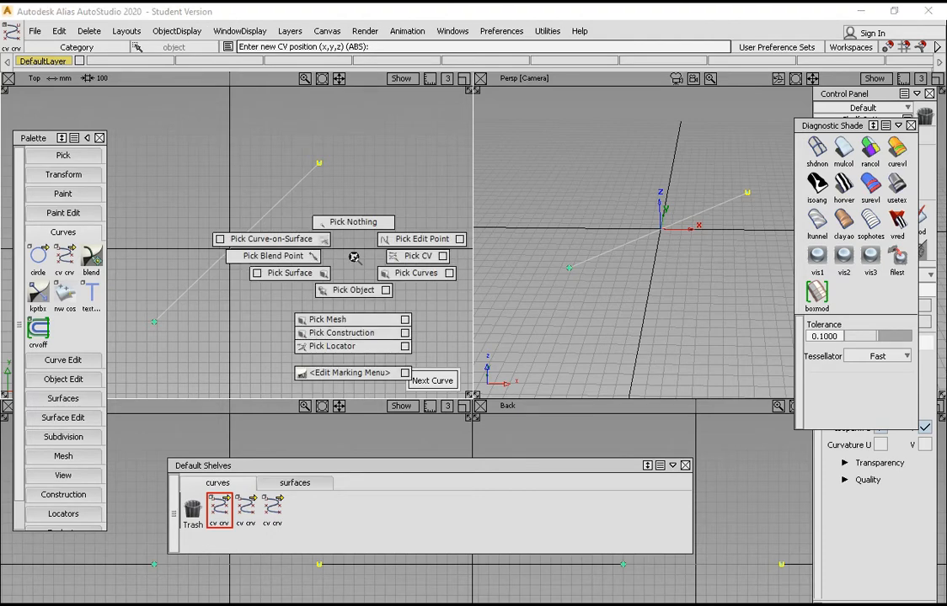
{"action": "left_click_drag", "start_coordinate": [356, 257], "coordinate": [356, 223], "text": "ctrl+shift"}
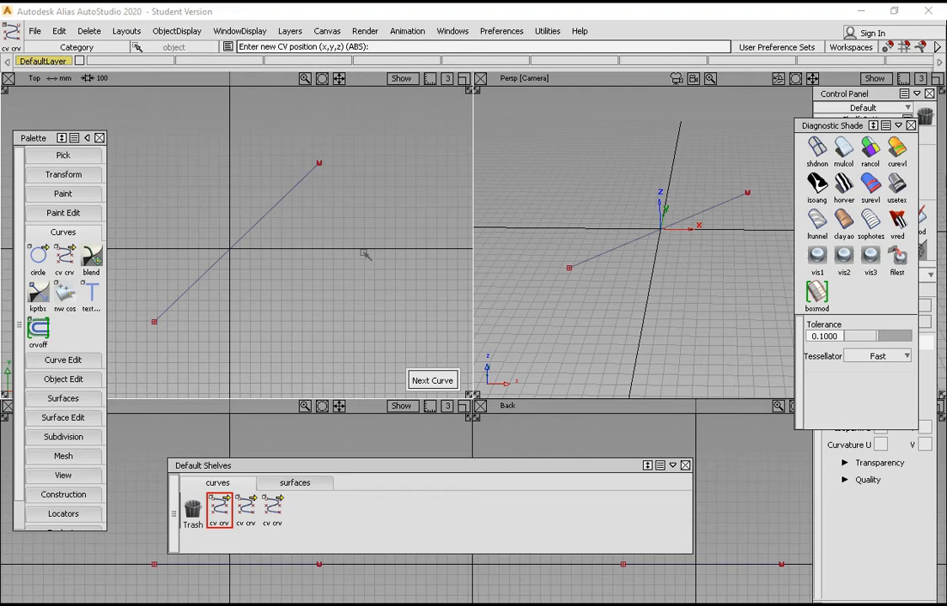
- Look through the marking menus and pick the degree 1 curve with the pick component tool in the Top view
{"action": "mouse_move", "coordinate": [365, 254]}
{"action": "left_mouse_down", "text": "ctrl+shift"}
{"action": "mouse_move", "coordinate": [442, 273]}
{"action": "mouse_move", "coordinate": [364, 254]}
{"action": "left_mouse_up", "text": "ctrl+shift"}
{"action": "mouse_move", "coordinate": [363, 255]}
{"action": "middle_mouse_down", "text": "ctrl+shift"}
{"action": "mouse_move", "coordinate": [355, 246]}
{"action": "mouse_move", "coordinate": [358, 217]}
{"action": "mouse_move", "coordinate": [363, 247]}
{"action": "middle_mouse_up", "text": "ctrl+shift"}
{"action": "right_click_drag", "start_coordinate": [363, 248], "coordinate": [366, 249], "text": "ctrl+shift"}
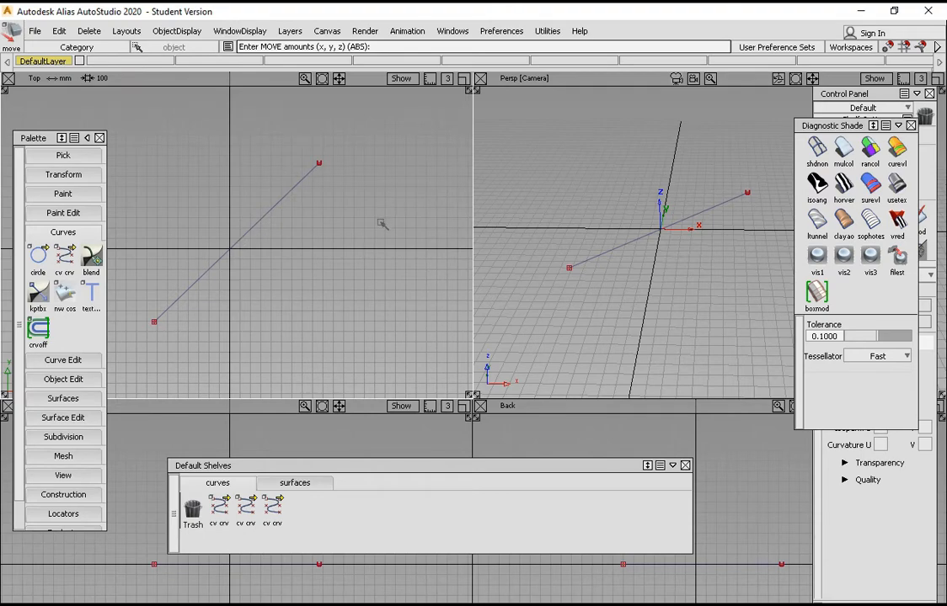
{"action": "left_click_drag", "start_coordinate": [380, 232], "coordinate": [369, 186], "text": "ctrl+shift"}
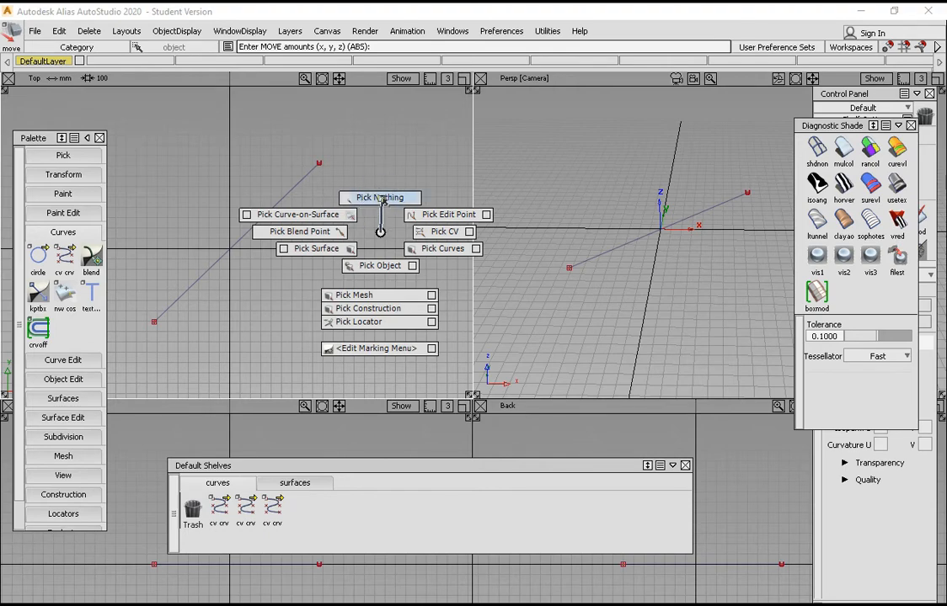
{"action": "left_click_drag", "start_coordinate": [381, 199], "coordinate": [381, 198], "text": "ctrl+shift"}
{"action": "left_click_drag", "start_coordinate": [321, 196], "coordinate": [182, 198], "text": "ctrl+shift"}
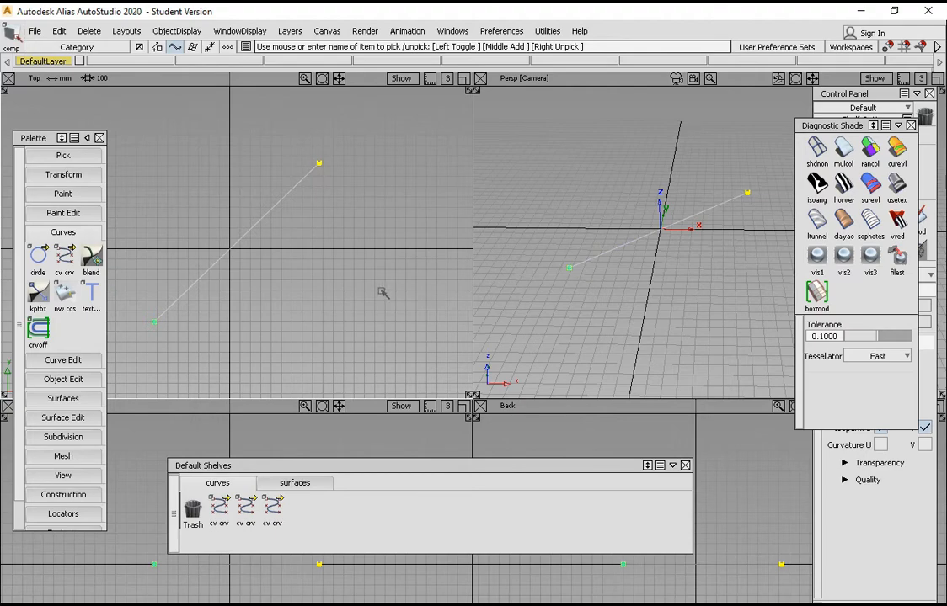
- Clear the selection, then practise picking and unpicking the degree 1 curve with selection boxes across it, ending with it unpicked
{"action": "left_click_drag", "start_coordinate": [379, 290], "coordinate": [374, 261], "text": "ctrl+shift"}
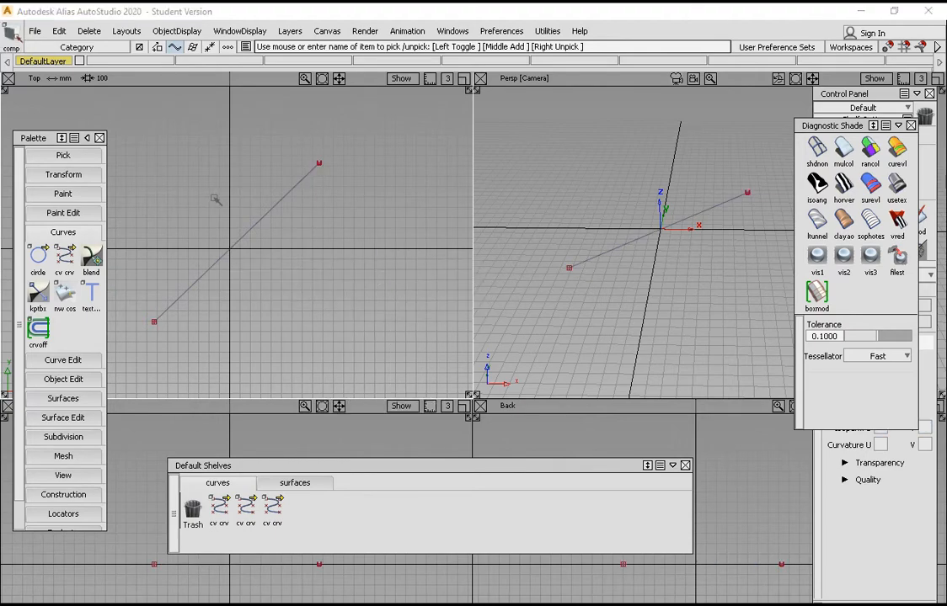
{"action": "left_click_drag", "start_coordinate": [214, 199], "coordinate": [261, 214], "text": "ctrl+shift"}
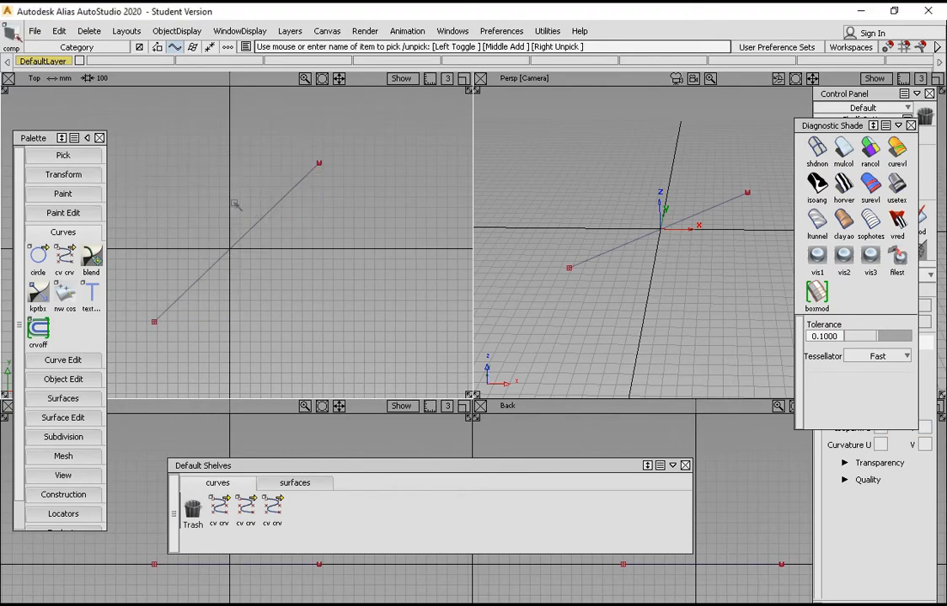
{"action": "left_click_drag", "start_coordinate": [168, 179], "coordinate": [344, 276]}
{"action": "left_click_drag", "start_coordinate": [329, 205], "coordinate": [158, 285]}
{"action": "left_click_drag", "start_coordinate": [192, 196], "coordinate": [316, 195]}
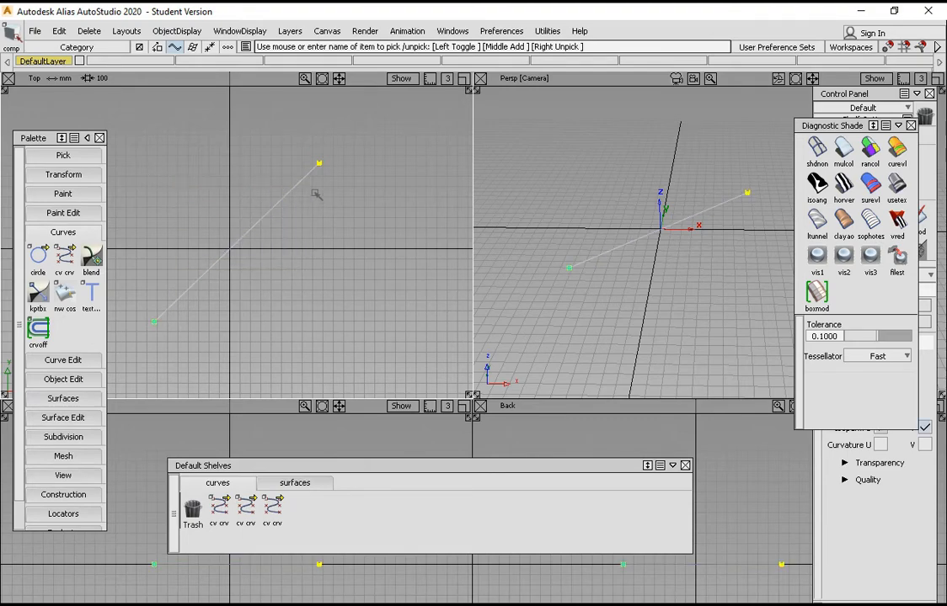
{"action": "left_click_drag", "start_coordinate": [182, 190], "coordinate": [302, 256]}
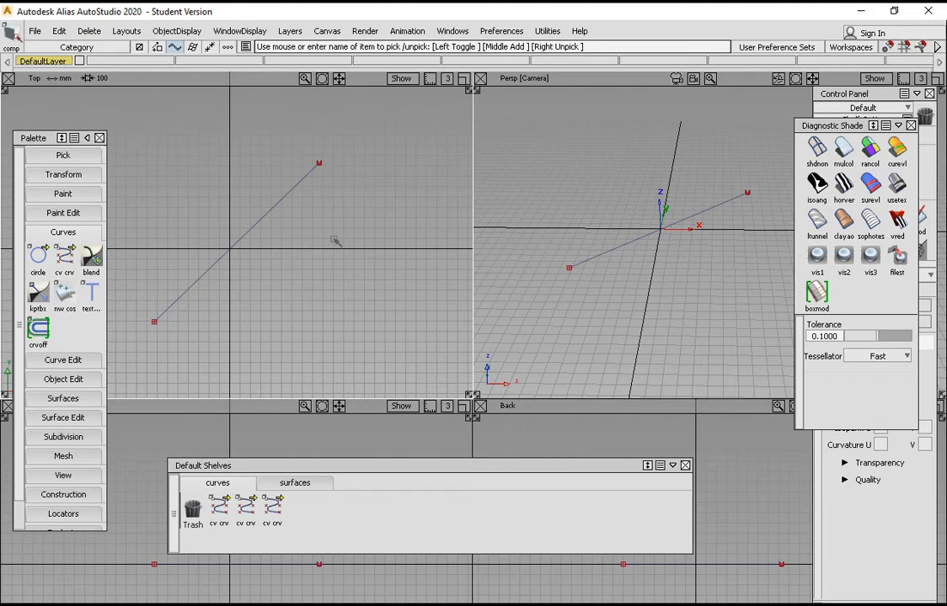
{"action": "left_click_drag", "start_coordinate": [350, 207], "coordinate": [167, 275]}
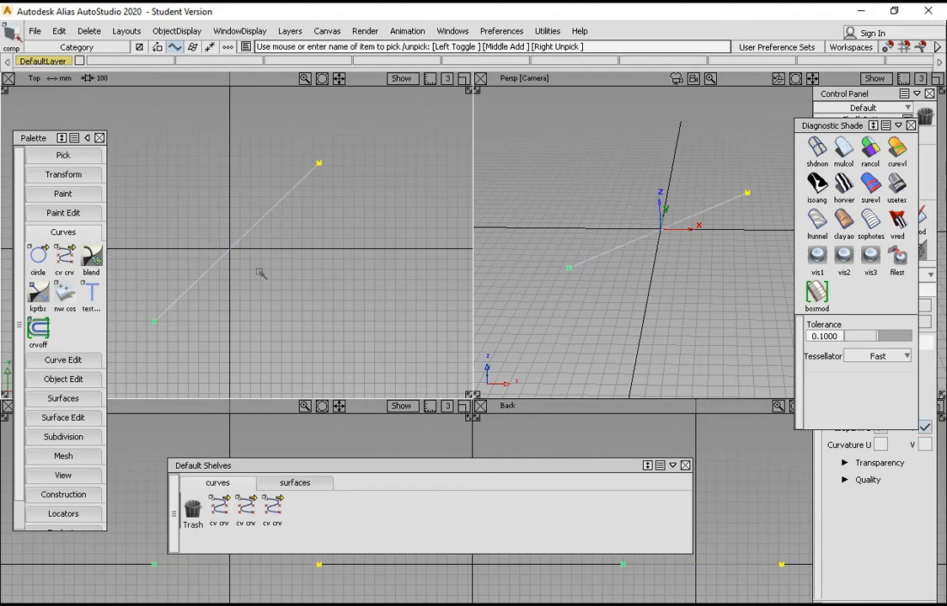
{"action": "left_click_drag", "start_coordinate": [260, 273], "coordinate": [220, 235]}
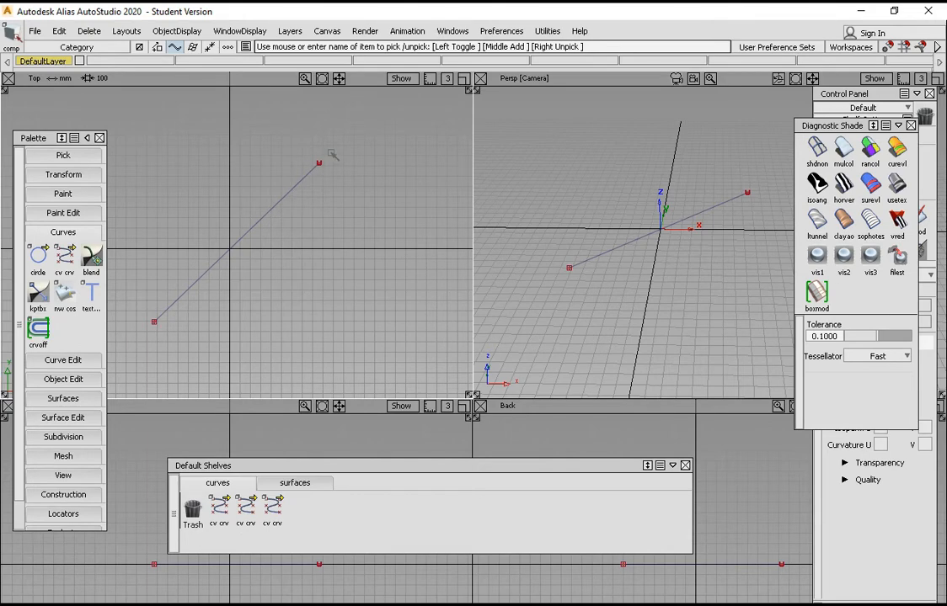
- Use Pick CV to select and deselect the curve's lower and upper end CVs individually, ending with both unpicked
{"action": "left_click_drag", "start_coordinate": [285, 262], "coordinate": [337, 261], "text": "ctrl+shift"}
{"action": "left_click_drag", "start_coordinate": [306, 226], "coordinate": [369, 226], "text": "ctrl+shift"}
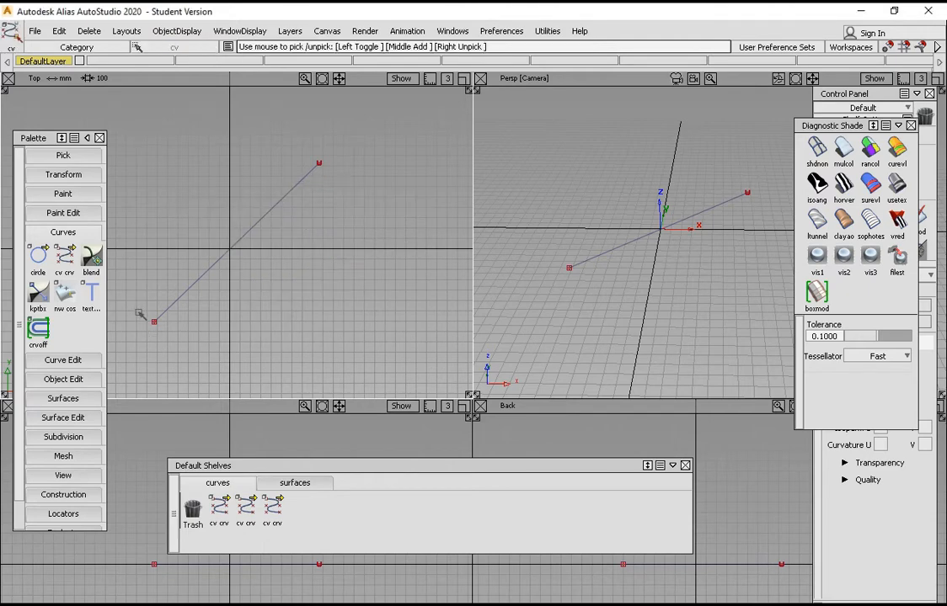
{"action": "left_click_drag", "start_coordinate": [140, 313], "coordinate": [164, 335]}
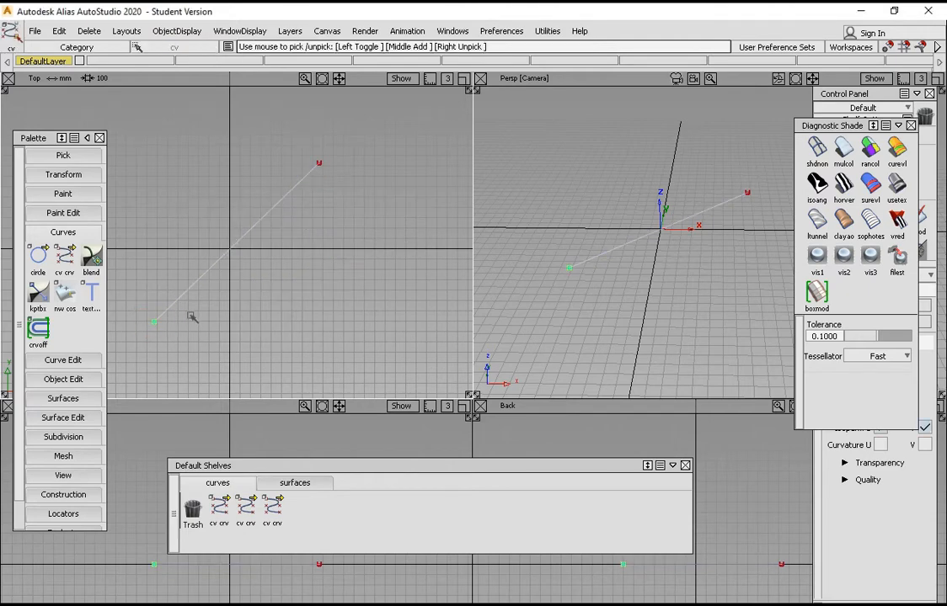
{"action": "left_click", "coordinate": [319, 164]}
{"action": "left_click", "coordinate": [319, 164]}
{"action": "left_click", "coordinate": [155, 324]}
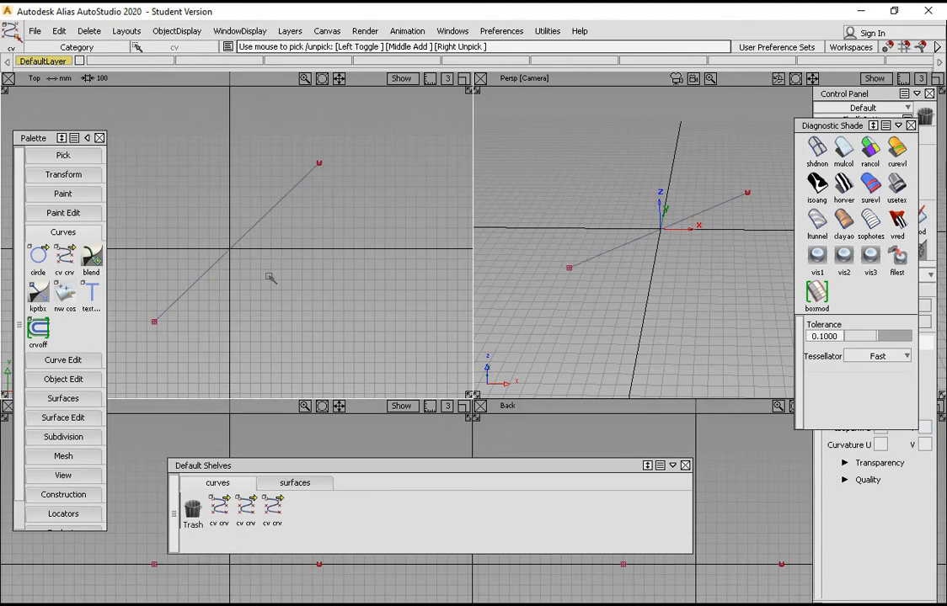
- Move the curve's lower-left CV up and right toward the vertical axis, and its upper-right CV slightly down in the Top view
{"action": "left_click_drag", "start_coordinate": [271, 276], "coordinate": [332, 276], "text": "ctrl+shift"}
{"action": "left_click", "coordinate": [154, 324]}
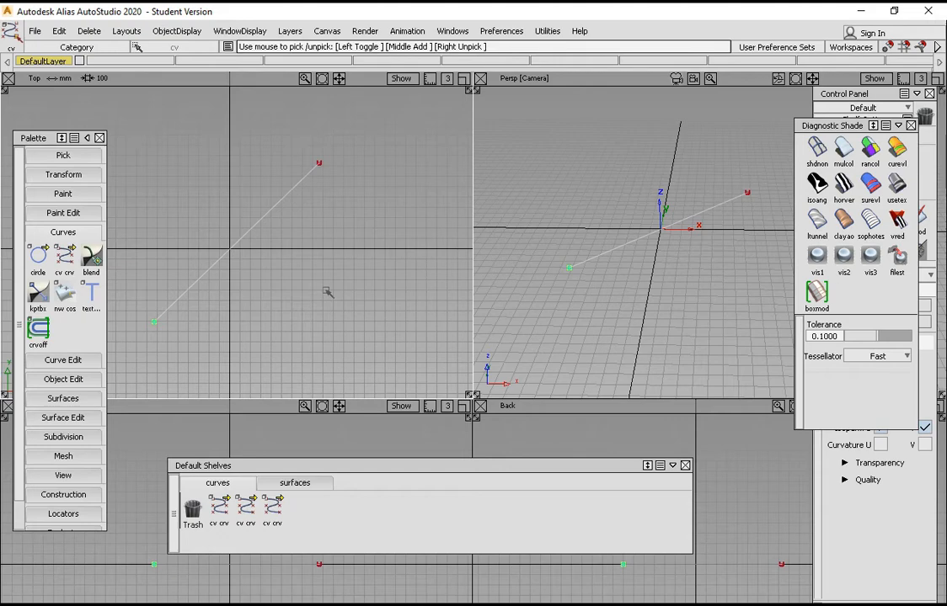
{"action": "middle_click_drag", "start_coordinate": [328, 292], "coordinate": [327, 255], "text": "ctrl+shift"}
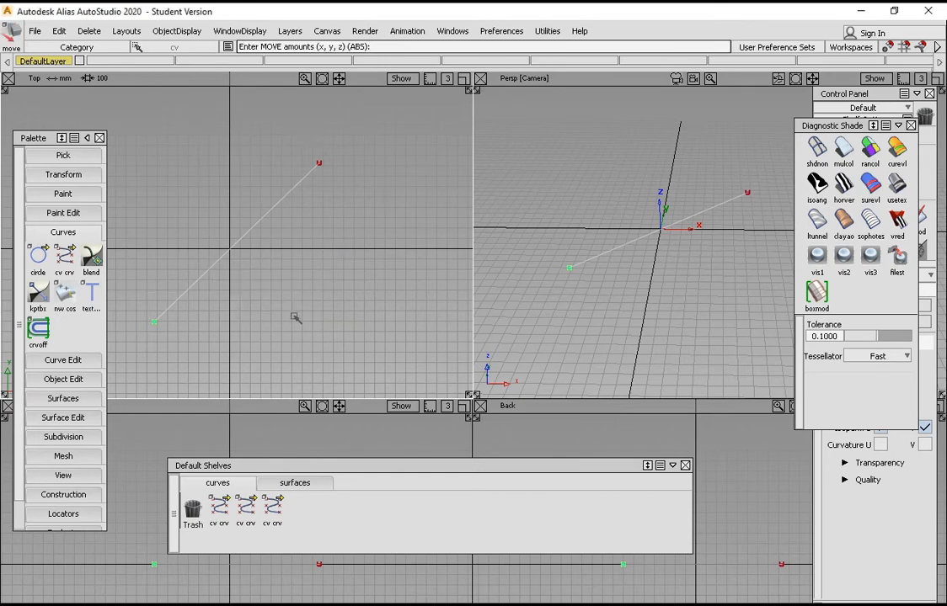
{"action": "left_click_drag", "start_coordinate": [243, 306], "coordinate": [237, 278]}
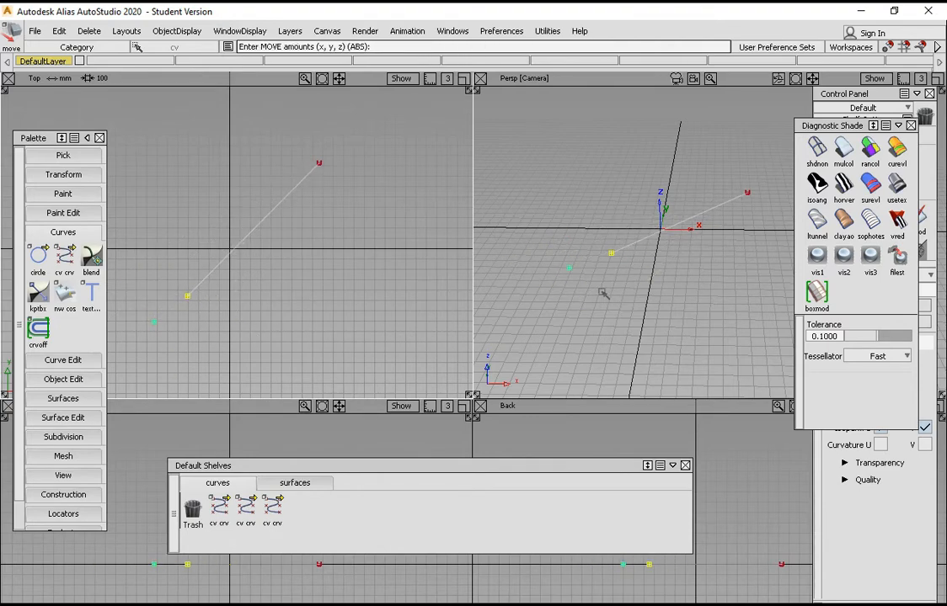
{"action": "left_click_drag", "start_coordinate": [528, 255], "coordinate": [584, 283], "text": "alt+shift"}
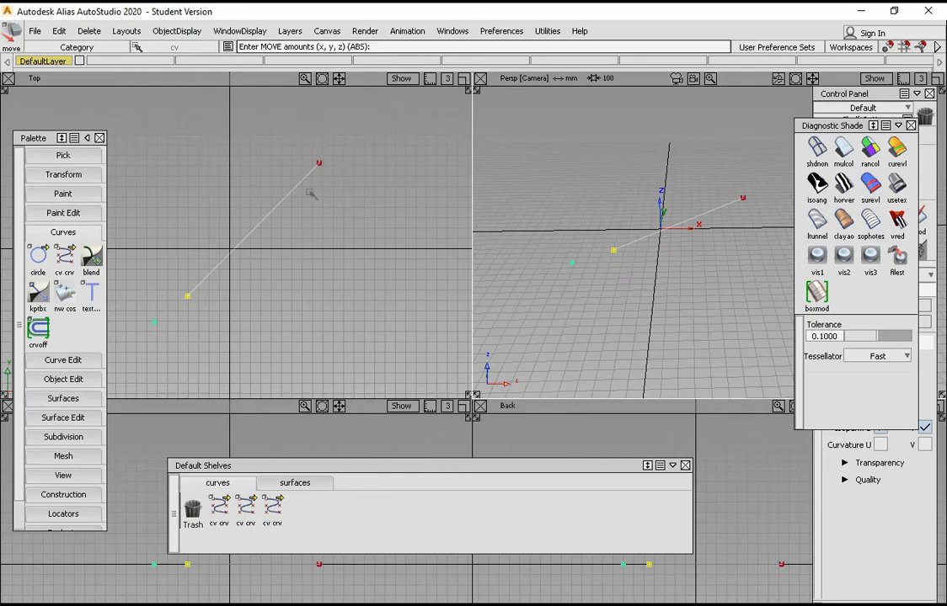
{"action": "mouse_move", "coordinate": [216, 292]}
{"action": "left_mouse_down"}
{"action": "mouse_move", "coordinate": [290, 317]}
{"action": "mouse_move", "coordinate": [173, 313]}
{"action": "mouse_move", "coordinate": [315, 317]}
{"action": "mouse_move", "coordinate": [294, 351]}
{"action": "mouse_move", "coordinate": [228, 296]}
{"action": "mouse_move", "coordinate": [232, 313]}
{"action": "mouse_move", "coordinate": [229, 303]}
{"action": "left_mouse_up"}
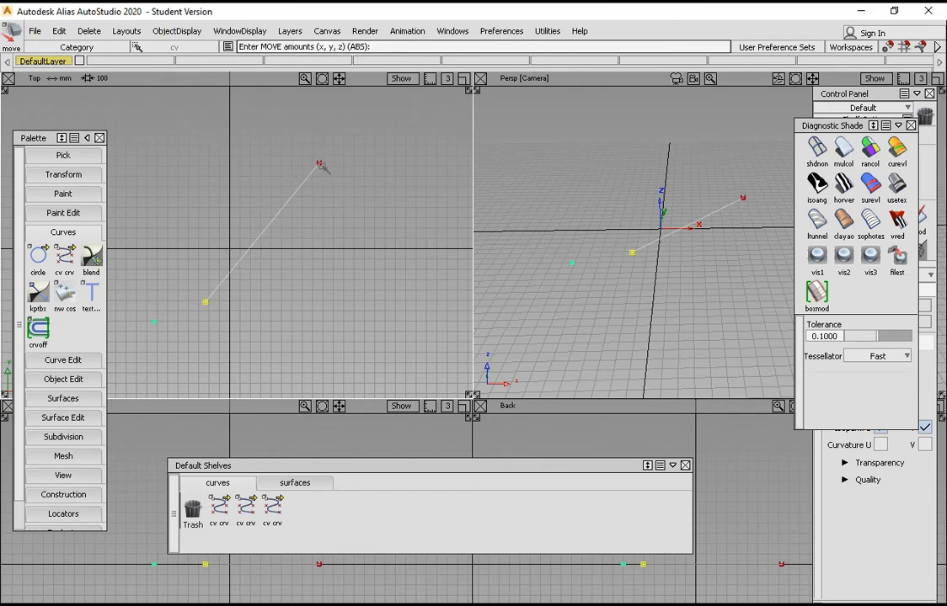
{"action": "left_click", "coordinate": [319, 165]}
{"action": "left_click_drag", "start_coordinate": [341, 200], "coordinate": [366, 192]}
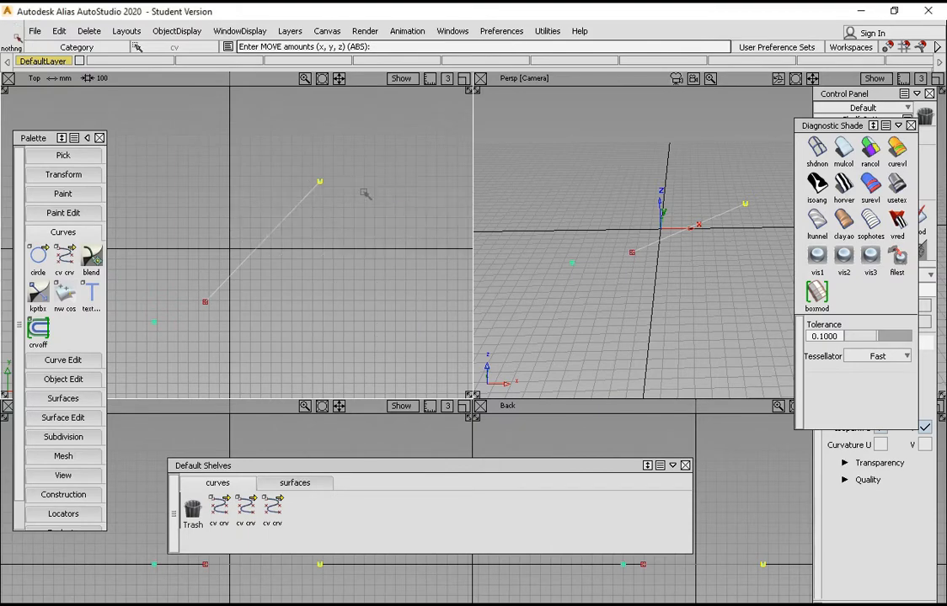
- Pick the curve's lower-left CV and raise it about 480 mm along Z in the Perspective view
{"action": "left_click_drag", "start_coordinate": [322, 229], "coordinate": [380, 228], "text": "ctrl+shift"}
{"action": "left_click", "coordinate": [205, 302]}
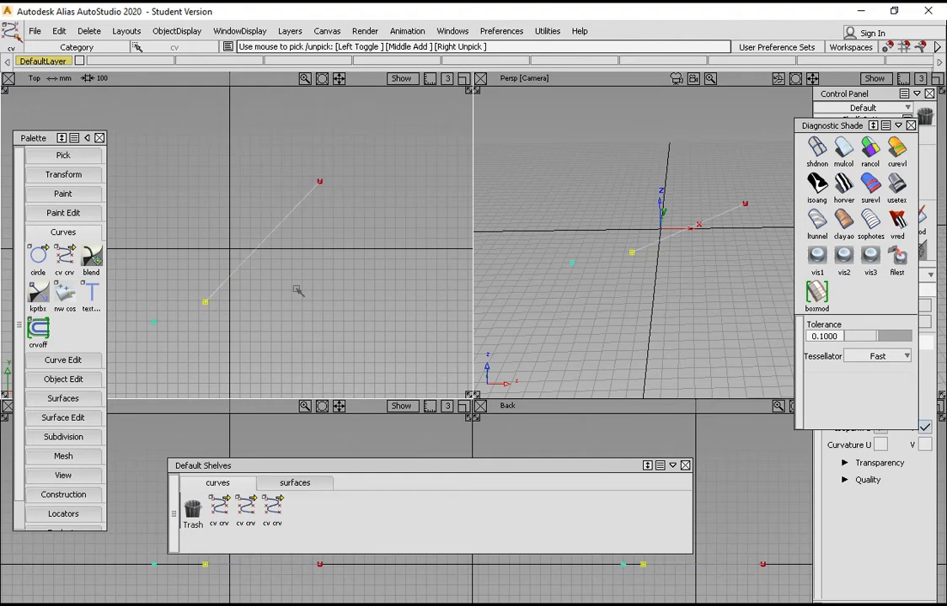
{"action": "right_click_drag", "start_coordinate": [297, 290], "coordinate": [299, 254], "text": "ctrl+shift"}
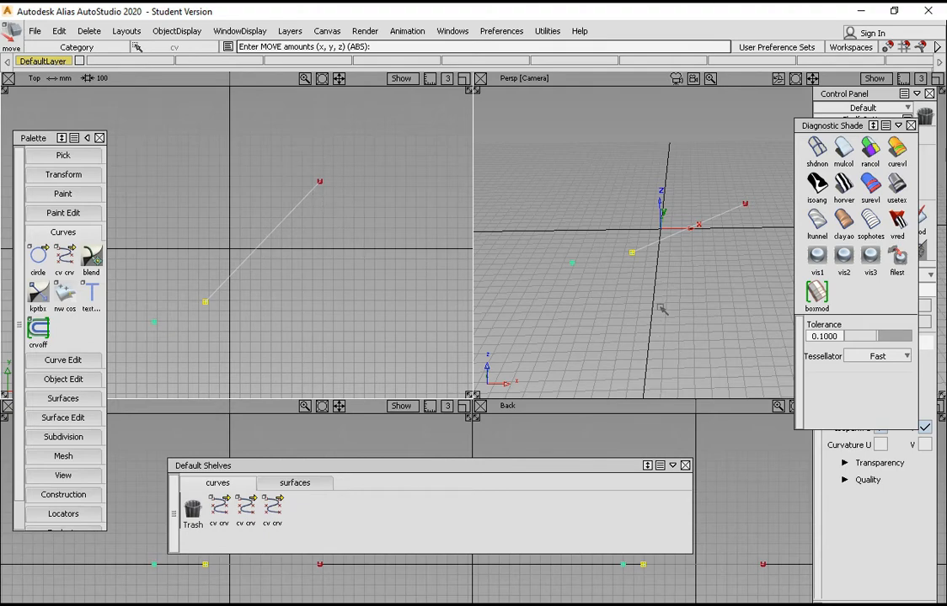
{"action": "left_click_drag", "start_coordinate": [656, 290], "coordinate": [569, 213], "text": "alt+shift"}
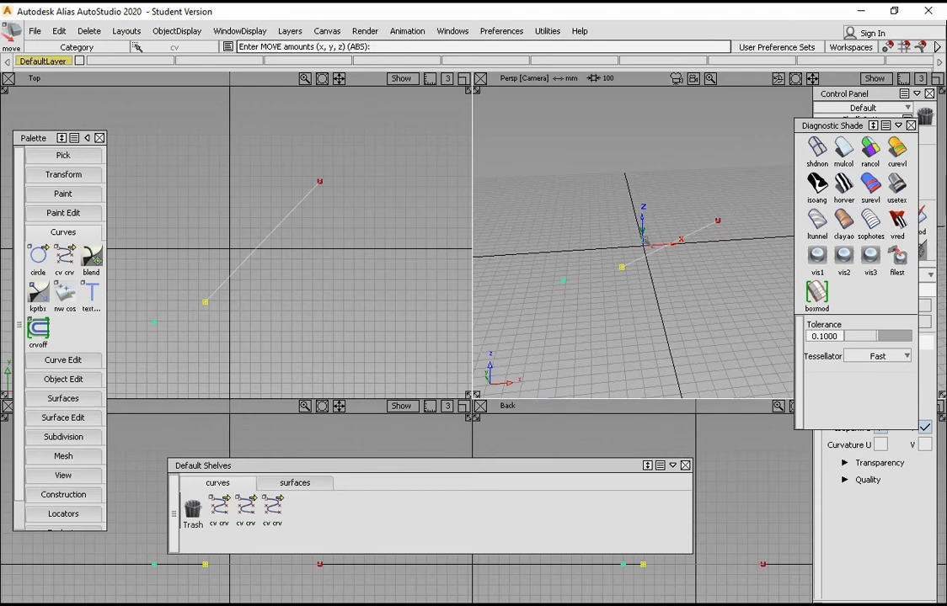
{"action": "left_click_drag", "start_coordinate": [642, 296], "coordinate": [684, 178], "text": "alt+shift"}
{"action": "left_click", "coordinate": [647, 257], "text": "alt+shift"}
{"action": "left_click", "coordinate": [645, 258], "text": "alt+shift"}
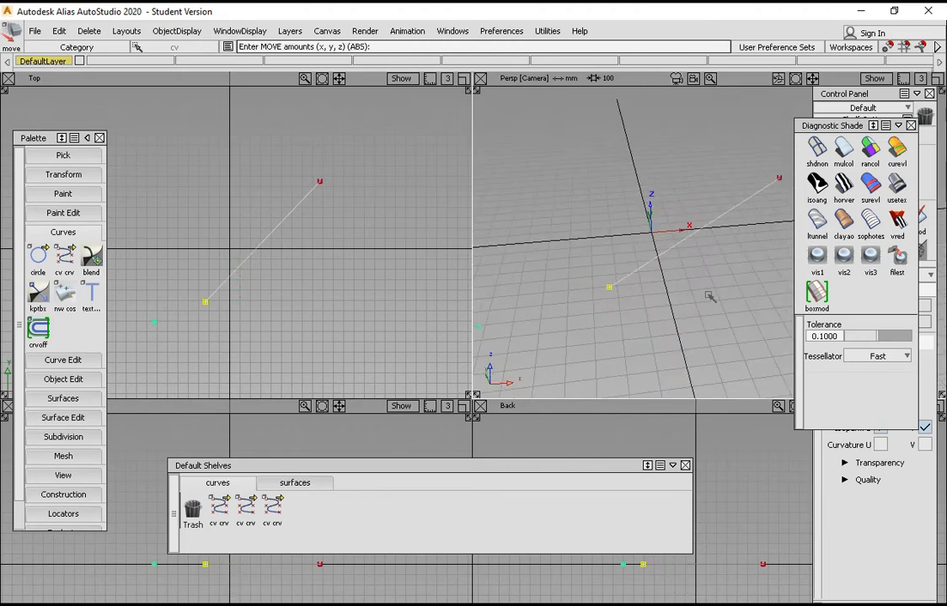
{"action": "right_click_drag", "start_coordinate": [720, 291], "coordinate": [703, 168]}
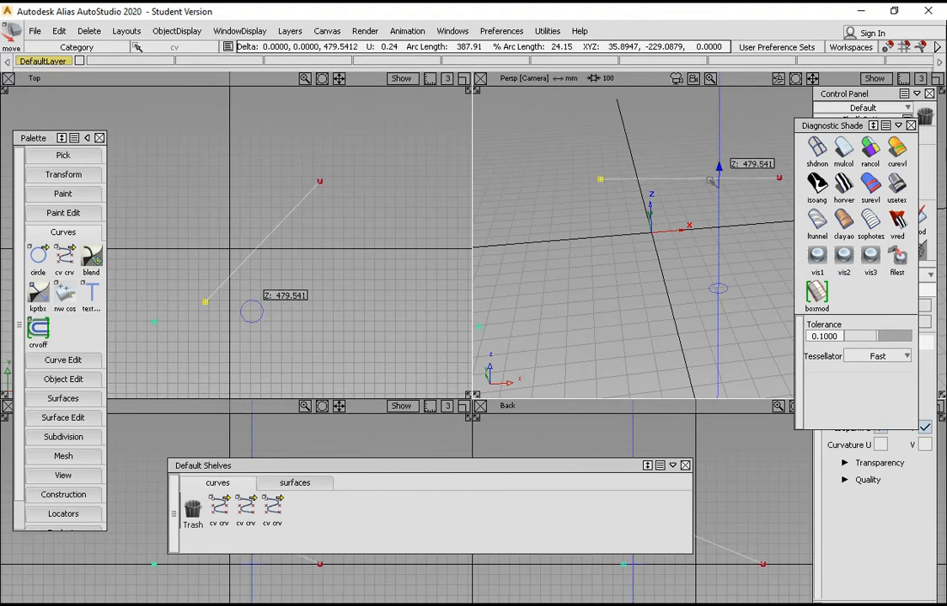
{"action": "left_click_drag", "start_coordinate": [703, 169], "coordinate": [533, 166], "text": "alt+shift"}
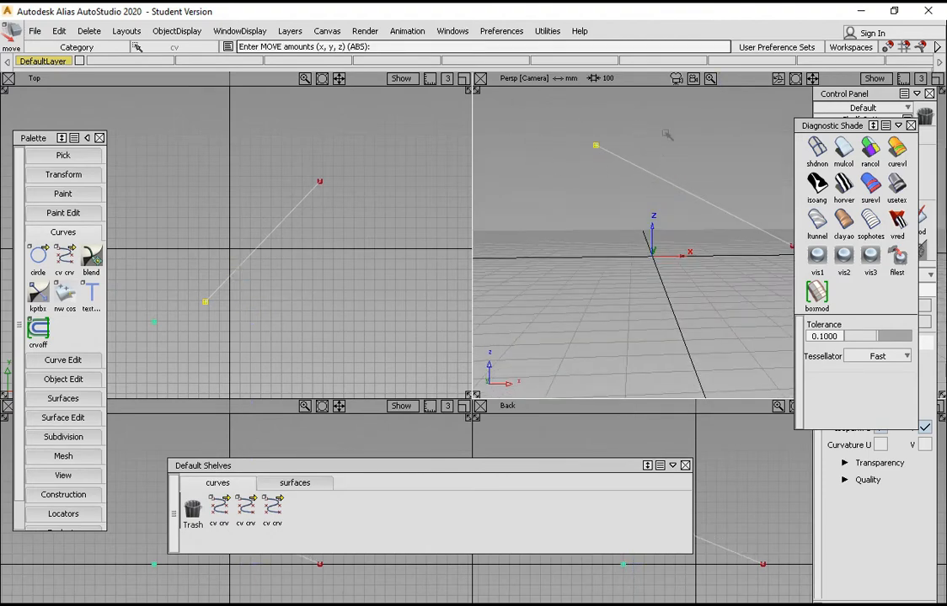
- Undo the vertical move of the lower-left CV
{"action": "left_click", "coordinate": [60, 32]}
{"action": "left_click", "coordinate": [61, 50]}
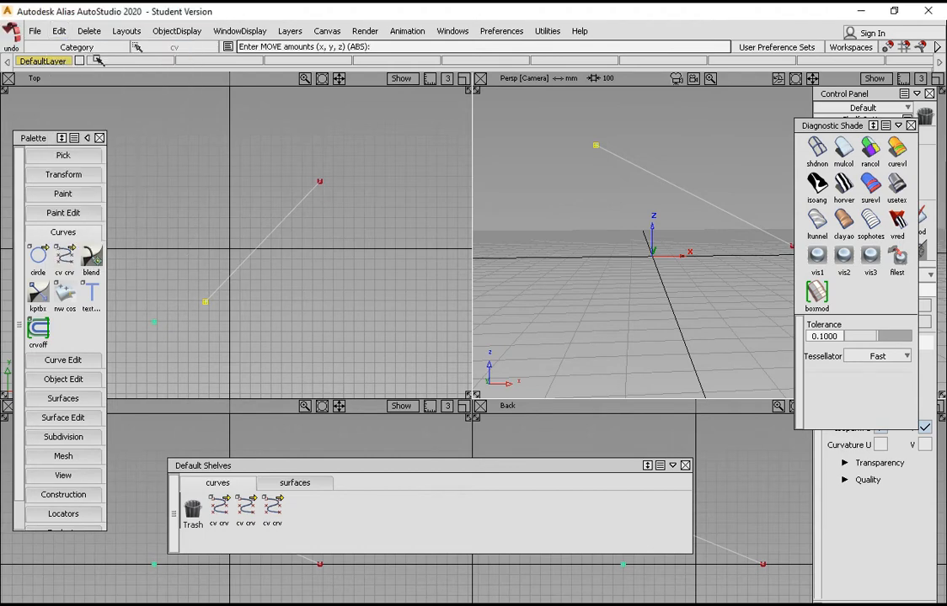
{"action": "left_click_drag", "start_coordinate": [623, 287], "coordinate": [702, 258], "text": "alt+shift"}
- Move the lower-left CV slightly across the ground plane and raise it along Z in the Perspective view
{"action": "left_click", "coordinate": [592, 290]}
{"action": "right_click_drag", "start_coordinate": [640, 298], "coordinate": [647, 269], "text": "ctrl+shift"}
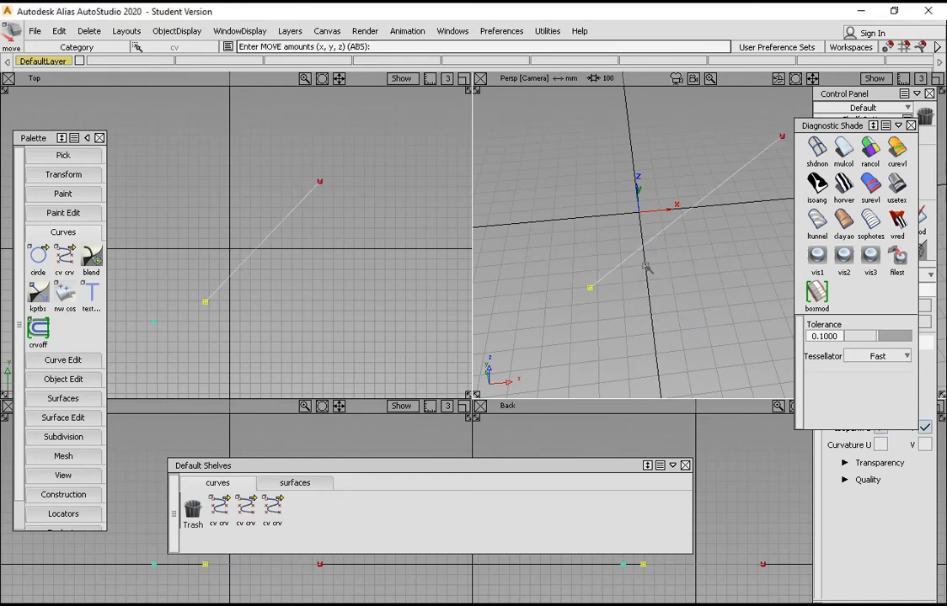
{"action": "left_click_drag", "start_coordinate": [647, 268], "coordinate": [676, 251], "text": "alt+shift"}
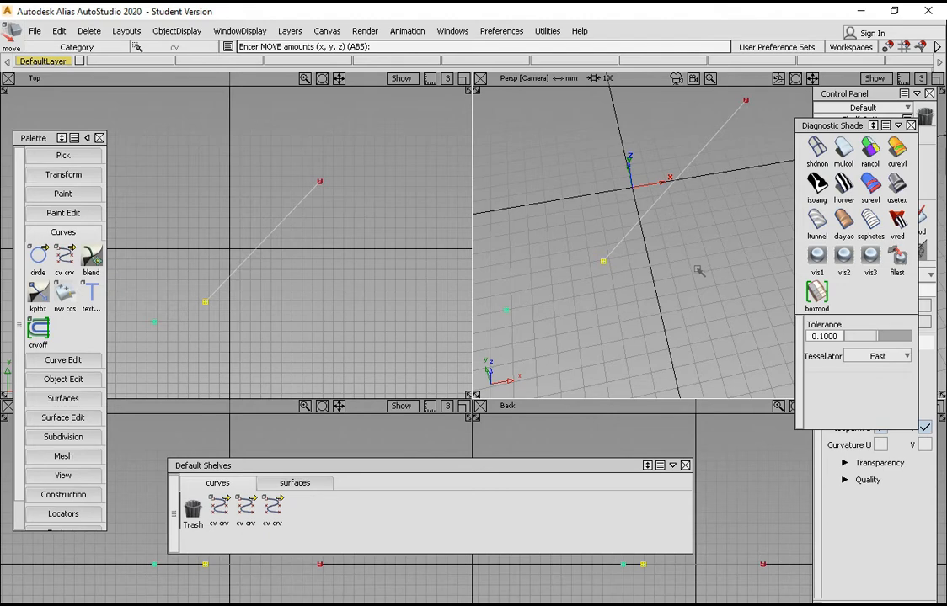
{"action": "left_click_drag", "start_coordinate": [704, 274], "coordinate": [691, 254]}
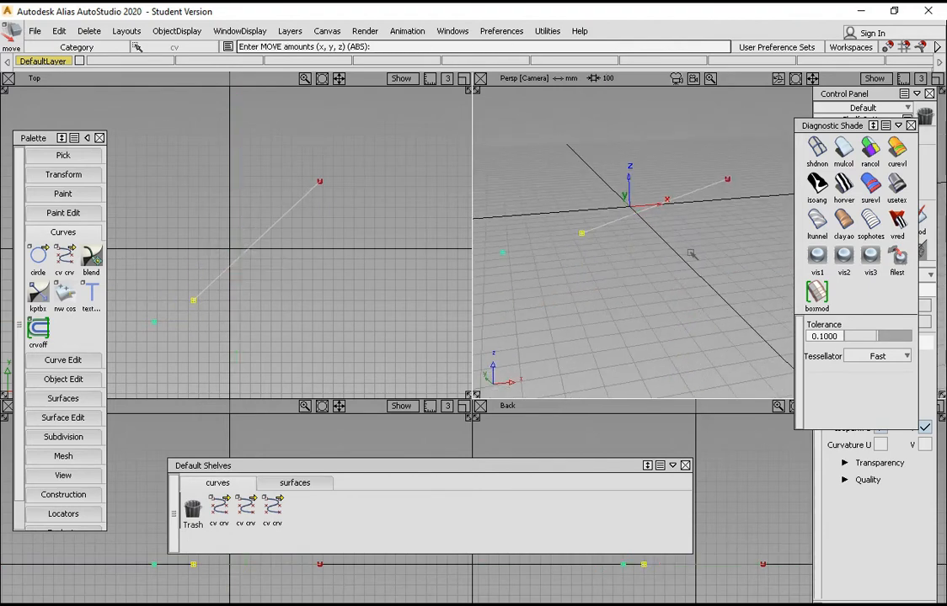
{"action": "right_click_drag", "start_coordinate": [690, 254], "coordinate": [698, 167]}
- Undo the lower-left CV's last vertical move and the ground-plane move before it
{"action": "left_click", "coordinate": [59, 31]}
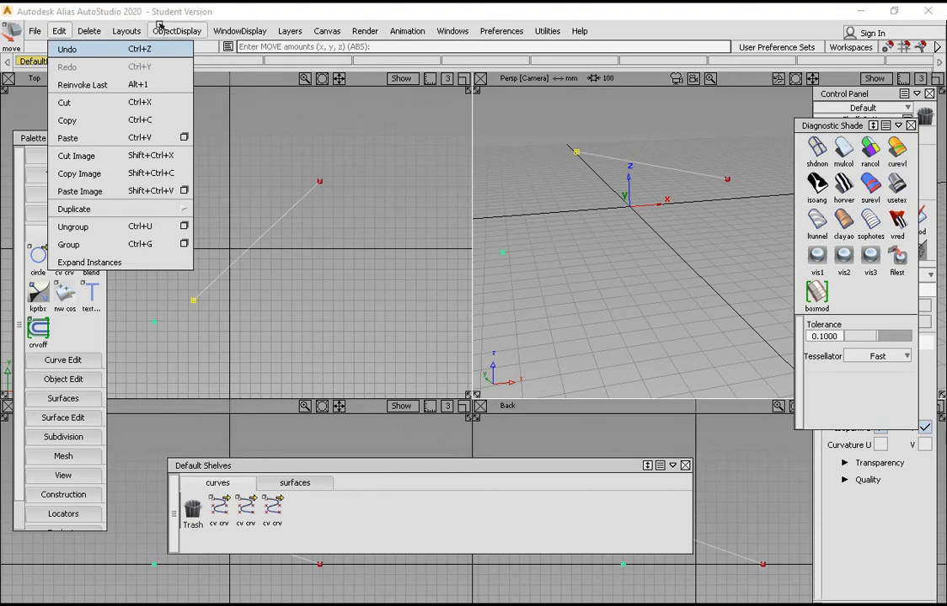
{"action": "left_click_drag", "start_coordinate": [644, 269], "coordinate": [508, 218], "text": "alt+shift"}
{"action": "key", "text": "ctrl+z"}
{"action": "key", "text": "ctrl+z"}
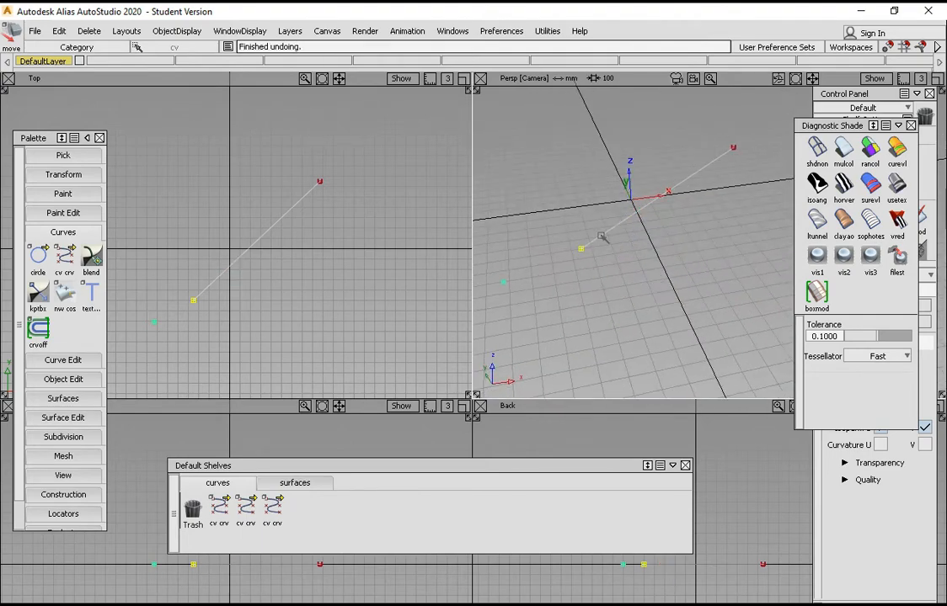
{"action": "key", "text": "ctrl+z"}
{"action": "key", "text": "ctrl+z"}
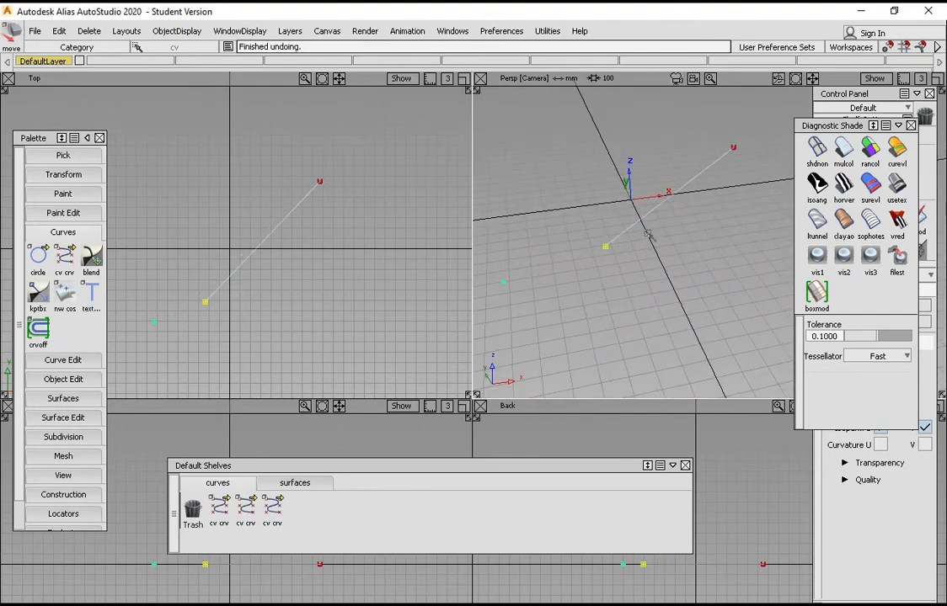
- Redo the lower-left CV's undone moves, and undo its rise along Z again
{"action": "mouse_move", "coordinate": [640, 256]}
{"action": "left_mouse_down", "text": "alt+shift"}
{"action": "mouse_move", "coordinate": [602, 297]}
{"action": "mouse_move", "coordinate": [641, 277]}
{"action": "mouse_move", "coordinate": [624, 257]}
{"action": "mouse_move", "coordinate": [631, 255]}
{"action": "left_mouse_up", "text": "alt+shift"}
{"action": "key", "text": "ctrl+z"}
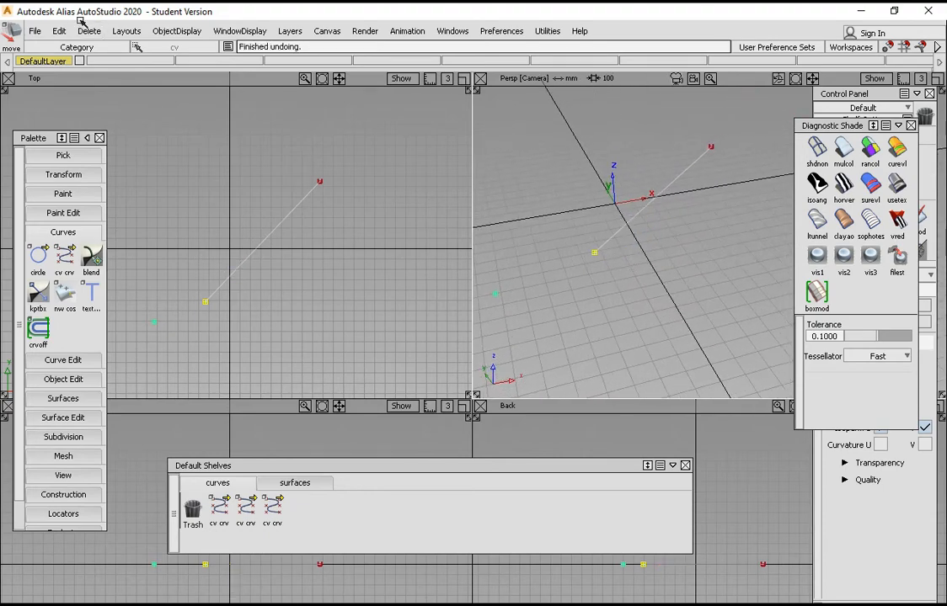
{"action": "left_click", "coordinate": [64, 31]}
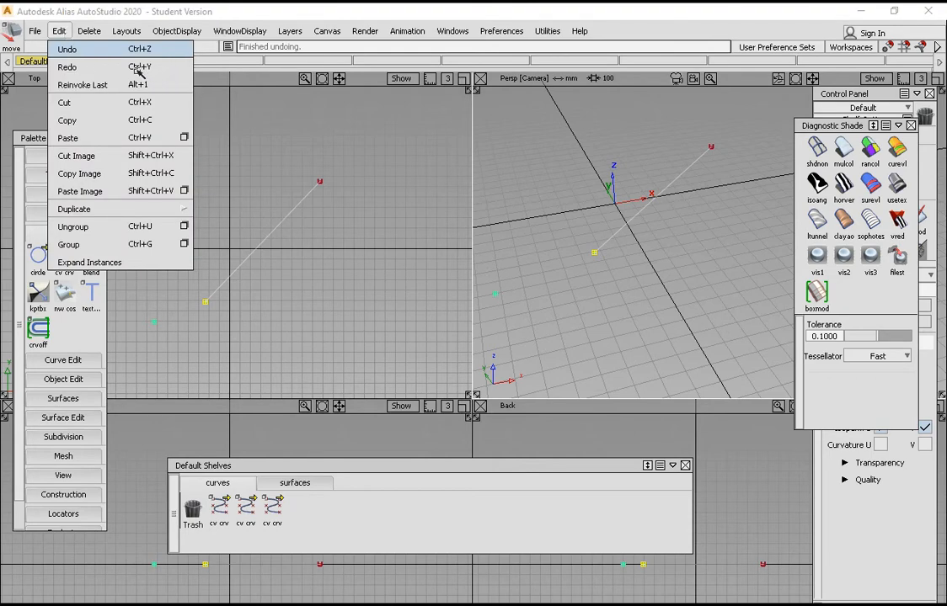
{"action": "mouse_move", "coordinate": [599, 287]}
{"action": "left_mouse_down", "text": "alt+shift"}
{"action": "mouse_move", "coordinate": [628, 236]}
{"action": "mouse_move", "coordinate": [598, 274]}
{"action": "mouse_move", "coordinate": [604, 279]}
{"action": "left_mouse_up", "text": "alt+shift"}
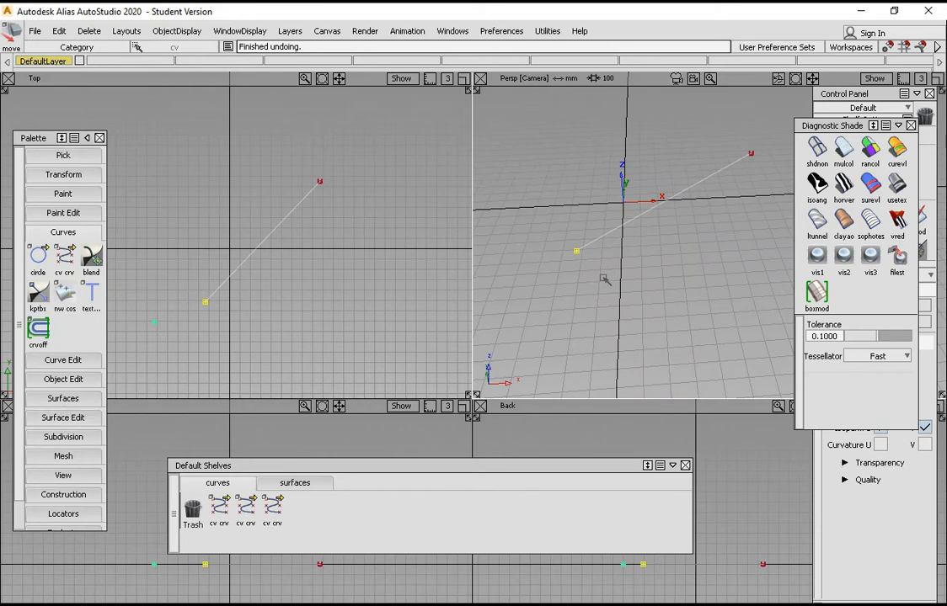
{"action": "key", "text": "ctrl+z"}
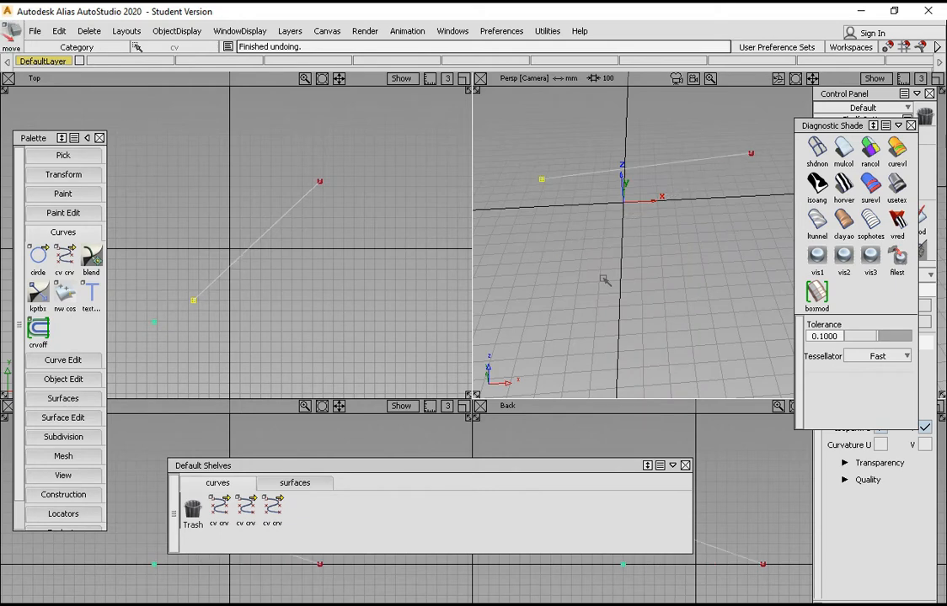
{"action": "key", "text": "ctrl+z"}
{"action": "key", "text": "ctrl+z"}
{"action": "key", "text": "ctrl+z"}
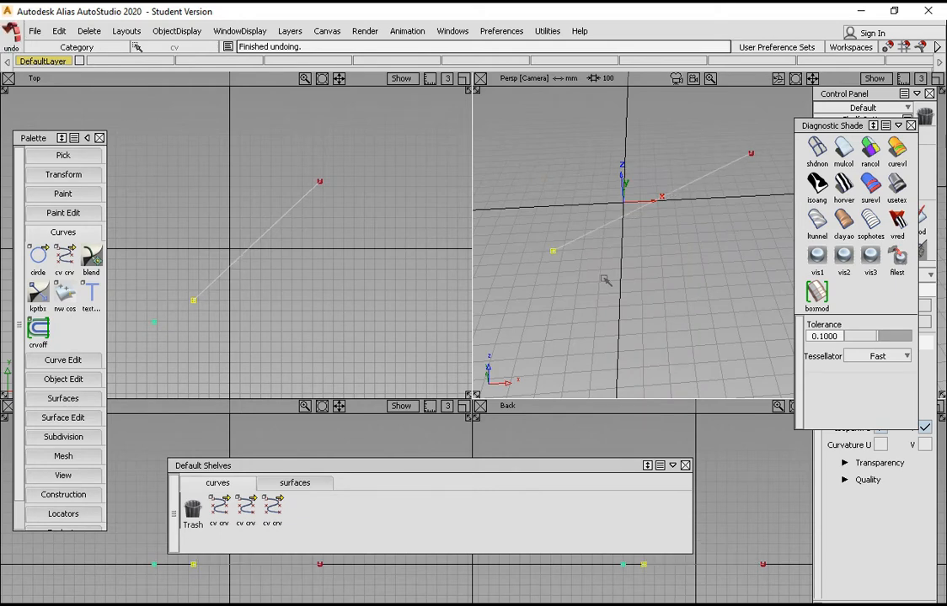
- Pick the curve's lower-left CV in the Top view and move it freely across the ground plane
{"action": "left_click_drag", "start_coordinate": [589, 288], "coordinate": [517, 280], "text": "alt+shift"}
{"action": "middle_click_drag", "start_coordinate": [330, 220], "coordinate": [404, 168], "text": "alt+shift"}
{"action": "left_click_drag", "start_coordinate": [350, 256], "coordinate": [415, 256], "text": "ctrl+shift"}
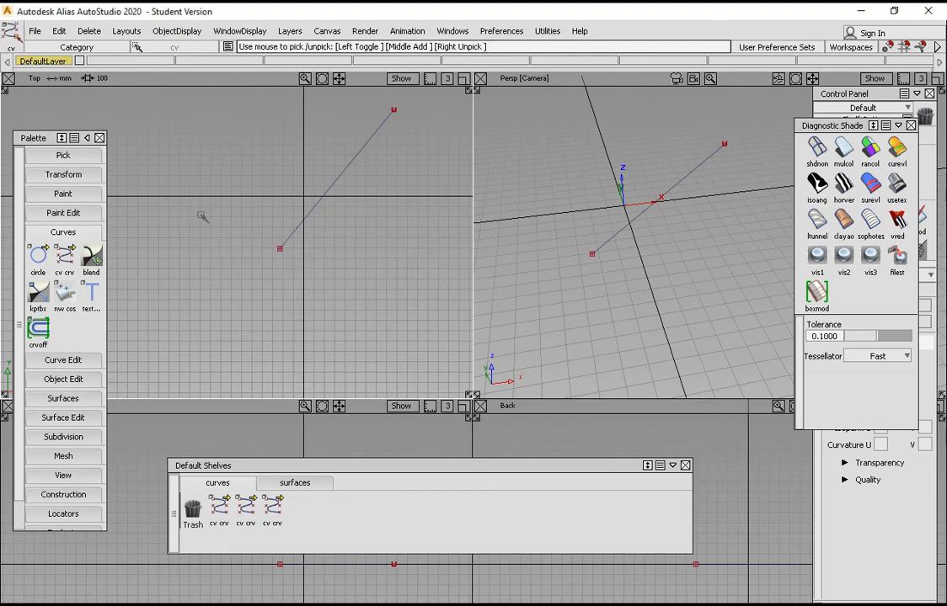
{"action": "left_click_drag", "start_coordinate": [222, 239], "coordinate": [387, 337]}
{"action": "right_click_drag", "start_coordinate": [348, 263], "coordinate": [344, 224], "text": "ctrl+shift"}
{"action": "middle_click_drag", "start_coordinate": [297, 248], "coordinate": [258, 239], "text": "alt+shift"}
{"action": "mouse_move", "coordinate": [353, 241]}
{"action": "left_mouse_down"}
{"action": "mouse_move", "coordinate": [325, 256]}
{"action": "mouse_move", "coordinate": [383, 258]}
{"action": "mouse_move", "coordinate": [365, 239]}
{"action": "mouse_move", "coordinate": [336, 243]}
{"action": "left_mouse_up"}
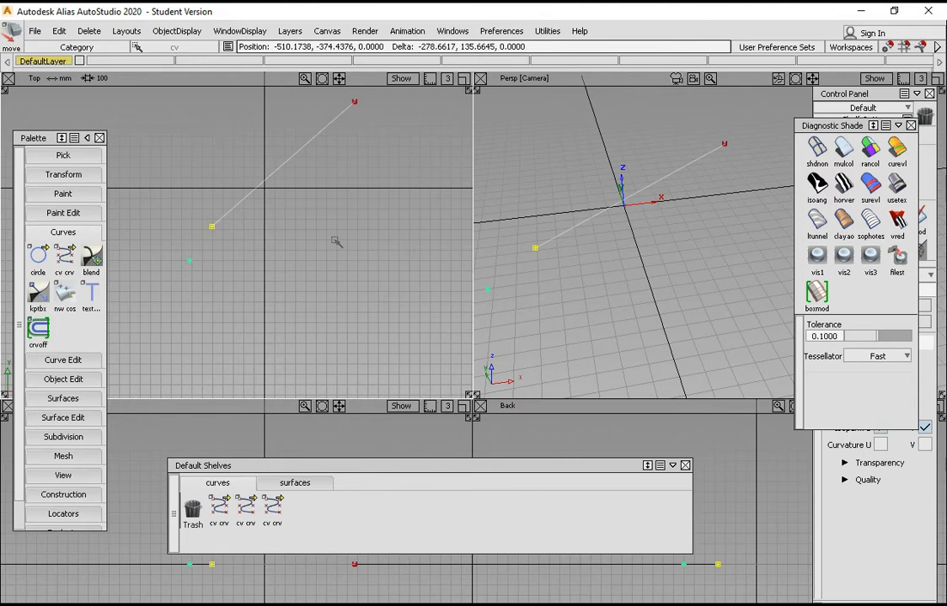
{"action": "mouse_move", "coordinate": [336, 242]}
{"action": "left_mouse_down"}
{"action": "mouse_move", "coordinate": [374, 238]}
{"action": "mouse_move", "coordinate": [317, 218]}
{"action": "mouse_move", "coordinate": [340, 249]}
{"action": "left_mouse_up"}
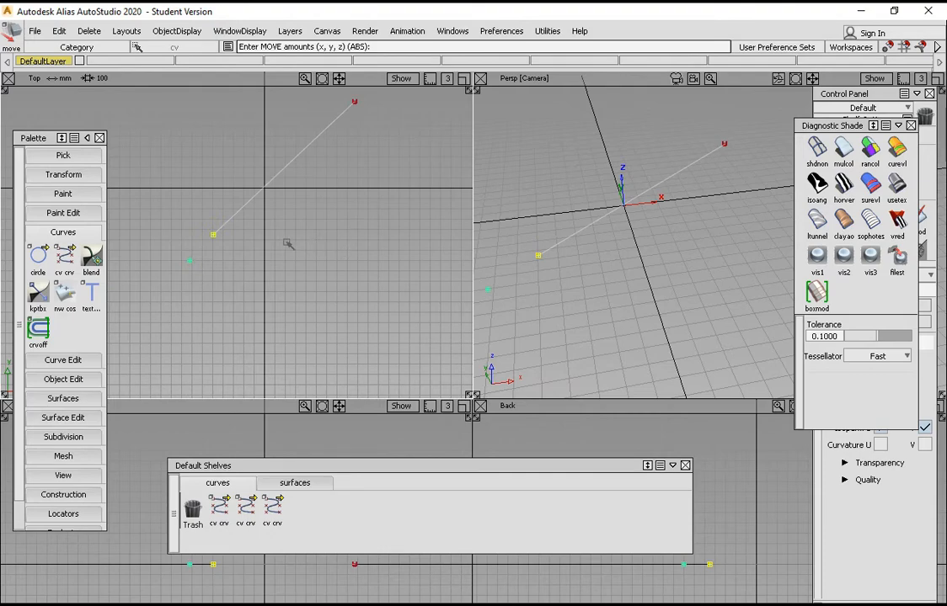
- Move the lower-left CV horizontally only and vertically only in the Top view
{"action": "mouse_move", "coordinate": [287, 244]}
{"action": "middle_mouse_down"}
{"action": "mouse_move", "coordinate": [391, 244]}
{"action": "mouse_move", "coordinate": [286, 245]}
{"action": "mouse_move", "coordinate": [362, 245]}
{"action": "mouse_move", "coordinate": [296, 255]}
{"action": "middle_mouse_up"}
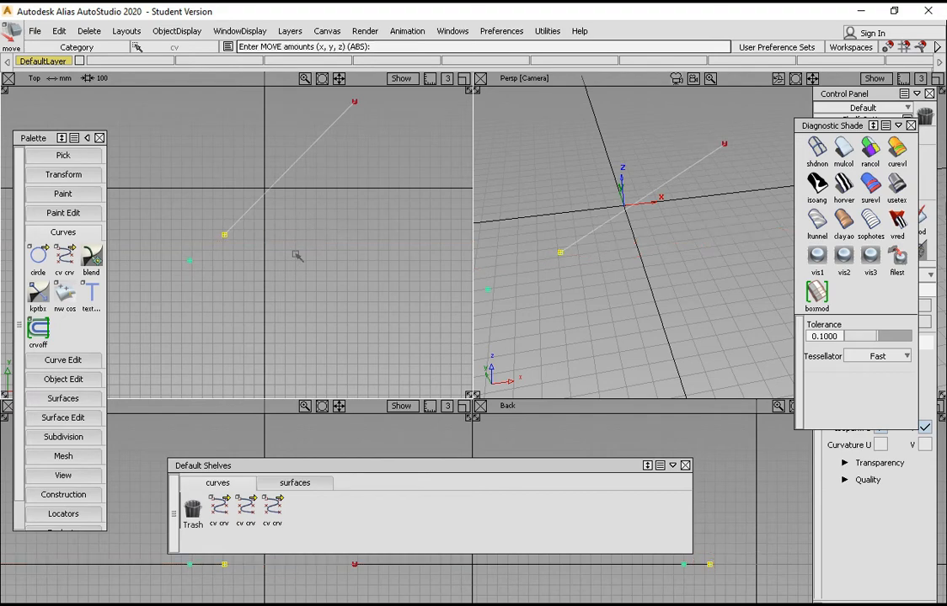
{"action": "right_click_drag", "start_coordinate": [321, 300], "coordinate": [354, 232]}
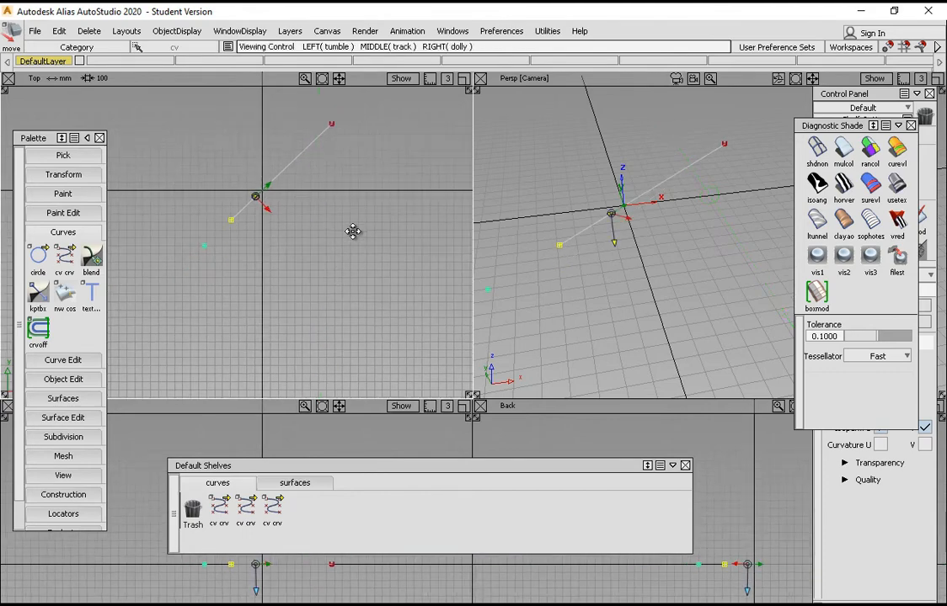
{"action": "middle_click_drag", "start_coordinate": [355, 233], "coordinate": [372, 210], "text": "alt+shift"}
{"action": "mouse_move", "coordinate": [317, 226]}
{"action": "right_mouse_down"}
{"action": "mouse_move", "coordinate": [327, 144]}
{"action": "mouse_move", "coordinate": [316, 101]}
{"action": "mouse_move", "coordinate": [332, 213]}
{"action": "mouse_move", "coordinate": [318, 107]}
{"action": "mouse_move", "coordinate": [315, 242]}
{"action": "mouse_move", "coordinate": [303, 221]}
{"action": "right_mouse_up"}
{"action": "mouse_move", "coordinate": [302, 221]}
{"action": "middle_mouse_down"}
{"action": "mouse_move", "coordinate": [371, 227]}
{"action": "mouse_move", "coordinate": [293, 231]}
{"action": "mouse_move", "coordinate": [395, 240]}
{"action": "mouse_move", "coordinate": [261, 239]}
{"action": "mouse_move", "coordinate": [299, 238]}
{"action": "middle_mouse_up"}
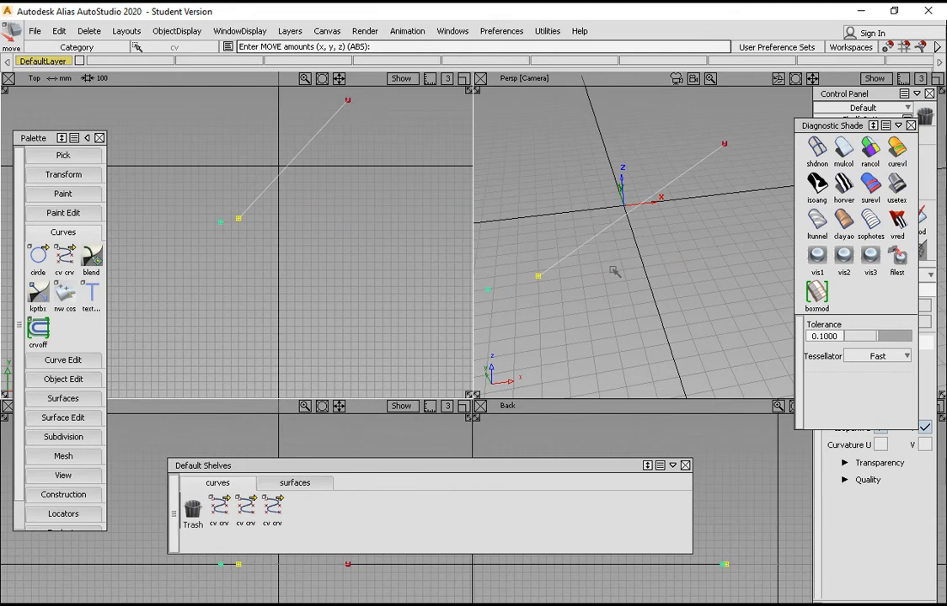
- Try raising the lower-left CV along Z in the Perspective view, and undo the move
{"action": "right_click_drag", "start_coordinate": [615, 270], "coordinate": [623, 215]}
{"action": "key", "text": "ctrl+z"}
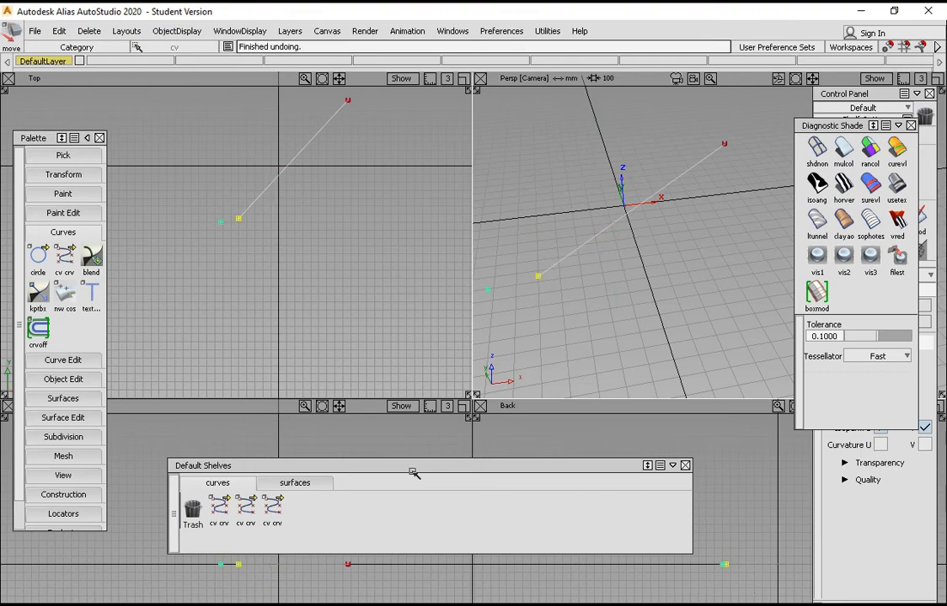
- Shift the Default Shelves window slightly and maximize the Left view with the picked CV clearly framed
{"action": "left_click_drag", "start_coordinate": [413, 473], "coordinate": [422, 469]}
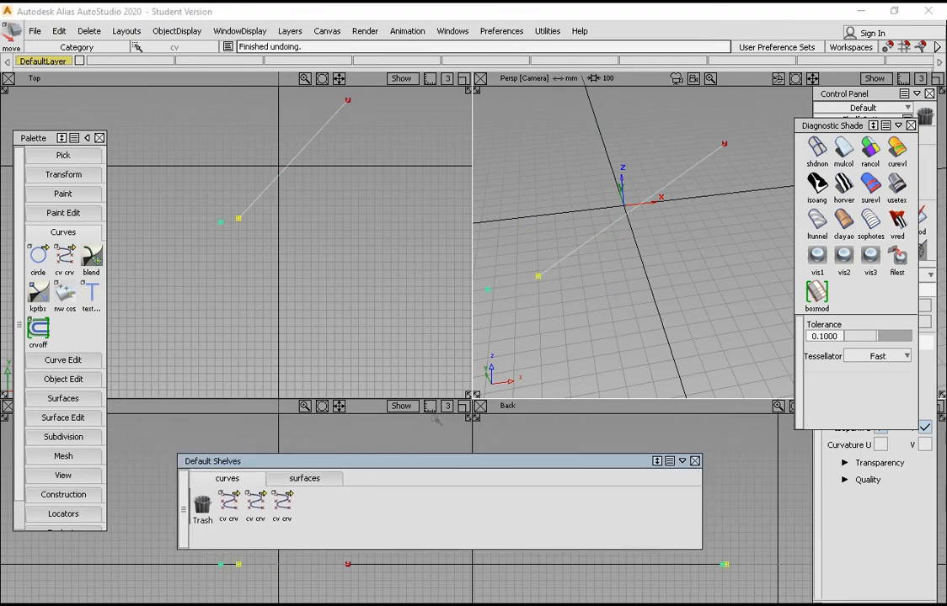
{"action": "left_click", "coordinate": [465, 407]}
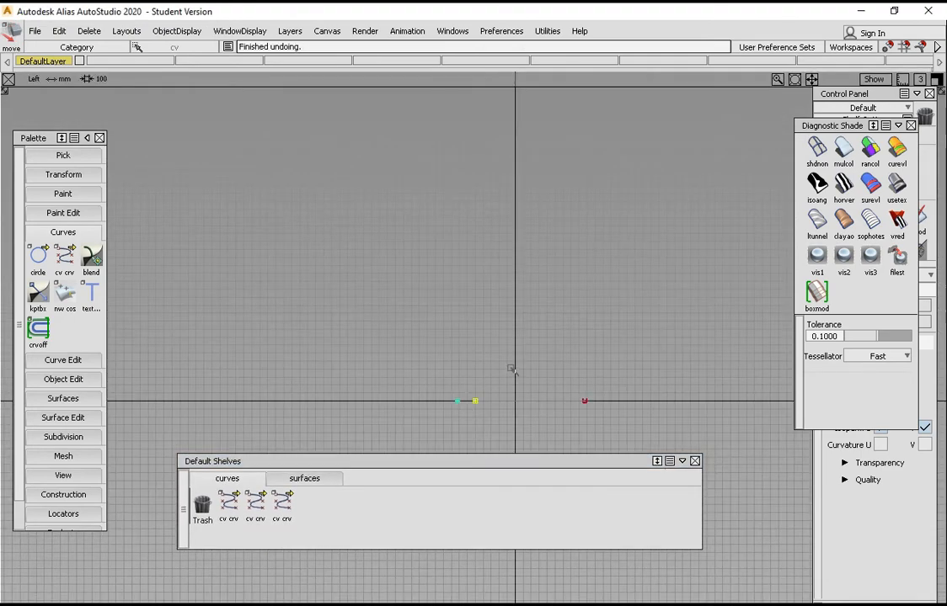
{"action": "middle_click_drag", "start_coordinate": [544, 337], "coordinate": [469, 256], "text": "alt+shift"}
{"action": "right_click_drag", "start_coordinate": [469, 255], "coordinate": [469, 234], "text": "alt+shift"}
{"action": "middle_click_drag", "start_coordinate": [382, 323], "coordinate": [469, 332], "text": "alt+shift"}
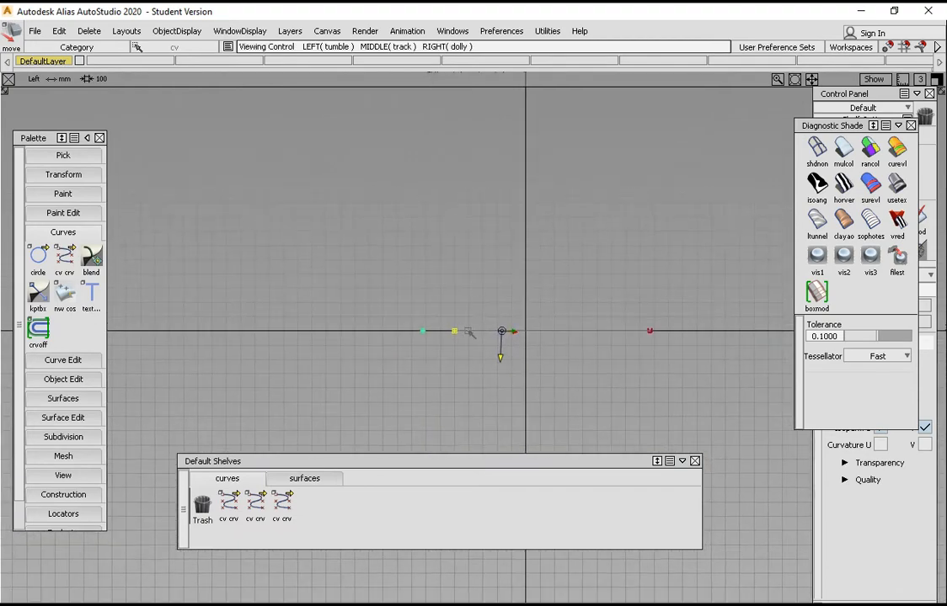
{"action": "right_click_drag", "start_coordinate": [470, 332], "coordinate": [437, 307], "text": "alt+shift"}
{"action": "middle_click_drag", "start_coordinate": [437, 306], "coordinate": [451, 311], "text": "alt+shift"}
{"action": "key", "text": "ctrl+z"}
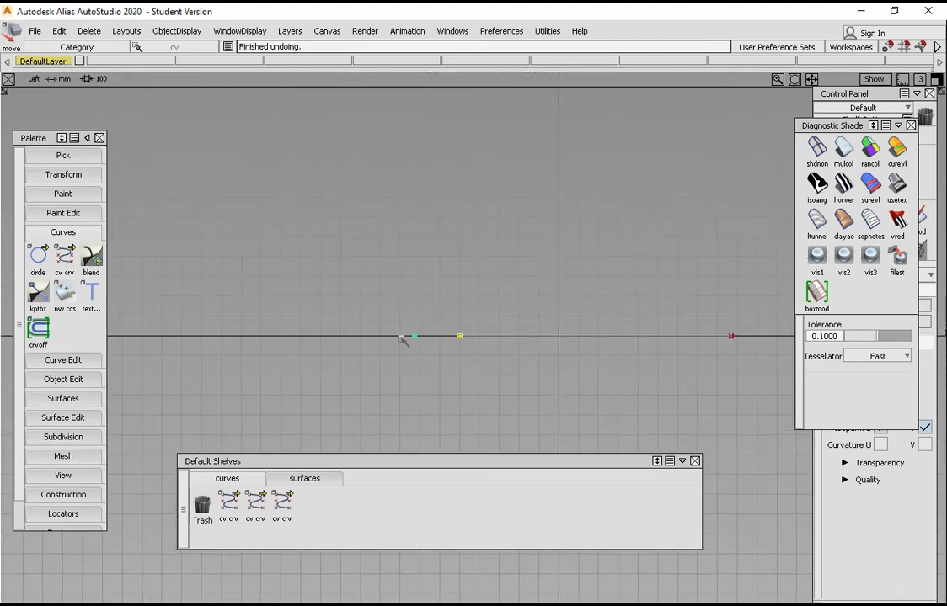
{"action": "middle_click_drag", "start_coordinate": [438, 348], "coordinate": [439, 342], "text": "alt+shift"}
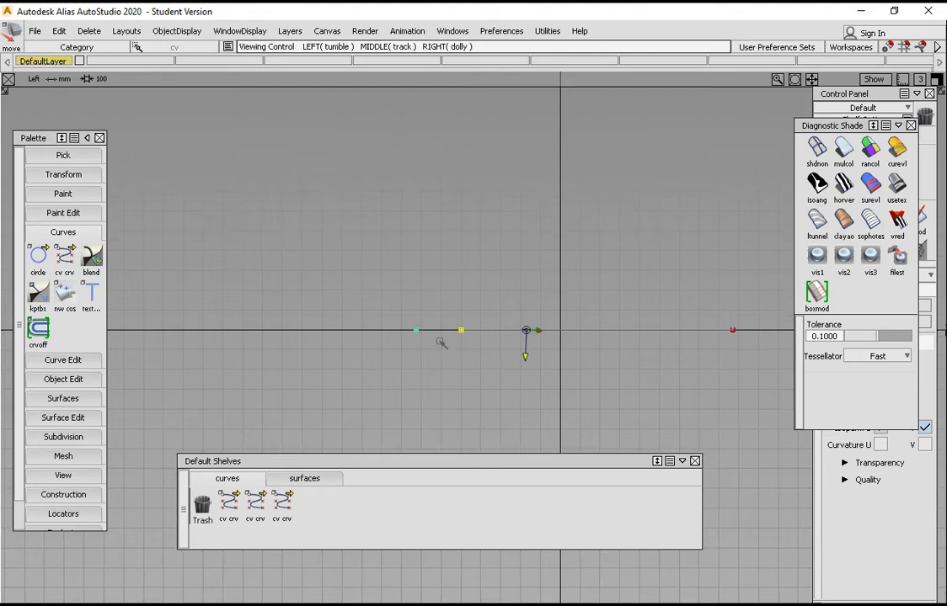
{"action": "left_click", "coordinate": [453, 360], "text": "alt+shift"}
{"action": "right_click_drag", "start_coordinate": [455, 364], "coordinate": [361, 290], "text": "alt+shift"}
{"action": "key", "text": "ctrl+z"}
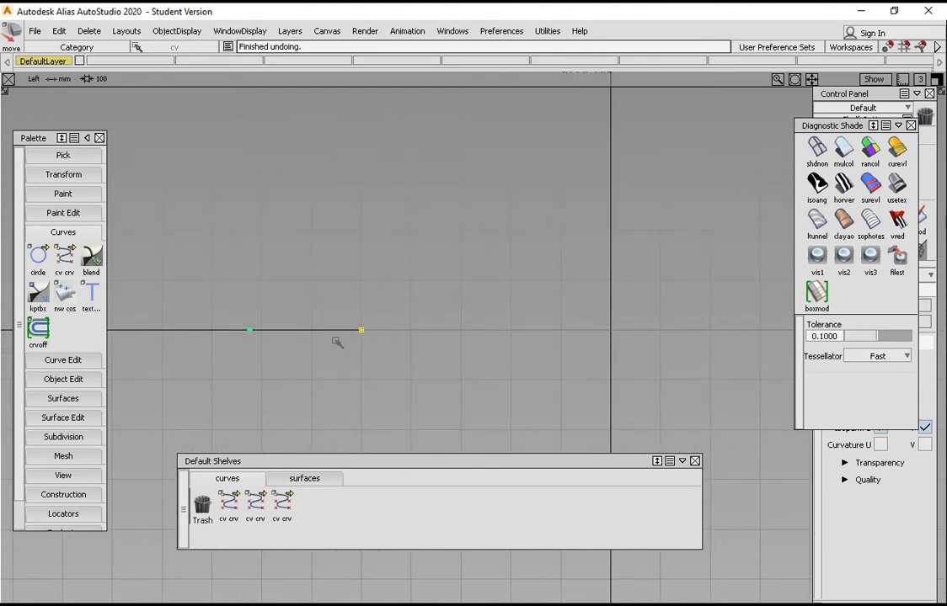
{"action": "mouse_move", "coordinate": [338, 307]}
{"action": "middle_mouse_down", "text": "alt+shift"}
{"action": "mouse_move", "coordinate": [419, 310]}
{"action": "mouse_move", "coordinate": [479, 271]}
{"action": "middle_mouse_up", "text": "alt+shift"}
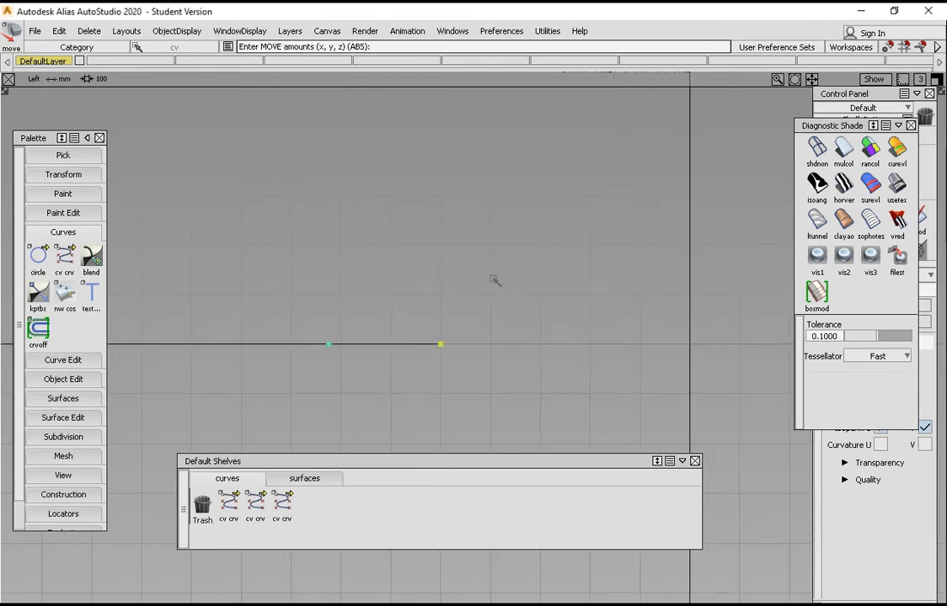
- Move the picked CV freely in the Left view, about -79 mm in X and 141 mm in Z
{"action": "left_click_drag", "start_coordinate": [490, 296], "coordinate": [449, 229]}
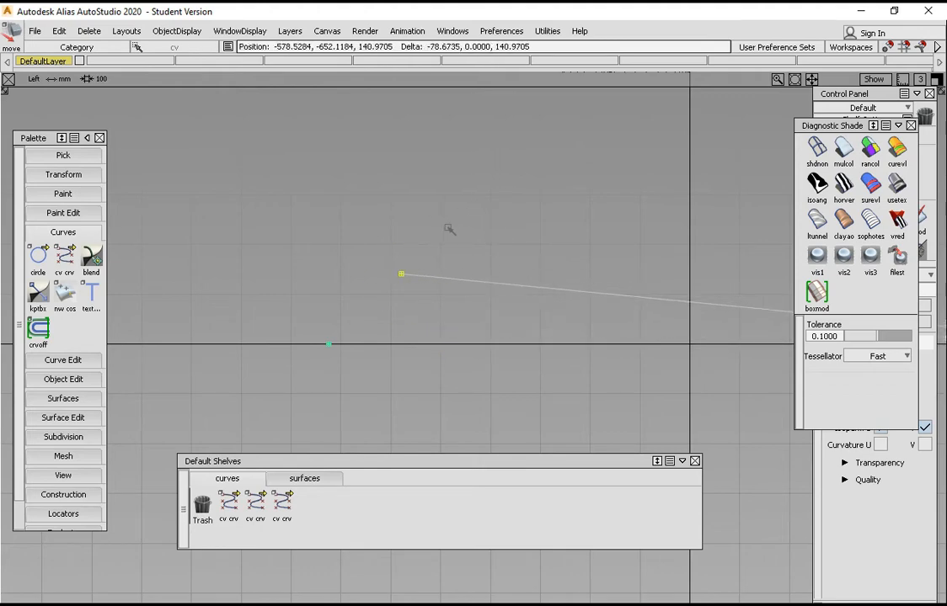
{"action": "right_click_drag", "start_coordinate": [601, 289], "coordinate": [589, 341], "text": "alt+shift"}
{"action": "middle_click_drag", "start_coordinate": [589, 341], "coordinate": [359, 298], "text": "alt+shift"}
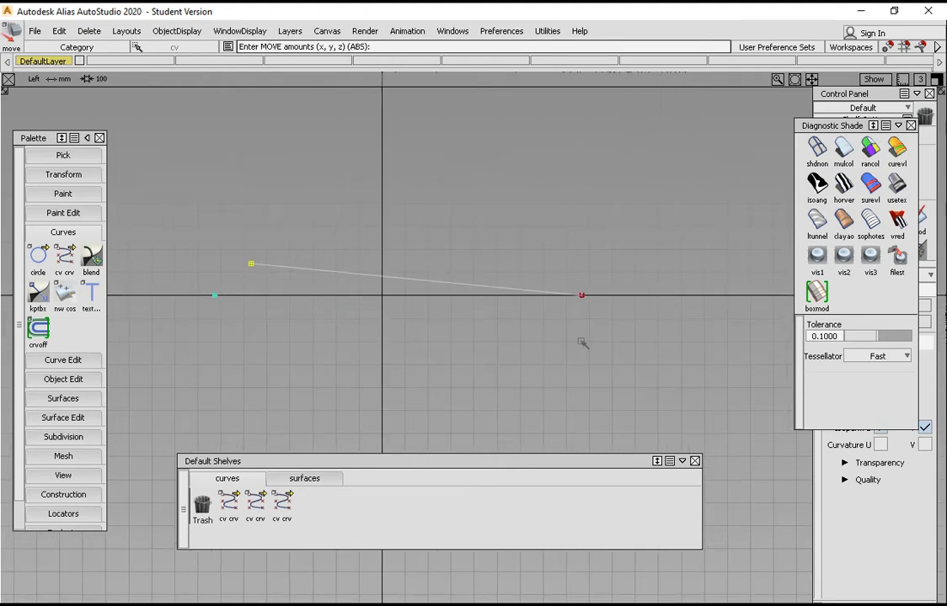
{"action": "middle_click_drag", "start_coordinate": [232, 306], "coordinate": [338, 321], "text": "alt+shift"}
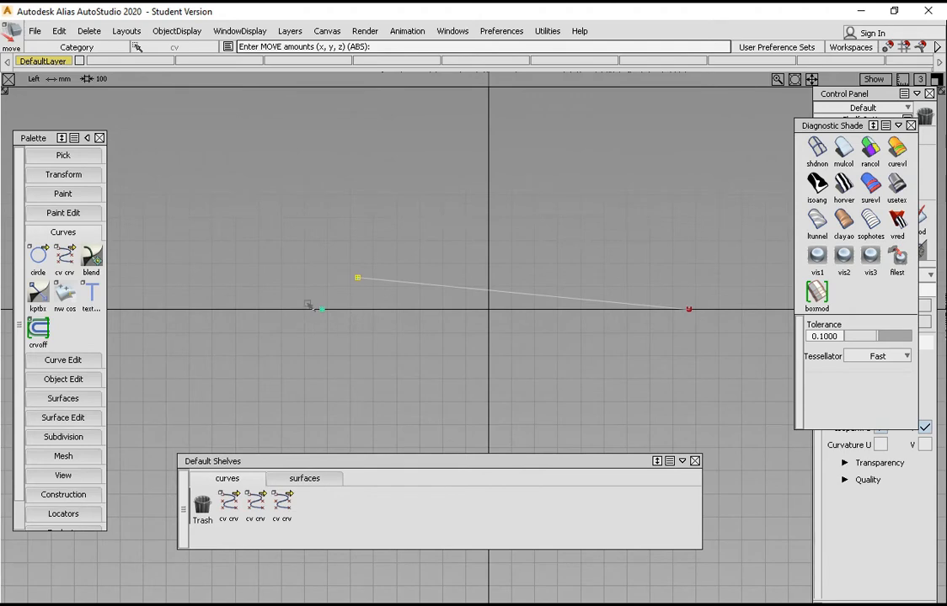
{"action": "middle_click_drag", "start_coordinate": [425, 317], "coordinate": [378, 299], "text": "alt+shift"}
{"action": "left_click_drag", "start_coordinate": [378, 300], "coordinate": [358, 296], "text": "alt+shift"}
{"action": "right_click_drag", "start_coordinate": [357, 296], "coordinate": [390, 314], "text": "alt+shift"}
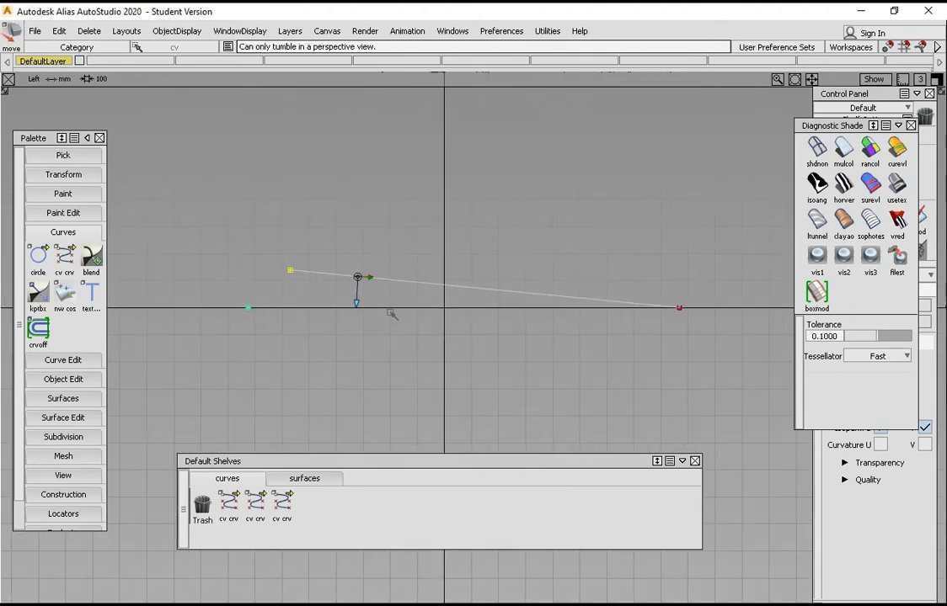
{"action": "middle_click_drag", "start_coordinate": [366, 307], "coordinate": [383, 304], "text": "alt+shift"}
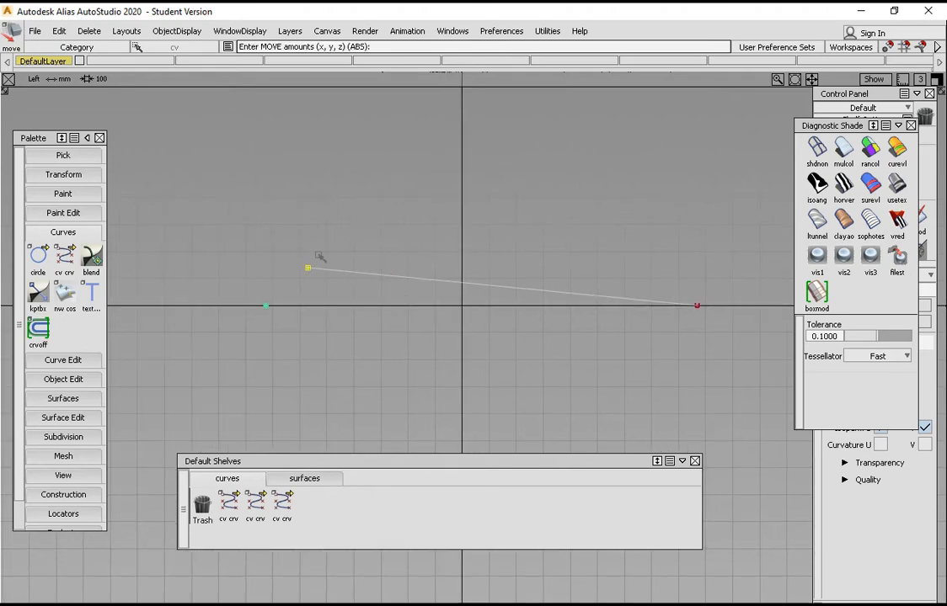
- Try free, horizontal-only and vertical-only moves of the picked CV in the Left view, and undo all the Left-view moves
{"action": "left_click_drag", "start_coordinate": [359, 251], "coordinate": [392, 267]}
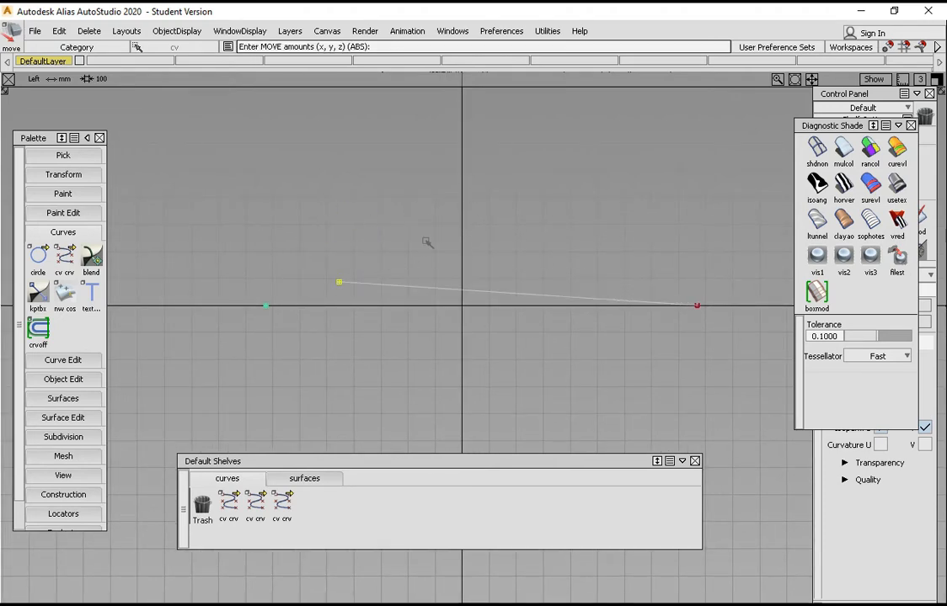
{"action": "middle_click_drag", "start_coordinate": [404, 249], "coordinate": [440, 257]}
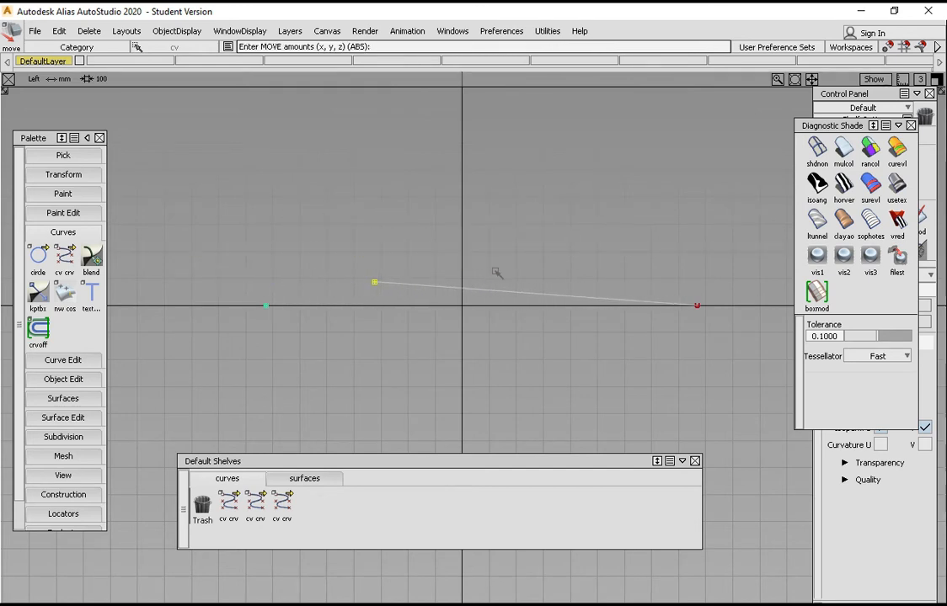
{"action": "right_click_drag", "start_coordinate": [497, 273], "coordinate": [527, 281]}
{"action": "key", "text": "ctrl+z"}
{"action": "left_click_drag", "start_coordinate": [592, 263], "coordinate": [671, 211]}
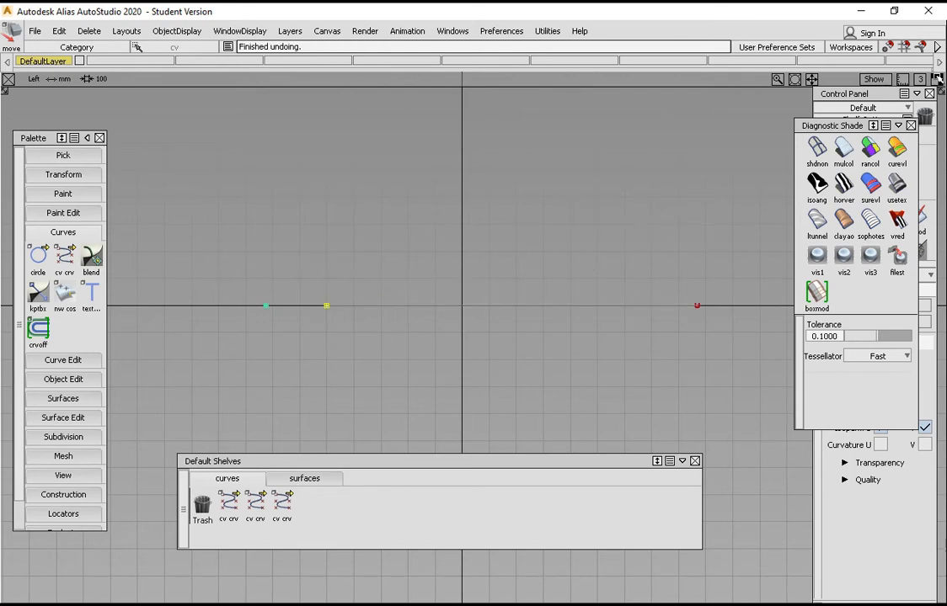
- Restore the four-view layout and move the Default Shelves window clear of the curve in the Left and Back views
{"action": "left_click", "coordinate": [937, 78]}
{"action": "left_click_drag", "start_coordinate": [755, 207], "coordinate": [716, 250], "text": "alt+shift"}
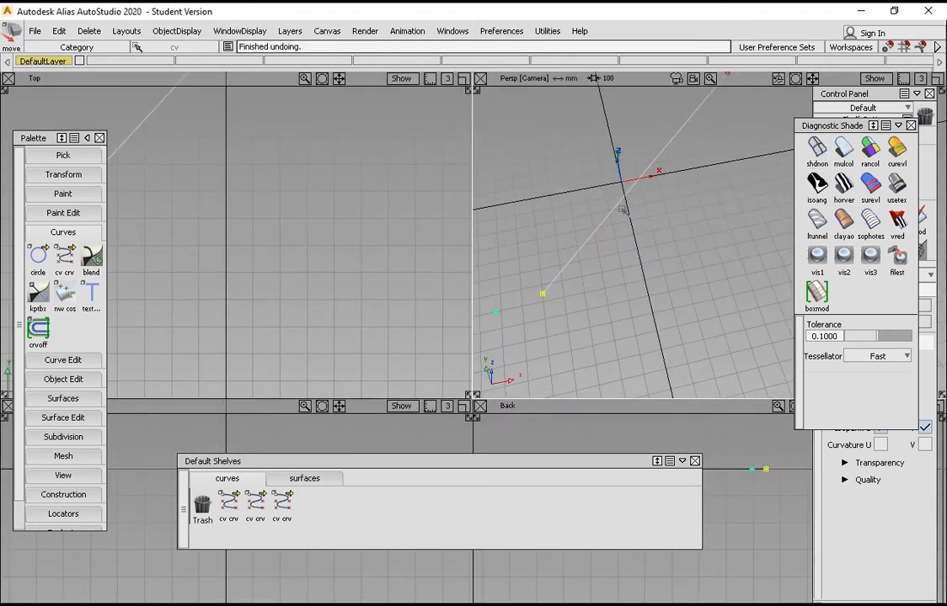
{"action": "left_click_drag", "start_coordinate": [623, 210], "coordinate": [613, 271], "text": "alt+shift"}
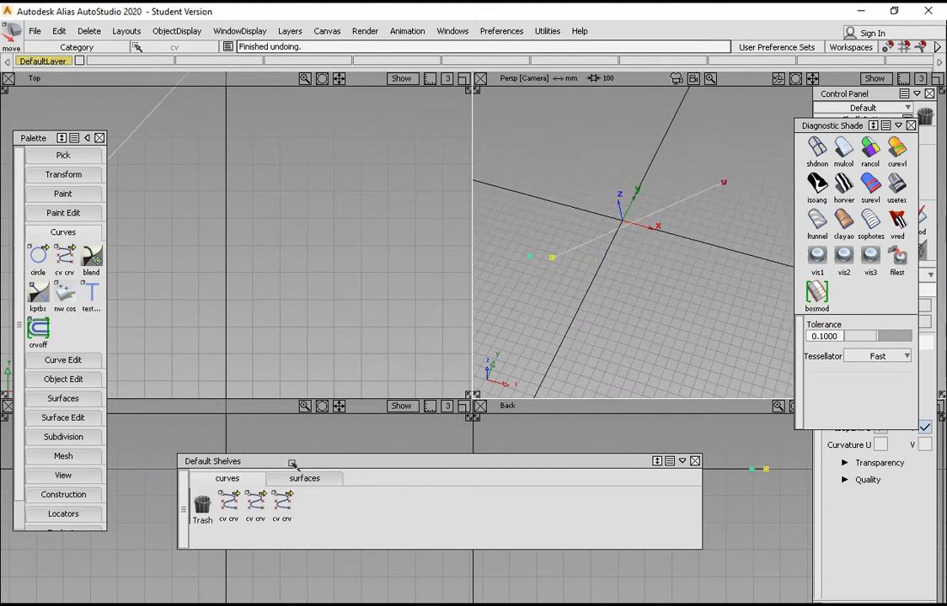
{"action": "left_click_drag", "start_coordinate": [292, 464], "coordinate": [345, 567]}
{"action": "right_click_drag", "start_coordinate": [370, 493], "coordinate": [341, 497], "text": "alt+shift"}
{"action": "middle_click_drag", "start_coordinate": [341, 499], "coordinate": [323, 531], "text": "alt+shift"}
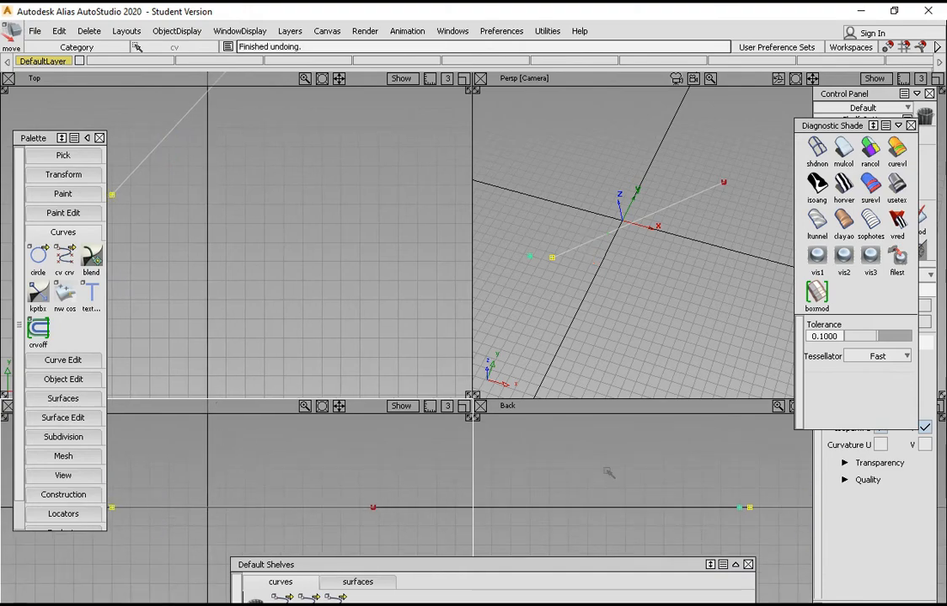
{"action": "right_click_drag", "start_coordinate": [692, 485], "coordinate": [679, 486], "text": "alt+shift"}
{"action": "middle_click_drag", "start_coordinate": [679, 486], "coordinate": [702, 486], "text": "alt+shift"}
{"action": "right_click_drag", "start_coordinate": [702, 486], "coordinate": [673, 478], "text": "alt+shift"}
{"action": "middle_click_drag", "start_coordinate": [779, 496], "coordinate": [628, 495], "text": "alt+shift"}
{"action": "left_click", "coordinate": [649, 495], "text": "alt+shift"}
{"action": "key", "text": "ctrl+z"}
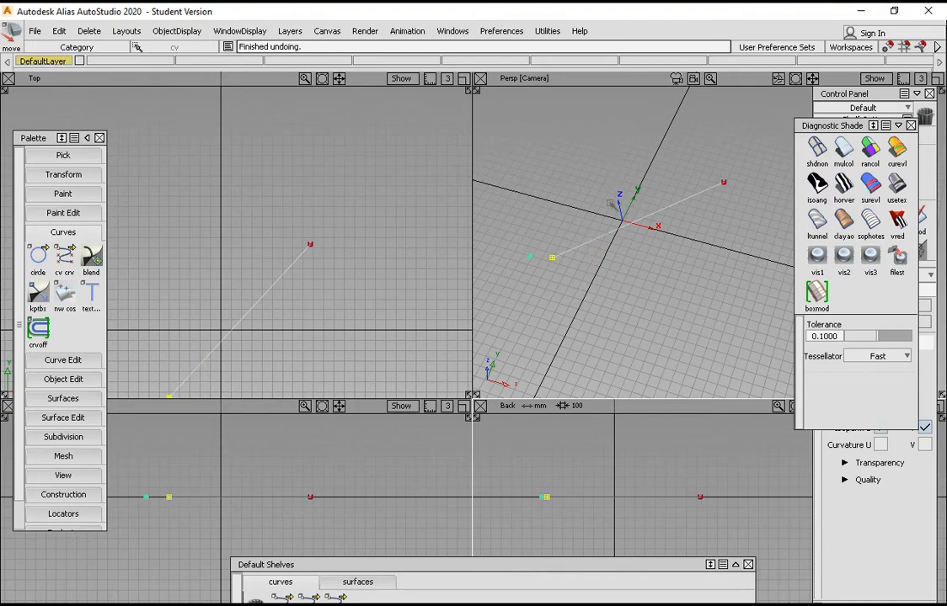
- Choose Pick Nothing to clear the CV selection in the Perspective view
{"action": "mouse_move", "coordinate": [611, 204]}
{"action": "left_mouse_down", "text": "alt+shift"}
{"action": "mouse_move", "coordinate": [665, 271]}
{"action": "mouse_move", "coordinate": [681, 251]}
{"action": "left_mouse_up", "text": "alt+shift"}
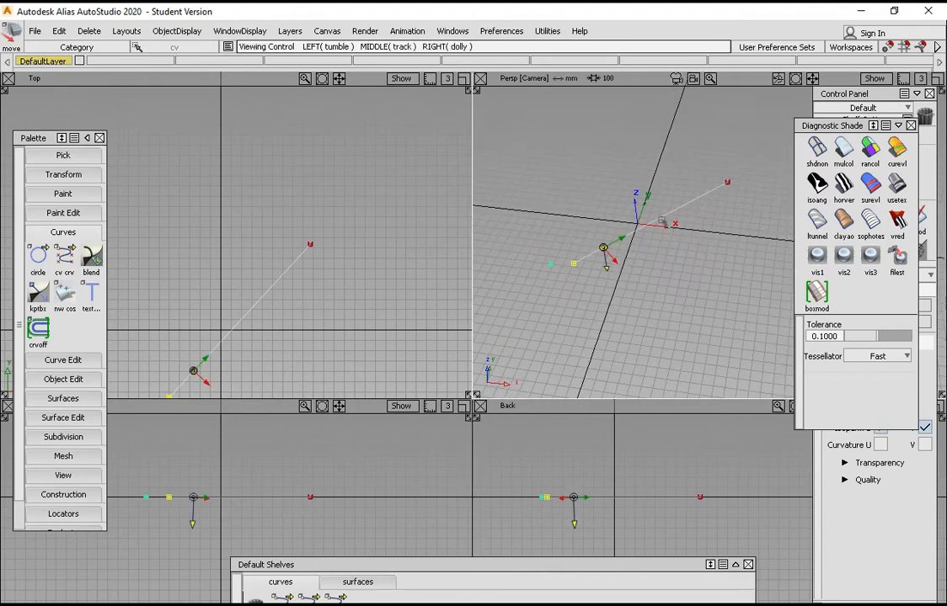
{"action": "key", "text": "ctrl+z"}
{"action": "key", "text": "ctrl+z"}
{"action": "key", "text": "ctrl+z"}
{"action": "key", "text": "ctrl+z"}
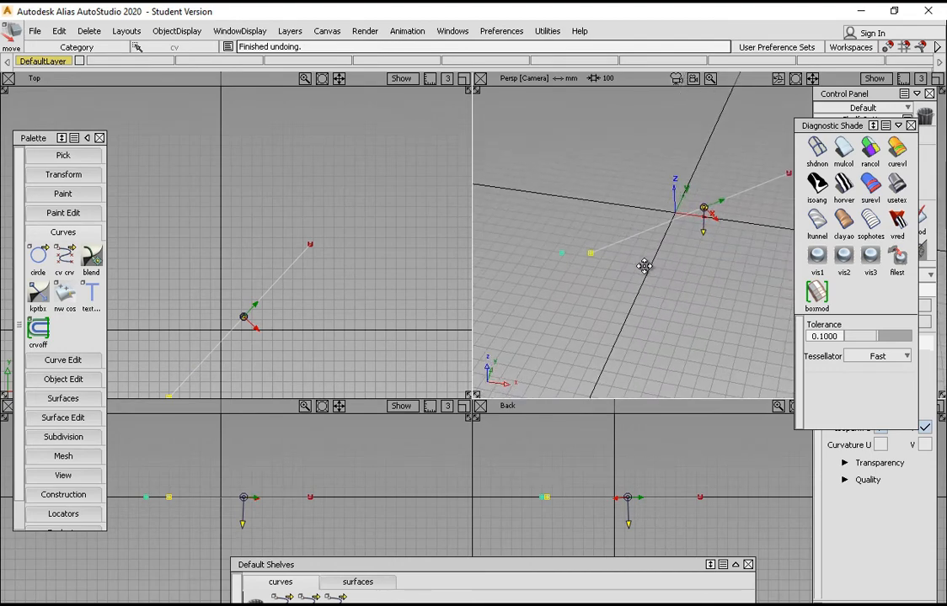
{"action": "key", "text": "ctrl+z"}
{"action": "key", "text": "ctrl+z"}
{"action": "key", "text": "ctrl+z"}
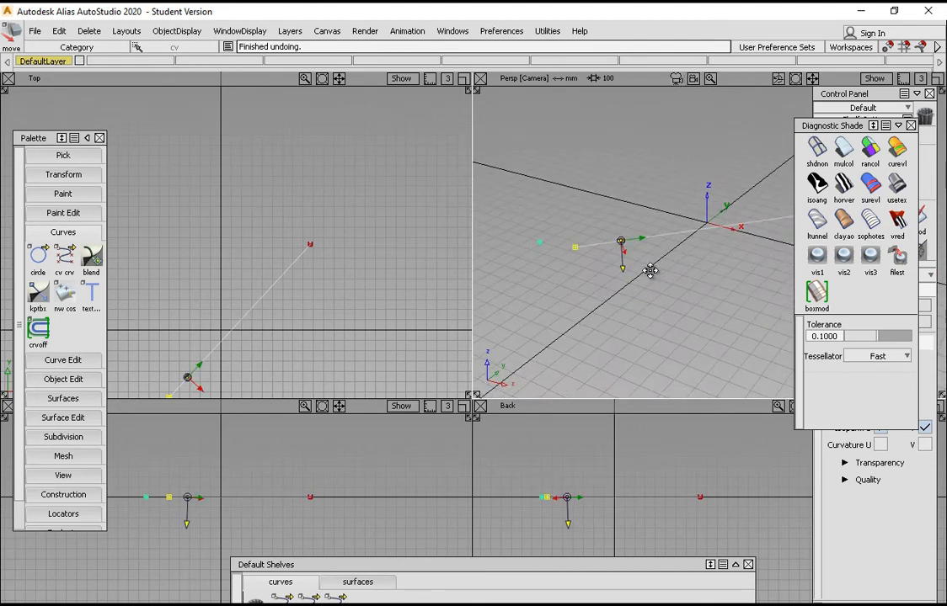
{"action": "left_click_drag", "start_coordinate": [613, 195], "coordinate": [614, 170], "text": "ctrl+shift"}
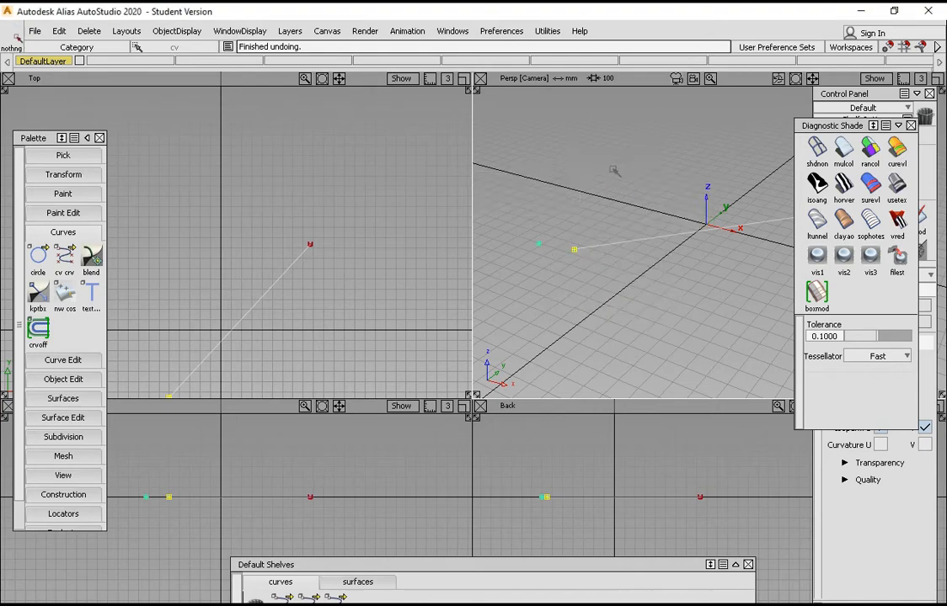
- Raise the Default Shelves window so the three CV curve tools on the curves shelf are accessible
{"action": "left_click", "coordinate": [619, 241]}
{"action": "left_click_drag", "start_coordinate": [610, 239], "coordinate": [665, 272], "text": "alt+shift"}
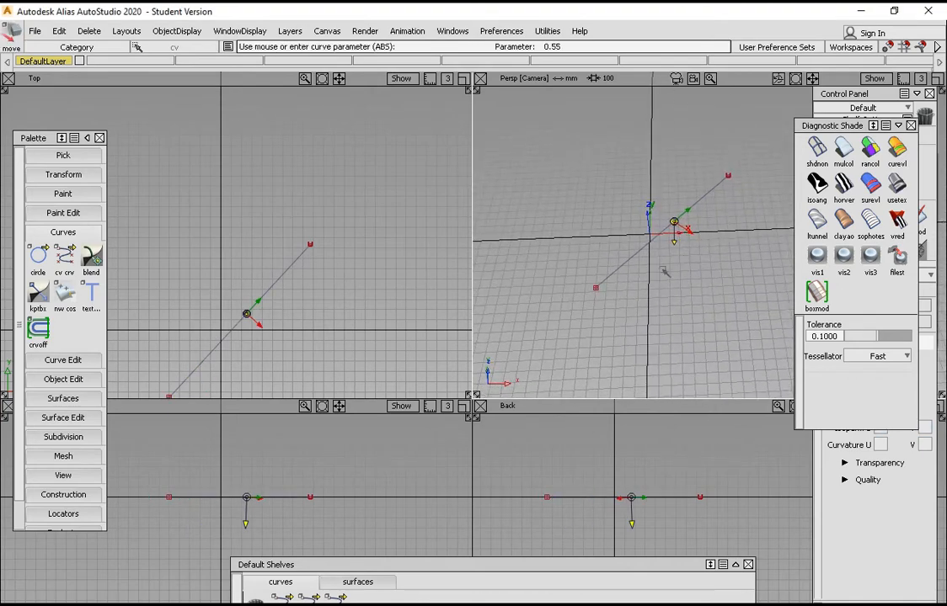
{"action": "right_click_drag", "start_coordinate": [317, 271], "coordinate": [257, 257], "text": "alt+shift"}
{"action": "middle_click_drag", "start_coordinate": [257, 257], "coordinate": [282, 224], "text": "alt+shift"}
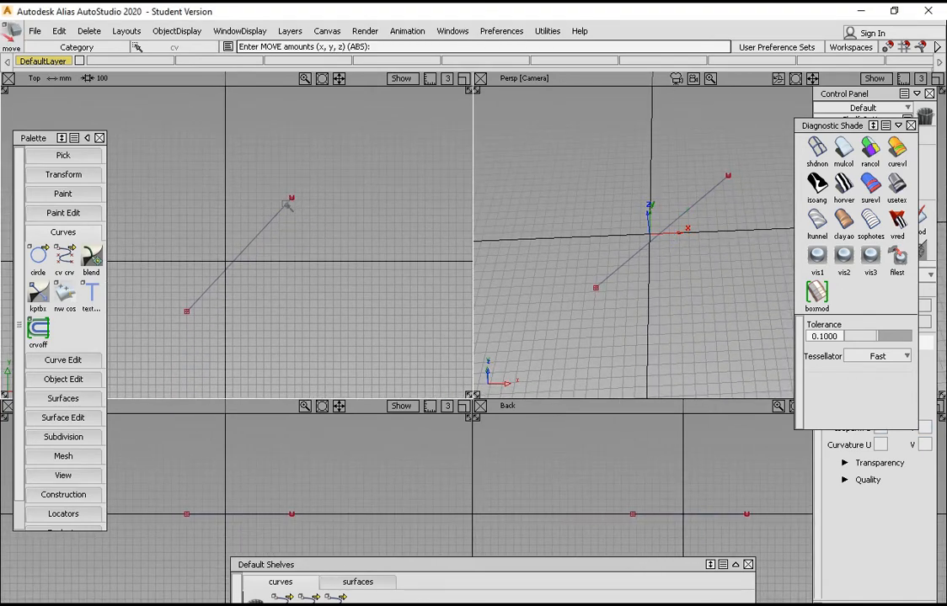
{"action": "middle_click_drag", "start_coordinate": [335, 272], "coordinate": [333, 237], "text": "alt+shift"}
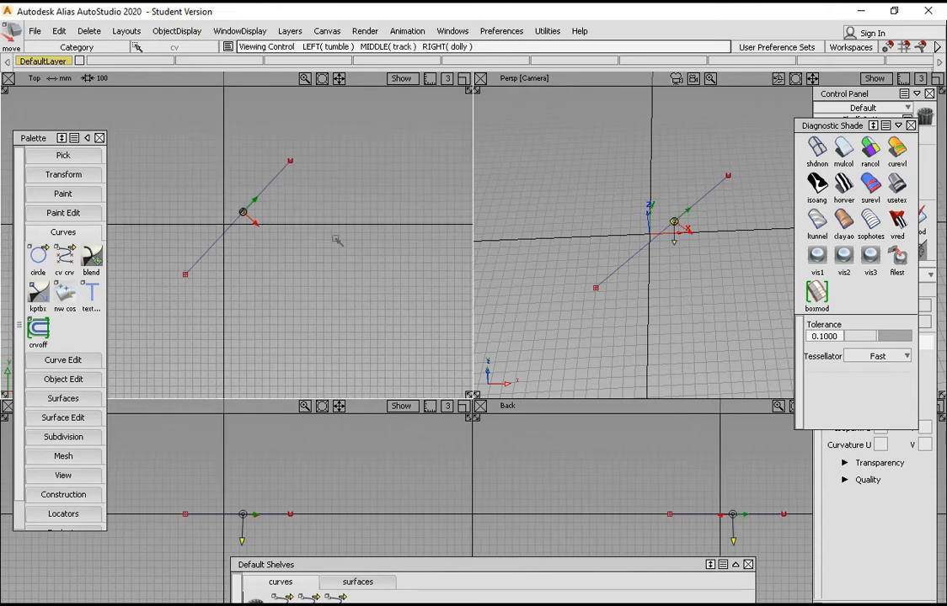
{"action": "left_click_drag", "start_coordinate": [343, 562], "coordinate": [329, 508]}
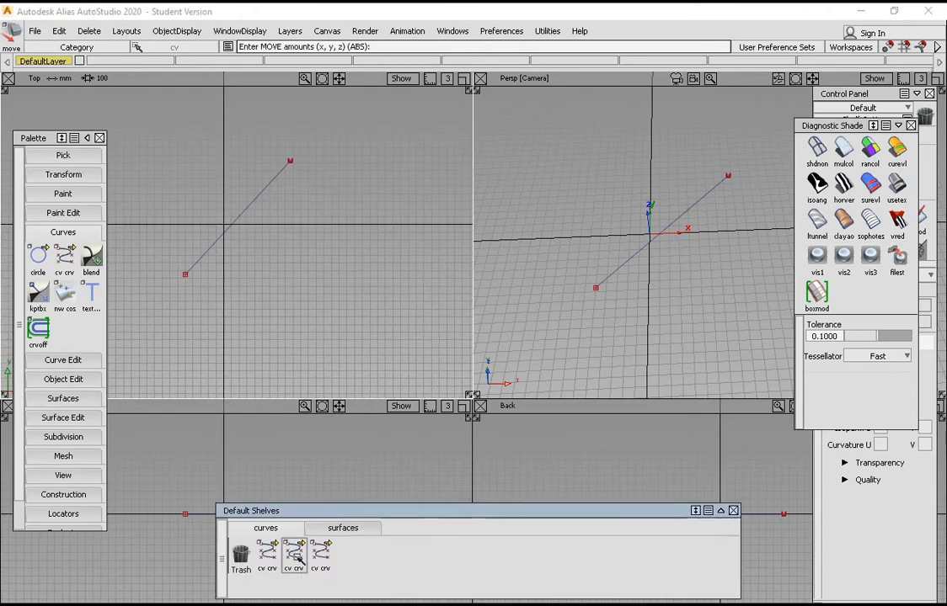
- Start the second shelf New CV Curve tool with uniform knot spacing, degree 3 and Progressive Degree, and review its options
{"action": "double_click", "coordinate": [293, 553]}
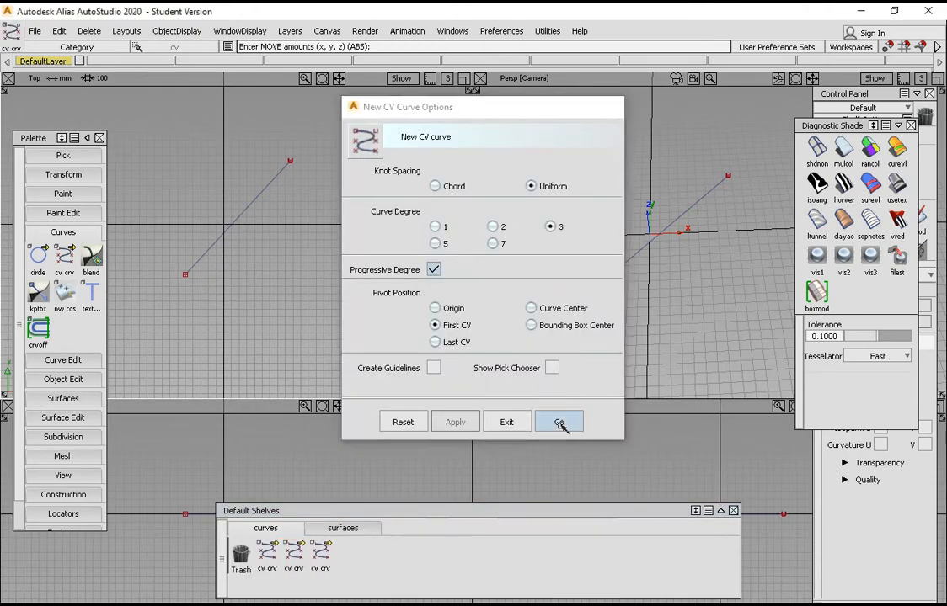
{"action": "left_click", "coordinate": [559, 423]}
{"action": "middle_click_drag", "start_coordinate": [344, 255], "coordinate": [307, 289], "text": "alt+shift"}
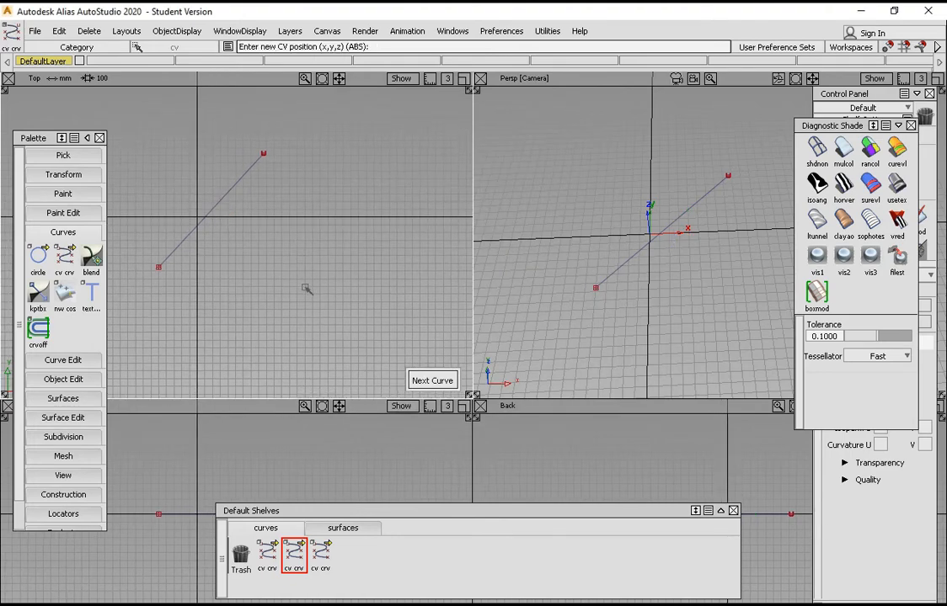
{"action": "double_click", "coordinate": [294, 554]}
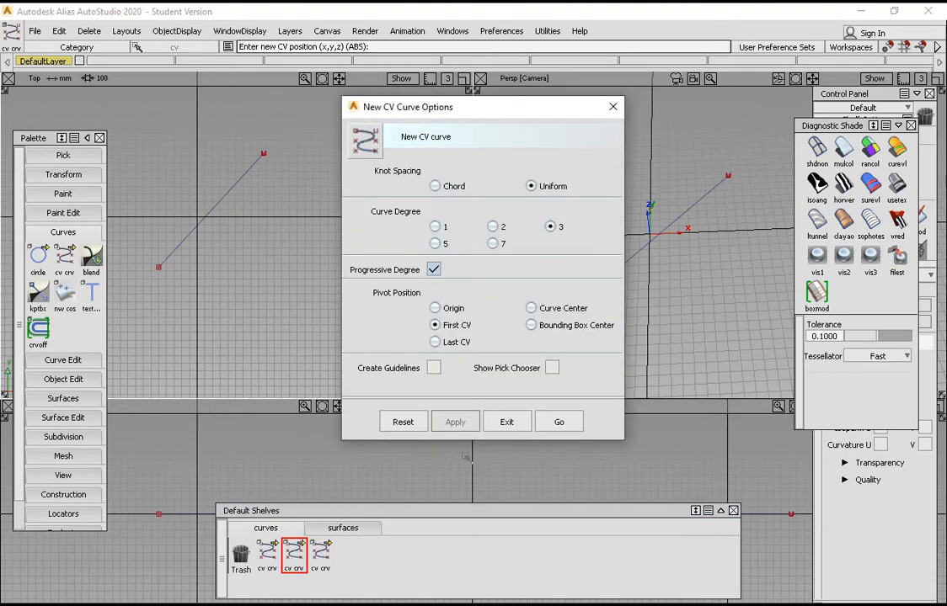
{"action": "left_click", "coordinate": [617, 105]}
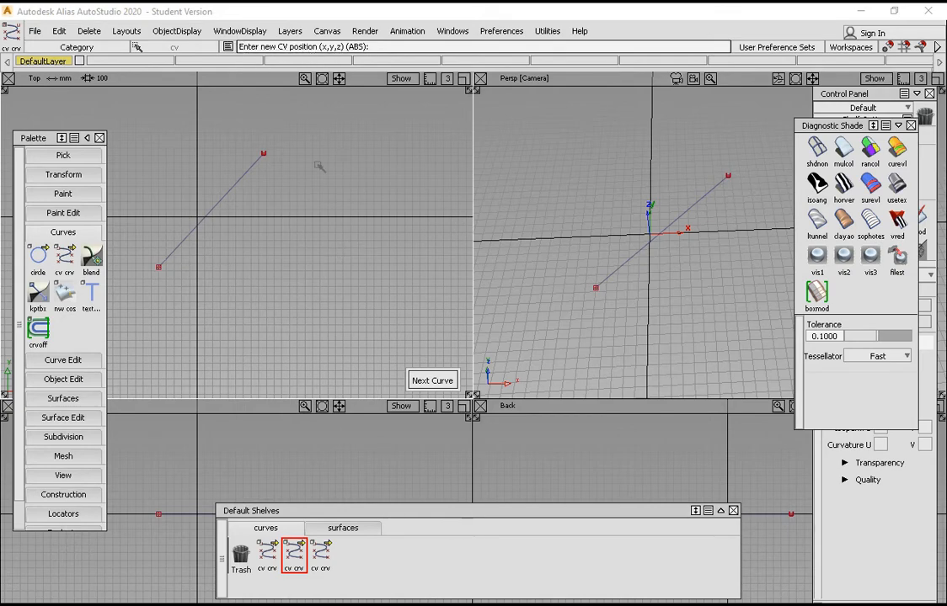
- Draw a four-CV, degree 3 arc beside the straight curve in the Top view, and move the Diagnostic Shade window off the Control Panel
{"action": "middle_click_drag", "start_coordinate": [265, 278], "coordinate": [284, 264], "text": "alt+shift"}
{"action": "right_click_drag", "start_coordinate": [283, 265], "coordinate": [287, 213], "text": "alt+shift"}
{"action": "middle_click_drag", "start_coordinate": [287, 213], "coordinate": [213, 209], "text": "alt+shift"}
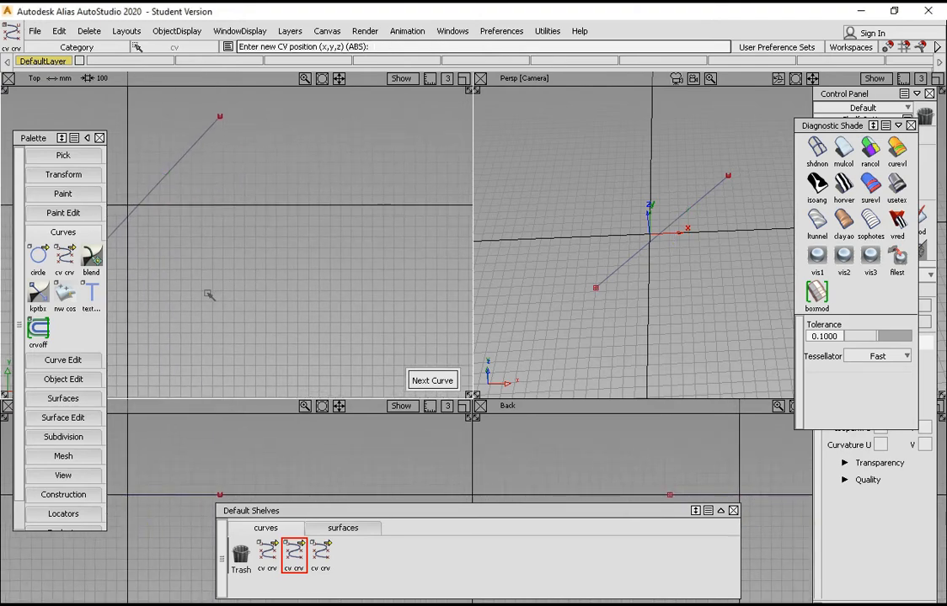
{"action": "left_click", "coordinate": [205, 296]}
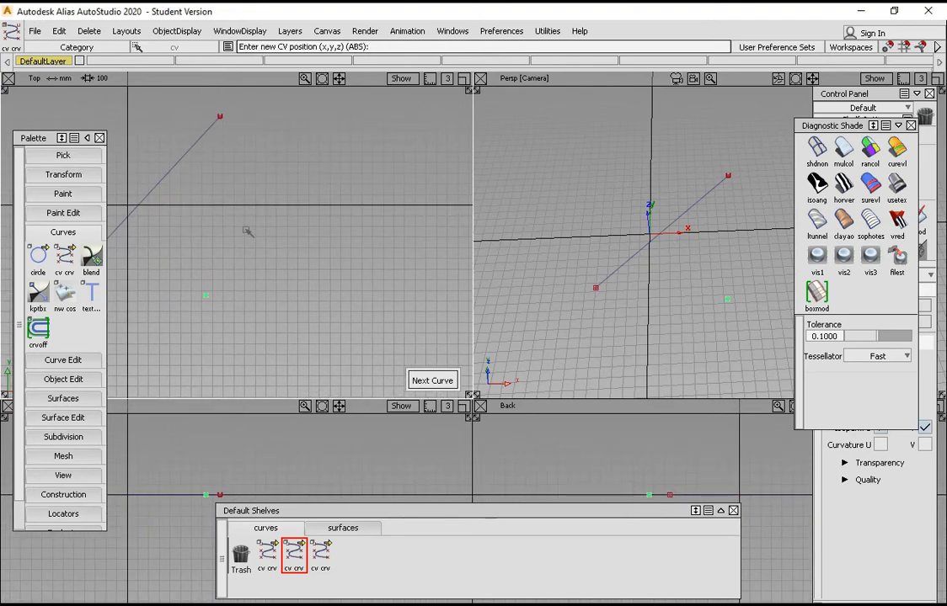
{"action": "left_click", "coordinate": [244, 229]}
{"action": "left_click", "coordinate": [308, 165]}
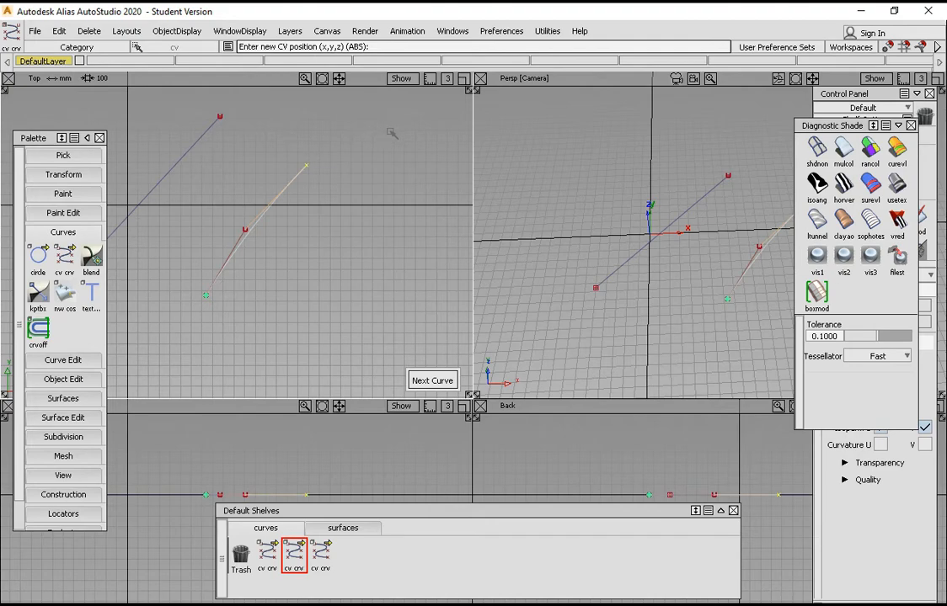
{"action": "left_click", "coordinate": [391, 132]}
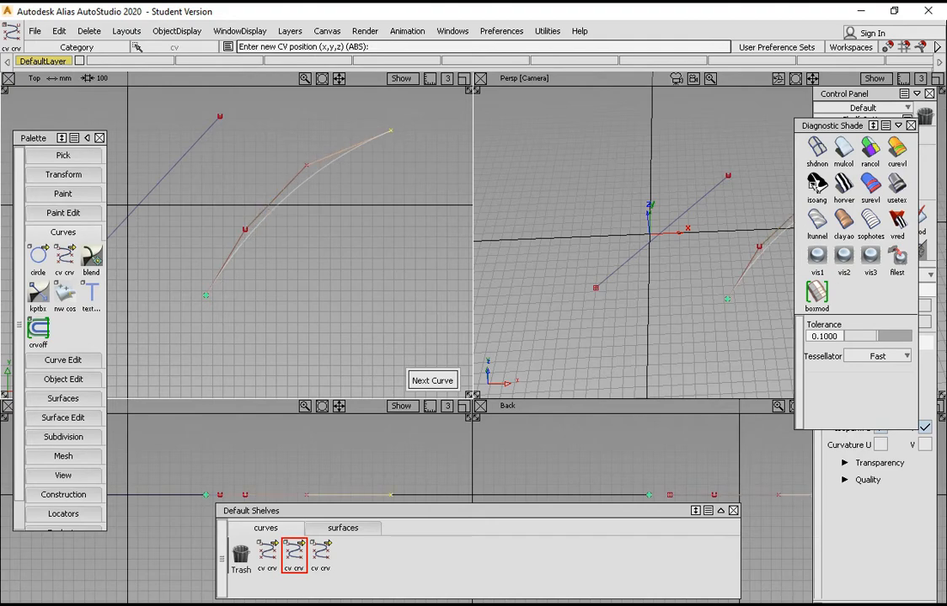
{"action": "left_click_drag", "start_coordinate": [804, 125], "coordinate": [736, 120]}
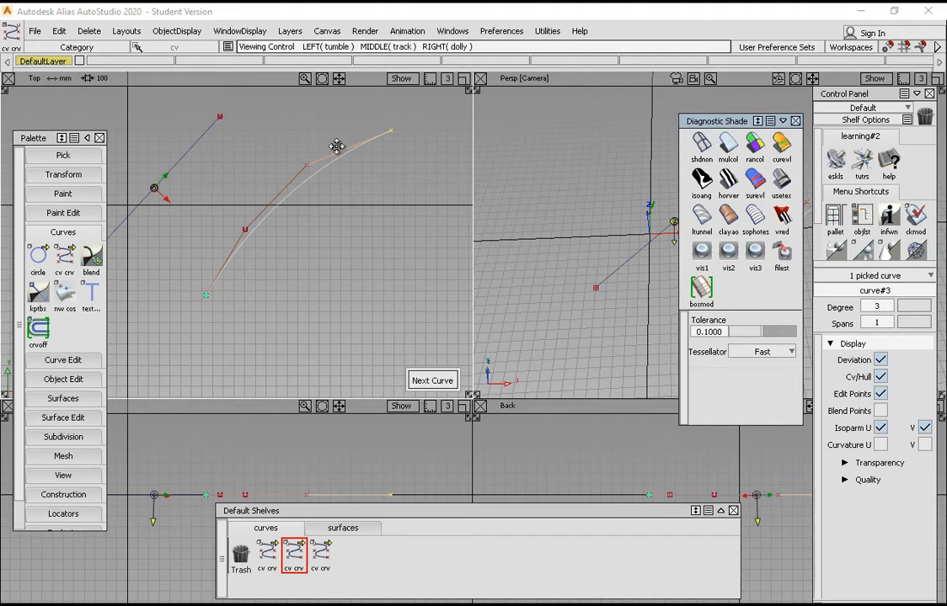
- Extend the degree 3 curve with a fifth and a sixth CV in the Top view to raise its span count
{"action": "right_click_drag", "start_coordinate": [337, 146], "coordinate": [379, 203], "text": "alt+shift"}
{"action": "left_click", "coordinate": [403, 164]}
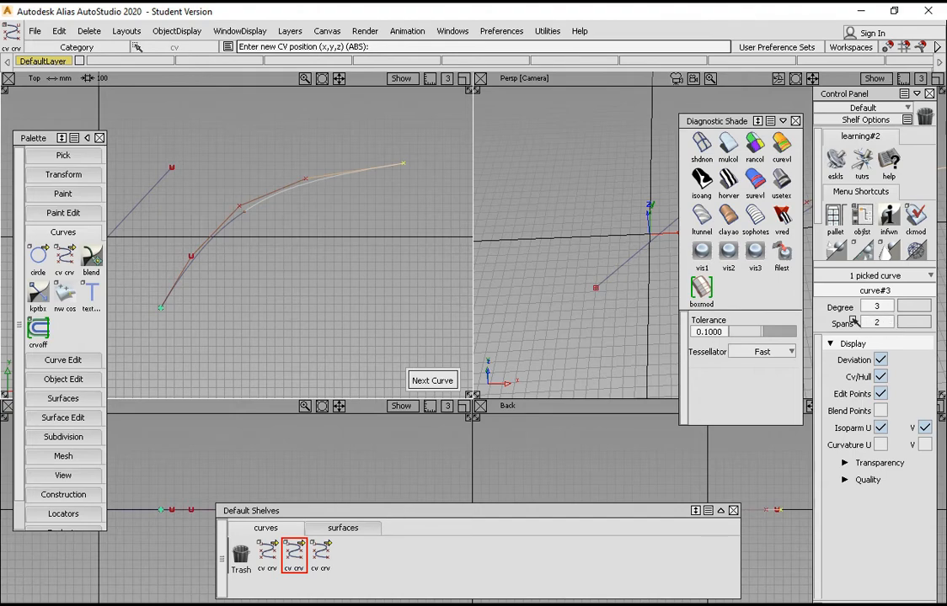
{"action": "middle_click_drag", "start_coordinate": [298, 233], "coordinate": [244, 253], "text": "alt+shift"}
{"action": "middle_click_drag", "start_coordinate": [419, 239], "coordinate": [298, 234], "text": "alt+shift"}
{"action": "left_click", "coordinate": [363, 192]}
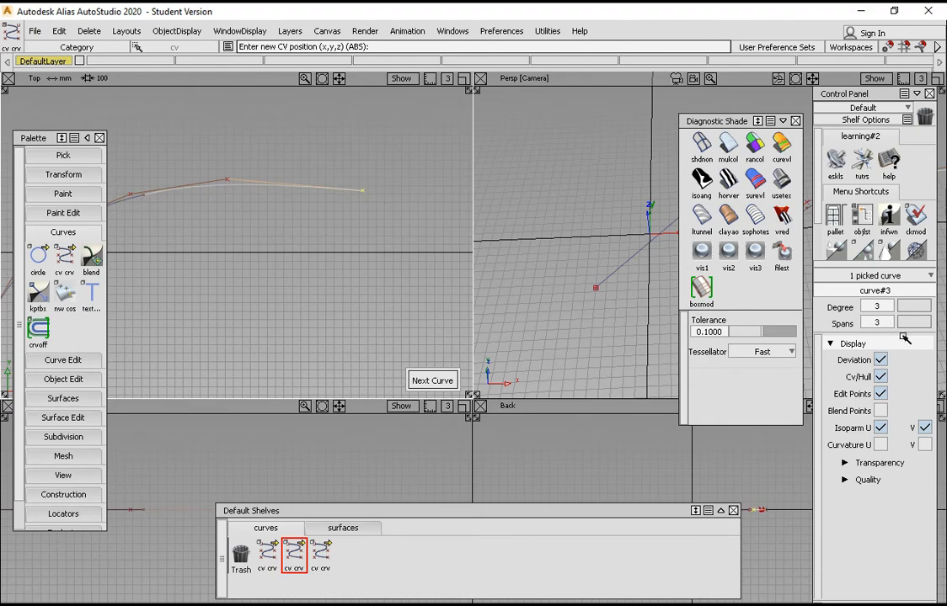
- Undo the two extra CVs and finish the degree 3 curve with four CVs
{"action": "key", "text": "alt+shift"}
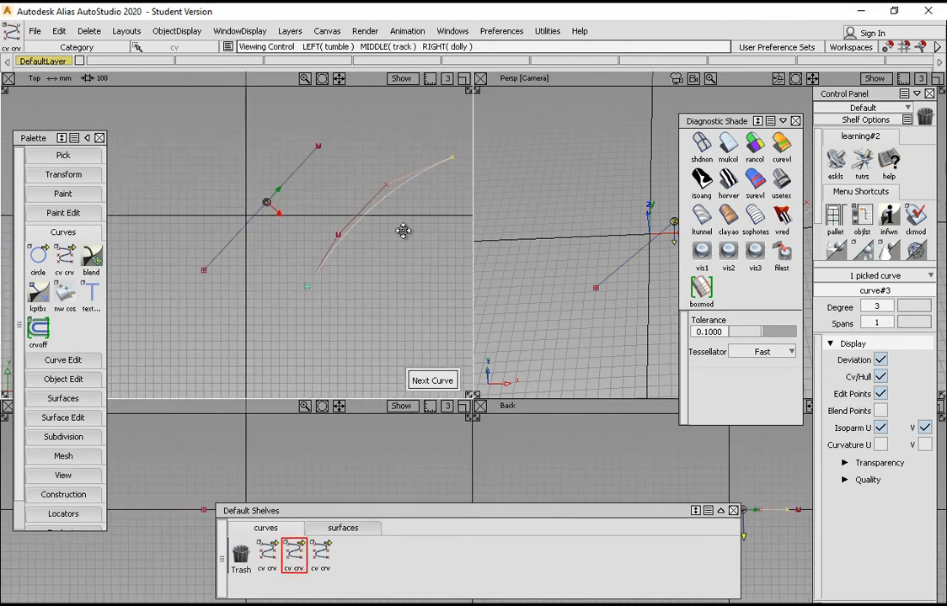
{"action": "middle_click_drag", "start_coordinate": [403, 231], "coordinate": [409, 235], "text": "alt+shift"}
{"action": "left_click", "coordinate": [383, 210], "text": "alt+shift"}
{"action": "middle_click_drag", "start_coordinate": [364, 266], "coordinate": [252, 267], "text": "alt+shift"}
{"action": "right_click_drag", "start_coordinate": [253, 266], "coordinate": [362, 248], "text": "alt+shift"}
{"action": "middle_click_drag", "start_coordinate": [361, 246], "coordinate": [346, 263], "text": "alt+shift"}
{"action": "key", "text": "space"}
{"action": "middle_click_drag", "start_coordinate": [287, 219], "coordinate": [312, 217], "text": "alt+shift"}
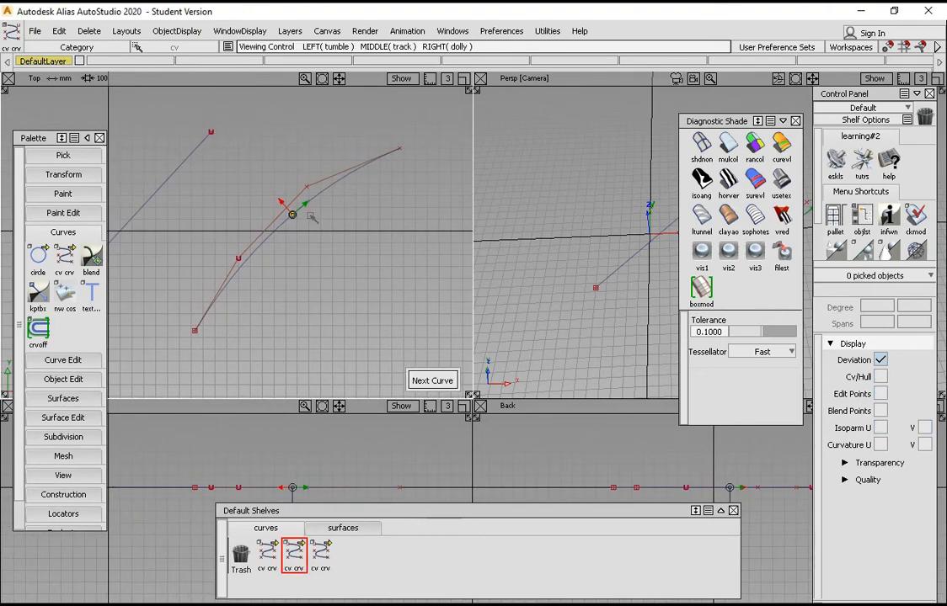
- Pick the four-CV curve with Pick Component to check its degree and spans in the Control Panel, and unpick it
{"action": "left_click", "coordinate": [314, 197], "text": "alt+shift"}
{"action": "right_click_drag", "start_coordinate": [320, 241], "coordinate": [334, 241], "text": "alt+shift"}
{"action": "middle_click_drag", "start_coordinate": [335, 241], "coordinate": [327, 256], "text": "alt+shift"}
{"action": "left_click_drag", "start_coordinate": [327, 258], "coordinate": [368, 273], "text": "ctrl+shift"}
{"action": "left_click", "coordinate": [293, 205]}
{"action": "right_click_drag", "start_coordinate": [298, 205], "coordinate": [289, 235], "text": "alt+shift"}
{"action": "middle_click_drag", "start_coordinate": [289, 235], "coordinate": [317, 233], "text": "alt+shift"}
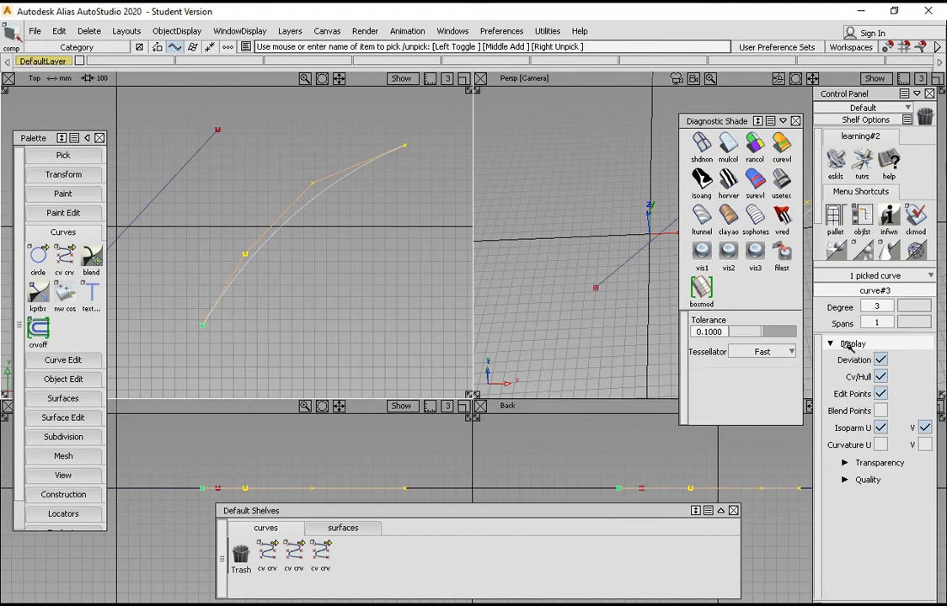
{"action": "middle_click_drag", "start_coordinate": [406, 235], "coordinate": [298, 239], "text": "alt+shift"}
{"action": "right_click_drag", "start_coordinate": [298, 240], "coordinate": [294, 251], "text": "alt+shift"}
{"action": "mouse_move", "coordinate": [294, 251]}
{"action": "middle_mouse_down", "text": "alt+shift"}
{"action": "mouse_move", "coordinate": [338, 237]}
{"action": "mouse_move", "coordinate": [313, 248]}
{"action": "middle_mouse_up", "text": "alt+shift"}
{"action": "left_click", "coordinate": [289, 244]}
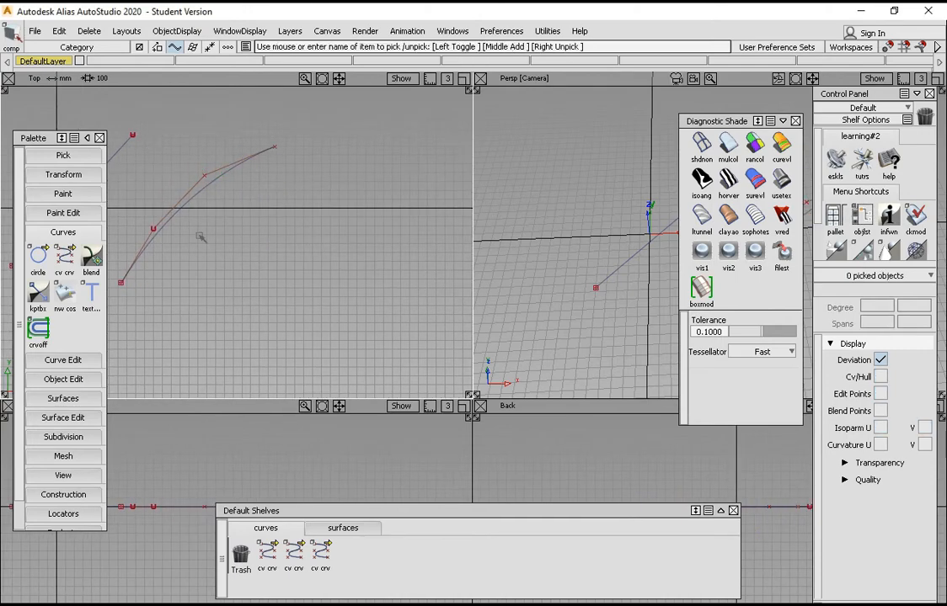
- Start the third shelf New CV Curve tool, set to degree 5 with Progressive Degree, and review its options
{"action": "left_click", "coordinate": [321, 551]}
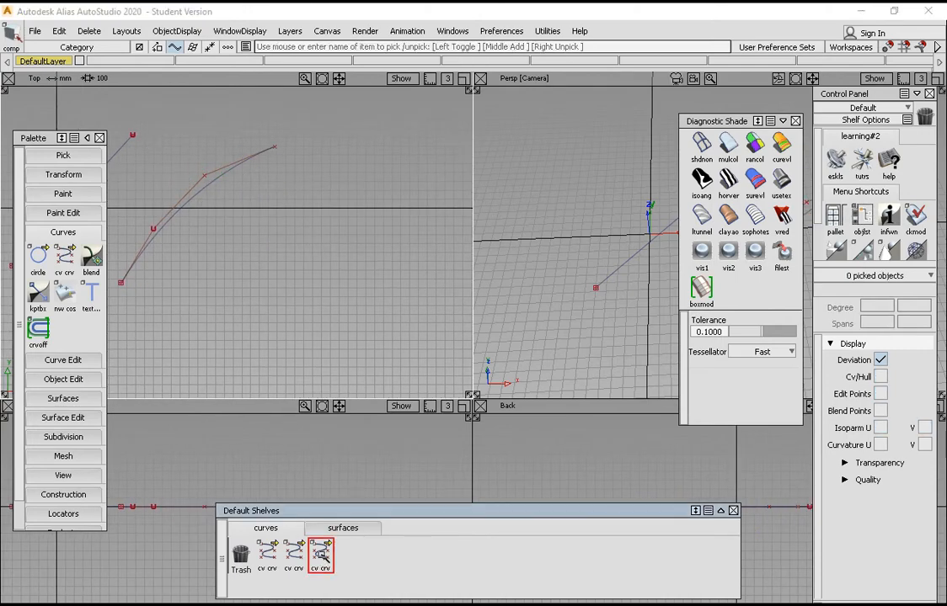
{"action": "double_click", "coordinate": [321, 554]}
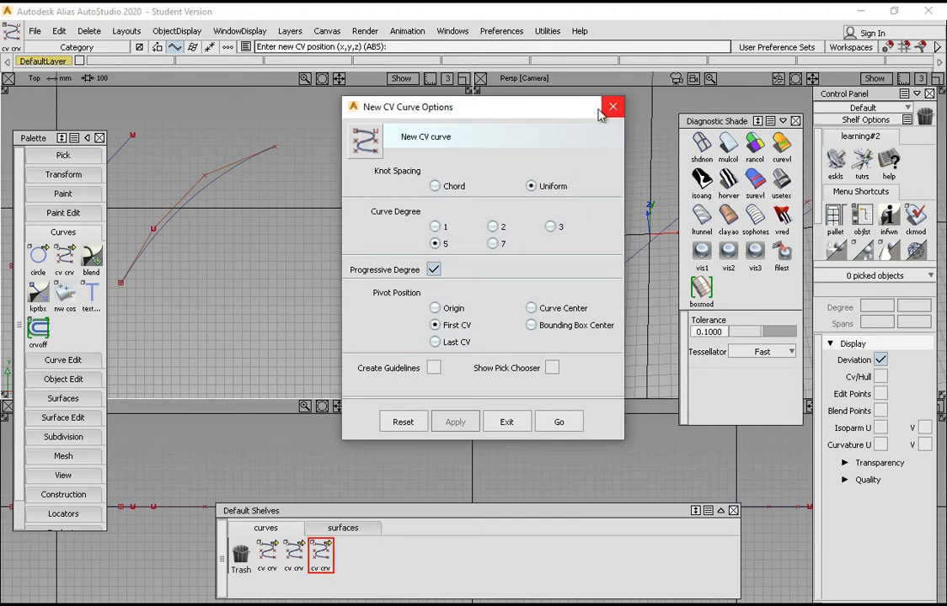
{"action": "left_click_drag", "start_coordinate": [541, 107], "coordinate": [551, 106]}
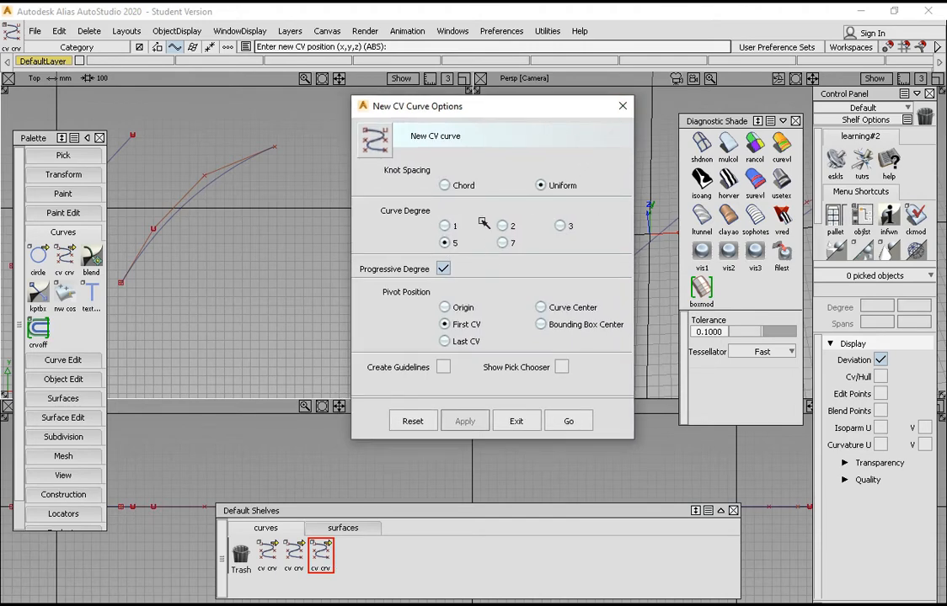
{"action": "left_click", "coordinate": [621, 106]}
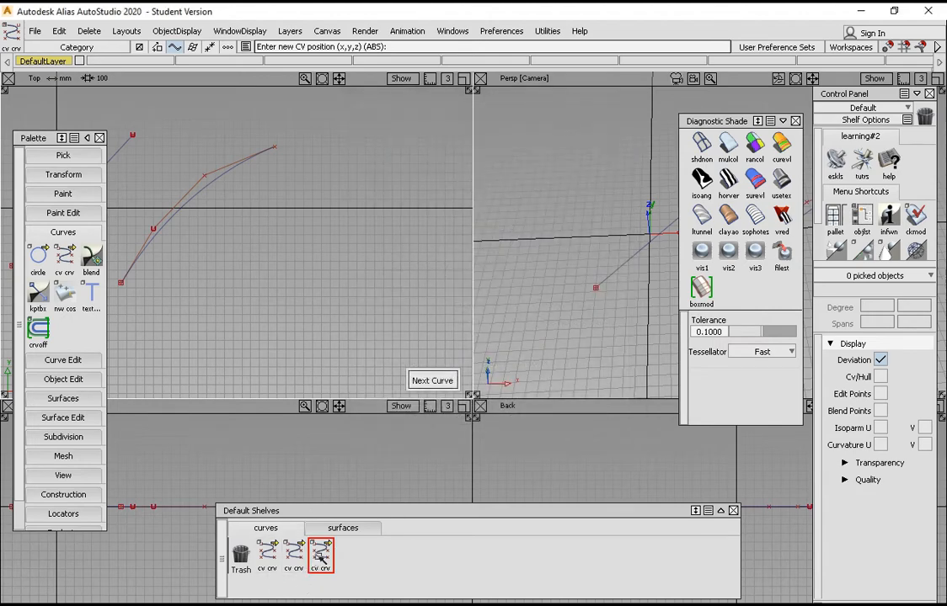
- Draw a six-CV, degree 5 arc beside the degree 3 curve in the Top view
{"action": "middle_click_drag", "start_coordinate": [285, 270], "coordinate": [255, 298], "text": "alt+shift"}
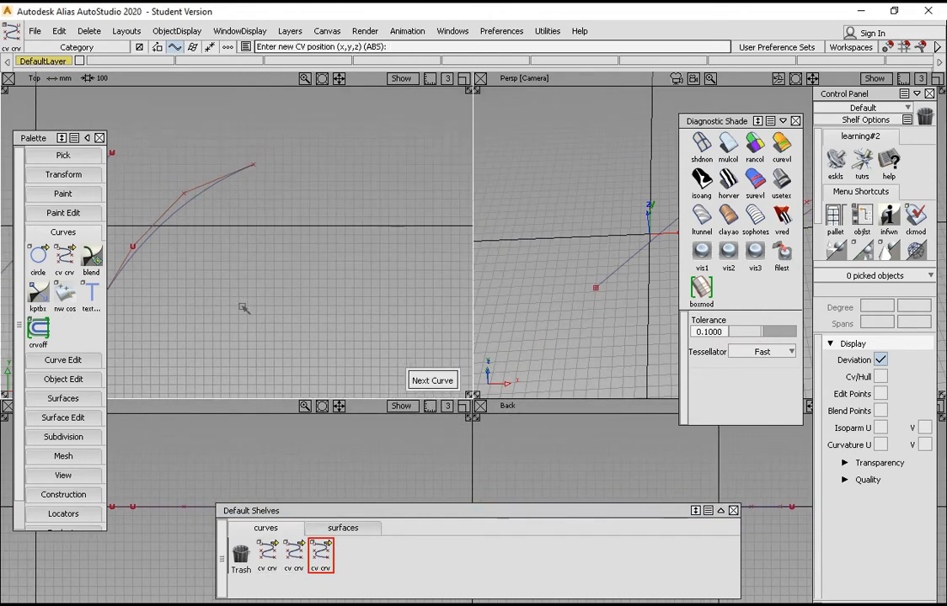
{"action": "left_click", "coordinate": [242, 305]}
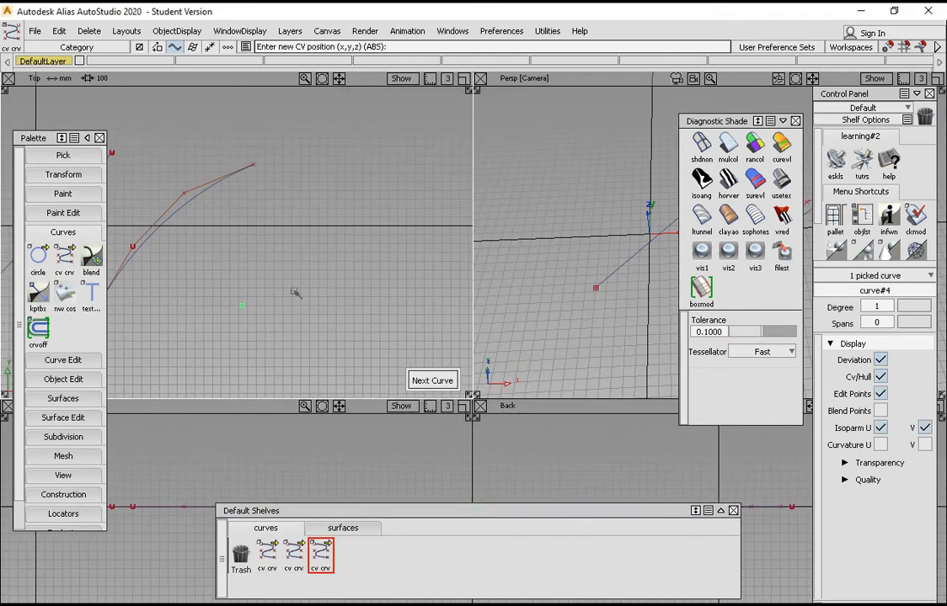
{"action": "middle_click_drag", "start_coordinate": [261, 258], "coordinate": [258, 277], "text": "alt+shift"}
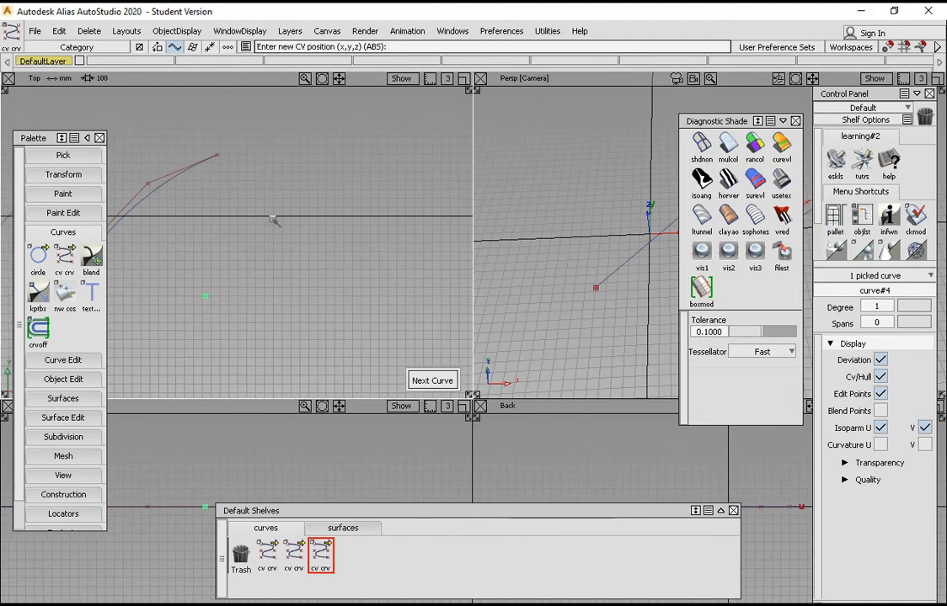
{"action": "middle_click_drag", "start_coordinate": [271, 215], "coordinate": [243, 231], "text": "alt+shift"}
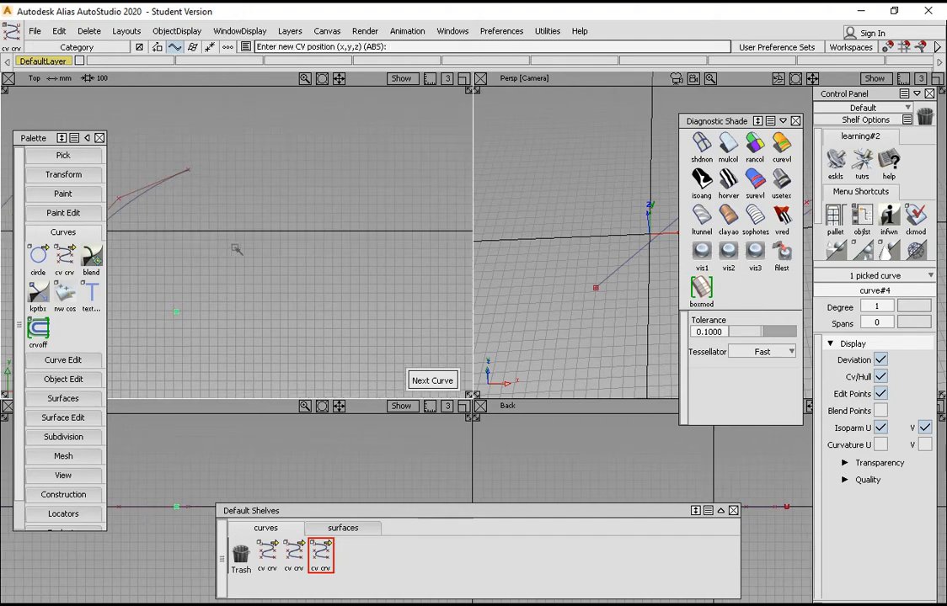
{"action": "left_click", "coordinate": [206, 259]}
{"action": "left_click", "coordinate": [262, 205]}
{"action": "left_click", "coordinate": [331, 173]}
{"action": "middle_click_drag", "start_coordinate": [357, 214], "coordinate": [282, 218], "text": "alt+shift"}
{"action": "left_click", "coordinate": [348, 185]}
{"action": "left_click", "coordinate": [400, 195]}
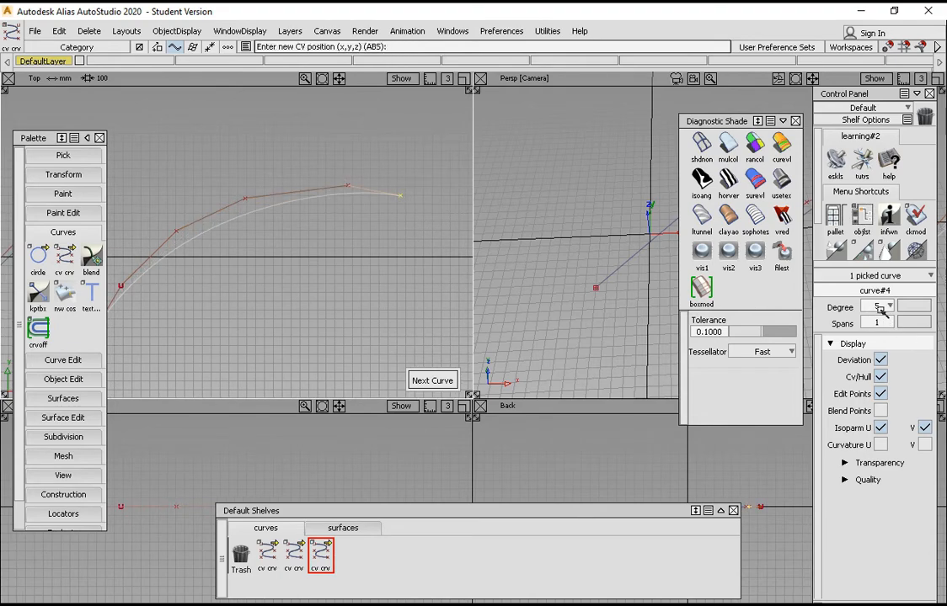
- Extend the degree 5 curve with a seventh and an eighth CV in the Top view to raise its span count
{"action": "key", "text": "shift+alt"}
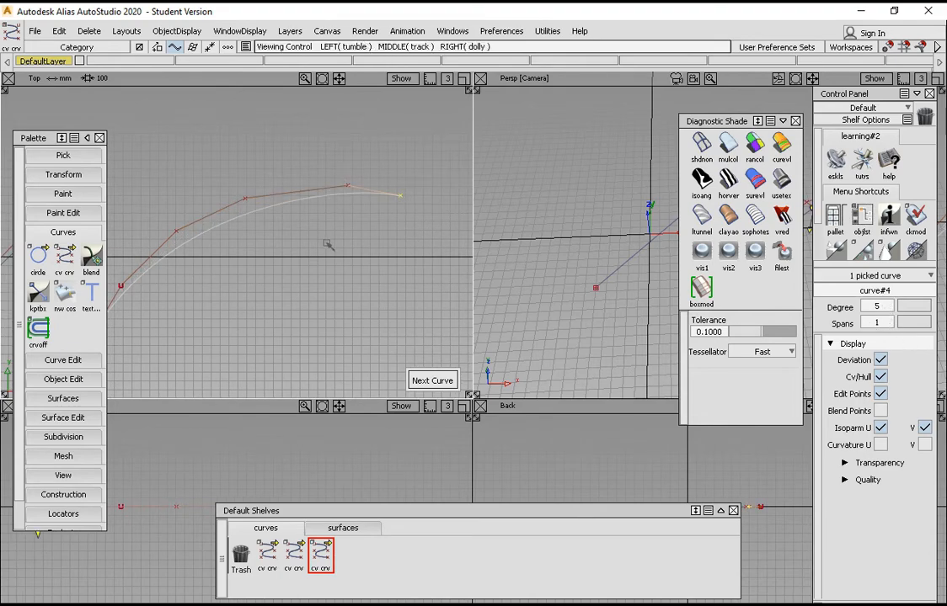
{"action": "middle_click_drag", "start_coordinate": [328, 244], "coordinate": [191, 238], "text": "alt+shift"}
{"action": "left_click", "coordinate": [324, 195]}
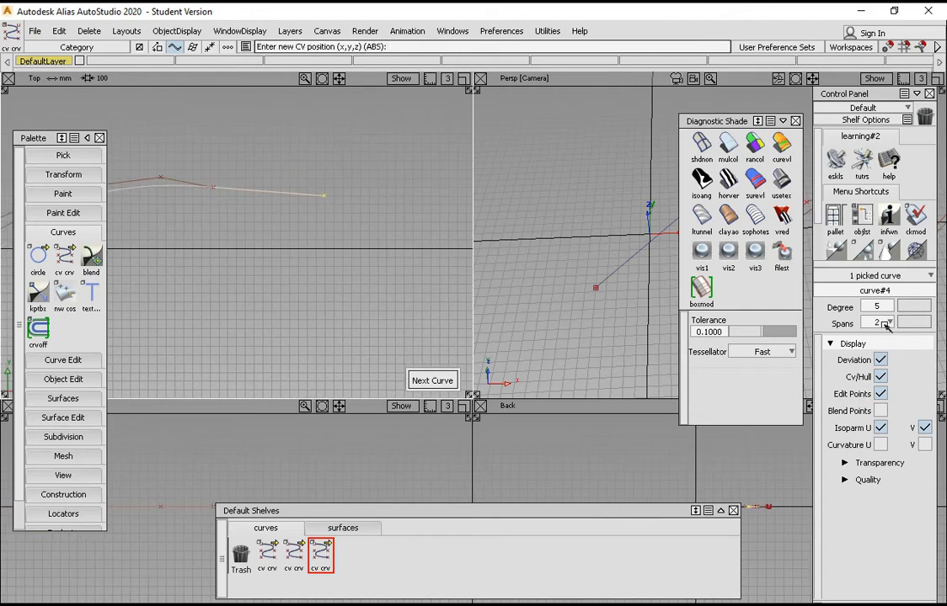
{"action": "left_click", "coordinate": [450, 172]}
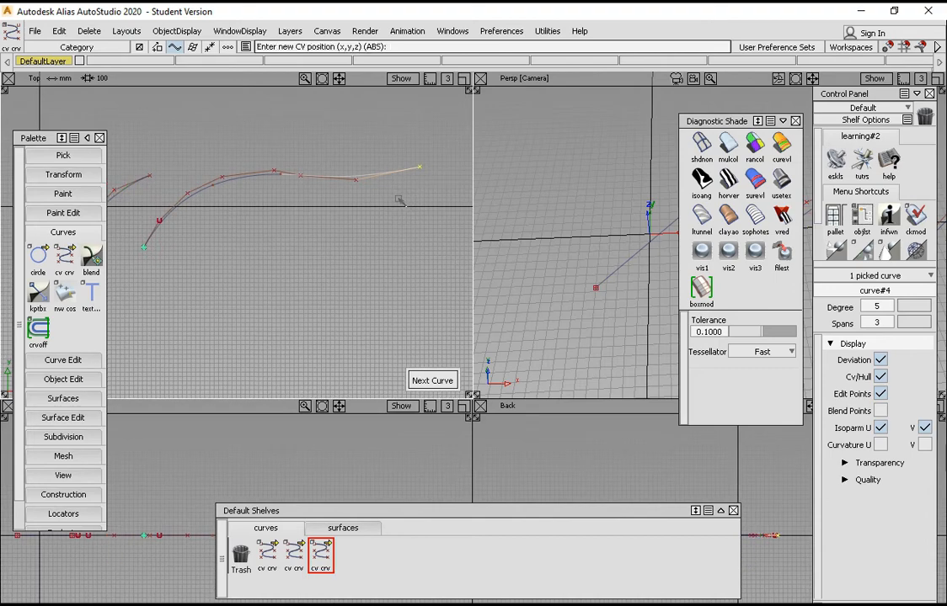
- Undo the two extra CVs of the degree 5 curve and switch to Pick Component
{"action": "middle_click_drag", "start_coordinate": [292, 207], "coordinate": [310, 215], "text": "alt+shift"}
{"action": "left_click_drag", "start_coordinate": [326, 212], "coordinate": [346, 194], "text": "ctrl+shift"}
{"action": "middle_click_drag", "start_coordinate": [349, 195], "coordinate": [320, 208], "text": "alt+shift"}
{"action": "left_click", "coordinate": [291, 197], "text": "alt+shift"}
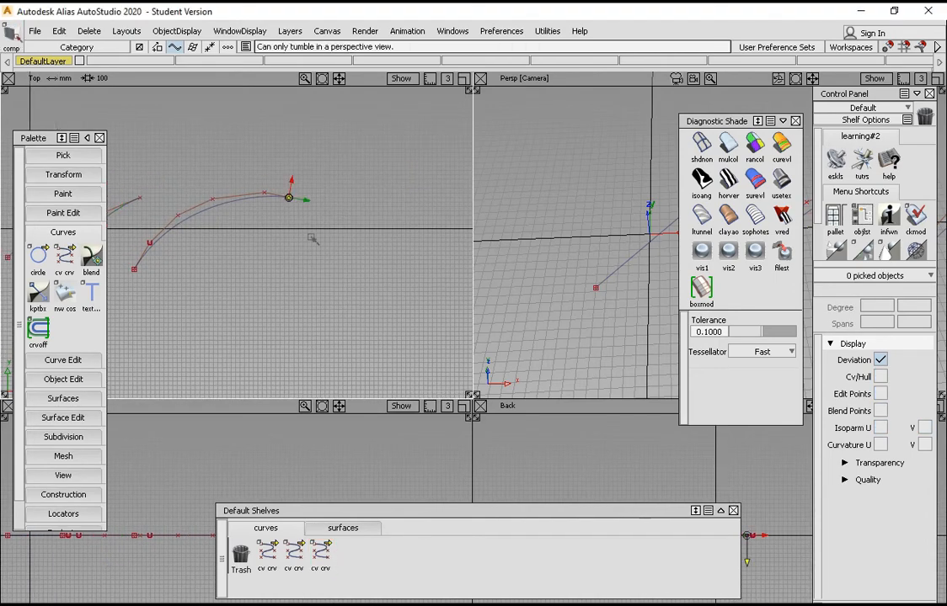
{"action": "right_click_drag", "start_coordinate": [312, 237], "coordinate": [321, 152], "text": "alt+shift"}
{"action": "middle_click_drag", "start_coordinate": [316, 170], "coordinate": [336, 181], "text": "alt+shift"}
{"action": "left_click_drag", "start_coordinate": [336, 182], "coordinate": [364, 203], "text": "ctrl+shift"}
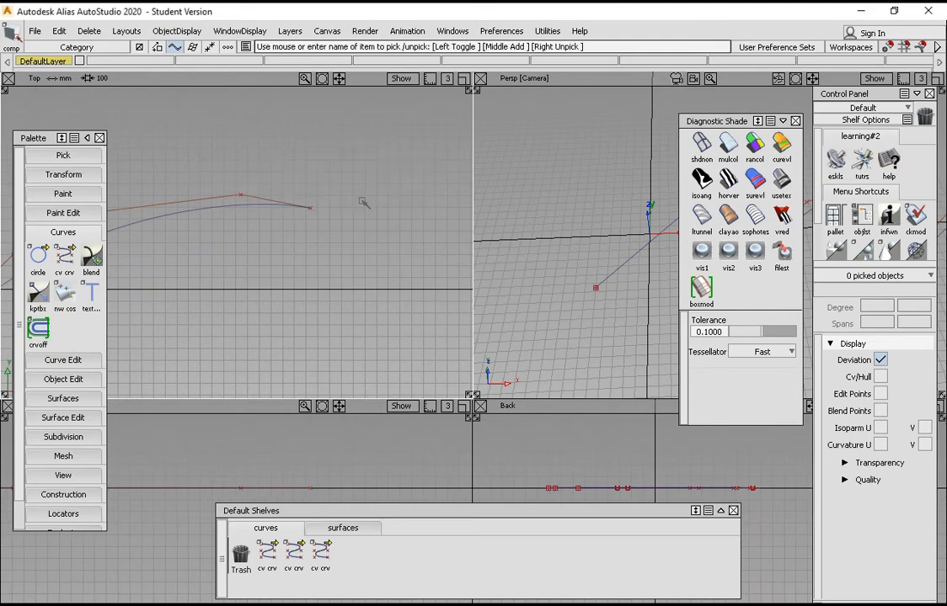
- Pick the end CV of the degree 5 curve, move it outward in the Top view, and pick the neighbouring fifth CV
{"action": "left_click_drag", "start_coordinate": [298, 219], "coordinate": [362, 225], "text": "ctrl+shift"}
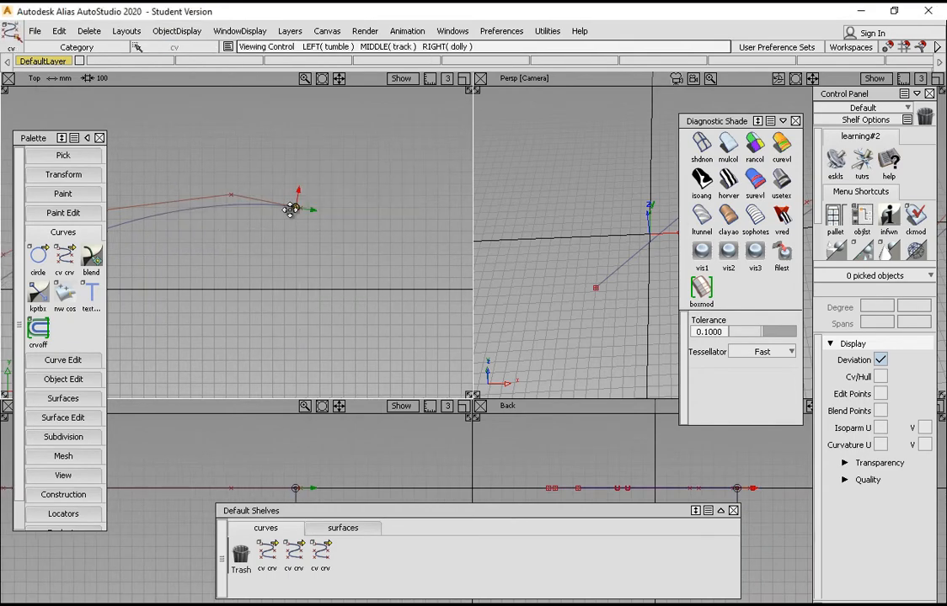
{"action": "middle_click_drag", "start_coordinate": [303, 220], "coordinate": [291, 222], "text": "alt+shift"}
{"action": "left_click", "coordinate": [294, 226], "text": "alt+shift"}
{"action": "right_click_drag", "start_coordinate": [294, 226], "coordinate": [347, 174], "text": "alt+shift"}
{"action": "left_click_drag", "start_coordinate": [349, 171], "coordinate": [399, 174], "text": "ctrl+shift"}
{"action": "left_click_drag", "start_coordinate": [343, 193], "coordinate": [279, 236]}
{"action": "middle_click_drag", "start_coordinate": [339, 232], "coordinate": [357, 187], "text": "alt+shift"}
{"action": "right_click_drag", "start_coordinate": [347, 223], "coordinate": [328, 226], "text": "alt+shift"}
{"action": "middle_click_drag", "start_coordinate": [340, 226], "coordinate": [372, 220], "text": "alt+shift"}
{"action": "left_click_drag", "start_coordinate": [371, 219], "coordinate": [433, 211]}
{"action": "left_click", "coordinate": [286, 191]}
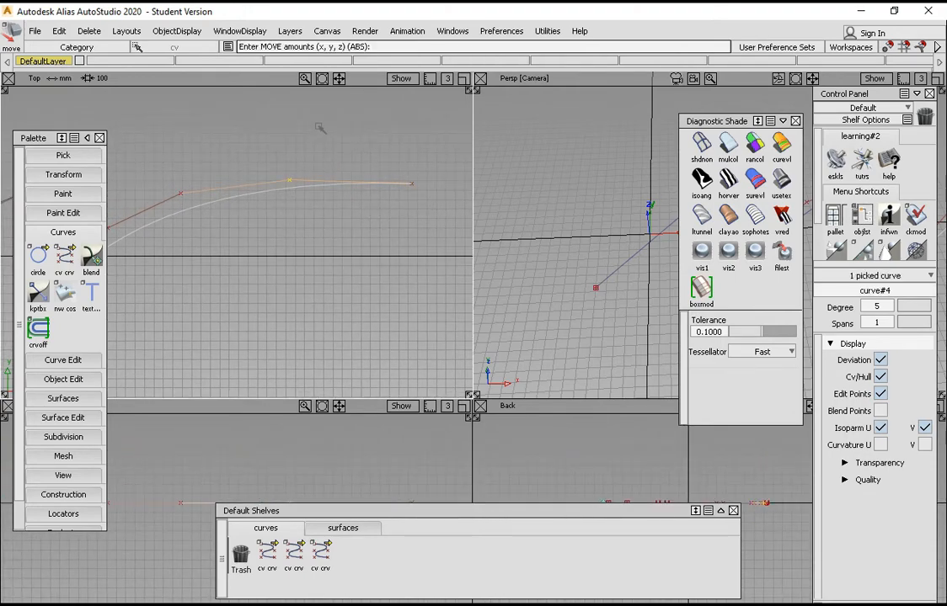
- Reposition the fifth CV and the end CV of the degree 5 curve in the Top view and clear the selection
{"action": "left_click_drag", "start_coordinate": [311, 125], "coordinate": [319, 122]}
{"action": "middle_click_drag", "start_coordinate": [438, 205], "coordinate": [321, 219], "text": "alt+shift"}
{"action": "left_click", "coordinate": [310, 198]}
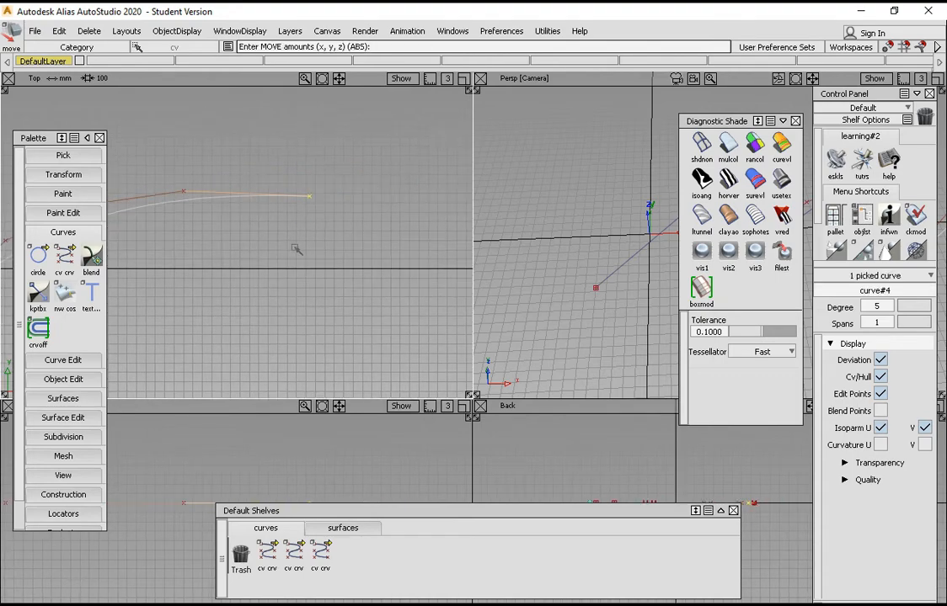
{"action": "left_click_drag", "start_coordinate": [297, 249], "coordinate": [308, 233]}
{"action": "right_click_drag", "start_coordinate": [309, 233], "coordinate": [261, 260], "text": "alt+shift"}
{"action": "mouse_move", "coordinate": [260, 259]}
{"action": "middle_mouse_down", "text": "alt+shift"}
{"action": "mouse_move", "coordinate": [362, 236]}
{"action": "mouse_move", "coordinate": [323, 261]}
{"action": "middle_mouse_up", "text": "alt+shift"}
{"action": "left_click_drag", "start_coordinate": [307, 290], "coordinate": [326, 222], "text": "ctrl+shift"}
{"action": "middle_click_drag", "start_coordinate": [298, 211], "coordinate": [430, 197], "text": "alt+shift"}
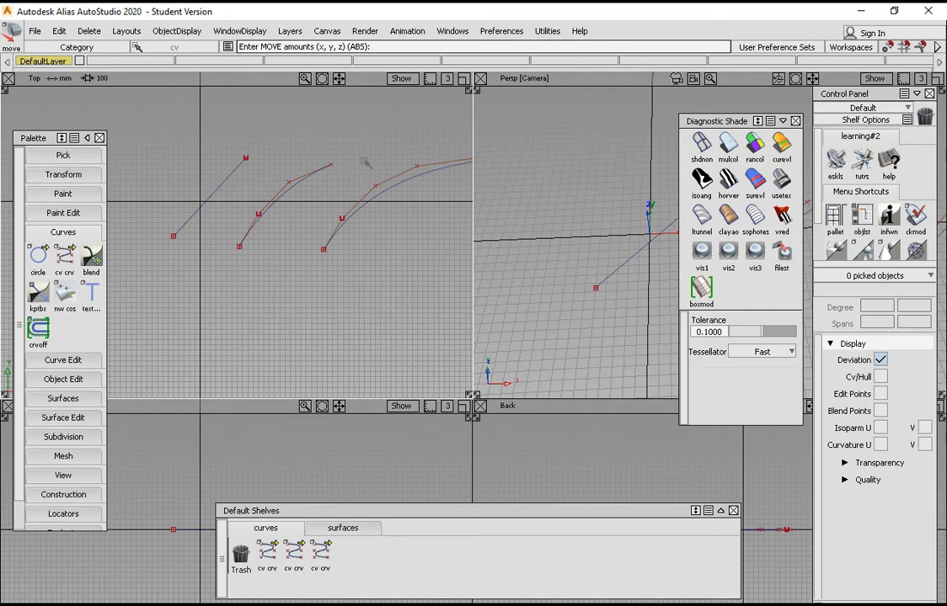
{"action": "middle_click_drag", "start_coordinate": [367, 162], "coordinate": [213, 266], "text": "alt+shift"}
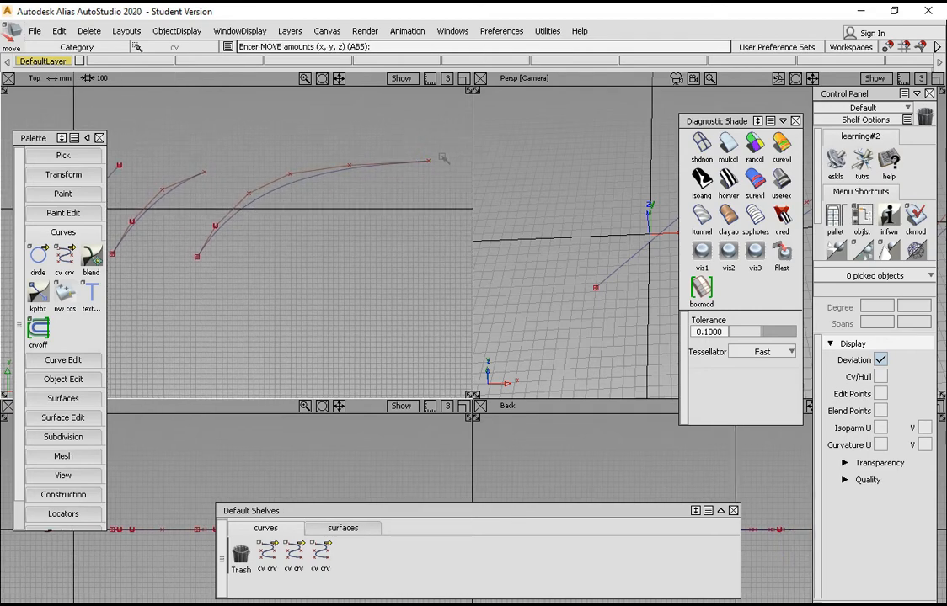
{"action": "middle_click_drag", "start_coordinate": [442, 158], "coordinate": [417, 187], "text": "alt+shift"}
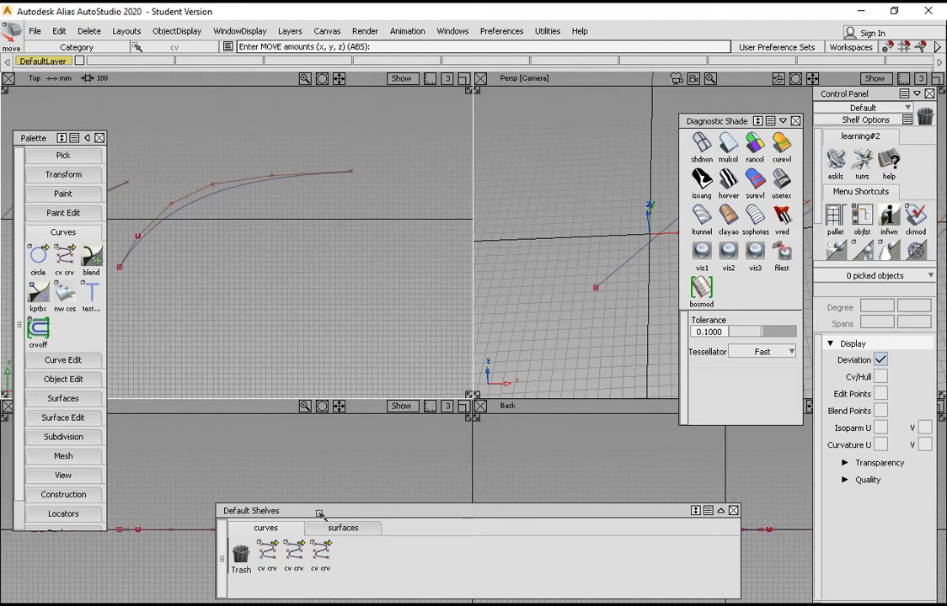
- Set the third CV curve tool on the curves shelf to degree 7 and start it
{"action": "double_click", "coordinate": [321, 554]}
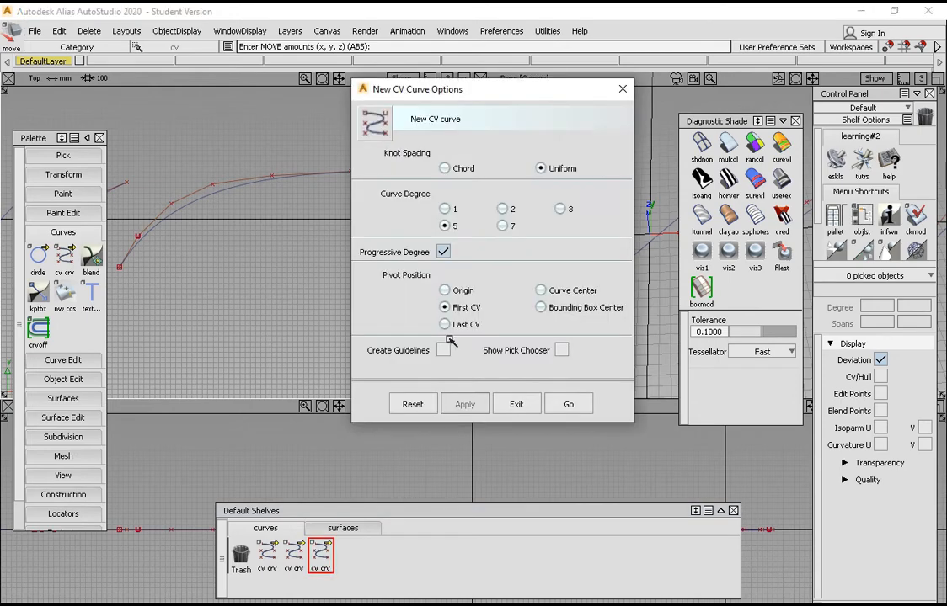
{"action": "left_click", "coordinate": [503, 227]}
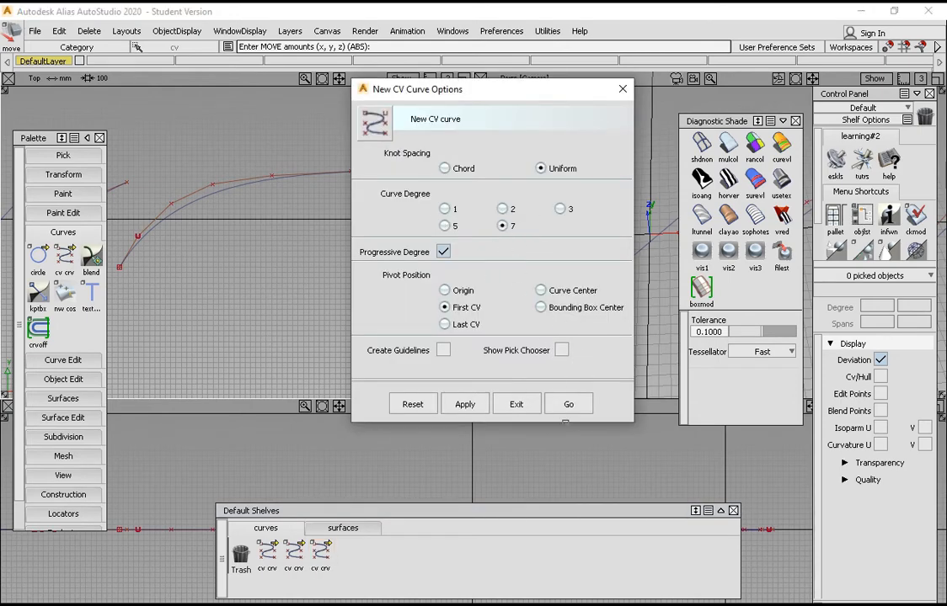
{"action": "left_click", "coordinate": [570, 407]}
- Draw an eight-CV, degree 7 curve beside the degree 5 curve in the Top view
{"action": "middle_click_drag", "start_coordinate": [317, 237], "coordinate": [248, 228], "text": "alt+shift"}
{"action": "right_click_drag", "start_coordinate": [247, 228], "coordinate": [299, 269], "text": "alt+shift"}
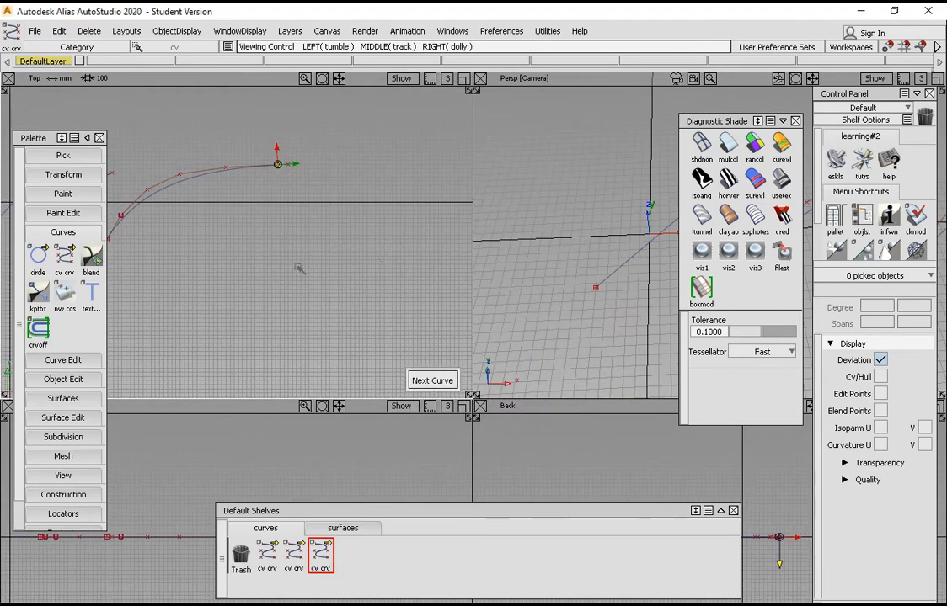
{"action": "middle_click_drag", "start_coordinate": [321, 251], "coordinate": [249, 248], "text": "alt+shift"}
{"action": "right_click_drag", "start_coordinate": [291, 257], "coordinate": [277, 269], "text": "alt+shift"}
{"action": "middle_click_drag", "start_coordinate": [277, 270], "coordinate": [308, 307], "text": "alt+shift"}
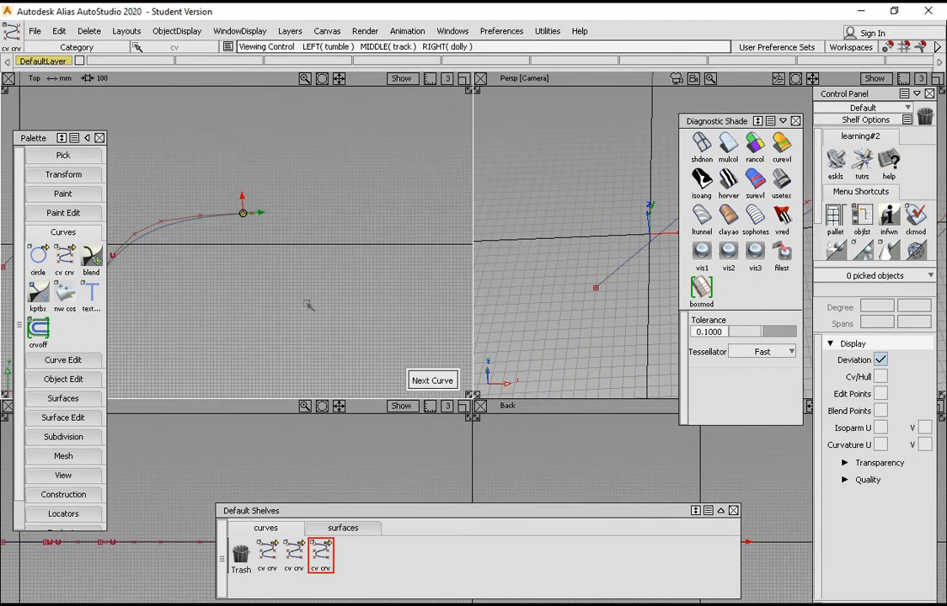
{"action": "left_click", "coordinate": [247, 288]}
{"action": "left_click", "coordinate": [270, 252]}
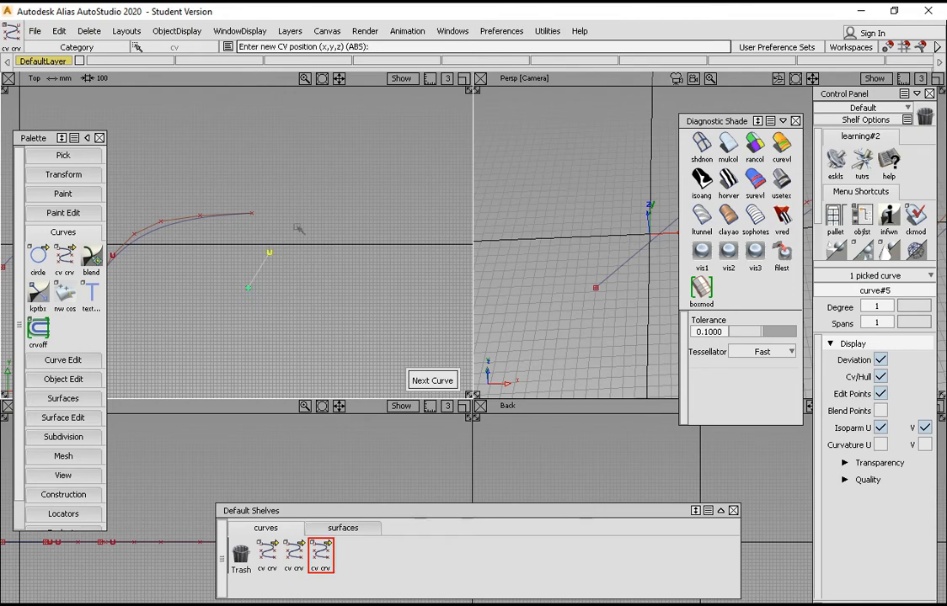
{"action": "left_click", "coordinate": [309, 221]}
{"action": "left_click", "coordinate": [350, 201]}
{"action": "left_click", "coordinate": [365, 156]}
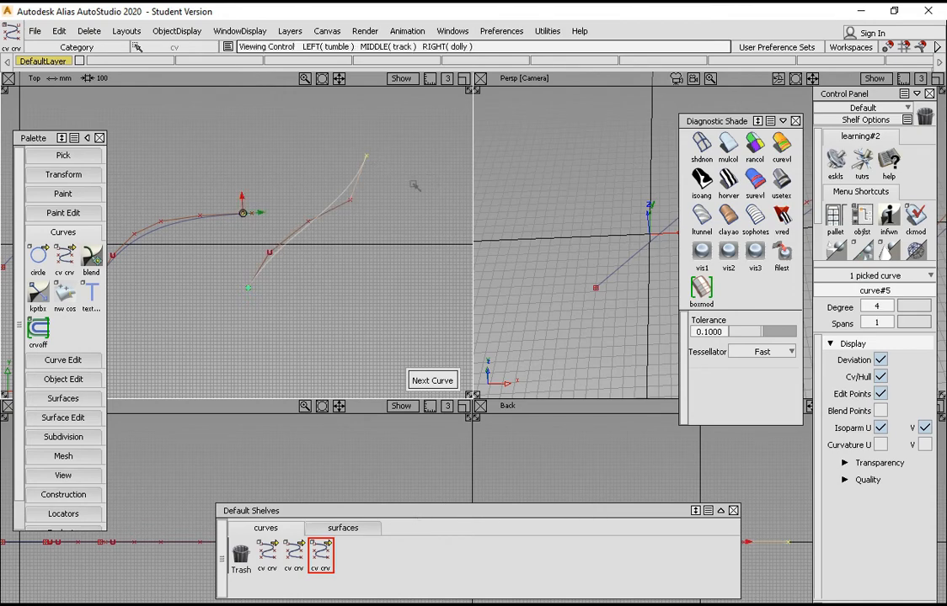
{"action": "middle_click_drag", "start_coordinate": [365, 156], "coordinate": [278, 208], "text": "alt+shift"}
{"action": "left_click", "coordinate": [328, 183]}
{"action": "left_click", "coordinate": [369, 192]}
{"action": "left_click", "coordinate": [418, 235]}
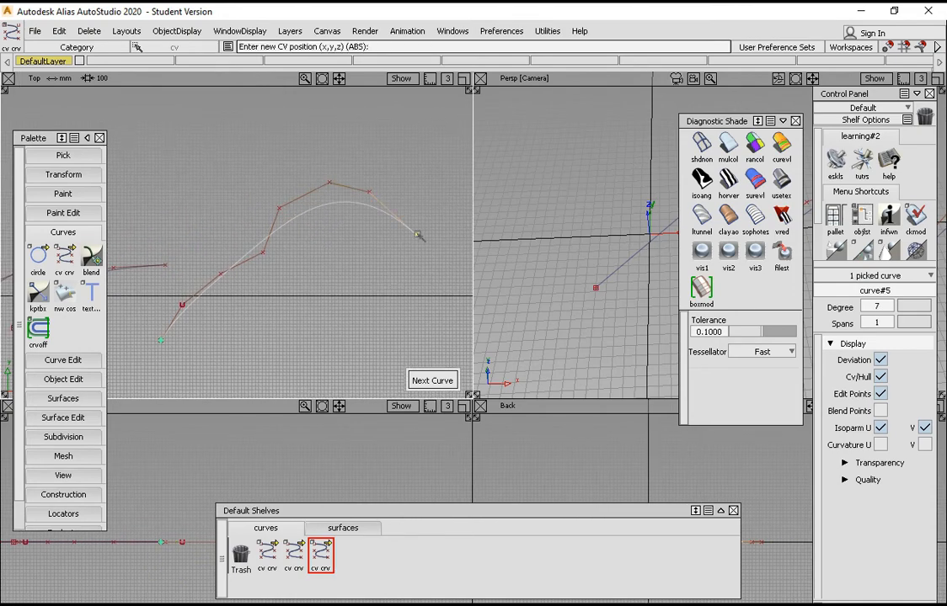
- Try a ninth CV on the degree 7 curve, check the span count, and undo the added CV
{"action": "middle_click_drag", "start_coordinate": [185, 276], "coordinate": [309, 239], "text": "alt+shift"}
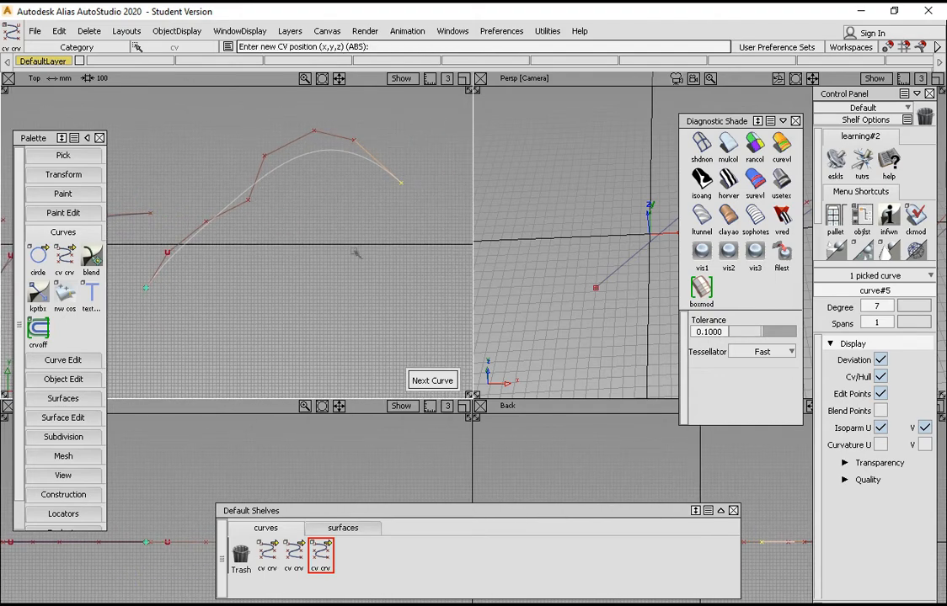
{"action": "middle_click_drag", "start_coordinate": [398, 290], "coordinate": [358, 304], "text": "alt+shift"}
{"action": "middle_click_drag", "start_coordinate": [328, 255], "coordinate": [391, 232], "text": "alt+shift"}
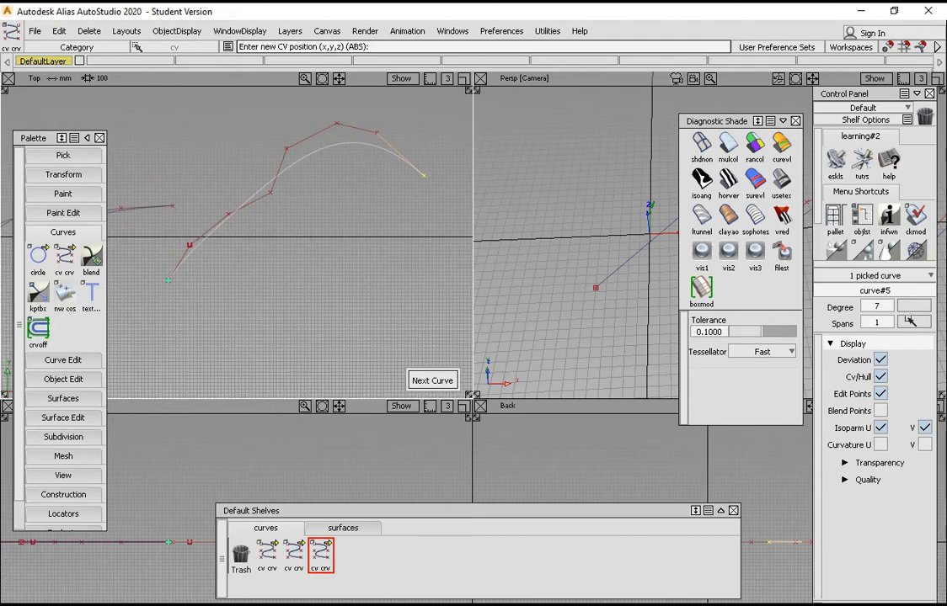
{"action": "middle_click_drag", "start_coordinate": [332, 208], "coordinate": [308, 217], "text": "alt+shift"}
{"action": "left_click", "coordinate": [321, 212]}
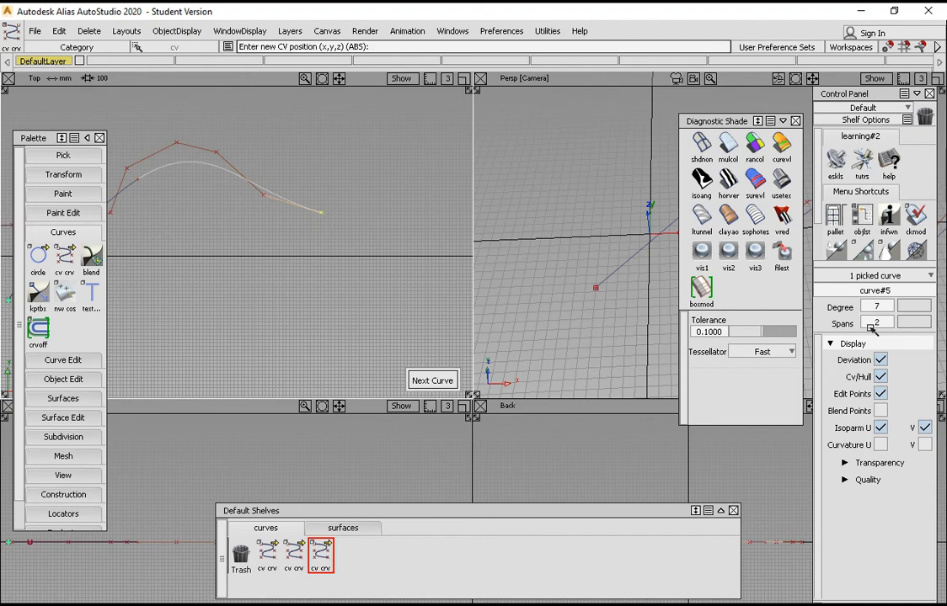
{"action": "middle_click_drag", "start_coordinate": [272, 286], "coordinate": [372, 280], "text": "alt+shift"}
{"action": "key", "text": "ctrl+z"}
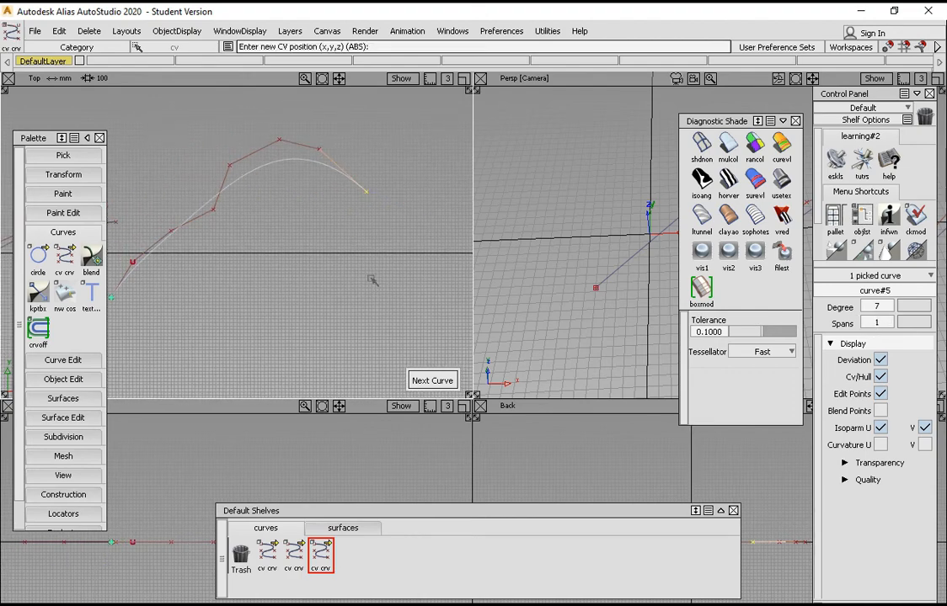
{"action": "middle_click_drag", "start_coordinate": [178, 203], "coordinate": [213, 195], "text": "alt+shift"}
{"action": "middle_click_drag", "start_coordinate": [278, 230], "coordinate": [315, 235], "text": "alt+shift"}
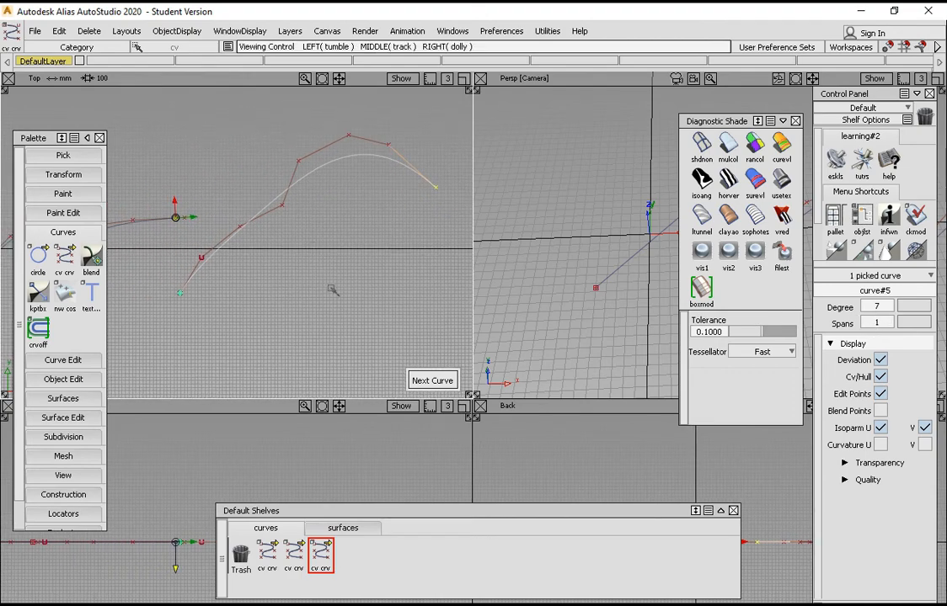
- Clear the selection and compare the degree 1, 3, 5 and 7 curves side by side in the Top view
{"action": "left_click_drag", "start_coordinate": [356, 276], "coordinate": [355, 210], "text": "ctrl+shift"}
{"action": "right_click_drag", "start_coordinate": [354, 215], "coordinate": [317, 244], "text": "alt+shift"}
{"action": "middle_click_drag", "start_coordinate": [318, 250], "coordinate": [455, 228], "text": "alt+shift"}
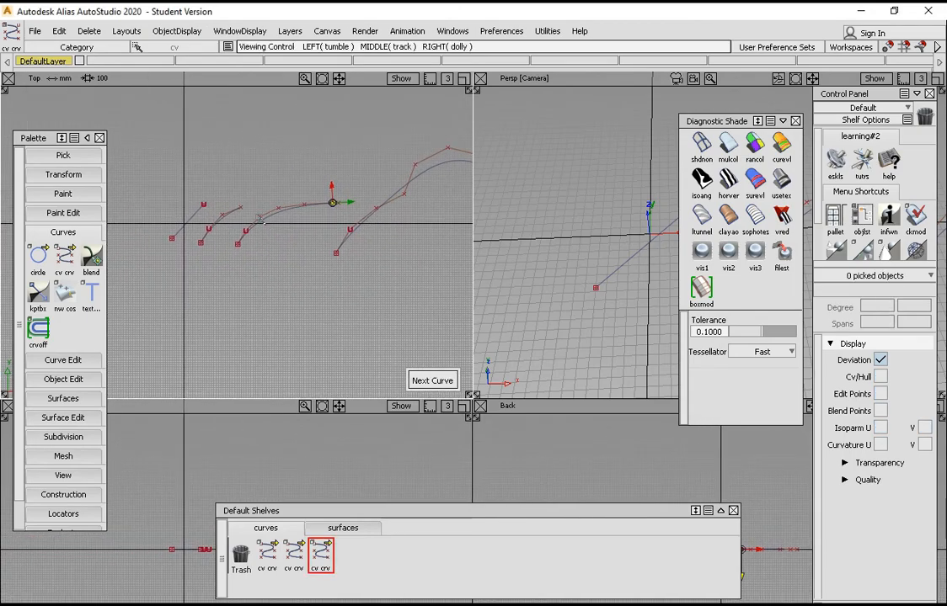
{"action": "left_click", "coordinate": [261, 220], "text": "alt+shift"}
{"action": "right_click_drag", "start_coordinate": [307, 271], "coordinate": [232, 209], "text": "alt+shift"}
{"action": "middle_click_drag", "start_coordinate": [233, 214], "coordinate": [390, 206], "text": "alt+shift"}
{"action": "left_click", "coordinate": [344, 199], "text": "alt+shift"}
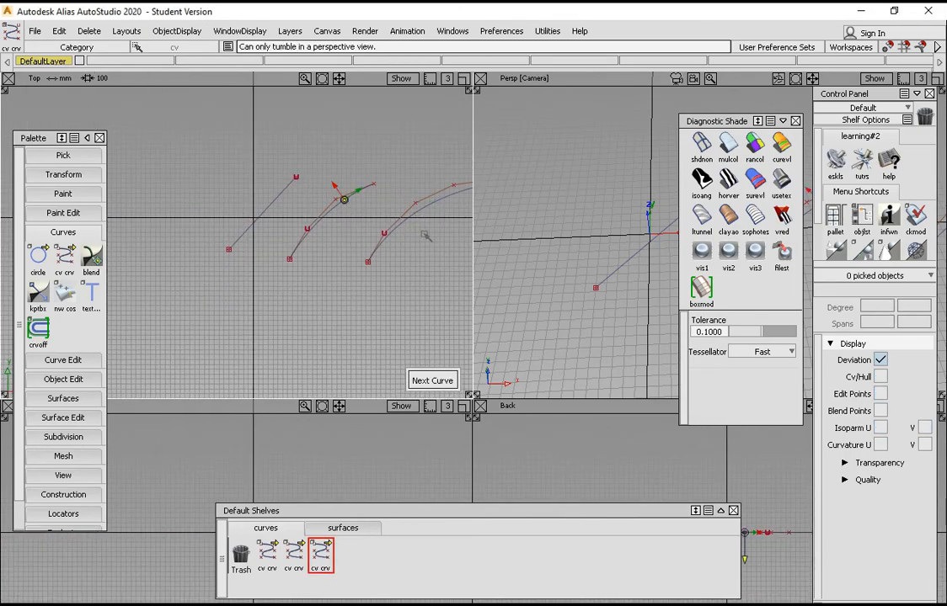
{"action": "middle_click_drag", "start_coordinate": [424, 236], "coordinate": [254, 256], "text": "alt+shift"}
{"action": "right_click_drag", "start_coordinate": [330, 258], "coordinate": [294, 265], "text": "alt+shift"}
{"action": "middle_click_drag", "start_coordinate": [293, 264], "coordinate": [398, 274], "text": "alt+shift"}
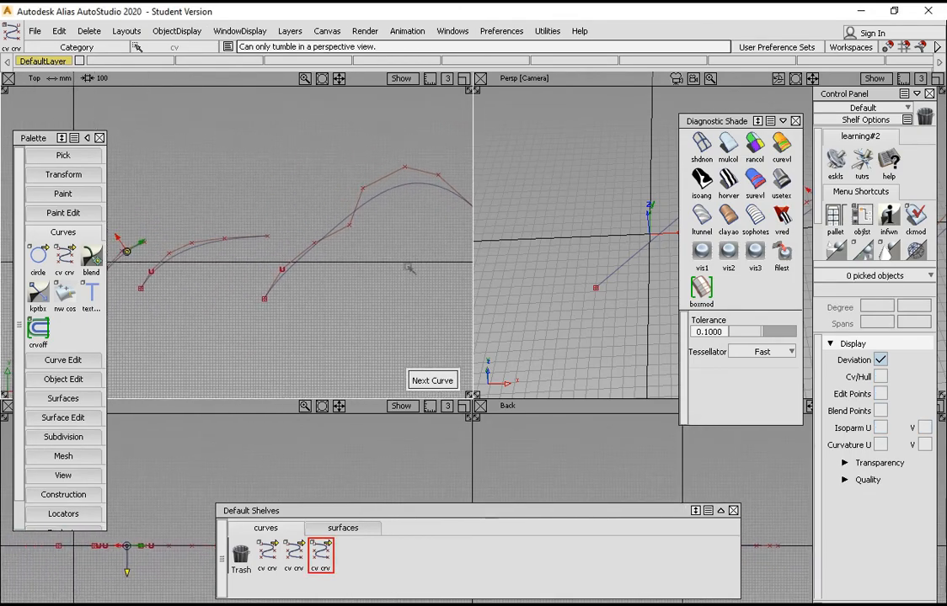
- Pick the degree 7 curve, remove it with Delete Active, and undo the deletion
{"action": "left_click_drag", "start_coordinate": [387, 294], "coordinate": [445, 307], "text": "ctrl+shift"}
{"action": "left_click", "coordinate": [345, 224]}
{"action": "middle_click_drag", "start_coordinate": [307, 233], "coordinate": [312, 250], "text": "alt+shift"}
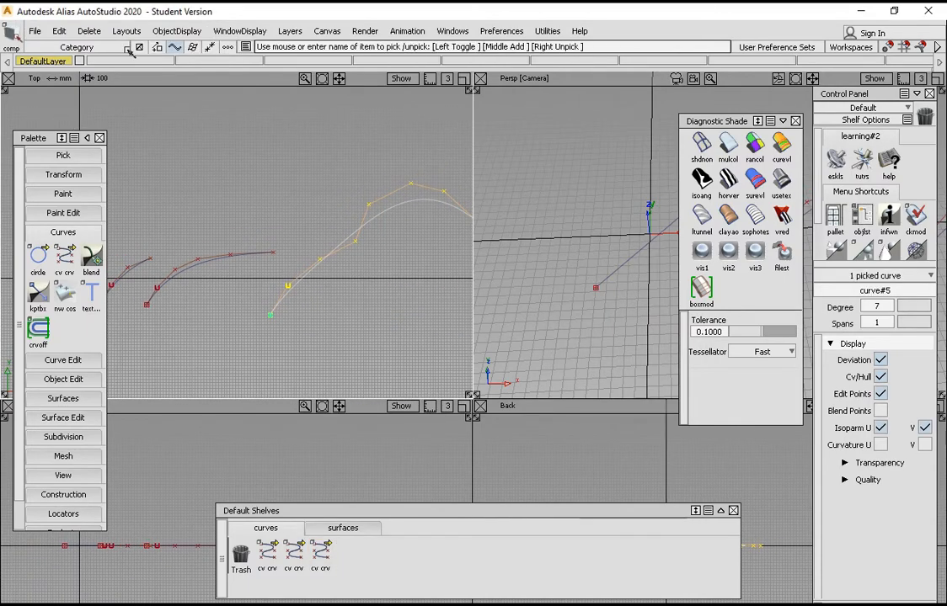
{"action": "left_click", "coordinate": [60, 32]}
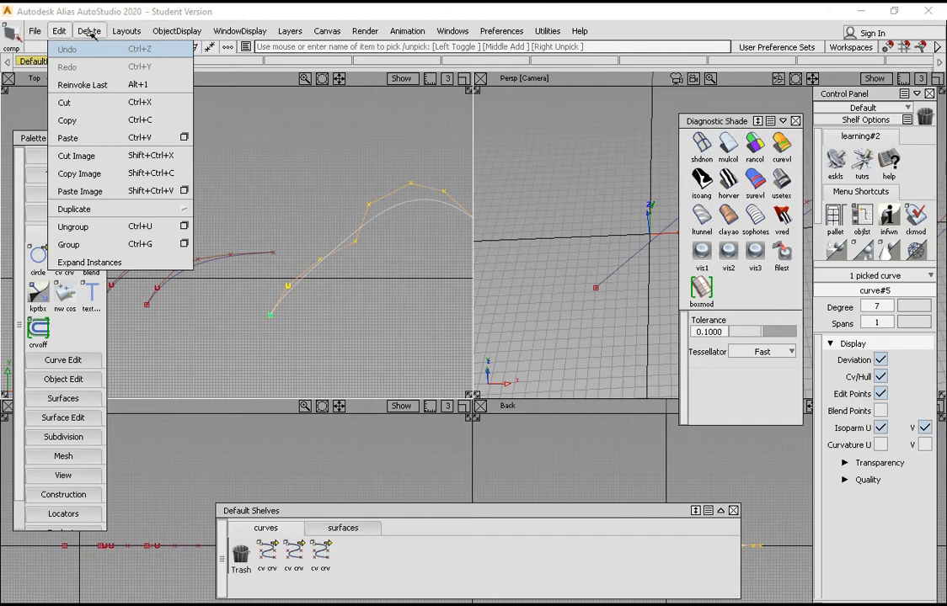
{"action": "left_click", "coordinate": [89, 32]}
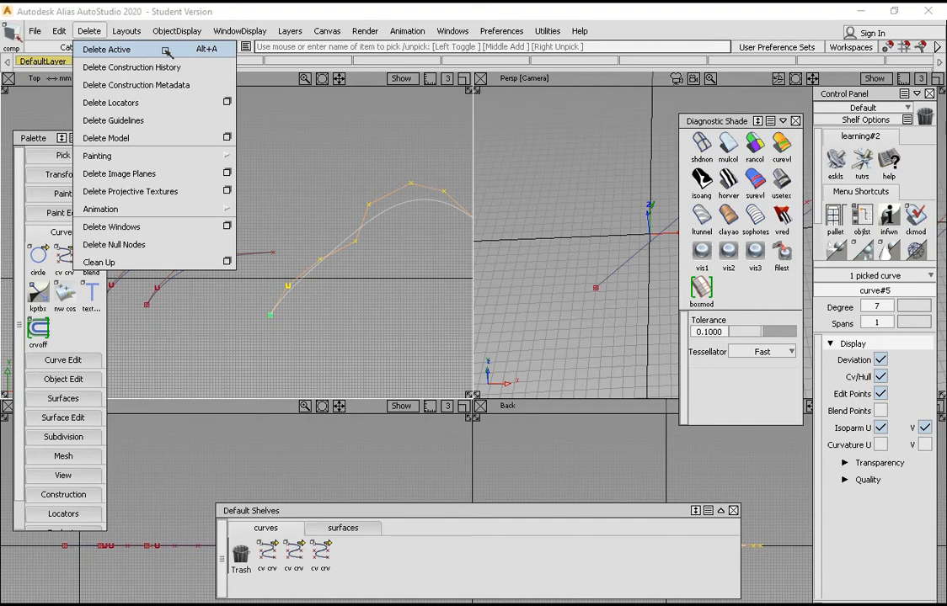
{"action": "left_click", "coordinate": [118, 51]}
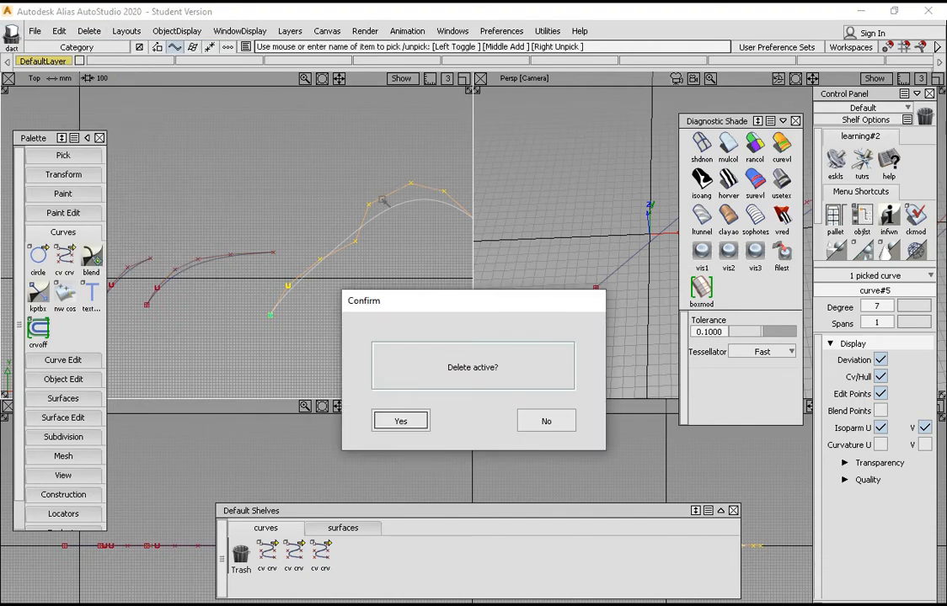
{"action": "left_click", "coordinate": [401, 421]}
{"action": "middle_click_drag", "start_coordinate": [404, 290], "coordinate": [299, 245], "text": "alt+shift"}
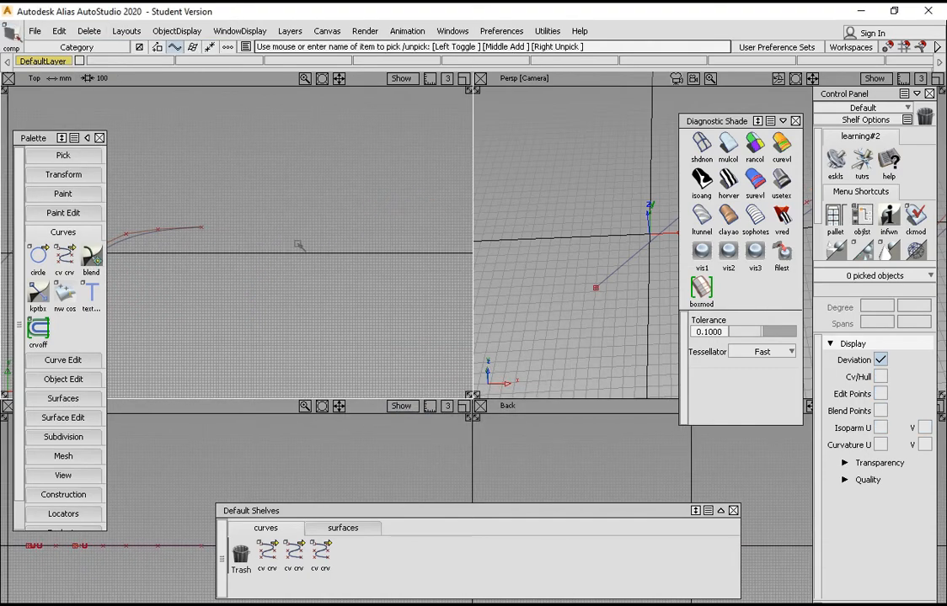
{"action": "key", "text": "ctrl+z"}
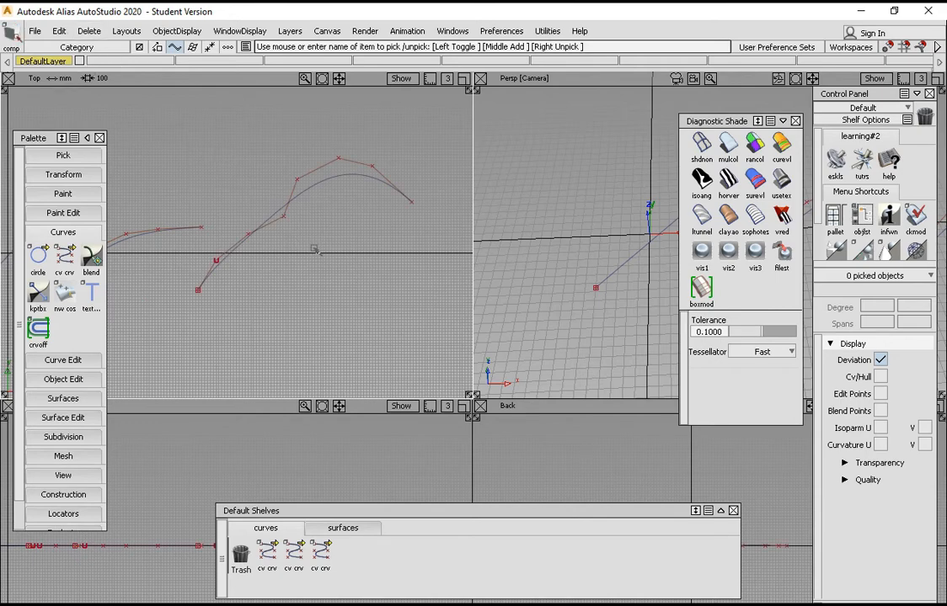
- Pick the degree 7 curve again and delete it
{"action": "left_click_drag", "start_coordinate": [313, 248], "coordinate": [347, 266], "text": "ctrl+shift"}
{"action": "left_click_drag", "start_coordinate": [320, 216], "coordinate": [265, 181]}
{"action": "middle_click_drag", "start_coordinate": [265, 181], "coordinate": [308, 198], "text": "alt+shift"}
{"action": "left_click", "coordinate": [90, 31]}
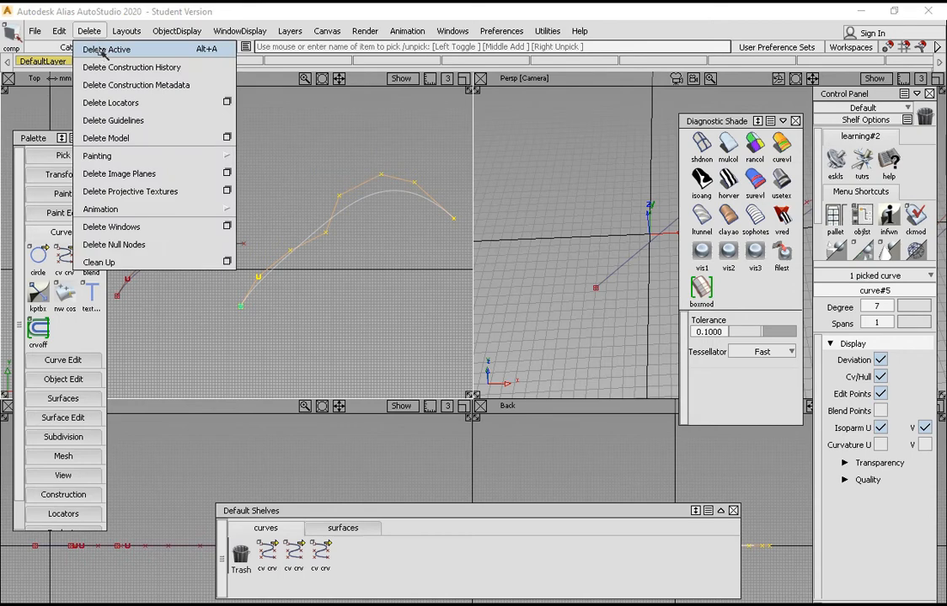
{"action": "middle_click_drag", "start_coordinate": [362, 262], "coordinate": [356, 263], "text": "alt+shift"}
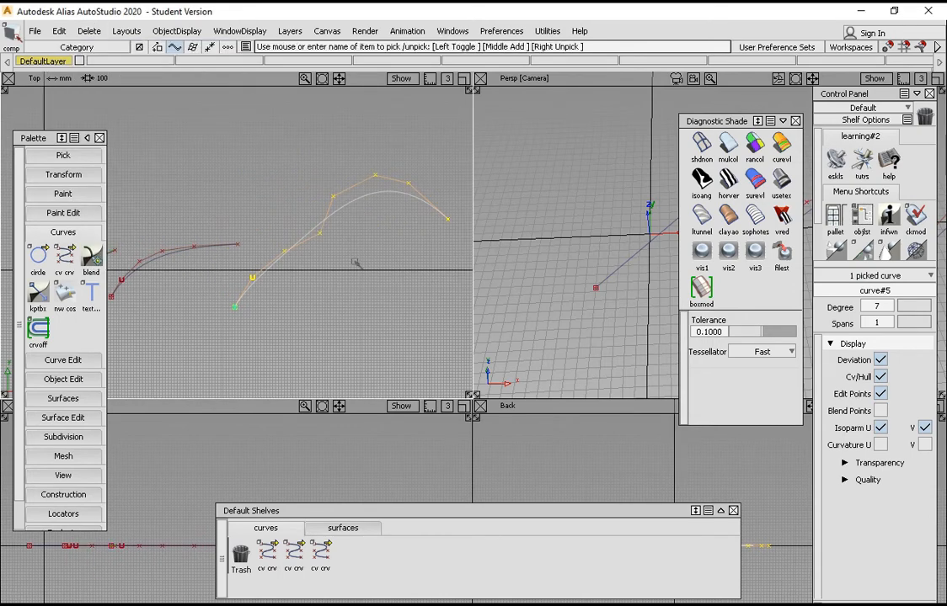
{"action": "key", "text": "Delete"}
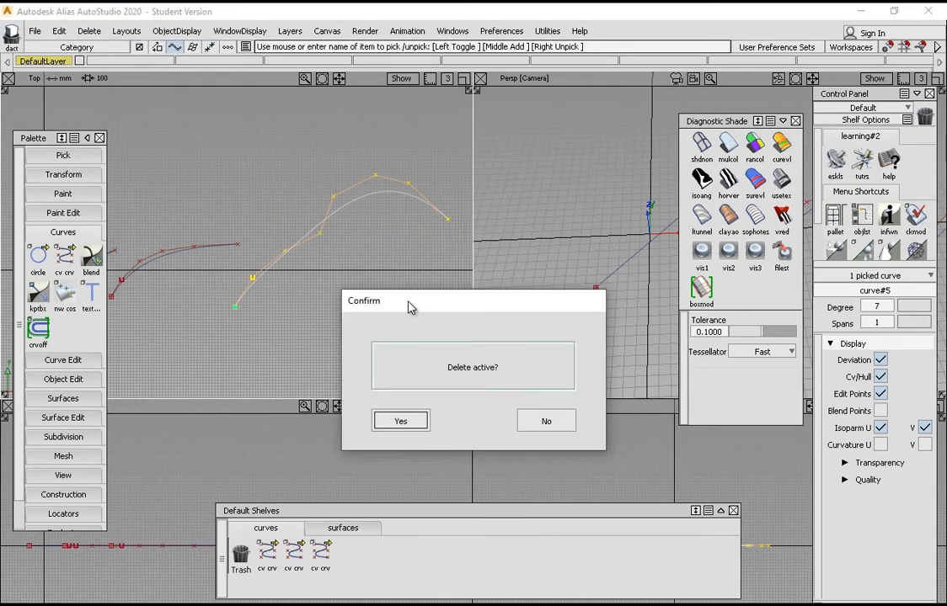
{"action": "left_click_drag", "start_coordinate": [408, 309], "coordinate": [447, 226]}
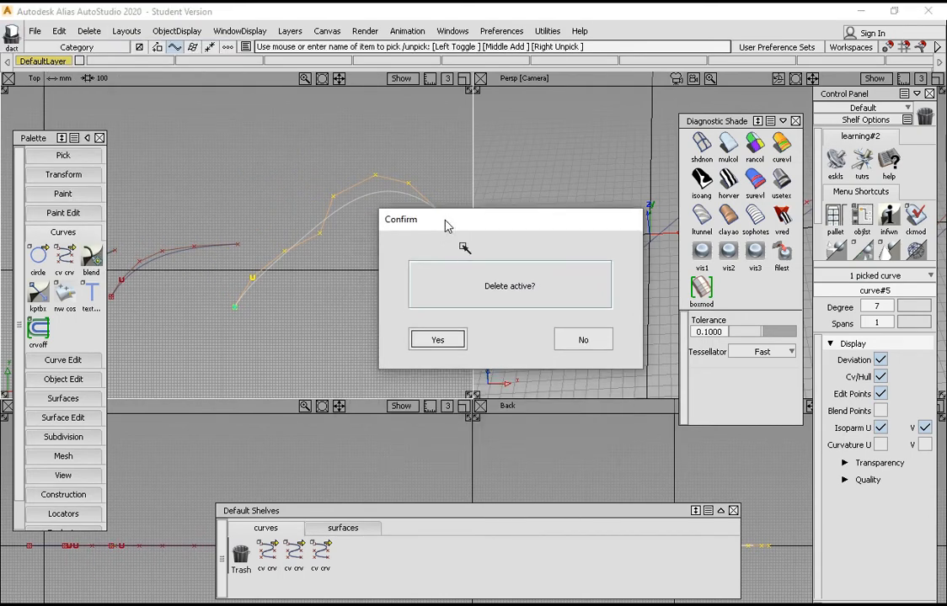
{"action": "left_click", "coordinate": [438, 341]}
- Examine the remaining degree 1, 3 and 5 curves and their CV hulls in the Top view
{"action": "middle_click_drag", "start_coordinate": [330, 252], "coordinate": [511, 235], "text": "alt+shift"}
{"action": "left_click", "coordinate": [354, 257], "text": "alt+shift"}
{"action": "right_click_drag", "start_coordinate": [360, 265], "coordinate": [417, 253], "text": "alt+shift"}
{"action": "middle_click_drag", "start_coordinate": [417, 240], "coordinate": [264, 213], "text": "alt+shift"}
{"action": "left_click", "coordinate": [283, 202]}
{"action": "right_click_drag", "start_coordinate": [316, 229], "coordinate": [302, 241], "text": "alt+shift"}
{"action": "middle_click_drag", "start_coordinate": [308, 241], "coordinate": [349, 235], "text": "alt+shift"}
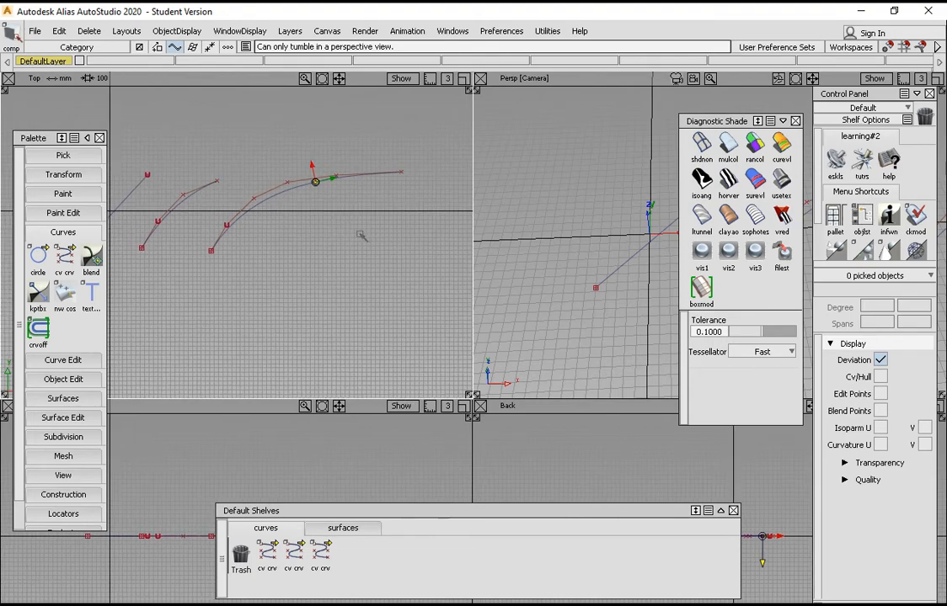
{"action": "left_click_drag", "start_coordinate": [354, 255], "coordinate": [355, 220], "text": "ctrl+shift"}
{"action": "middle_click_drag", "start_coordinate": [357, 246], "coordinate": [365, 242], "text": "alt+shift"}
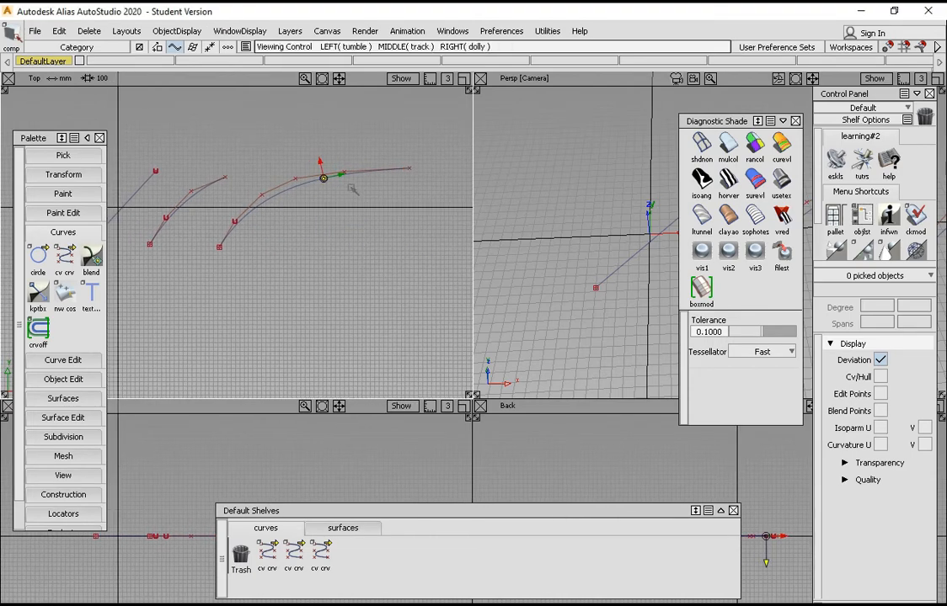
{"action": "left_click", "coordinate": [352, 171]}
{"action": "right_click_drag", "start_coordinate": [365, 231], "coordinate": [375, 230], "text": "alt+shift"}
{"action": "middle_click_drag", "start_coordinate": [346, 171], "coordinate": [397, 182], "text": "alt+shift"}
{"action": "right_click_drag", "start_coordinate": [398, 182], "coordinate": [377, 226], "text": "alt+shift"}
{"action": "left_click", "coordinate": [330, 203], "text": "alt+shift"}
{"action": "right_click_drag", "start_coordinate": [329, 203], "coordinate": [396, 222], "text": "alt+shift"}
{"action": "middle_click_drag", "start_coordinate": [396, 222], "coordinate": [370, 253], "text": "alt+shift"}
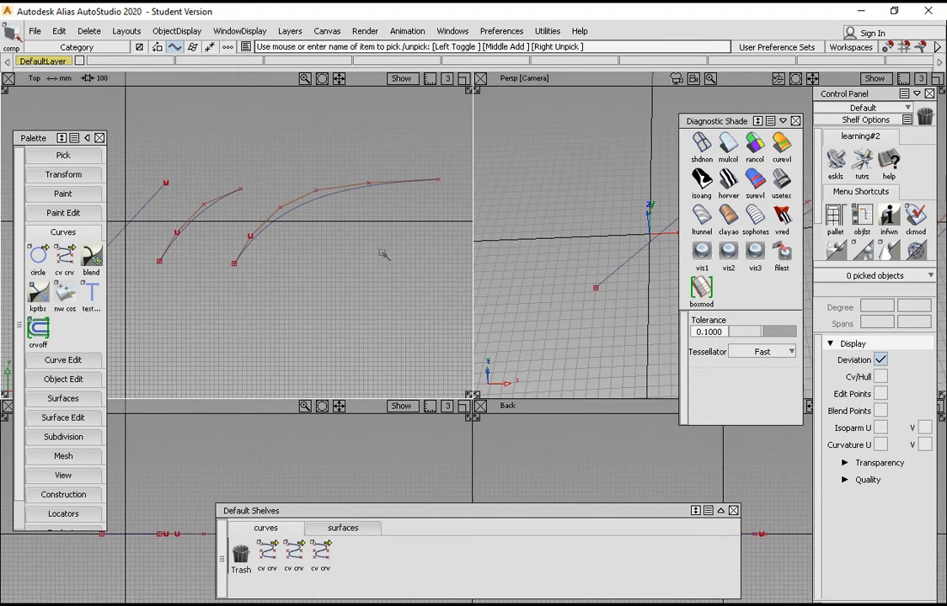
{"action": "middle_click_drag", "start_coordinate": [257, 216], "coordinate": [352, 217], "text": "alt+shift"}
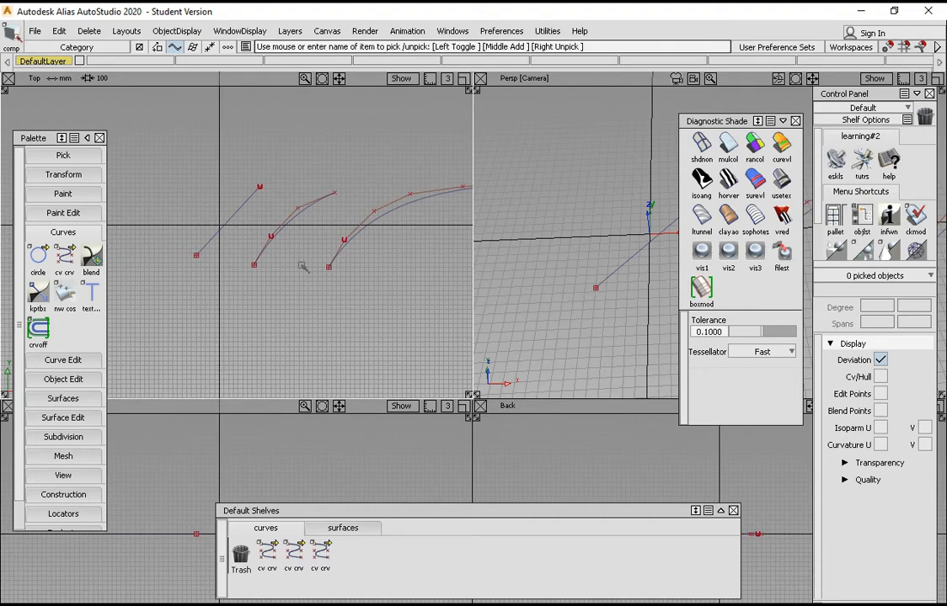
{"action": "middle_click_drag", "start_coordinate": [270, 215], "coordinate": [302, 216], "text": "alt+shift"}
{"action": "left_click", "coordinate": [321, 219], "text": "alt+shift"}
{"action": "middle_click_drag", "start_coordinate": [330, 252], "coordinate": [282, 245], "text": "alt+shift"}
{"action": "right_click_drag", "start_coordinate": [281, 244], "coordinate": [355, 248], "text": "alt+shift"}
{"action": "middle_click_drag", "start_coordinate": [372, 257], "coordinate": [328, 262], "text": "alt+shift"}
{"action": "left_click_drag", "start_coordinate": [327, 262], "coordinate": [333, 232], "text": "ctrl+shift"}
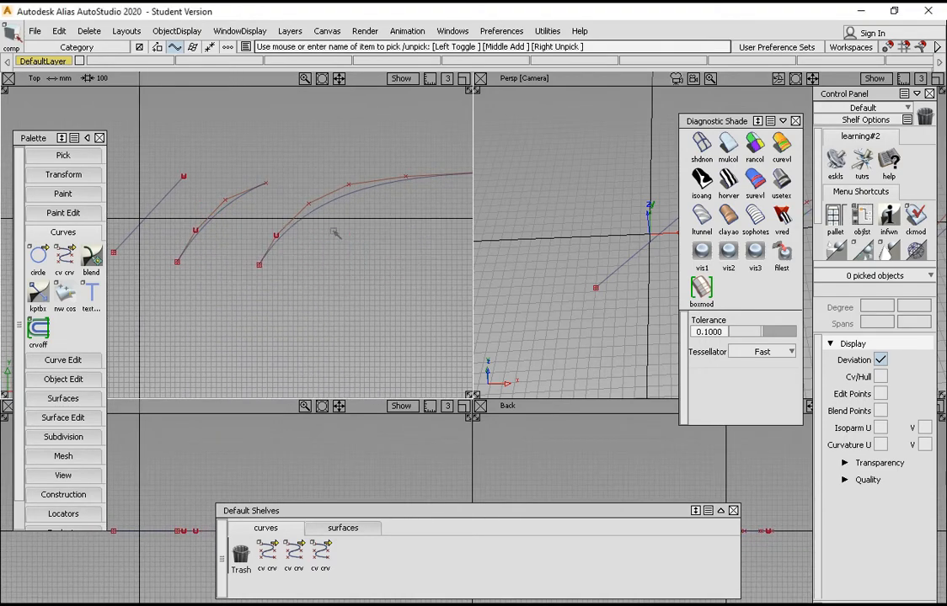
{"action": "middle_click_drag", "start_coordinate": [330, 231], "coordinate": [282, 225], "text": "alt+shift"}
{"action": "left_click", "coordinate": [293, 195], "text": "alt+shift"}
{"action": "right_click_drag", "start_coordinate": [293, 195], "coordinate": [291, 236], "text": "alt+shift"}
{"action": "middle_click_drag", "start_coordinate": [291, 236], "coordinate": [315, 235], "text": "alt+shift"}
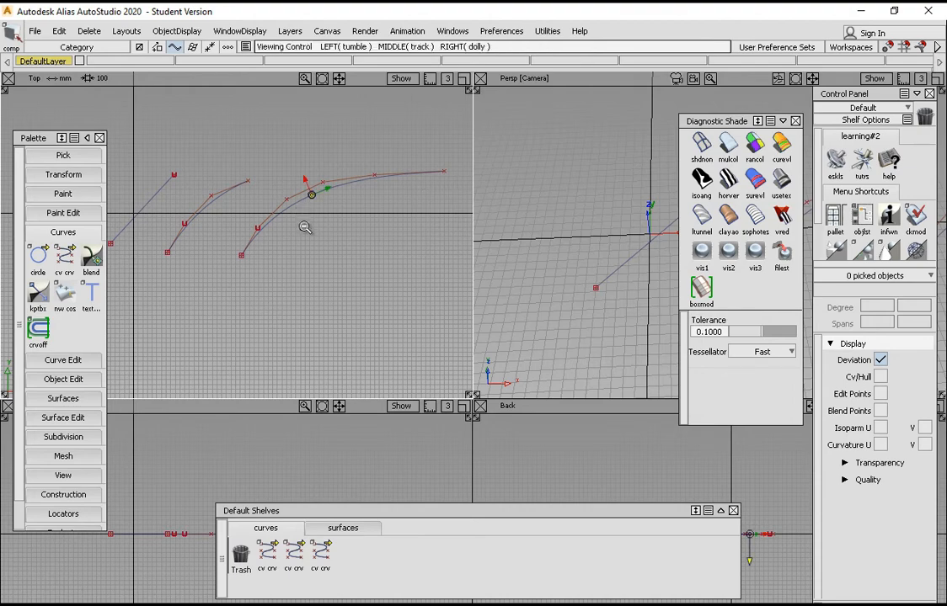
- Pick the degree 5 curve in the Top view to check its degree and spans, and unpick it
{"action": "right_click_drag", "start_coordinate": [304, 226], "coordinate": [308, 269], "text": "alt+shift"}
{"action": "mouse_move", "coordinate": [309, 269]}
{"action": "middle_mouse_down", "text": "alt+shift"}
{"action": "mouse_move", "coordinate": [357, 235]}
{"action": "mouse_move", "coordinate": [312, 249]}
{"action": "mouse_move", "coordinate": [292, 235]}
{"action": "middle_mouse_up", "text": "alt+shift"}
{"action": "mouse_move", "coordinate": [274, 215]}
{"action": "left_mouse_down", "text": "ctrl+shift"}
{"action": "mouse_move", "coordinate": [284, 243]}
{"action": "mouse_move", "coordinate": [298, 227]}
{"action": "left_mouse_up", "text": "ctrl+shift"}
{"action": "left_click_drag", "start_coordinate": [273, 158], "coordinate": [253, 205]}
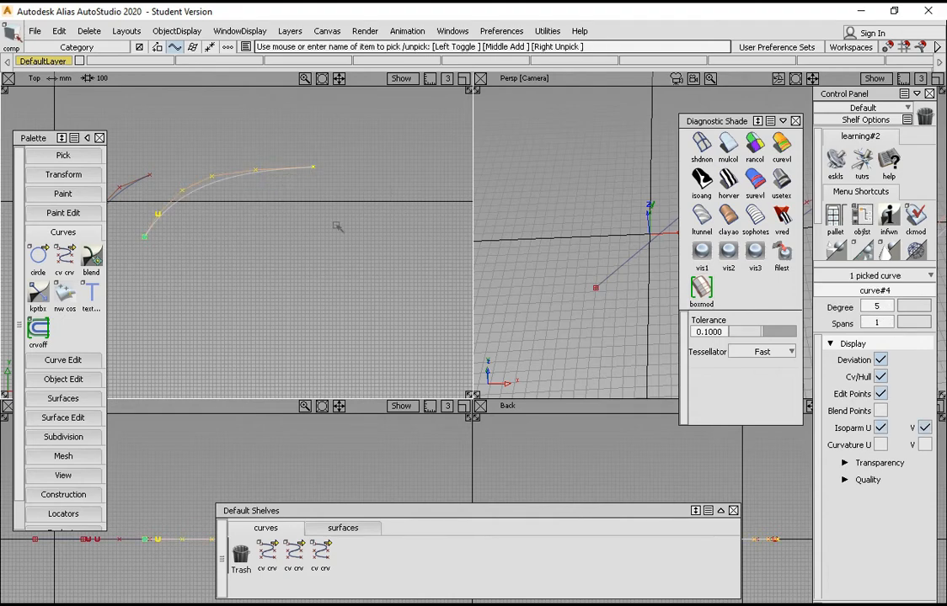
{"action": "middle_click_drag", "start_coordinate": [316, 186], "coordinate": [374, 171], "text": "alt+shift"}
{"action": "right_click_drag", "start_coordinate": [374, 171], "coordinate": [375, 143], "text": "alt+shift"}
{"action": "left_click", "coordinate": [360, 188]}
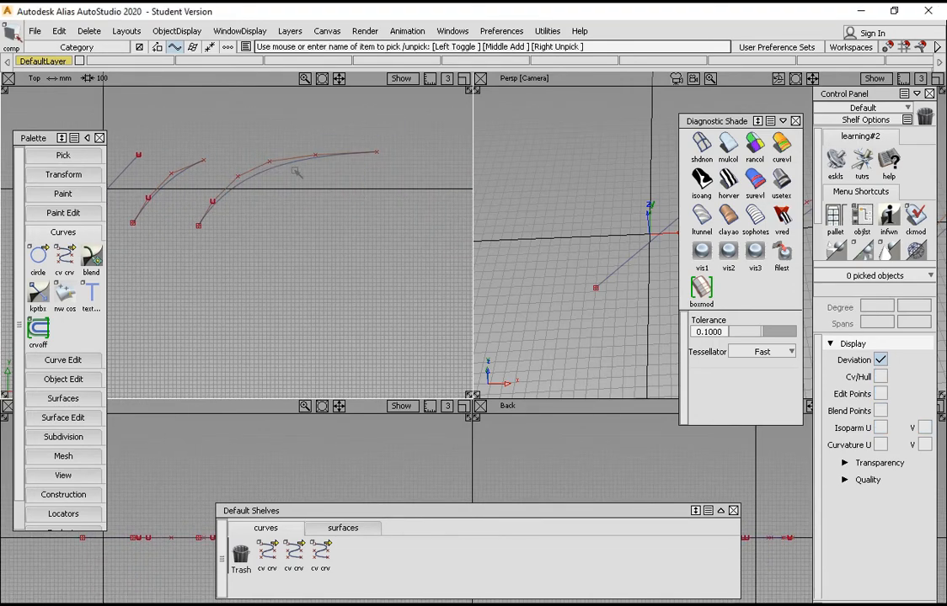
- Keep nothing picked and compare the shapes and CV hulls of the degree 1, 3 and 5 curves in the Top view
{"action": "middle_click_drag", "start_coordinate": [297, 173], "coordinate": [334, 172], "text": "alt+shift"}
{"action": "left_click", "coordinate": [335, 172], "text": "alt+shift"}
{"action": "mouse_move", "coordinate": [337, 174]}
{"action": "right_mouse_down", "text": "alt+shift"}
{"action": "mouse_move", "coordinate": [366, 206]}
{"action": "mouse_move", "coordinate": [348, 179]}
{"action": "right_mouse_up", "text": "alt+shift"}
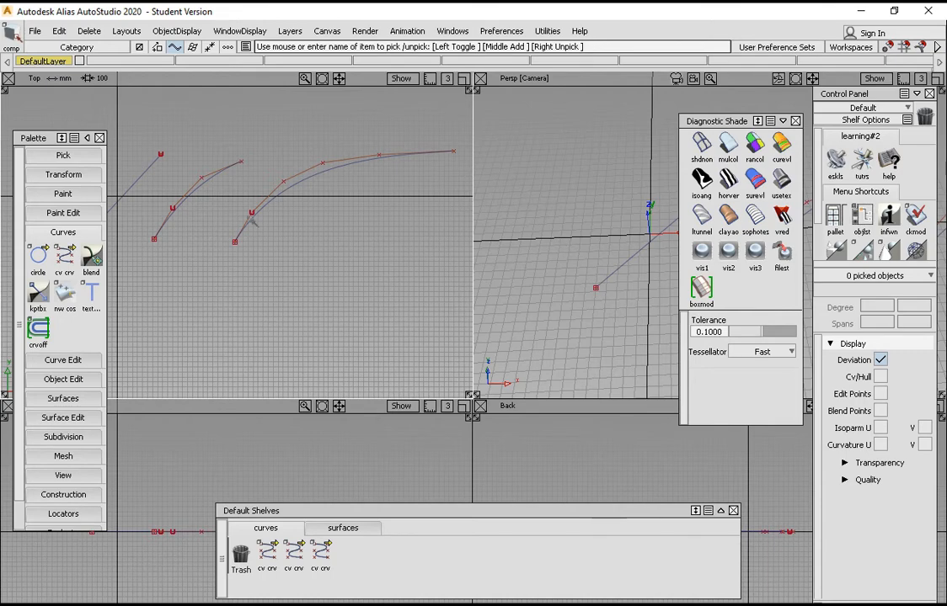
{"action": "middle_click_drag", "start_coordinate": [264, 253], "coordinate": [364, 285], "text": "alt+shift"}
{"action": "middle_click_drag", "start_coordinate": [353, 230], "coordinate": [360, 238], "text": "alt+shift"}
{"action": "right_click_drag", "start_coordinate": [341, 190], "coordinate": [365, 229], "text": "alt+shift"}
{"action": "left_click_drag", "start_coordinate": [326, 214], "coordinate": [327, 158], "text": "ctrl+shift"}
{"action": "middle_click_drag", "start_coordinate": [329, 219], "coordinate": [237, 213], "text": "alt+shift"}
{"action": "right_click_drag", "start_coordinate": [350, 195], "coordinate": [342, 226], "text": "alt+shift"}
{"action": "middle_click_drag", "start_coordinate": [321, 183], "coordinate": [350, 190], "text": "alt+shift"}
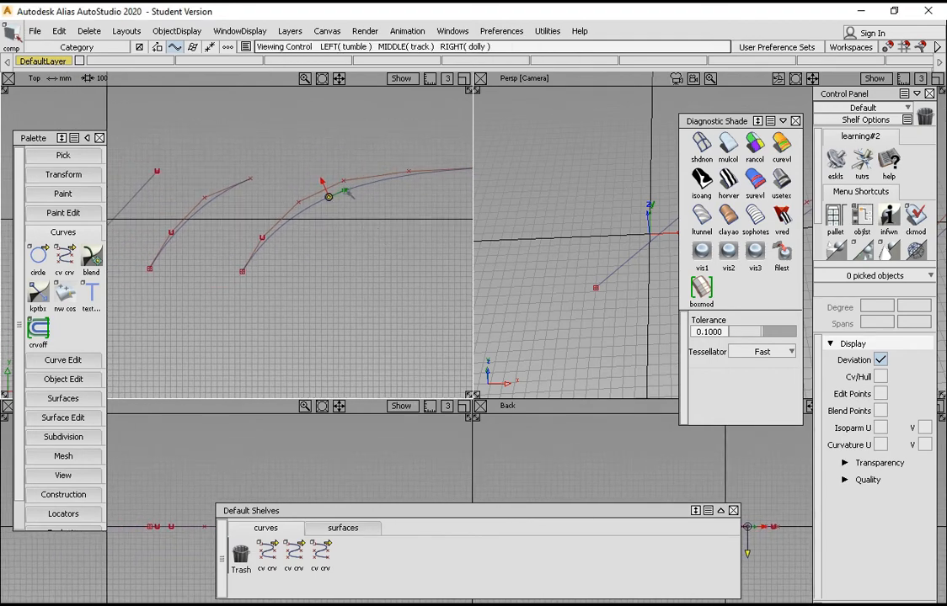
{"action": "left_click_drag", "start_coordinate": [350, 189], "coordinate": [347, 229], "text": "alt+shift"}
{"action": "right_click_drag", "start_coordinate": [347, 229], "coordinate": [345, 251], "text": "alt+shift"}
{"action": "middle_click_drag", "start_coordinate": [345, 250], "coordinate": [341, 254], "text": "alt+shift"}
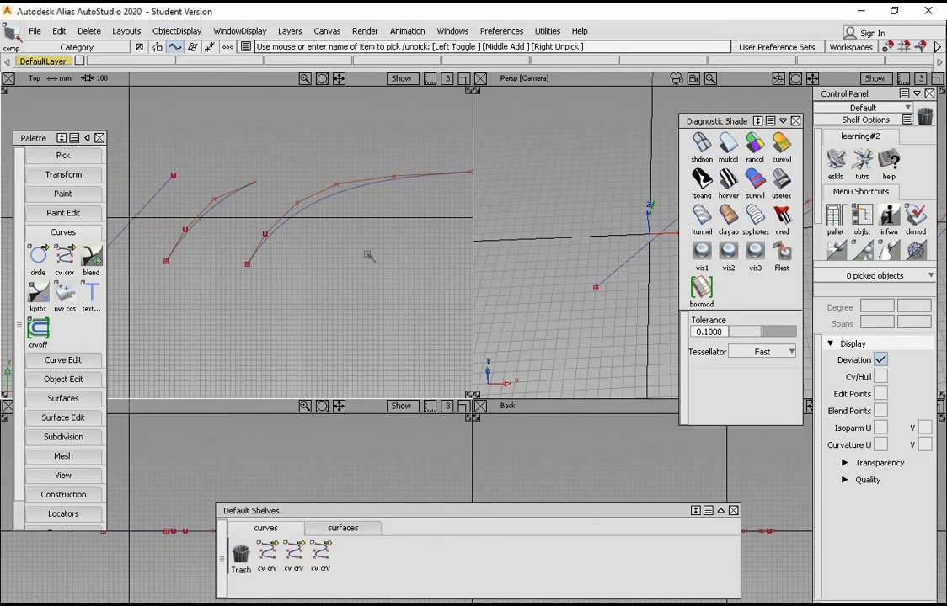
{"action": "right_click_drag", "start_coordinate": [367, 254], "coordinate": [356, 258], "text": "alt+shift"}
{"action": "middle_click_drag", "start_coordinate": [356, 259], "coordinate": [371, 257], "text": "alt+shift"}
{"action": "left_click_drag", "start_coordinate": [368, 253], "coordinate": [367, 222], "text": "ctrl+shift"}
{"action": "right_click_drag", "start_coordinate": [372, 225], "coordinate": [368, 240], "text": "alt+shift"}
{"action": "middle_click_drag", "start_coordinate": [368, 241], "coordinate": [360, 242], "text": "alt+shift"}
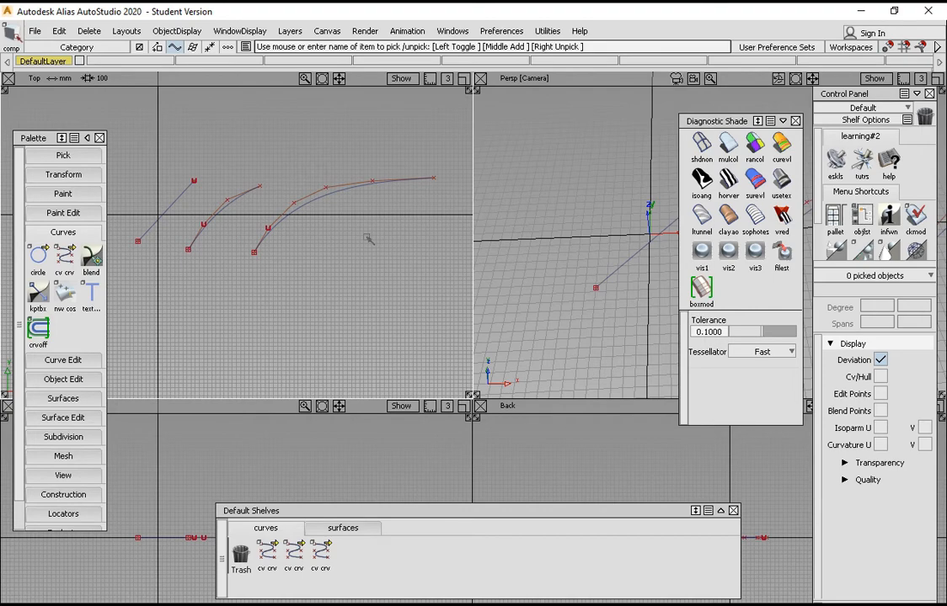
{"action": "left_click", "coordinate": [319, 202], "text": "alt+shift"}
{"action": "right_click_drag", "start_coordinate": [355, 190], "coordinate": [387, 235], "text": "alt+shift"}
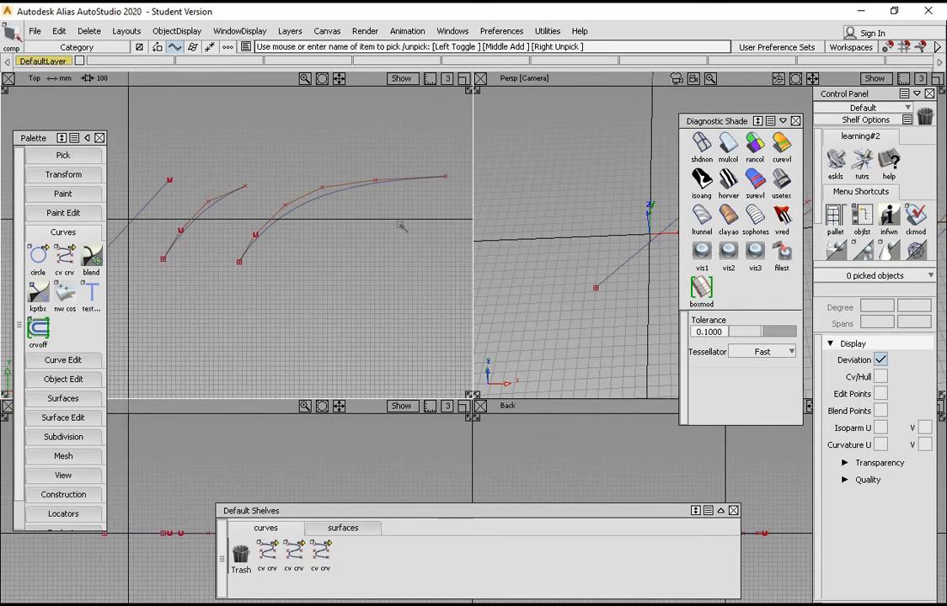
{"action": "middle_click_drag", "start_coordinate": [345, 226], "coordinate": [367, 224], "text": "alt+shift"}
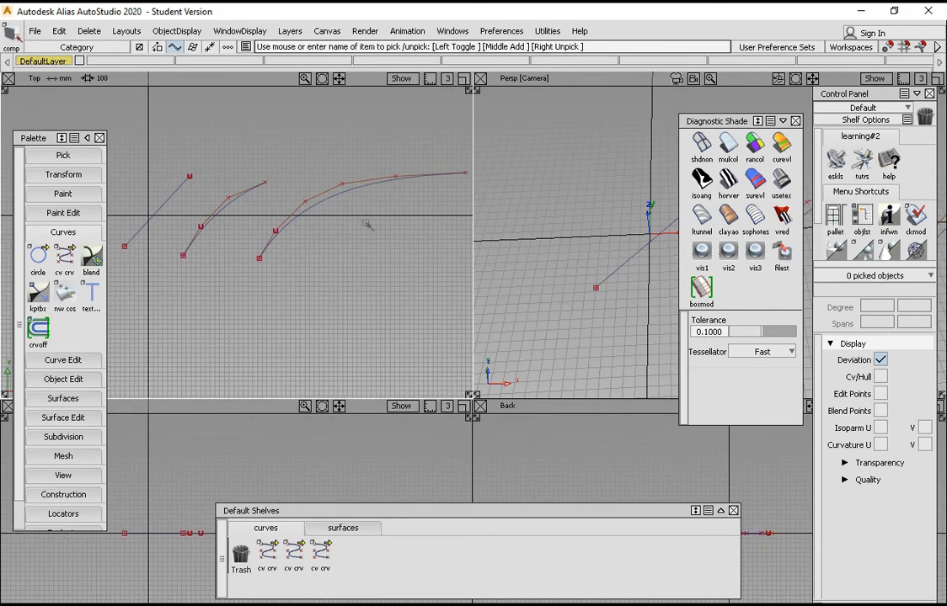
{"action": "right_click_drag", "start_coordinate": [352, 254], "coordinate": [306, 277], "text": "alt+shift"}
{"action": "left_click", "coordinate": [339, 264], "text": "ctrl+shift"}
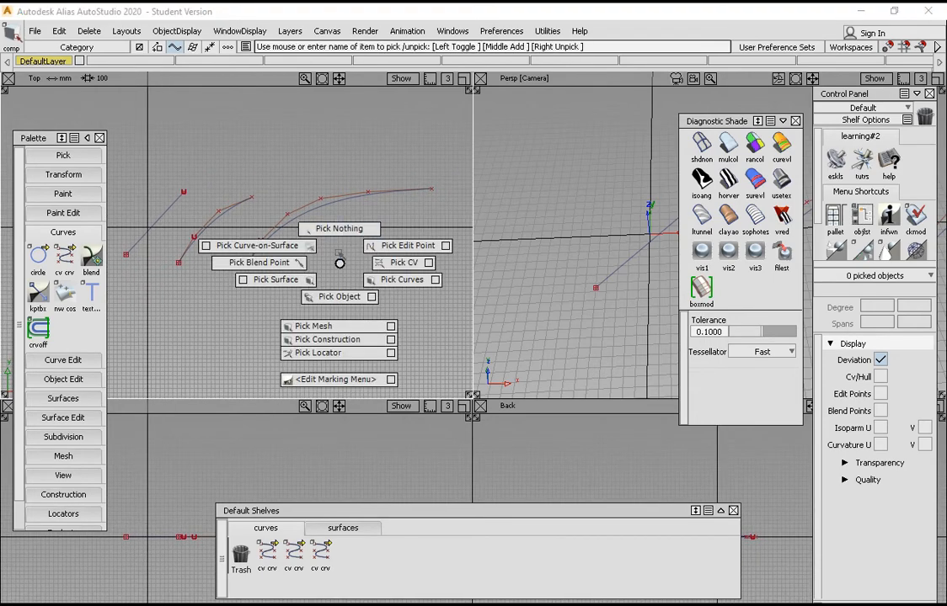
{"action": "left_click_drag", "start_coordinate": [339, 254], "coordinate": [345, 239], "text": "ctrl+shift"}
{"action": "middle_click_drag", "start_coordinate": [308, 252], "coordinate": [330, 247], "text": "alt+shift"}
{"action": "left_click", "coordinate": [305, 225], "text": "alt+shift"}
{"action": "right_click_drag", "start_coordinate": [305, 225], "coordinate": [301, 254], "text": "alt+shift"}
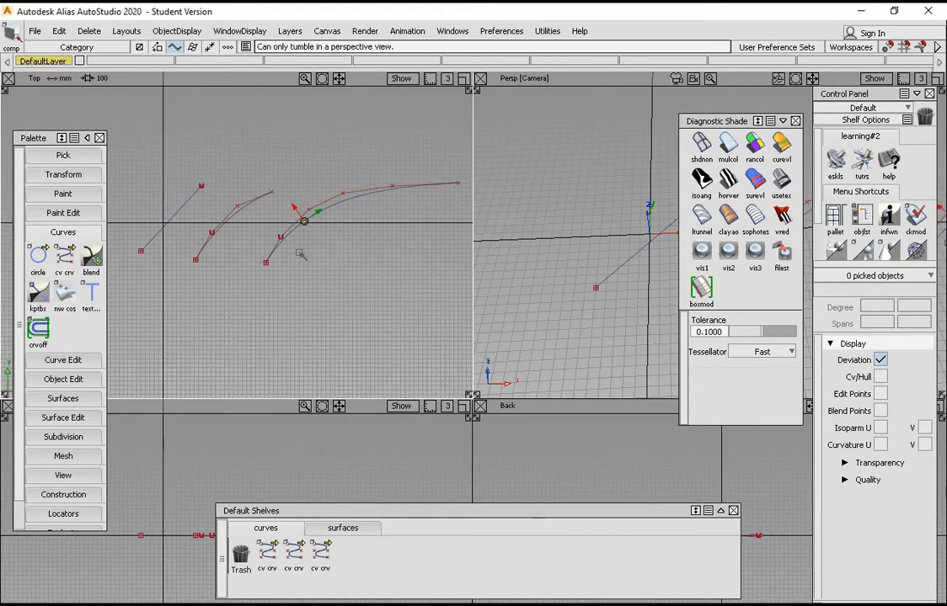
{"action": "middle_click_drag", "start_coordinate": [301, 254], "coordinate": [329, 252], "text": "alt+shift"}
{"action": "left_click", "coordinate": [264, 212], "text": "alt+shift"}
{"action": "right_click_drag", "start_coordinate": [265, 212], "coordinate": [336, 250], "text": "alt+shift"}
{"action": "middle_click_drag", "start_coordinate": [336, 249], "coordinate": [263, 243], "text": "alt+shift"}
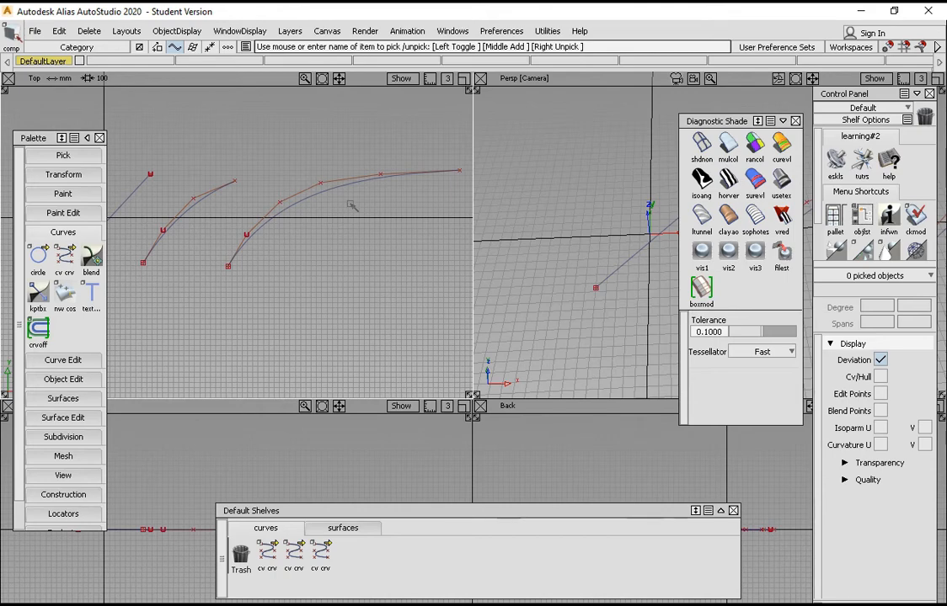
{"action": "right_click_drag", "start_coordinate": [356, 220], "coordinate": [343, 247], "text": "alt+shift"}
{"action": "middle_click_drag", "start_coordinate": [364, 251], "coordinate": [291, 277], "text": "alt+shift"}
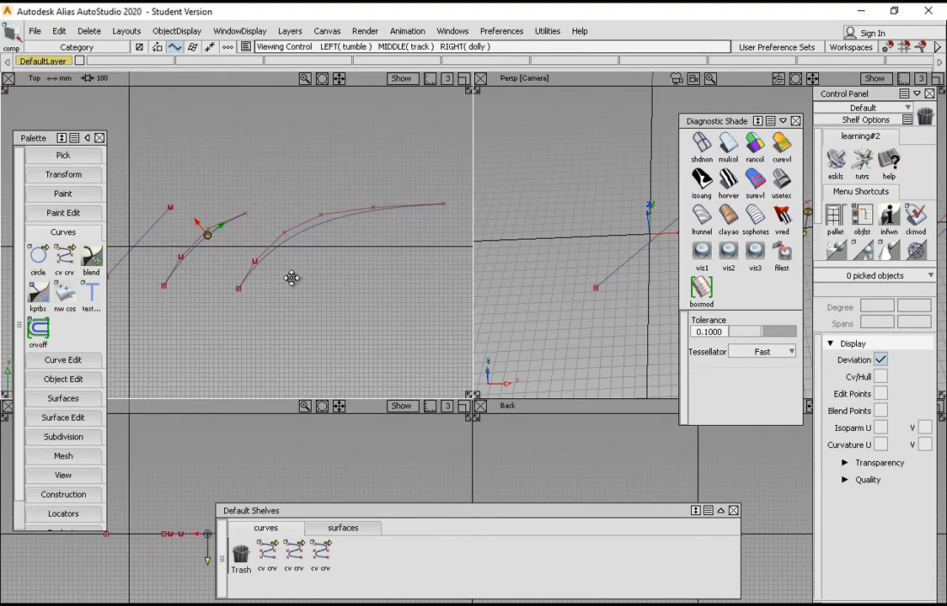
{"action": "right_click_drag", "start_coordinate": [410, 253], "coordinate": [398, 243], "text": "alt+shift"}
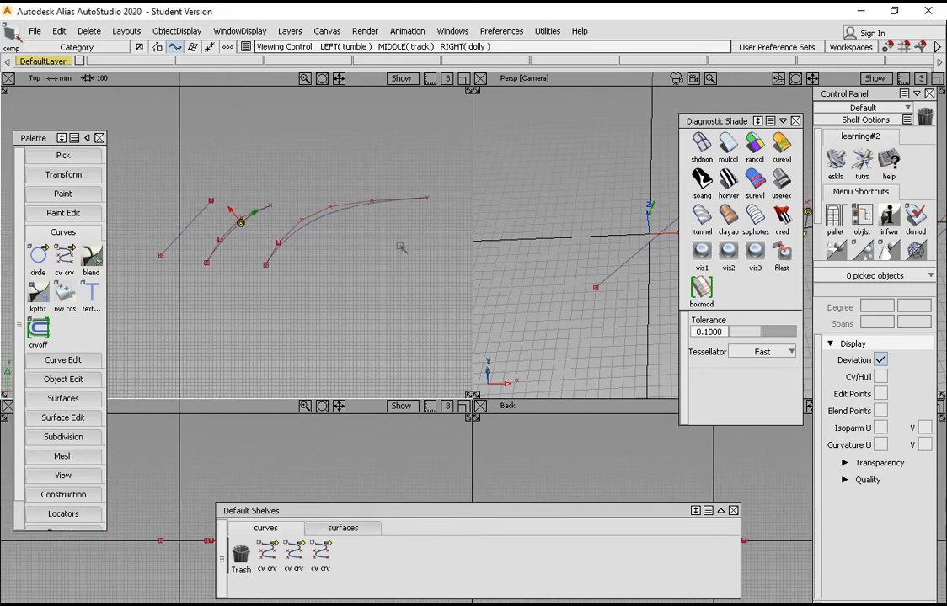
{"action": "middle_click_drag", "start_coordinate": [208, 216], "coordinate": [224, 209], "text": "alt+shift"}
{"action": "right_click_drag", "start_coordinate": [228, 211], "coordinate": [208, 190], "text": "alt+shift"}
{"action": "middle_click_drag", "start_coordinate": [351, 241], "coordinate": [305, 243], "text": "alt+shift"}
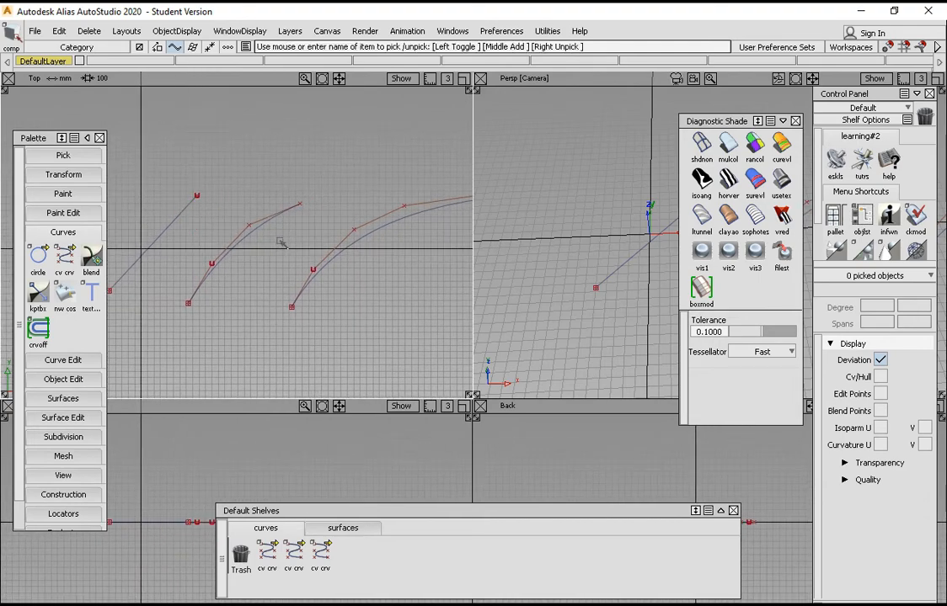
- Pick the end CV of the degree 3 curve and move it outward in the Top view to lengthen the curve
{"action": "left_click_drag", "start_coordinate": [280, 241], "coordinate": [338, 240], "text": "ctrl+shift"}
{"action": "left_click_drag", "start_coordinate": [291, 185], "coordinate": [331, 229]}
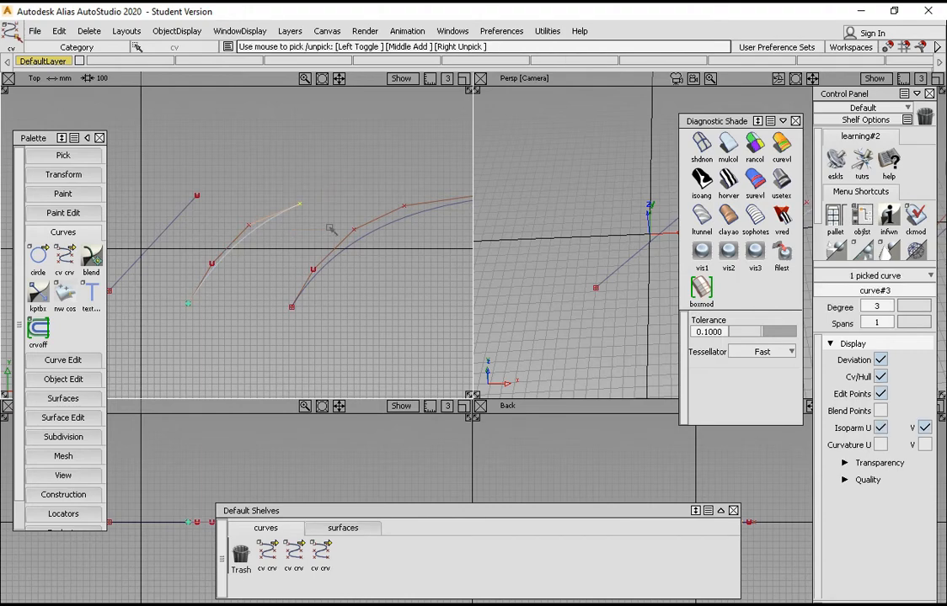
{"action": "right_click_drag", "start_coordinate": [356, 236], "coordinate": [310, 238], "text": "alt+shift"}
{"action": "middle_click_drag", "start_coordinate": [310, 237], "coordinate": [283, 253], "text": "alt+shift"}
{"action": "right_click_drag", "start_coordinate": [292, 210], "coordinate": [286, 176], "text": "ctrl+shift"}
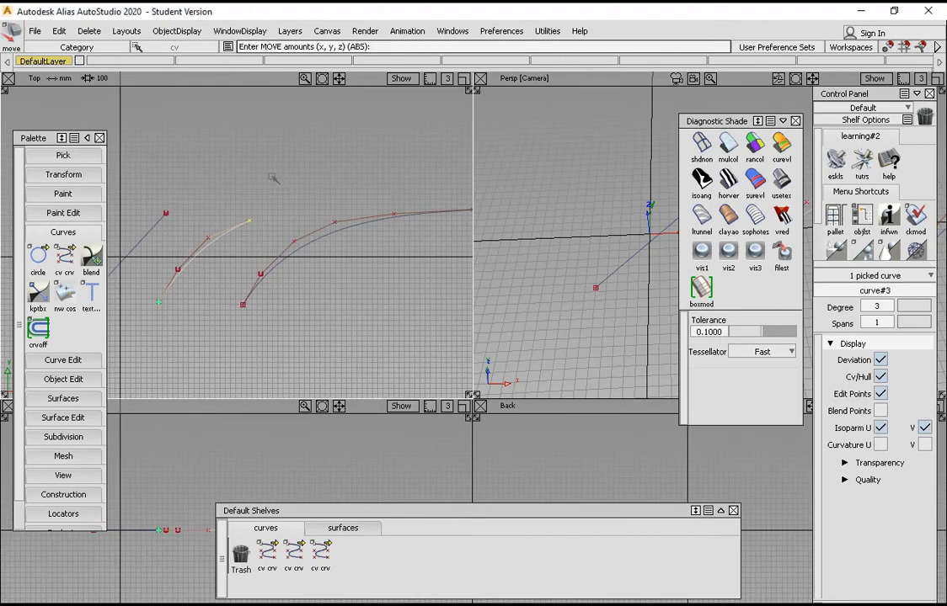
{"action": "left_click_drag", "start_coordinate": [267, 175], "coordinate": [309, 173]}
- Shift the Default Shelves window aside and raise the picked end CV off the ground line in the Left view
{"action": "left_click_drag", "start_coordinate": [490, 510], "coordinate": [454, 522]}
{"action": "middle_click_drag", "start_coordinate": [291, 497], "coordinate": [327, 455], "text": "alt+shift"}
{"action": "left_click_drag", "start_coordinate": [358, 457], "coordinate": [379, 415]}
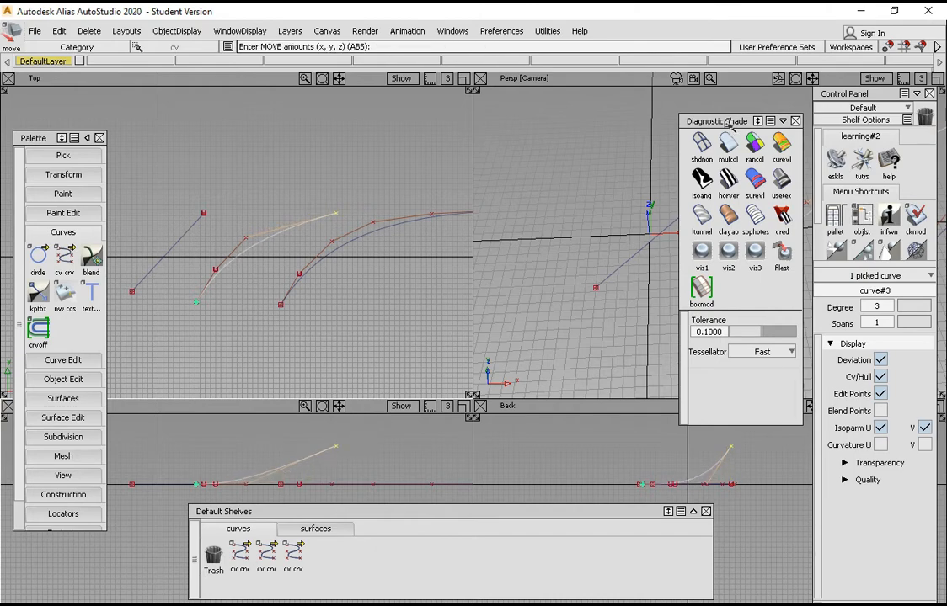
- Move the Diagnostic Shade window off the perspective view and inspect the raised degree 3 curve in 3D
{"action": "left_click_drag", "start_coordinate": [730, 122], "coordinate": [828, 144]}
{"action": "right_click_drag", "start_coordinate": [731, 223], "coordinate": [684, 227], "text": "alt+shift"}
{"action": "middle_click_drag", "start_coordinate": [684, 228], "coordinate": [684, 256], "text": "alt+shift"}
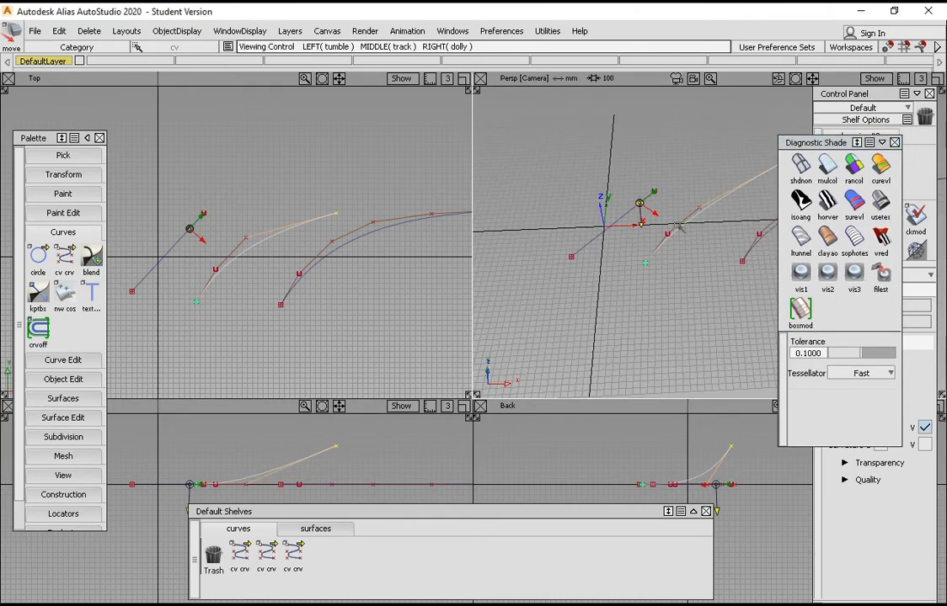
{"action": "left_click_drag", "start_coordinate": [679, 226], "coordinate": [647, 203], "text": "alt+shift"}
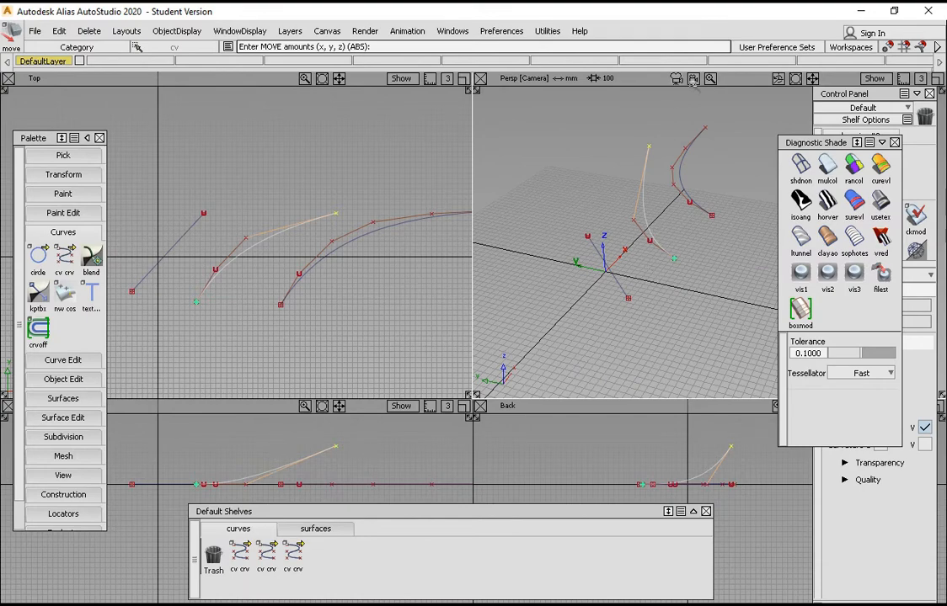
- Examine the raised end CV of the degree 3 curve across the Top, Left, Back and perspective views
{"action": "middle_click_drag", "start_coordinate": [363, 252], "coordinate": [352, 192], "text": "alt+shift"}
{"action": "right_click_drag", "start_coordinate": [352, 192], "coordinate": [321, 192], "text": "alt+shift"}
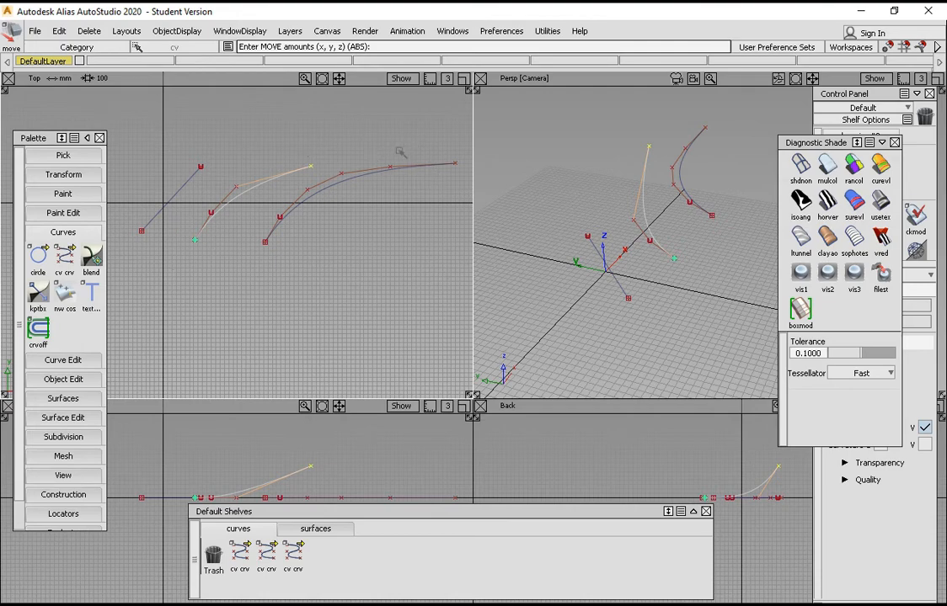
{"action": "middle_click_drag", "start_coordinate": [308, 269], "coordinate": [297, 283], "text": "alt+shift"}
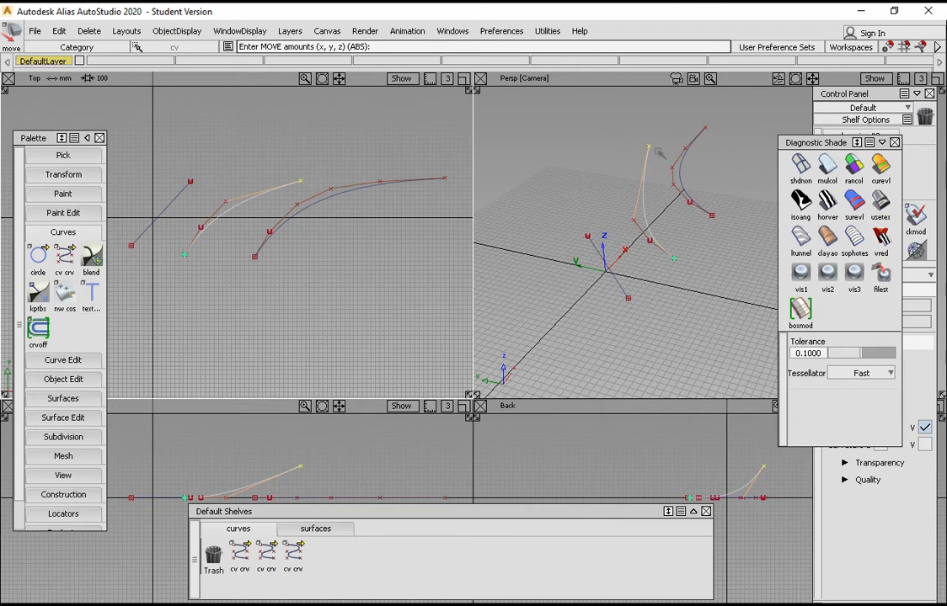
{"action": "middle_click_drag", "start_coordinate": [378, 442], "coordinate": [387, 428], "text": "alt+shift"}
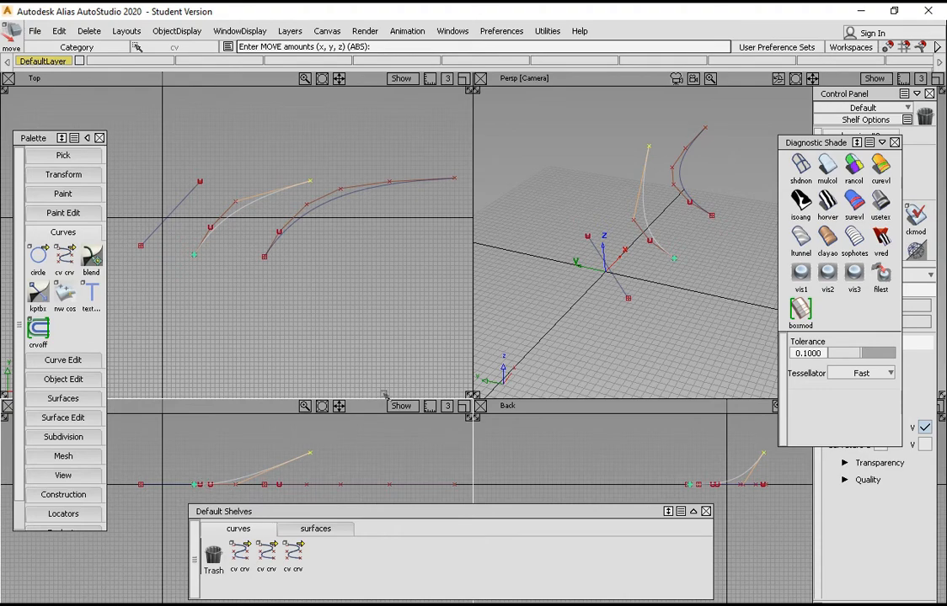
{"action": "middle_click_drag", "start_coordinate": [762, 484], "coordinate": [580, 462], "text": "alt+shift"}
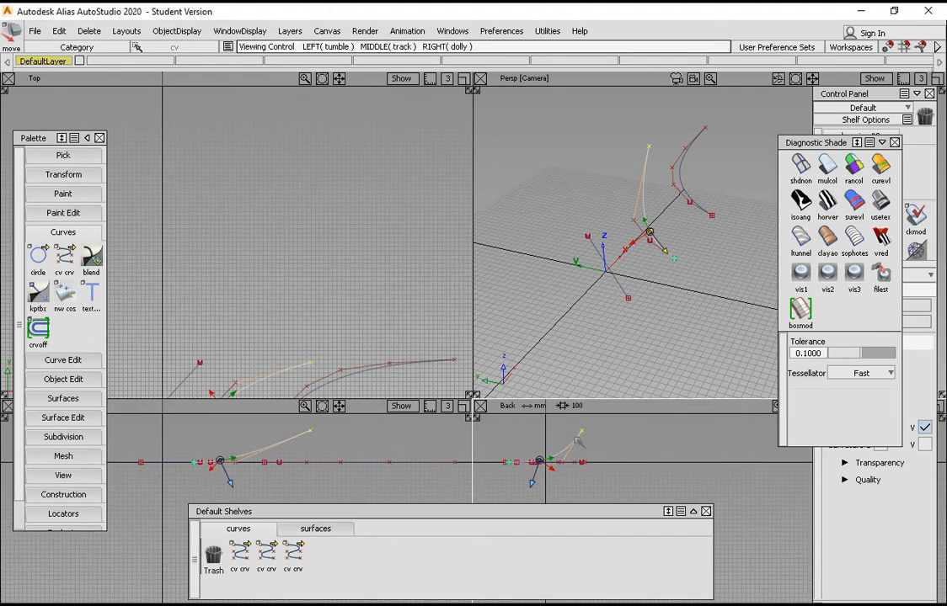
{"action": "left_click", "coordinate": [566, 444], "text": "alt+shift"}
{"action": "middle_click_drag", "start_coordinate": [329, 302], "coordinate": [300, 179], "text": "alt+shift"}
{"action": "left_click", "coordinate": [253, 246], "text": "alt+shift"}
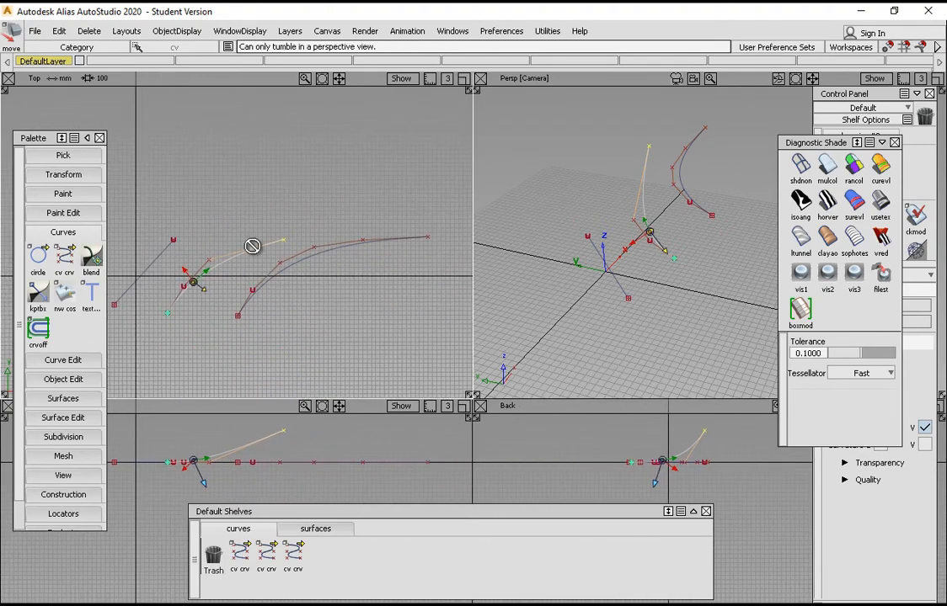
{"action": "right_click_drag", "start_coordinate": [255, 251], "coordinate": [264, 292], "text": "alt+shift"}
{"action": "middle_click_drag", "start_coordinate": [264, 291], "coordinate": [288, 272], "text": "alt+shift"}
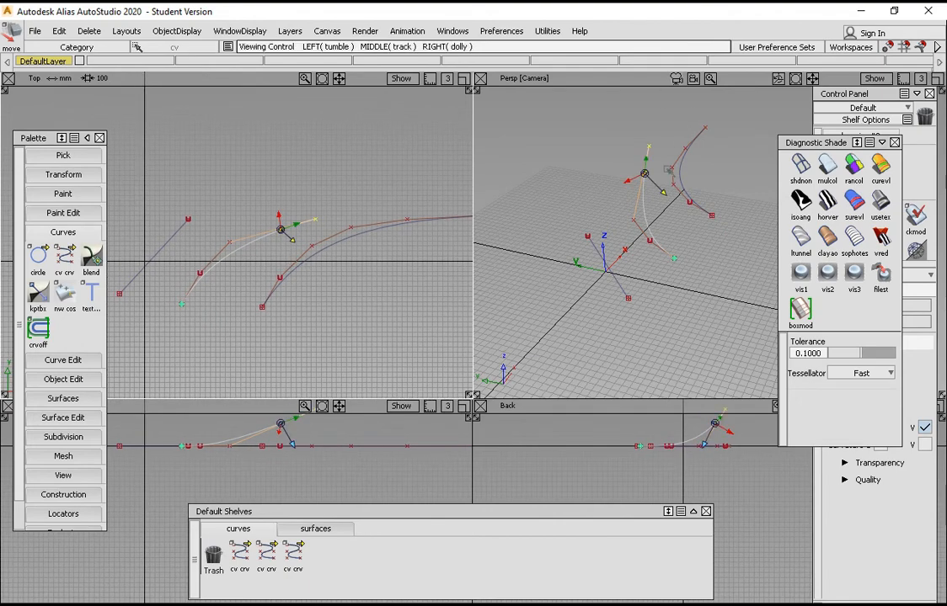
{"action": "left_click_drag", "start_coordinate": [607, 237], "coordinate": [642, 227], "text": "alt+shift"}
{"action": "left_click", "coordinate": [654, 224], "text": "alt+shift"}
{"action": "left_click_drag", "start_coordinate": [691, 288], "coordinate": [626, 305], "text": "alt+shift"}
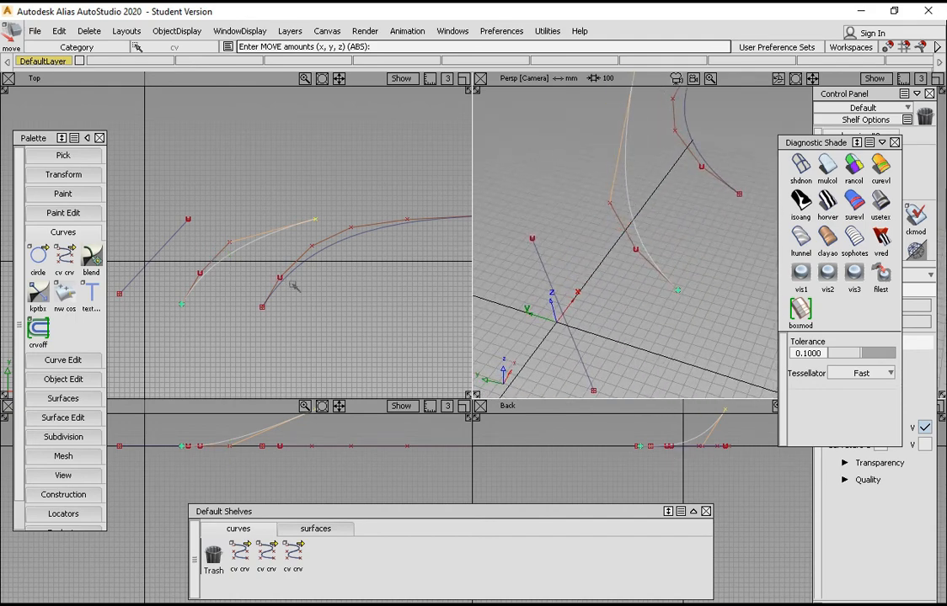
- Pick the degree 3 curve's third CV, next to its raised end, and raise it slightly in the Left view
{"action": "middle_click_drag", "start_coordinate": [294, 268], "coordinate": [343, 251], "text": "alt+shift"}
{"action": "left_click", "coordinate": [273, 231]}
{"action": "left_click_drag", "start_coordinate": [274, 231], "coordinate": [313, 243], "text": "ctrl+shift"}
{"action": "left_click", "coordinate": [285, 234]}
{"action": "middle_click_drag", "start_coordinate": [368, 388], "coordinate": [372, 380], "text": "alt+shift"}
{"action": "left_click_drag", "start_coordinate": [389, 460], "coordinate": [337, 470], "text": "ctrl+shift"}
{"action": "right_click_drag", "start_coordinate": [329, 470], "coordinate": [317, 433], "text": "alt+shift"}
{"action": "mouse_move", "coordinate": [317, 433]}
{"action": "middle_mouse_down", "text": "alt+shift"}
{"action": "mouse_move", "coordinate": [319, 472]}
{"action": "mouse_move", "coordinate": [323, 452]}
{"action": "middle_mouse_up", "text": "alt+shift"}
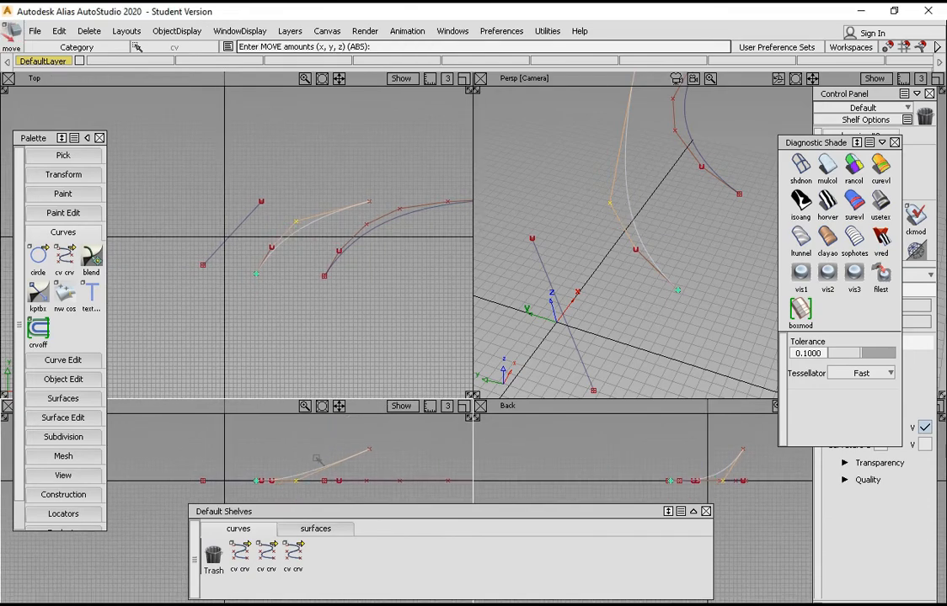
{"action": "mouse_move", "coordinate": [318, 459]}
{"action": "right_mouse_down"}
{"action": "mouse_move", "coordinate": [318, 438]}
{"action": "mouse_move", "coordinate": [318, 455]}
{"action": "right_mouse_up"}
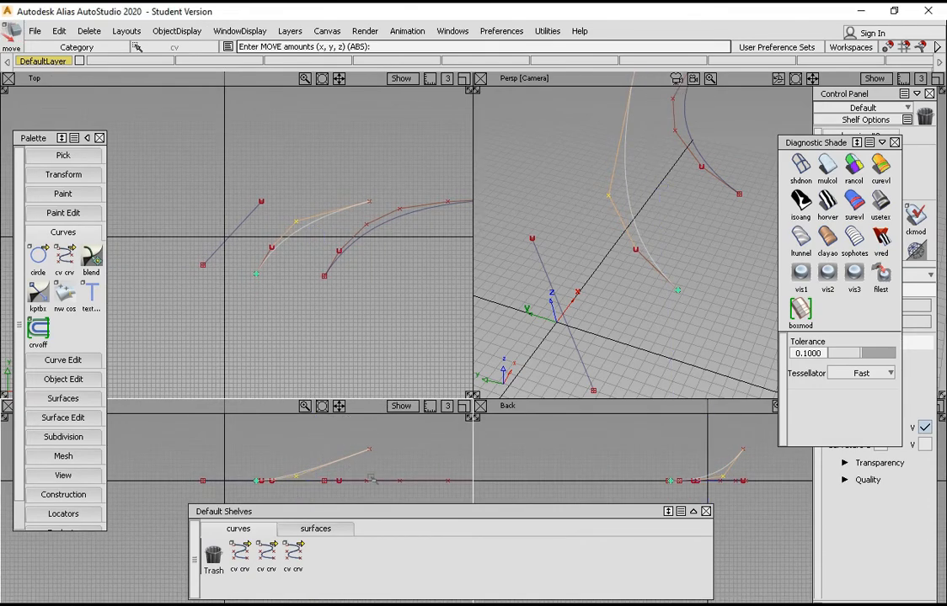
- Pick the degree 3 curve's end CV again, raise it further and move it inward in the Left view
{"action": "left_click", "coordinate": [368, 450]}
{"action": "right_click_drag", "start_coordinate": [399, 472], "coordinate": [401, 459]}
{"action": "mouse_move", "coordinate": [402, 459]}
{"action": "left_mouse_down"}
{"action": "mouse_move", "coordinate": [383, 472]}
{"action": "mouse_move", "coordinate": [385, 464]}
{"action": "left_mouse_up"}
{"action": "middle_click_drag", "start_coordinate": [342, 446], "coordinate": [354, 436], "text": "alt+shift"}
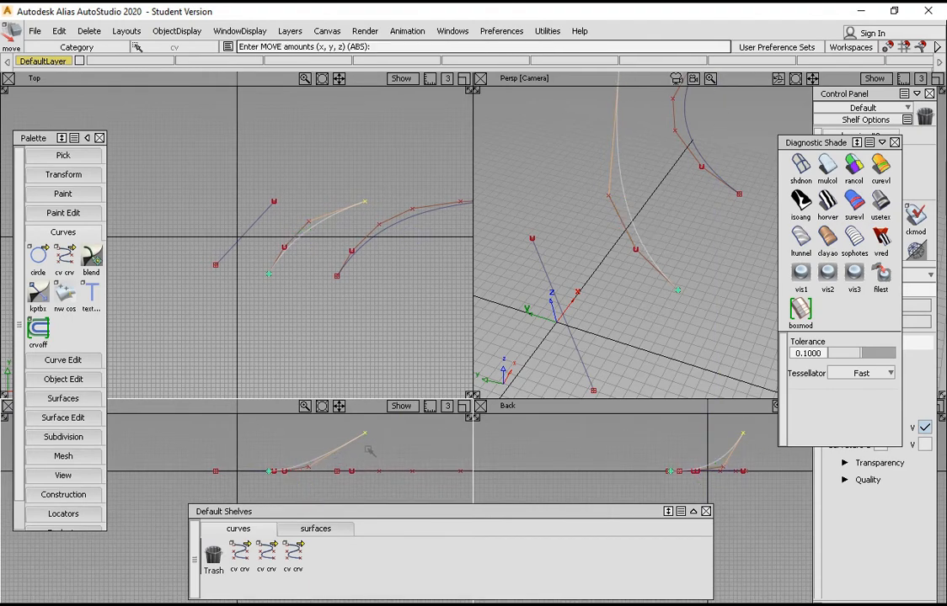
- Pick the third CV again, maximize the Left view and raise the CV a little more with the Move tool
{"action": "right_click_drag", "start_coordinate": [368, 450], "coordinate": [374, 419], "text": "ctrl+shift"}
{"action": "left_click", "coordinate": [309, 469]}
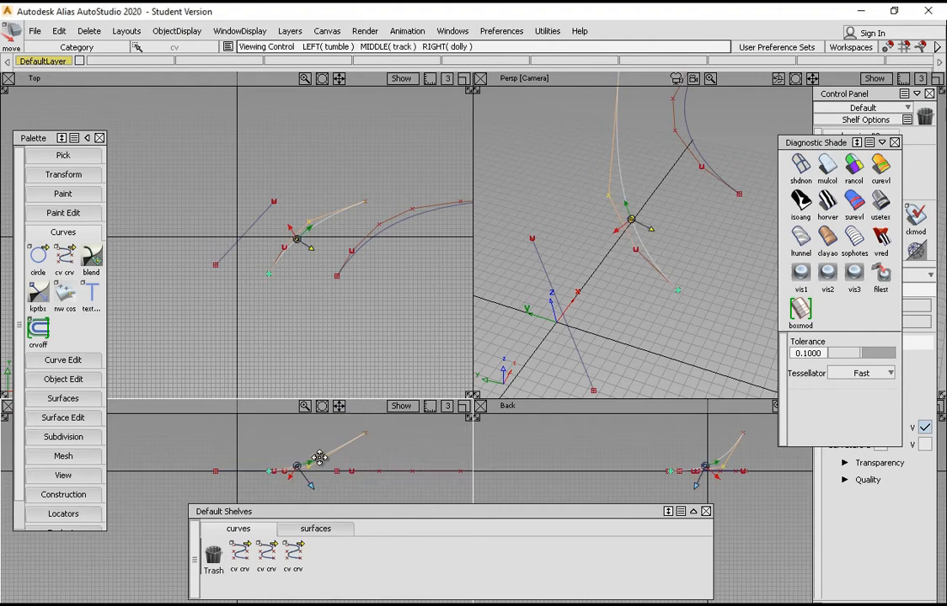
{"action": "middle_click_drag", "start_coordinate": [316, 454], "coordinate": [331, 461], "text": "alt+shift"}
{"action": "left_click", "coordinate": [462, 409]}
{"action": "middle_click_drag", "start_coordinate": [544, 367], "coordinate": [436, 385], "text": "alt+shift"}
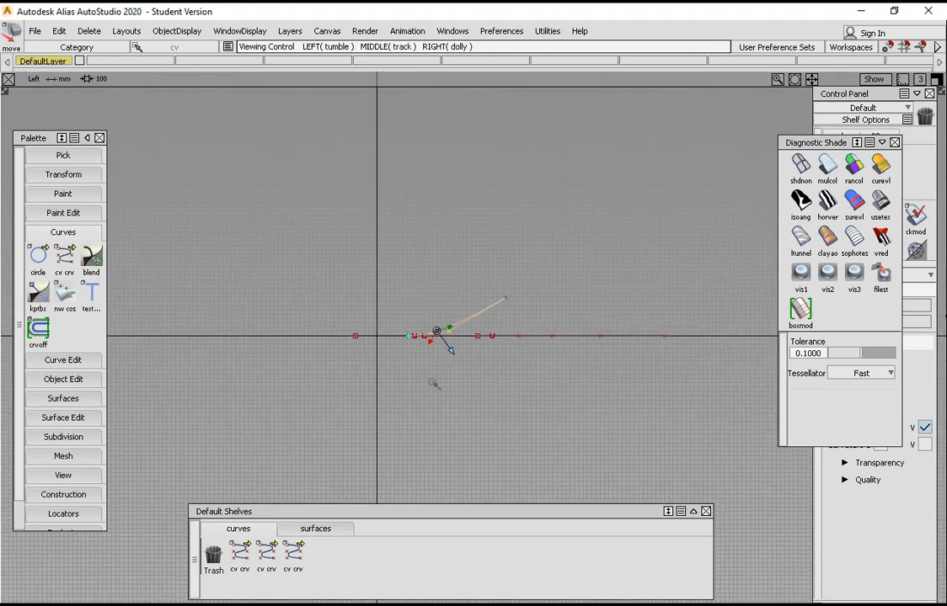
{"action": "right_click_drag", "start_coordinate": [435, 385], "coordinate": [486, 323], "text": "alt+shift"}
{"action": "middle_click_drag", "start_coordinate": [493, 334], "coordinate": [442, 328], "text": "alt+shift"}
{"action": "left_click", "coordinate": [445, 302], "text": "alt+shift"}
{"action": "right_click_drag", "start_coordinate": [445, 302], "coordinate": [463, 311], "text": "alt+shift"}
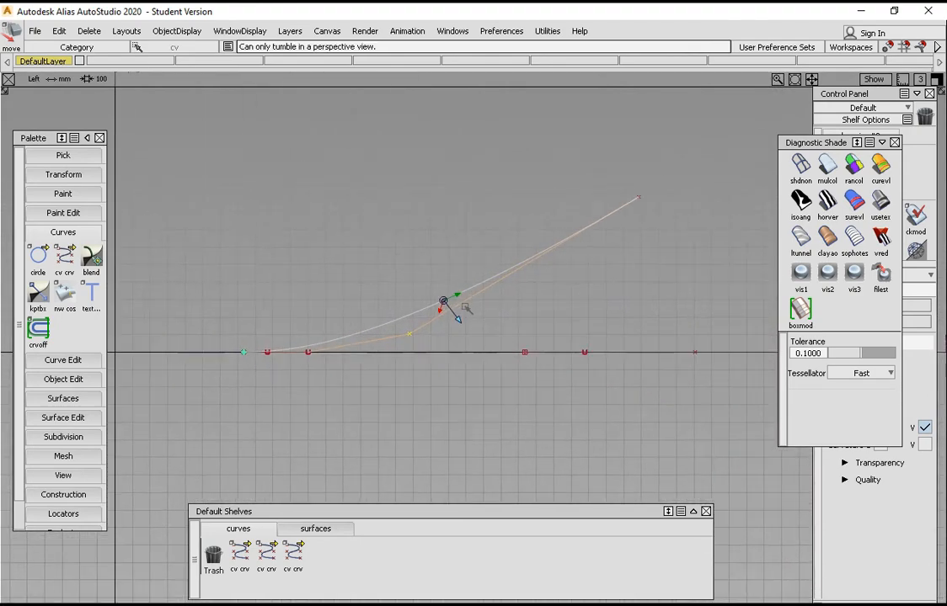
{"action": "mouse_move", "coordinate": [395, 265]}
{"action": "right_mouse_down"}
{"action": "mouse_move", "coordinate": [396, 229]}
{"action": "mouse_move", "coordinate": [406, 251]}
{"action": "right_mouse_up"}
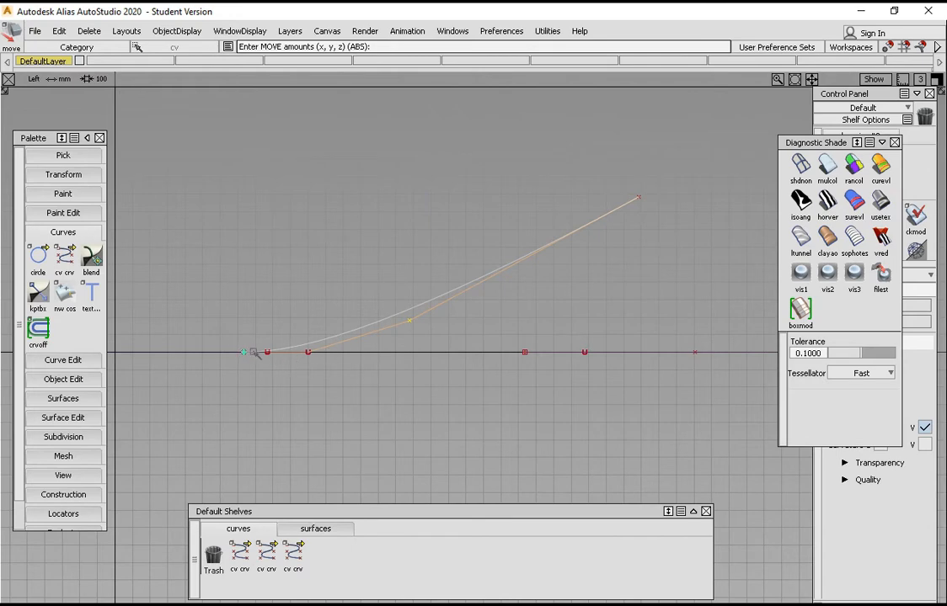
- Pick the degree 3 curve's second CV, try to move it in the Left view, and undo the attempt
{"action": "left_click", "coordinate": [307, 353]}
{"action": "mouse_move", "coordinate": [337, 273]}
{"action": "right_mouse_down"}
{"action": "mouse_move", "coordinate": [340, 175]}
{"action": "mouse_move", "coordinate": [349, 273]}
{"action": "right_mouse_up"}
{"action": "key", "text": "ctrl+z"}
{"action": "middle_click_drag", "start_coordinate": [526, 299], "coordinate": [403, 318], "text": "alt+shift"}
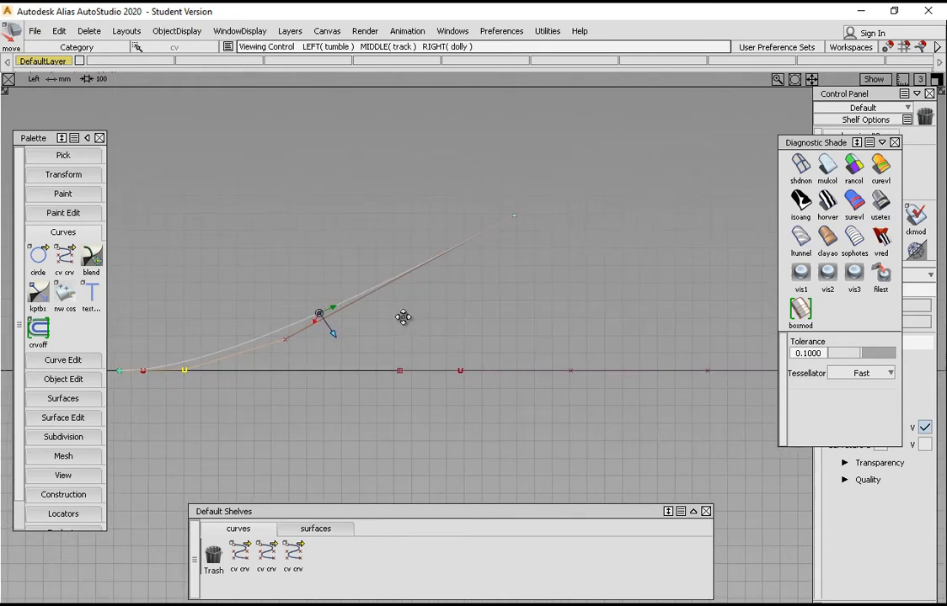
{"action": "key", "text": "ctrl+z"}
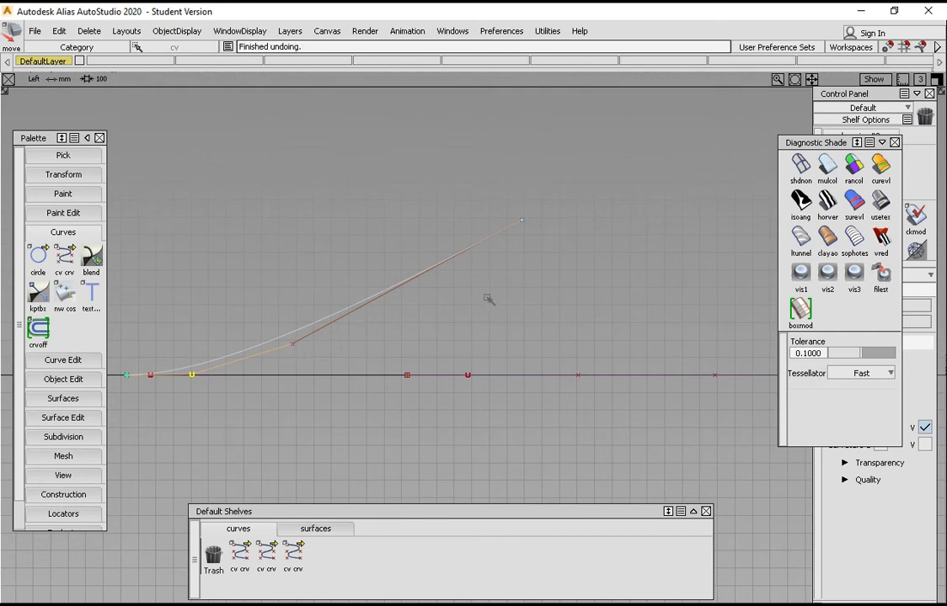
- Clear the CV pick and examine the degree 1, 3 and 5 curves in a maximized Top view
{"action": "middle_click_drag", "start_coordinate": [409, 360], "coordinate": [510, 353], "text": "alt+shift"}
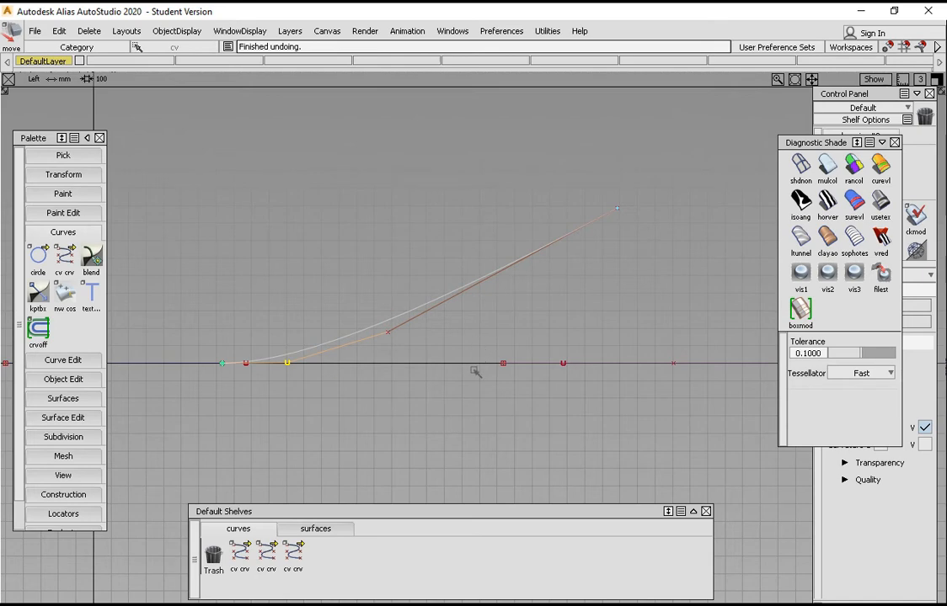
{"action": "left_click", "coordinate": [937, 80]}
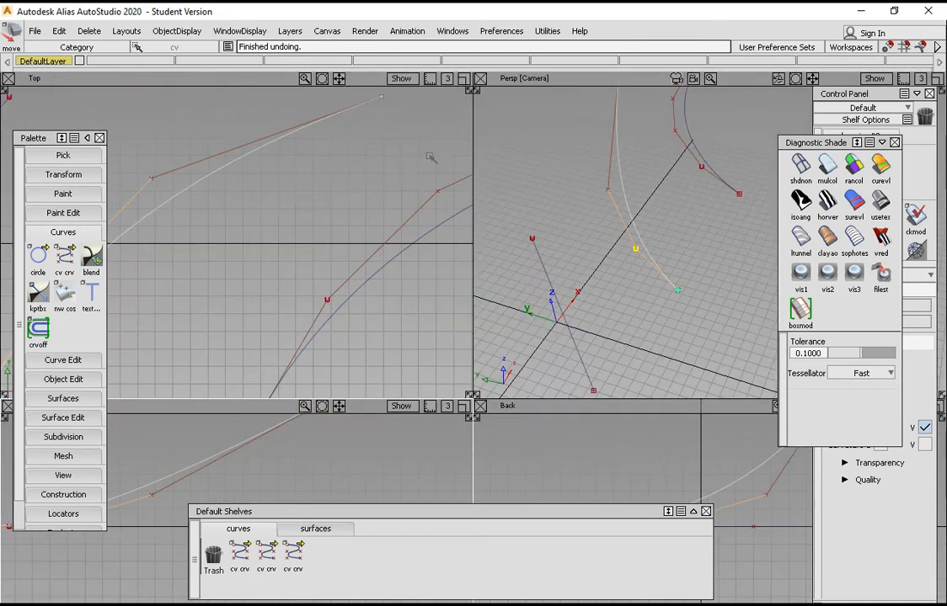
{"action": "left_click", "coordinate": [465, 80]}
{"action": "right_click_drag", "start_coordinate": [573, 245], "coordinate": [322, 208], "text": "alt+shift"}
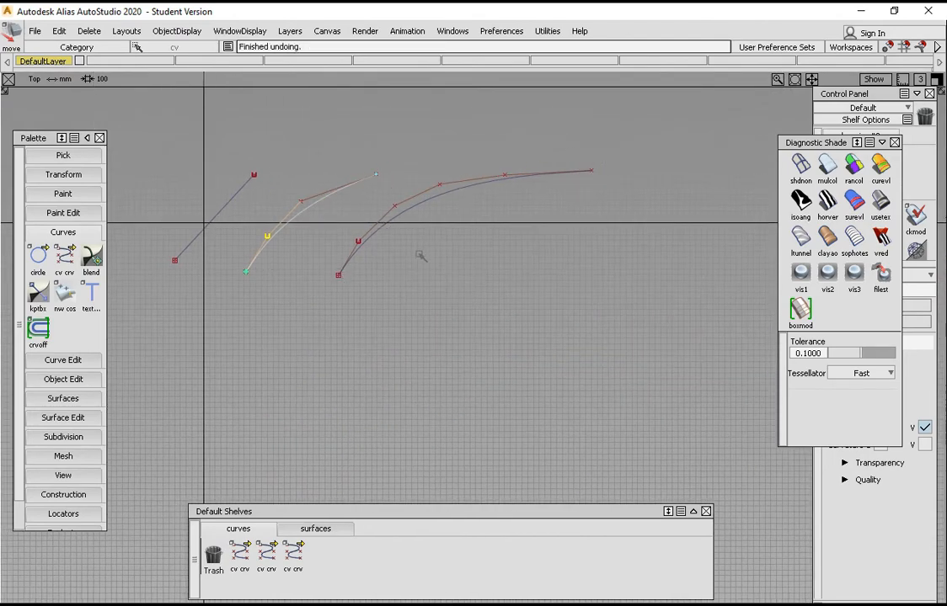
{"action": "left_click_drag", "start_coordinate": [430, 212], "coordinate": [427, 173], "text": "ctrl+shift"}
{"action": "middle_click_drag", "start_coordinate": [375, 213], "coordinate": [420, 230], "text": "alt+shift"}
{"action": "left_click", "coordinate": [367, 216], "text": "alt+shift"}
{"action": "right_click_drag", "start_coordinate": [367, 216], "coordinate": [462, 186], "text": "alt+shift"}
{"action": "middle_click_drag", "start_coordinate": [432, 209], "coordinate": [453, 206], "text": "alt+shift"}
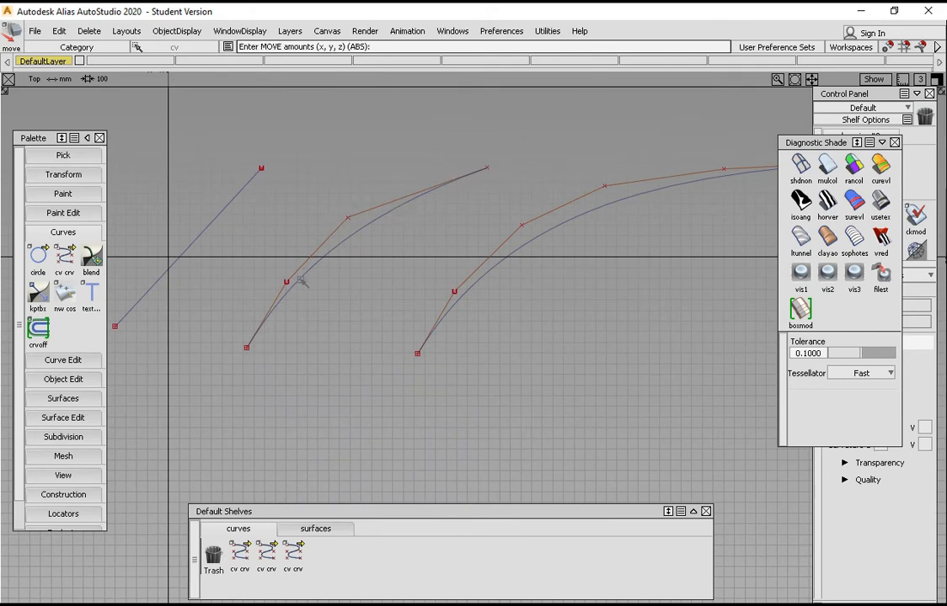
{"action": "middle_click_drag", "start_coordinate": [529, 167], "coordinate": [342, 344], "text": "alt+shift"}
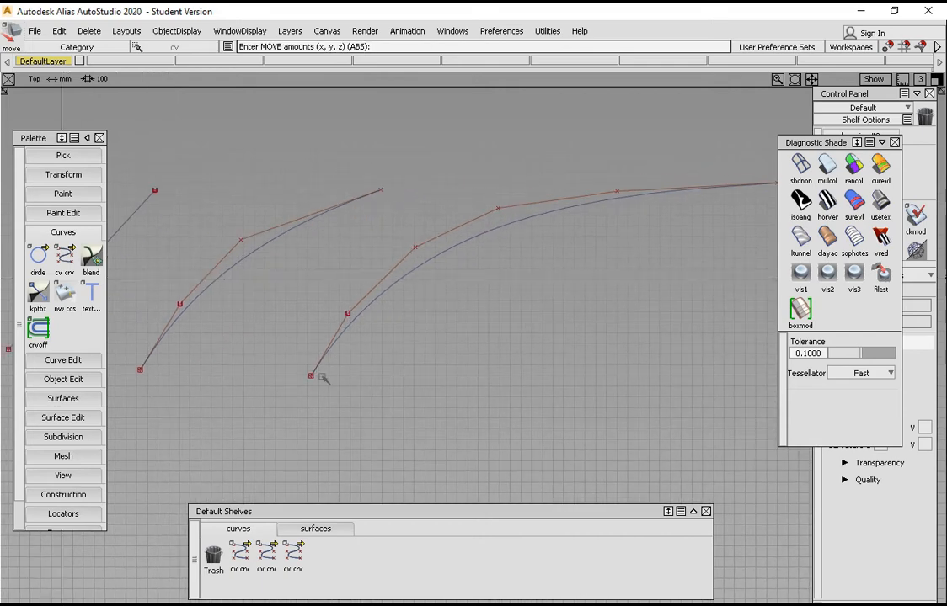
{"action": "middle_click_drag", "start_coordinate": [487, 261], "coordinate": [395, 305], "text": "alt+shift"}
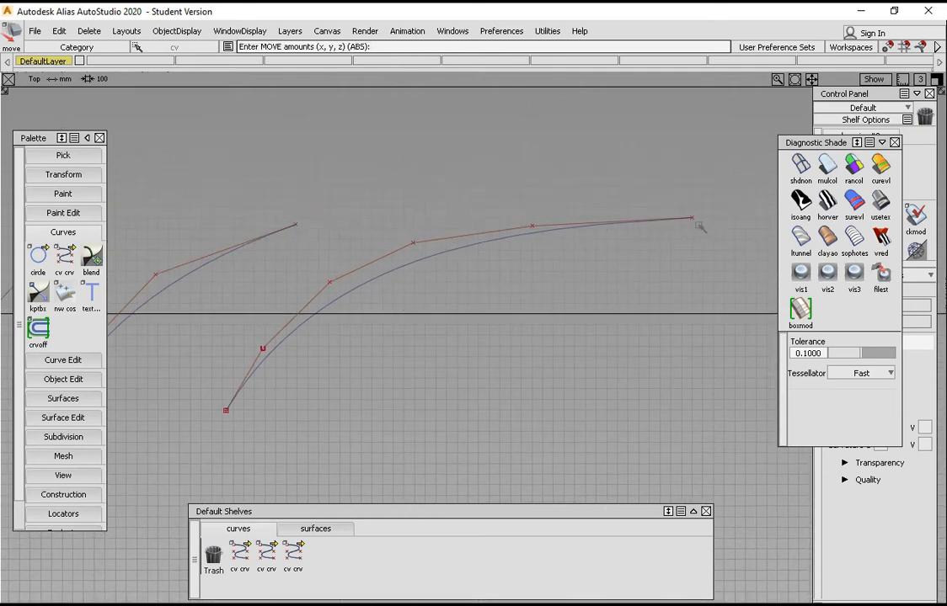
{"action": "middle_click_drag", "start_coordinate": [302, 230], "coordinate": [354, 233], "text": "alt+shift"}
{"action": "middle_click_drag", "start_coordinate": [253, 262], "coordinate": [220, 277], "text": "alt+shift"}
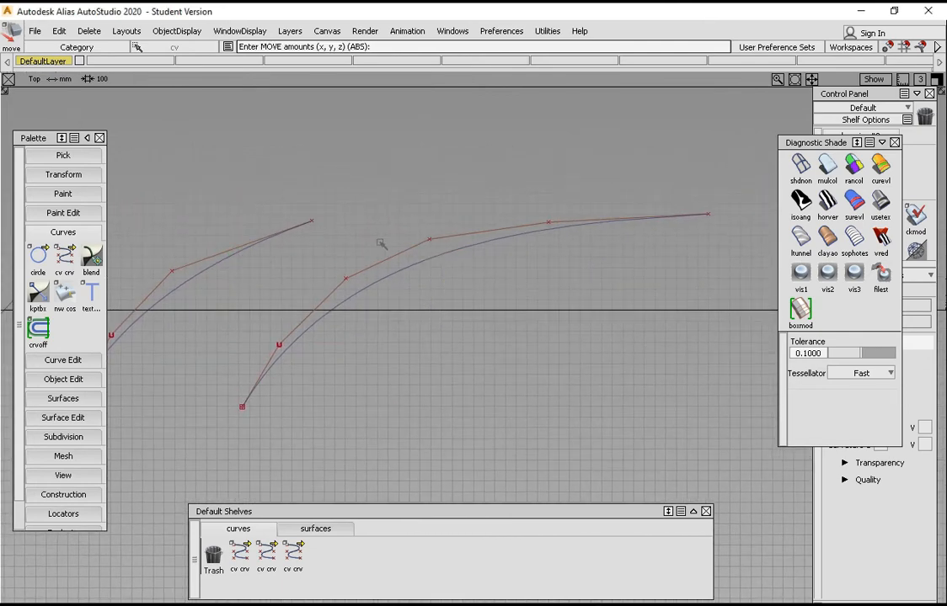
- Pick the degree 5 curve's fourth CV, try moving it down toward the curve in the Top view, and undo the move
{"action": "left_click_drag", "start_coordinate": [381, 241], "coordinate": [454, 268], "text": "ctrl+shift"}
{"action": "middle_click_drag", "start_coordinate": [455, 268], "coordinate": [435, 274], "text": "alt+shift"}
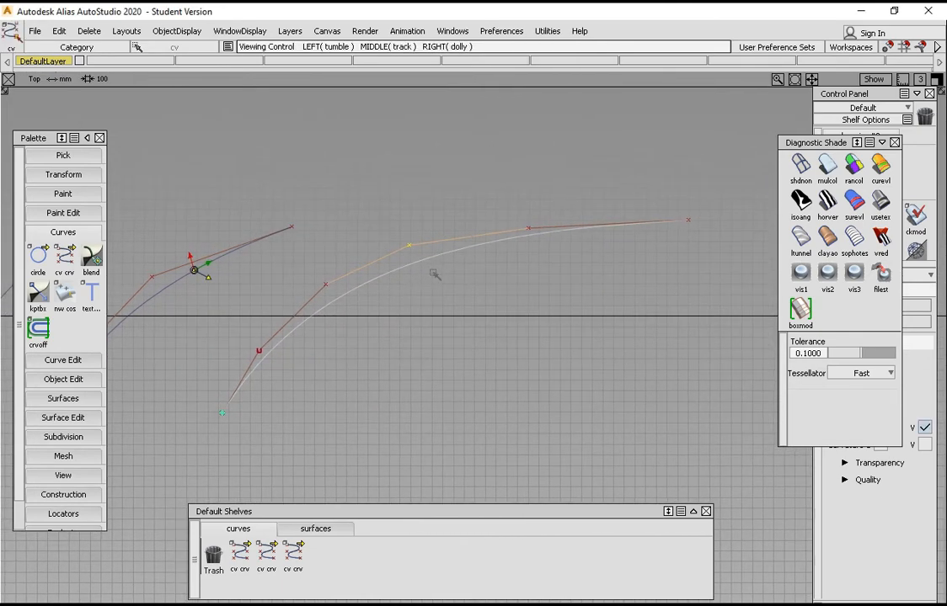
{"action": "middle_click_drag", "start_coordinate": [442, 221], "coordinate": [447, 160], "text": "ctrl+shift"}
{"action": "right_click_drag", "start_coordinate": [448, 161], "coordinate": [448, 184]}
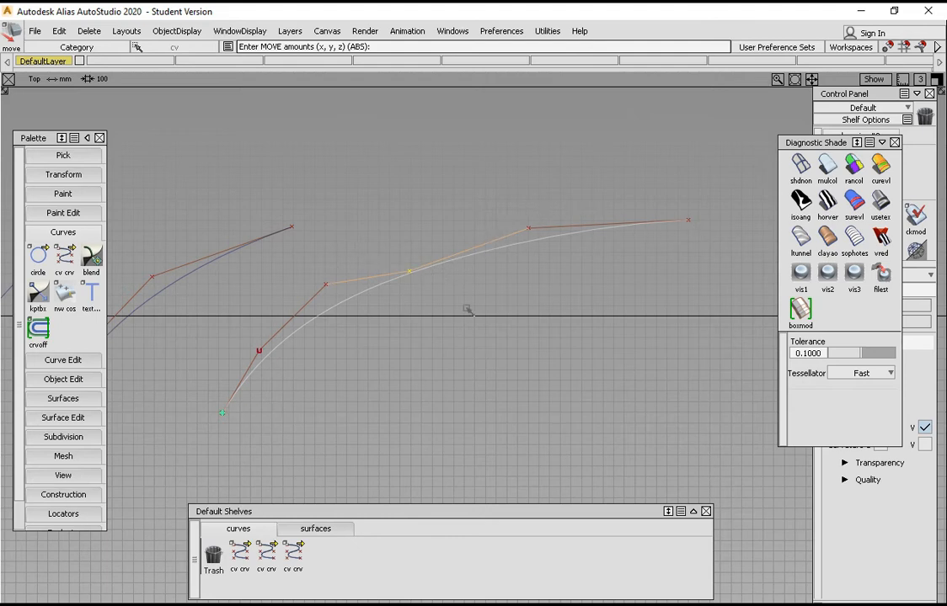
{"action": "middle_click_drag", "start_coordinate": [468, 310], "coordinate": [440, 296], "text": "alt+shift"}
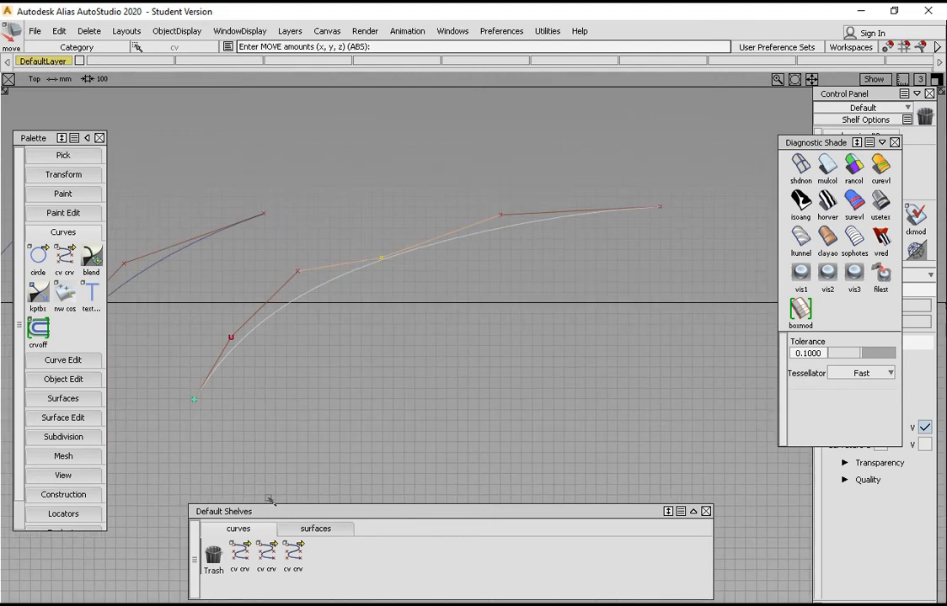
{"action": "left_click_drag", "start_coordinate": [284, 509], "coordinate": [284, 499]}
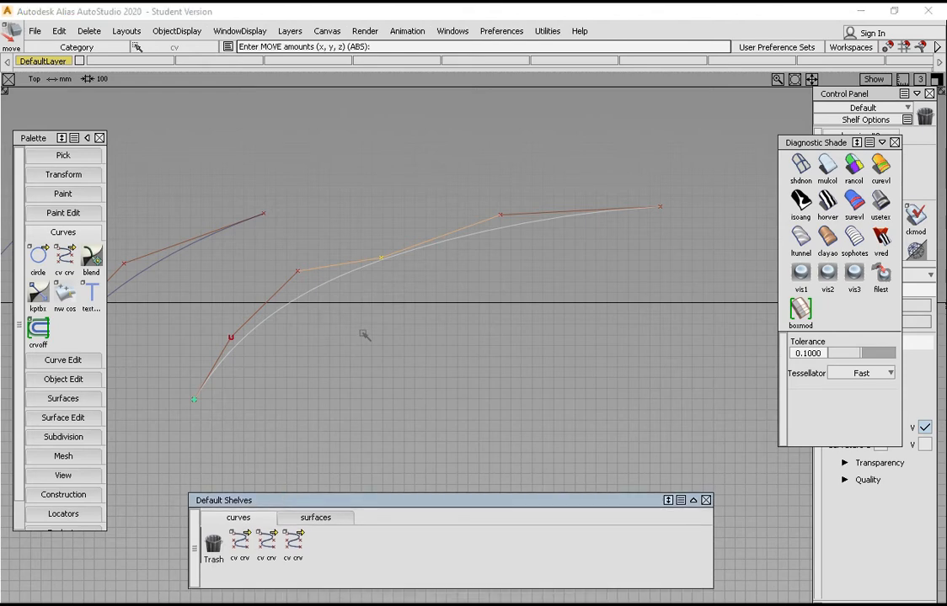
{"action": "middle_click_drag", "start_coordinate": [439, 318], "coordinate": [426, 335], "text": "alt+shift"}
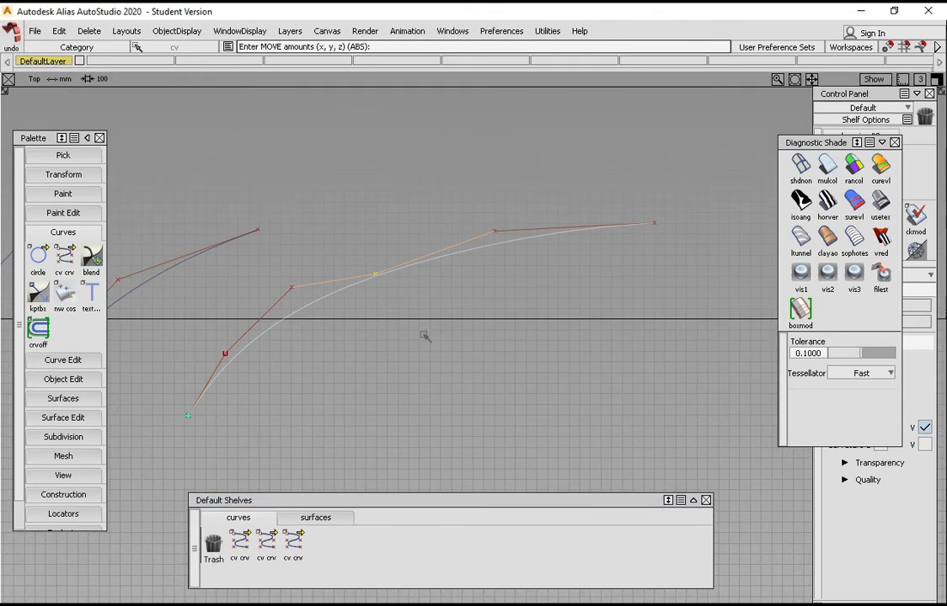
{"action": "key", "text": "ctrl+z"}
- Pick the degree 5 curve's fifth CV and move it slightly outward toward the curve's far end in the Top view
{"action": "left_click_drag", "start_coordinate": [487, 263], "coordinate": [473, 224], "text": "ctrl+shift"}
{"action": "mouse_move", "coordinate": [431, 237]}
{"action": "left_mouse_down", "text": "ctrl+shift"}
{"action": "mouse_move", "coordinate": [460, 254]}
{"action": "mouse_move", "coordinate": [489, 240]}
{"action": "left_mouse_up", "text": "ctrl+shift"}
{"action": "left_click", "coordinate": [494, 234]}
{"action": "middle_click_drag", "start_coordinate": [500, 279], "coordinate": [486, 194], "text": "ctrl+shift"}
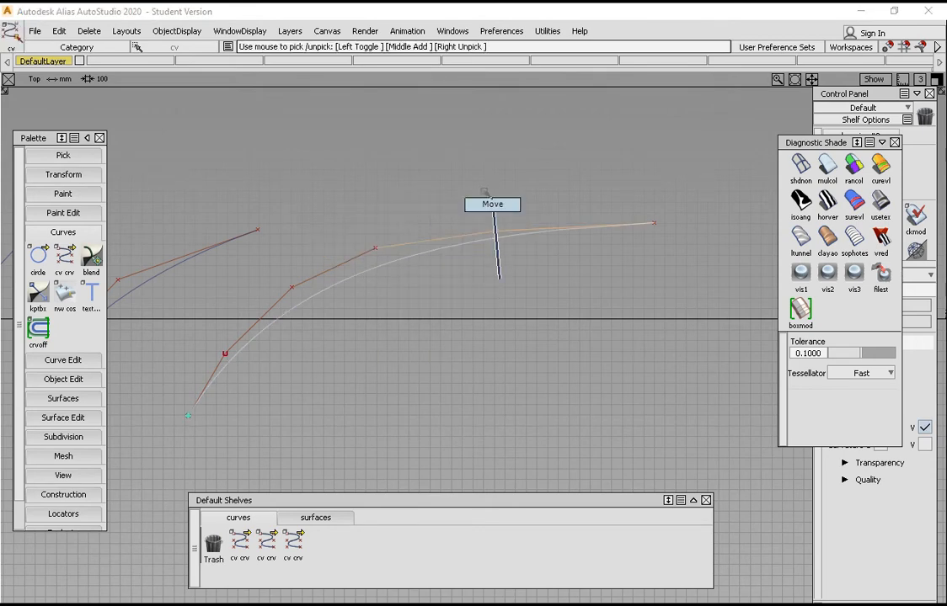
{"action": "mouse_move", "coordinate": [455, 203]}
{"action": "left_mouse_down"}
{"action": "mouse_move", "coordinate": [436, 203]}
{"action": "mouse_move", "coordinate": [460, 197]}
{"action": "left_mouse_up"}
- Pick the degree 5 curve's fourth and third CVs in turn and nudge each slightly outward to even the hull
{"action": "left_click", "coordinate": [379, 247]}
{"action": "left_click_drag", "start_coordinate": [411, 301], "coordinate": [414, 297]}
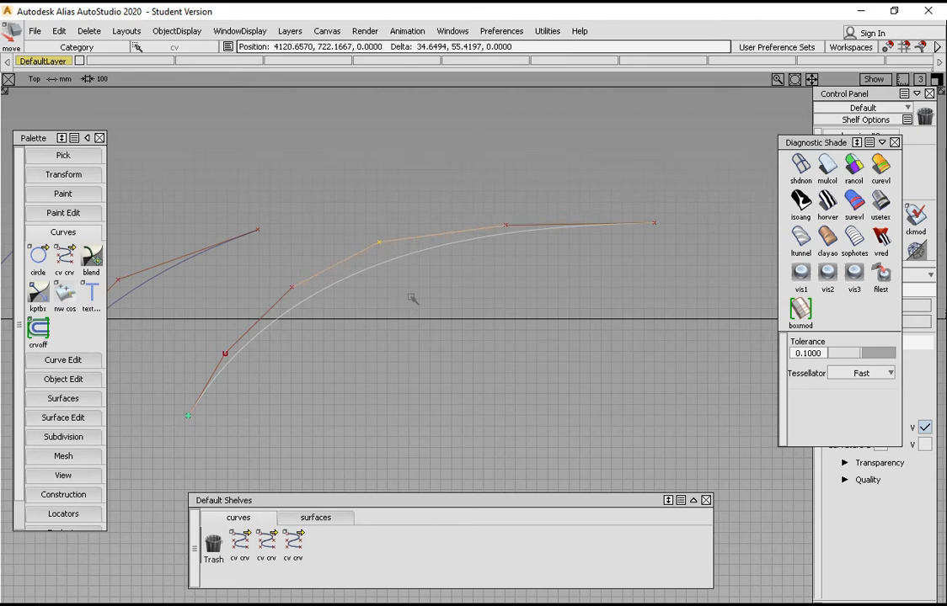
{"action": "left_click", "coordinate": [291, 288]}
{"action": "left_click_drag", "start_coordinate": [335, 325], "coordinate": [332, 320]}
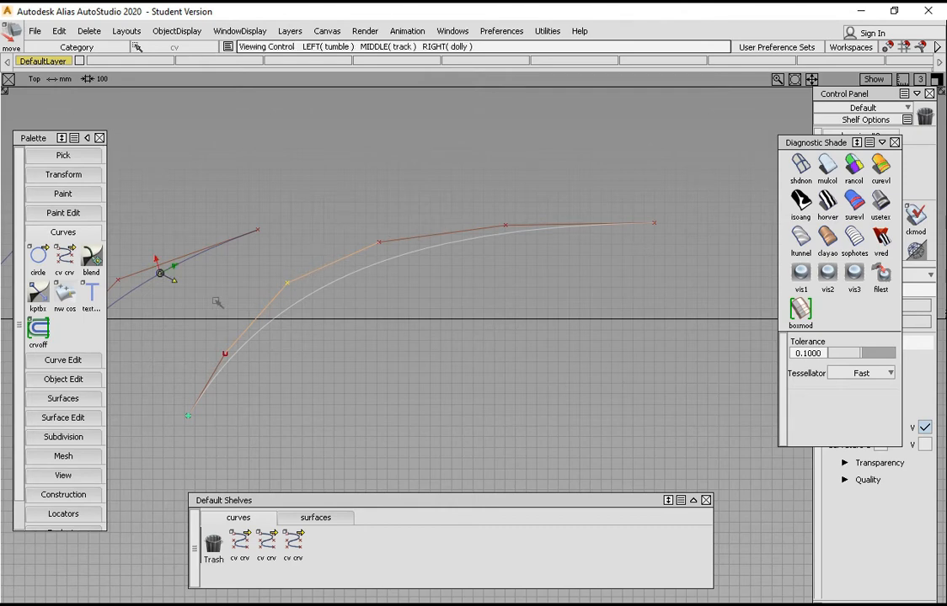
- Pick the degree 3 curve's third CV and nudge it slightly outward in the Top view
{"action": "middle_click_drag", "start_coordinate": [169, 268], "coordinate": [402, 239], "text": "alt+shift"}
{"action": "left_click", "coordinate": [368, 237]}
{"action": "left_click_drag", "start_coordinate": [368, 238], "coordinate": [382, 204]}
- Pick the degree 3 curve's second CV, move it across to the inner side of the curve, and bring it back outside for a smooth arc
{"action": "left_click", "coordinate": [300, 310]}
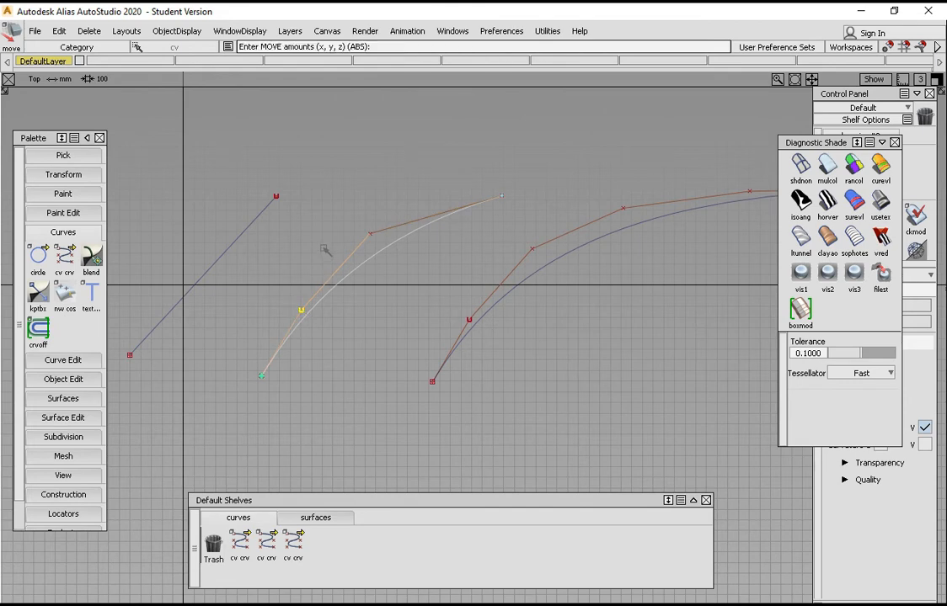
{"action": "left_click_drag", "start_coordinate": [324, 250], "coordinate": [392, 262]}
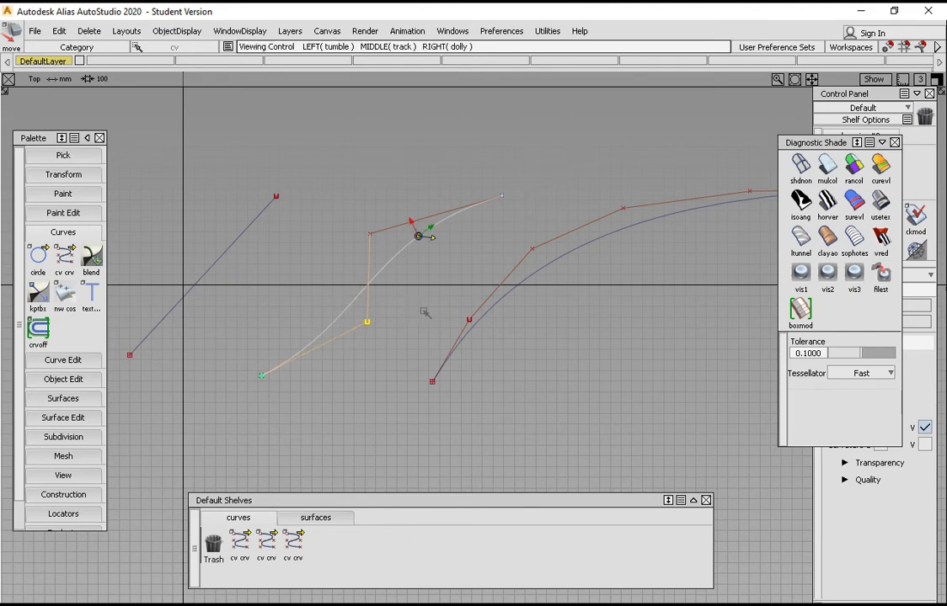
{"action": "middle_click_drag", "start_coordinate": [423, 311], "coordinate": [373, 293], "text": "alt+shift"}
{"action": "left_click_drag", "start_coordinate": [373, 294], "coordinate": [256, 318]}
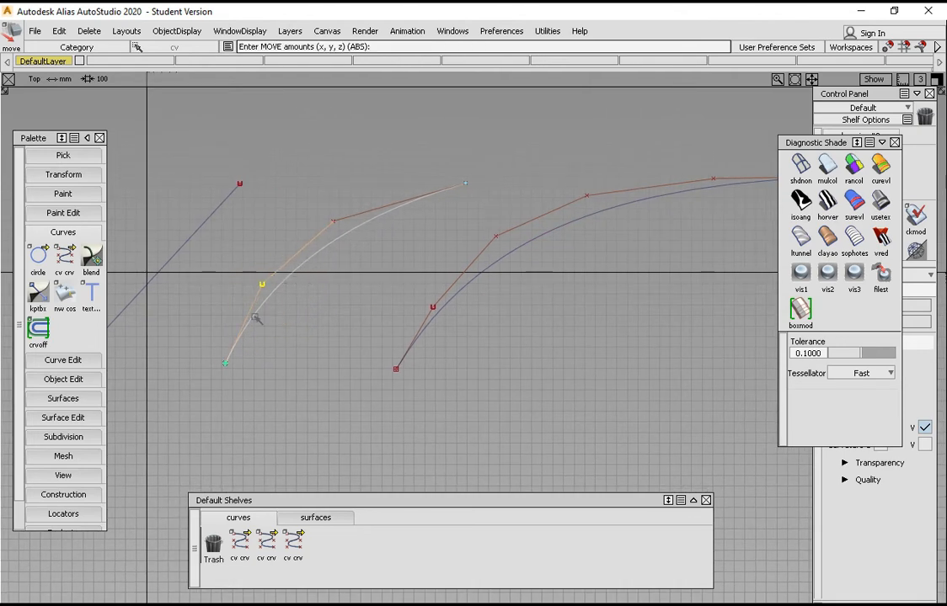
- Clear the CV pick and compare the shapes and hulls of the degree 3 and degree 5 curves in the Top view
{"action": "middle_click_drag", "start_coordinate": [332, 189], "coordinate": [317, 202], "text": "alt+shift"}
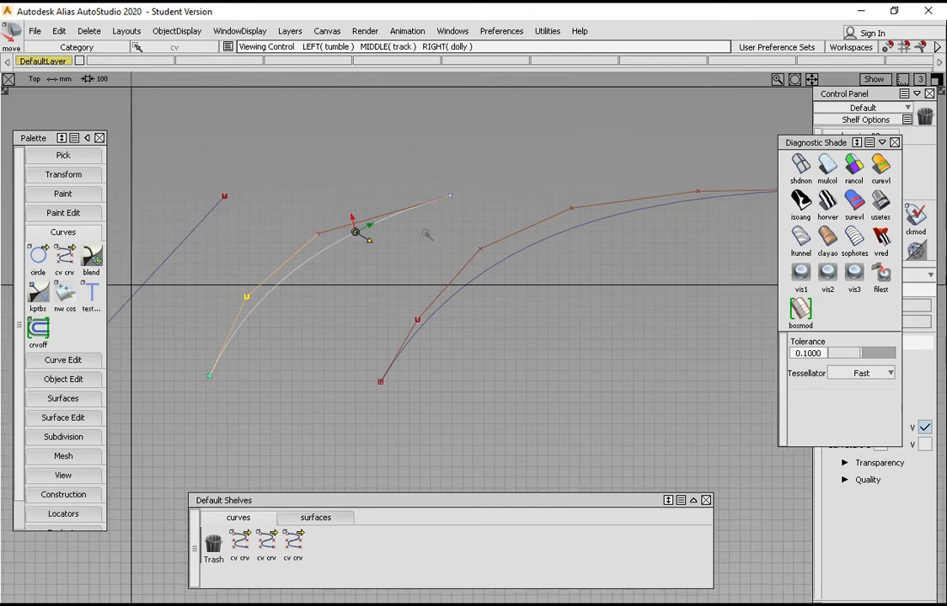
{"action": "right_click_drag", "start_coordinate": [435, 259], "coordinate": [354, 221], "text": "alt+shift"}
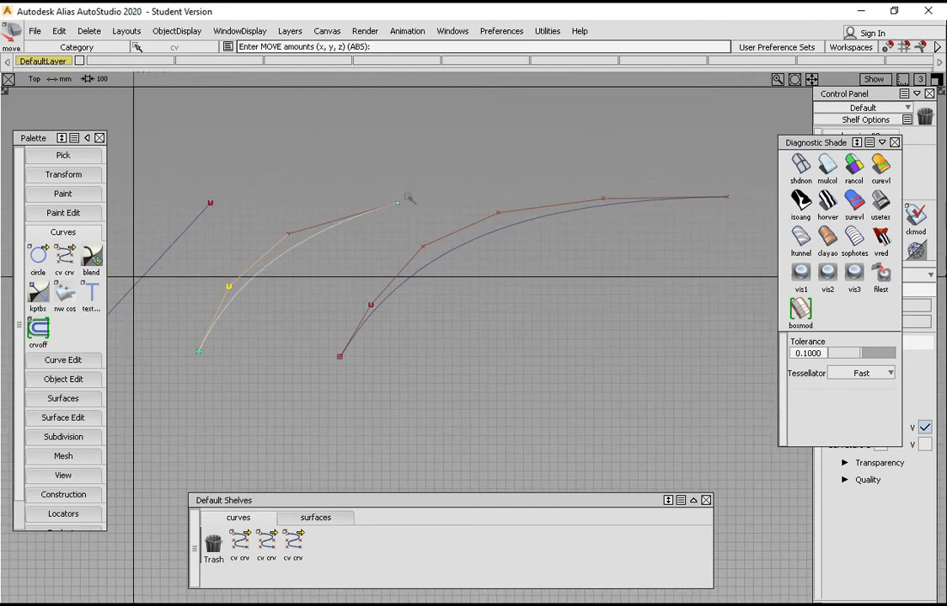
{"action": "left_click_drag", "start_coordinate": [491, 347], "coordinate": [505, 299], "text": "ctrl+shift"}
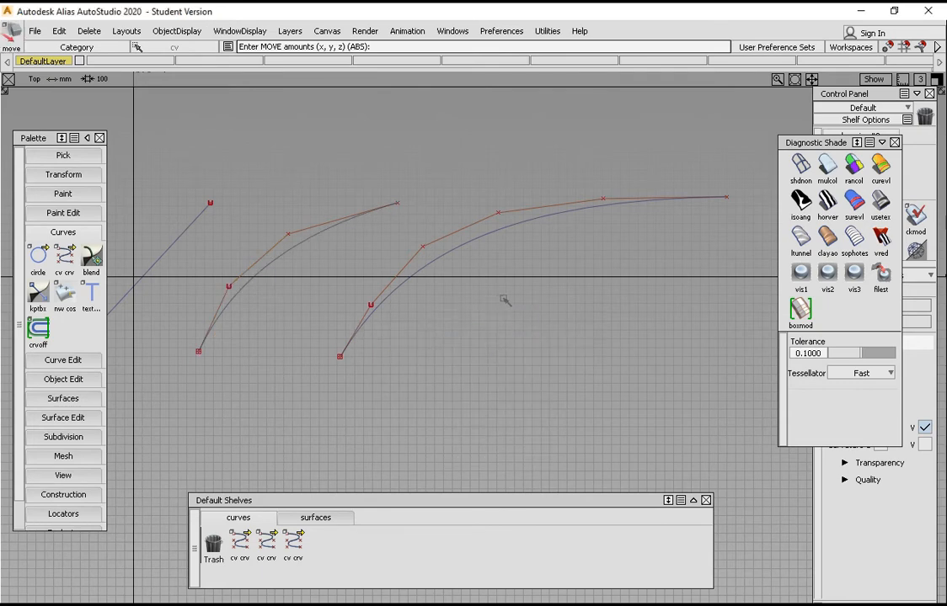
{"action": "left_click", "coordinate": [489, 233], "text": "alt+shift"}
{"action": "right_click_drag", "start_coordinate": [500, 293], "coordinate": [475, 303], "text": "alt+shift"}
{"action": "middle_click_drag", "start_coordinate": [475, 303], "coordinate": [490, 311], "text": "alt+shift"}
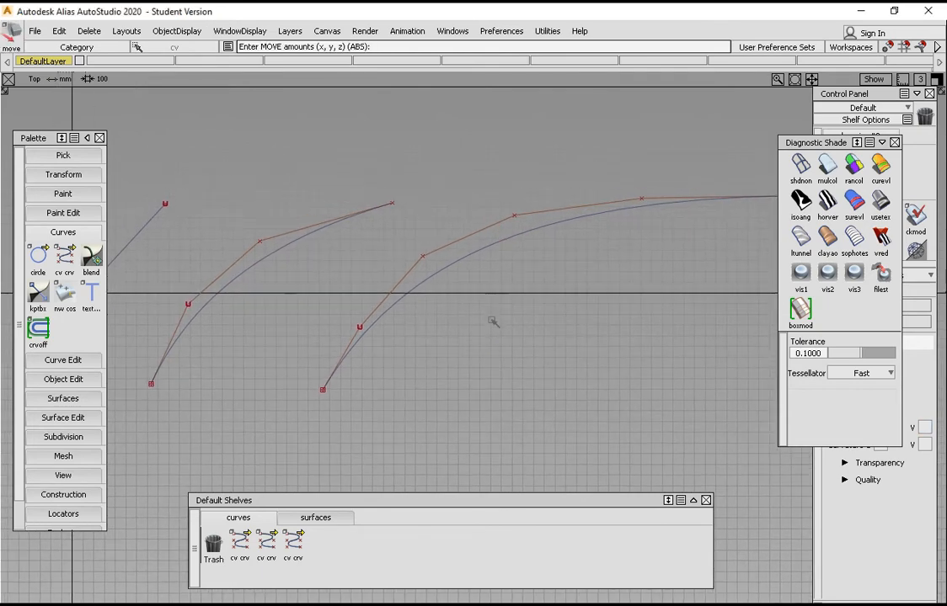
{"action": "left_click_drag", "start_coordinate": [503, 323], "coordinate": [498, 249], "text": "ctrl+shift"}
{"action": "middle_click_drag", "start_coordinate": [402, 283], "coordinate": [422, 283], "text": "alt+shift"}
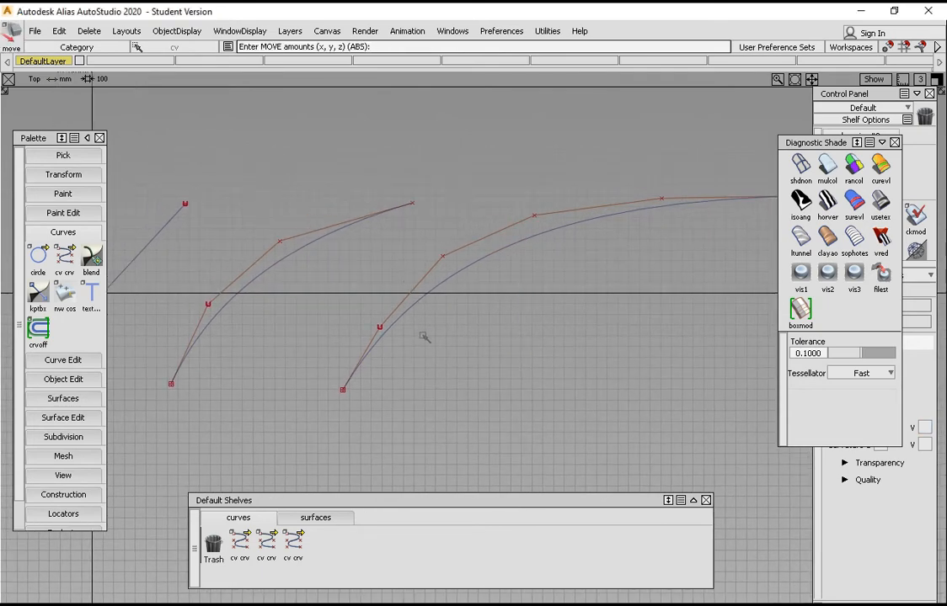
{"action": "left_click_drag", "start_coordinate": [402, 326], "coordinate": [476, 213], "text": "ctrl+shift"}
{"action": "middle_click_drag", "start_coordinate": [440, 291], "coordinate": [412, 264], "text": "alt+shift"}
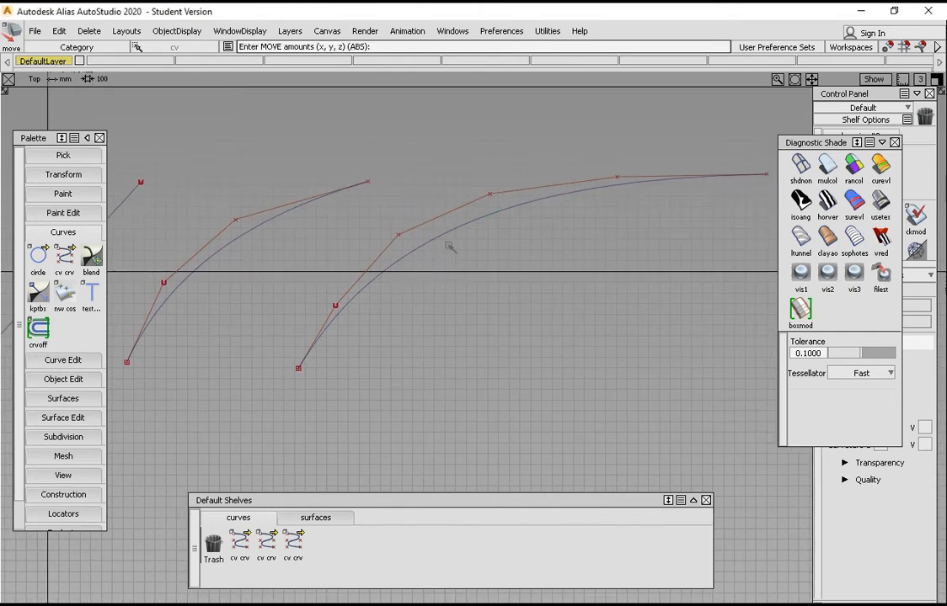
{"action": "right_click_drag", "start_coordinate": [454, 234], "coordinate": [437, 272], "text": "alt+shift"}
{"action": "middle_click_drag", "start_coordinate": [488, 272], "coordinate": [467, 294], "text": "alt+shift"}
{"action": "left_click_drag", "start_coordinate": [467, 294], "coordinate": [490, 224], "text": "ctrl+shift"}
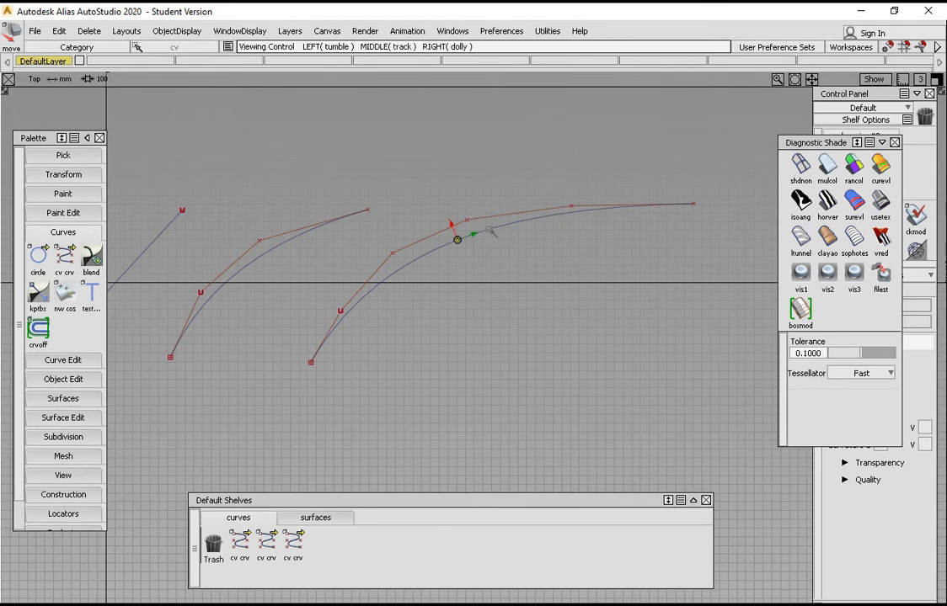
{"action": "left_click", "coordinate": [489, 230], "text": "alt+shift"}
{"action": "right_click_drag", "start_coordinate": [493, 253], "coordinate": [503, 246], "text": "alt+shift"}
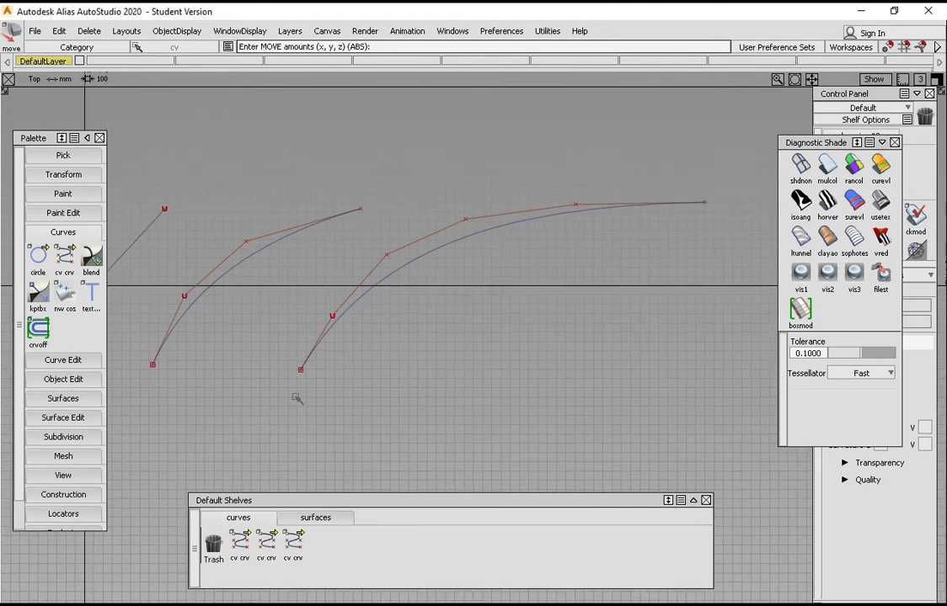
{"action": "left_click", "coordinate": [437, 247], "text": "alt+shift"}
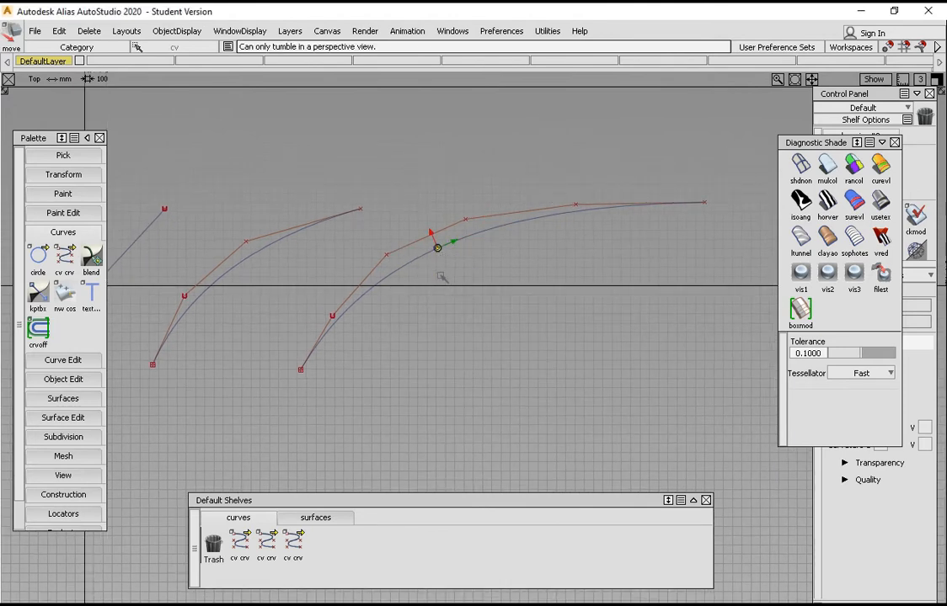
{"action": "right_click_drag", "start_coordinate": [437, 247], "coordinate": [450, 257], "text": "alt+shift"}
{"action": "left_click_drag", "start_coordinate": [440, 279], "coordinate": [441, 226], "text": "ctrl+shift"}
{"action": "middle_click_drag", "start_coordinate": [435, 248], "coordinate": [446, 242], "text": "alt+shift"}
{"action": "left_click", "coordinate": [437, 247], "text": "alt+shift"}
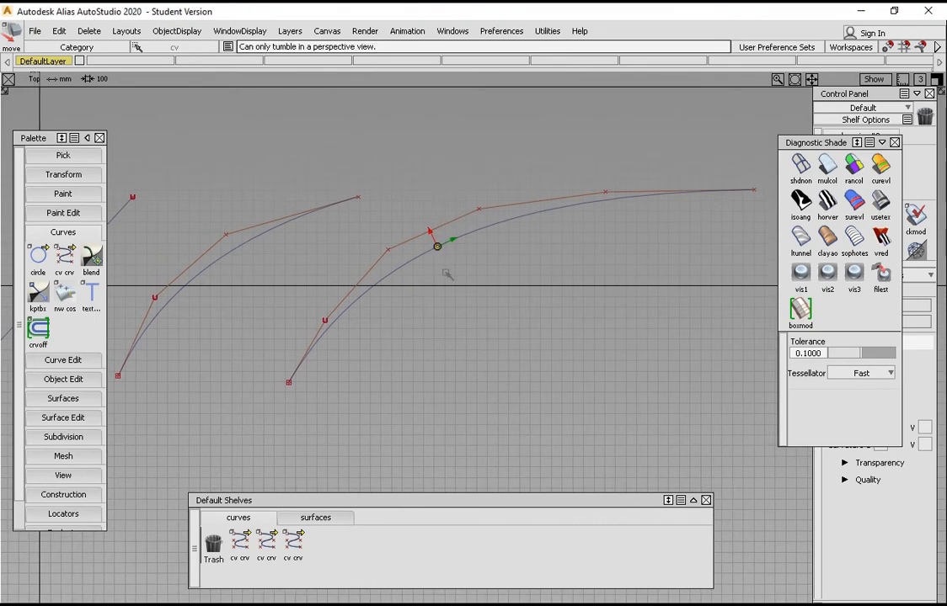
{"action": "mouse_move", "coordinate": [446, 272]}
{"action": "right_mouse_down", "text": "alt+shift"}
{"action": "mouse_move", "coordinate": [433, 263]}
{"action": "mouse_move", "coordinate": [465, 300]}
{"action": "right_mouse_up", "text": "alt+shift"}
{"action": "middle_click_drag", "start_coordinate": [470, 236], "coordinate": [469, 252], "text": "alt+shift"}
{"action": "mouse_move", "coordinate": [461, 263]}
{"action": "right_mouse_down", "text": "alt+shift"}
{"action": "mouse_move", "coordinate": [436, 321]}
{"action": "mouse_move", "coordinate": [413, 324]}
{"action": "right_mouse_up", "text": "alt+shift"}
{"action": "middle_click_drag", "start_coordinate": [397, 297], "coordinate": [444, 294], "text": "alt+shift"}
{"action": "left_click", "coordinate": [378, 254], "text": "alt+shift"}
{"action": "mouse_move", "coordinate": [379, 256]}
{"action": "right_mouse_down", "text": "alt+shift"}
{"action": "mouse_move", "coordinate": [410, 277]}
{"action": "mouse_move", "coordinate": [503, 287]}
{"action": "right_mouse_up", "text": "alt+shift"}
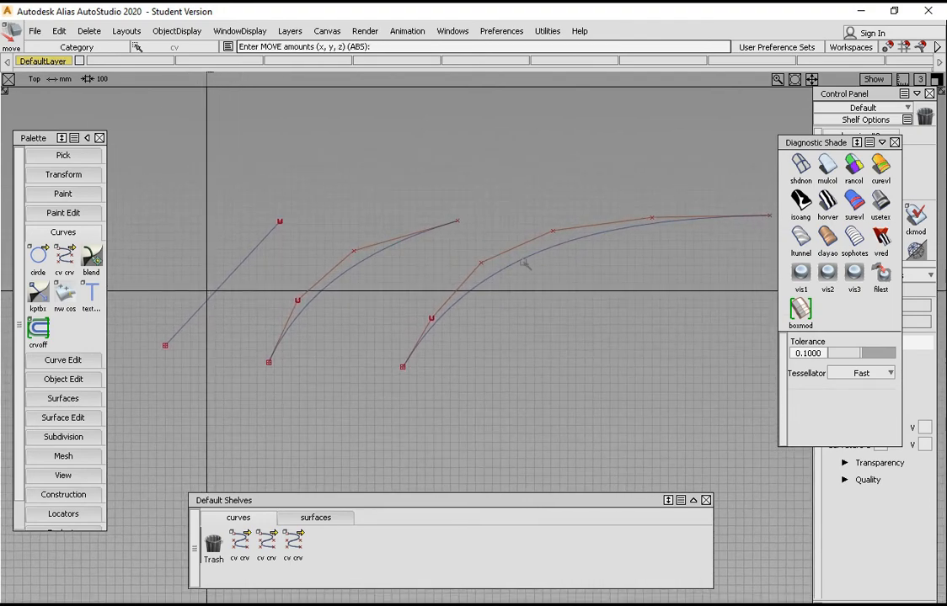
{"action": "middle_click_drag", "start_coordinate": [524, 264], "coordinate": [298, 232], "text": "alt+shift"}
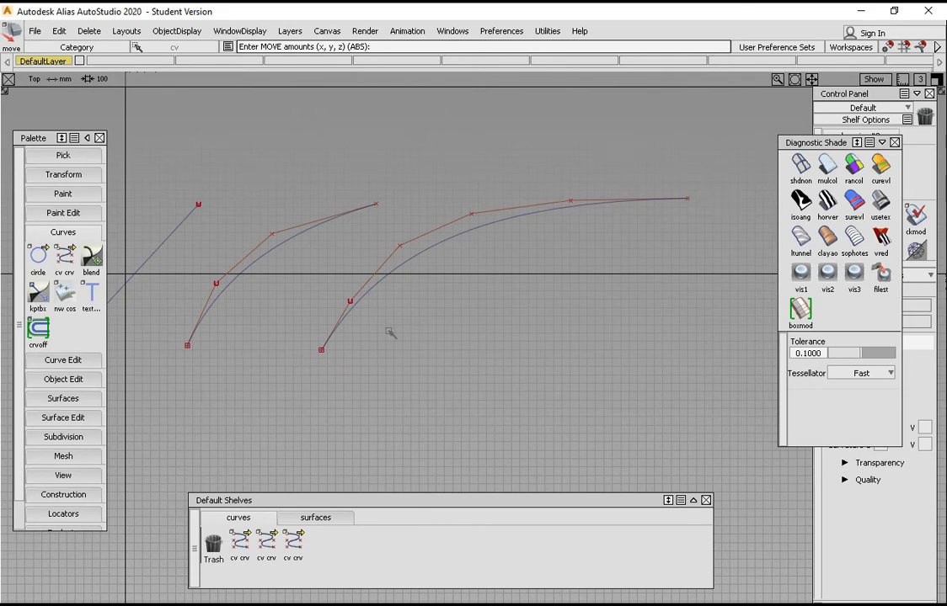
{"action": "left_click_drag", "start_coordinate": [403, 210], "coordinate": [399, 153], "text": "ctrl+shift"}
{"action": "middle_click_drag", "start_coordinate": [305, 211], "coordinate": [354, 203], "text": "alt+shift"}
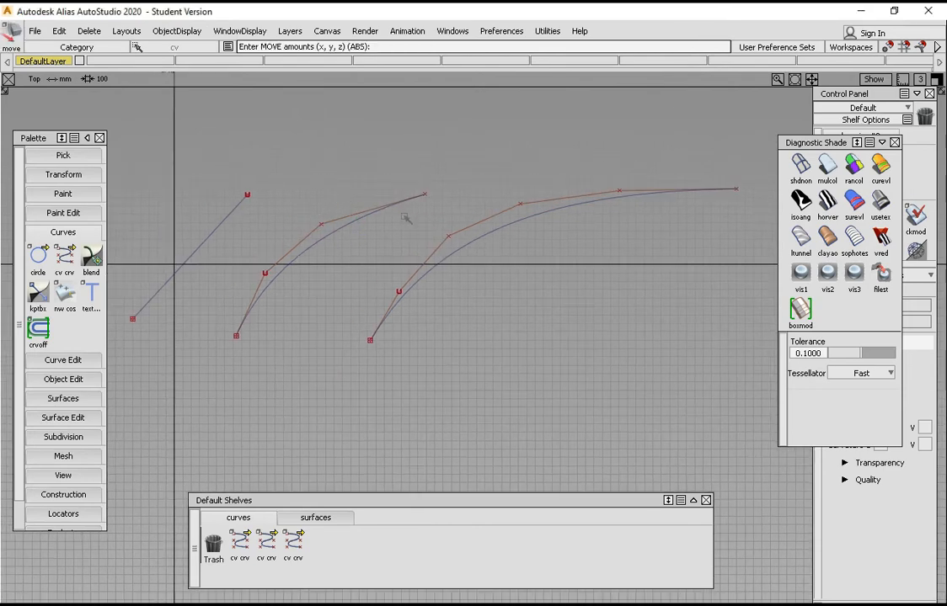
- Bring the Control Panel in front of the Diagnostic Shade window and pick the straight degree 1 curve
{"action": "left_click_drag", "start_coordinate": [370, 501], "coordinate": [346, 478]}
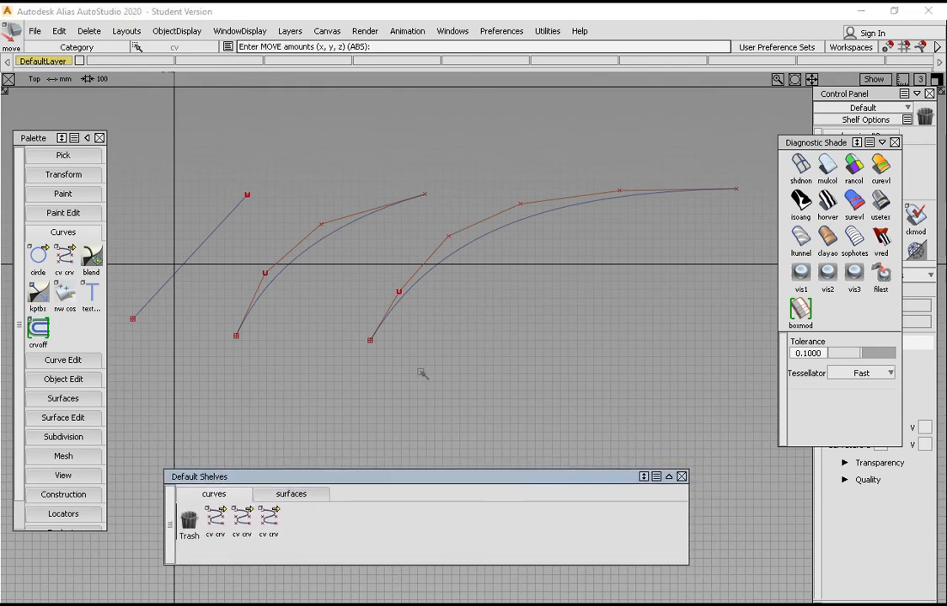
{"action": "left_click", "coordinate": [892, 503]}
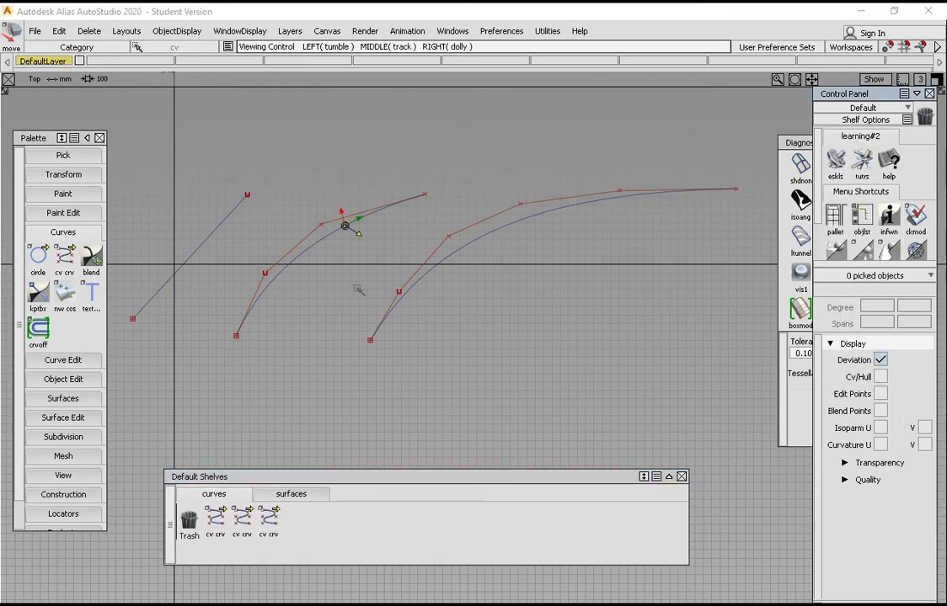
{"action": "middle_click_drag", "start_coordinate": [357, 290], "coordinate": [405, 313], "text": "alt+shift"}
{"action": "left_click_drag", "start_coordinate": [271, 248], "coordinate": [307, 270], "text": "ctrl+shift"}
{"action": "left_click_drag", "start_coordinate": [285, 270], "coordinate": [235, 244]}
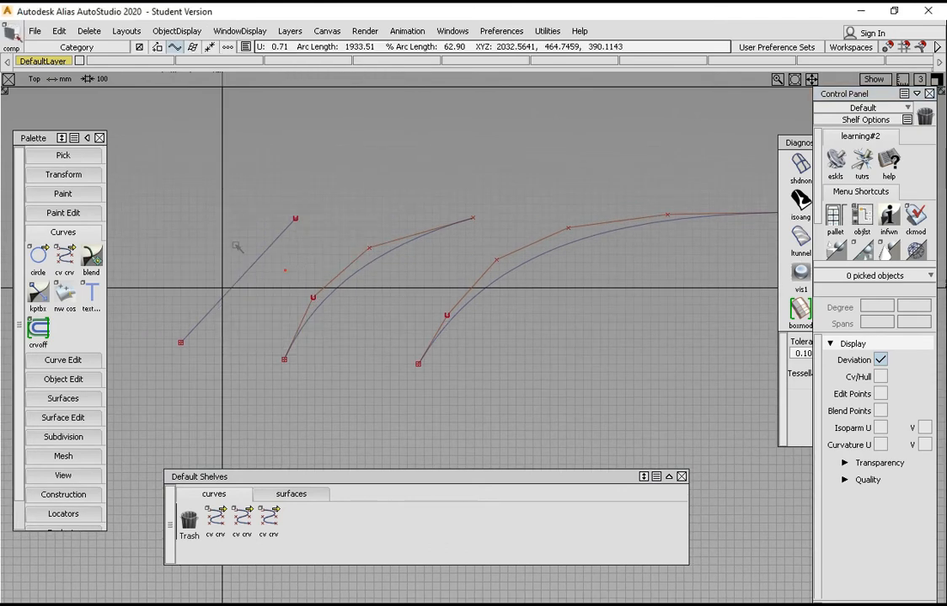
{"action": "middle_click_drag", "start_coordinate": [281, 277], "coordinate": [324, 288], "text": "alt+shift"}
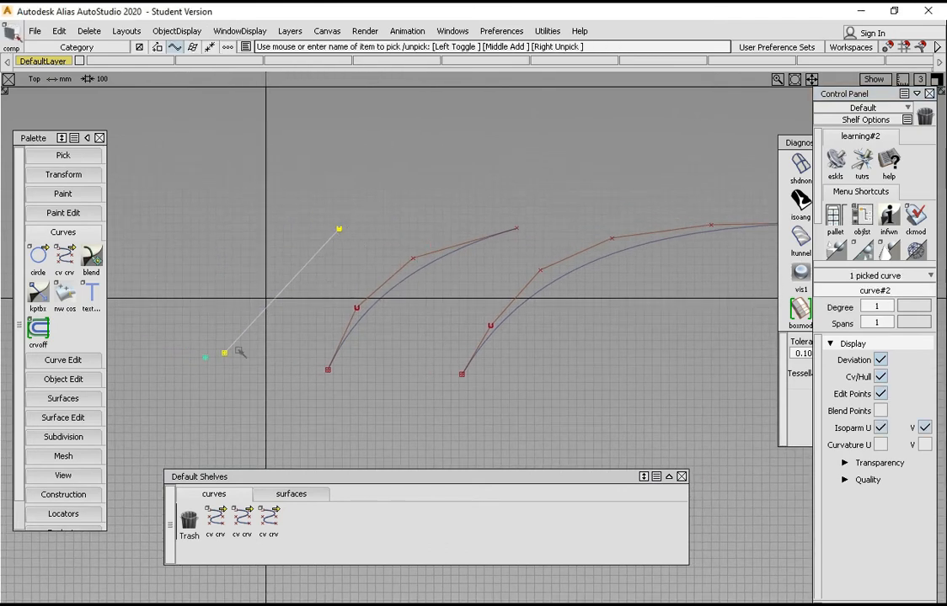
- Raise the picked straight curve to degree 3, inspect its CVs in the Top view, and undo the degree change
{"action": "left_click", "coordinate": [889, 307]}
{"action": "left_click", "coordinate": [887, 313]}
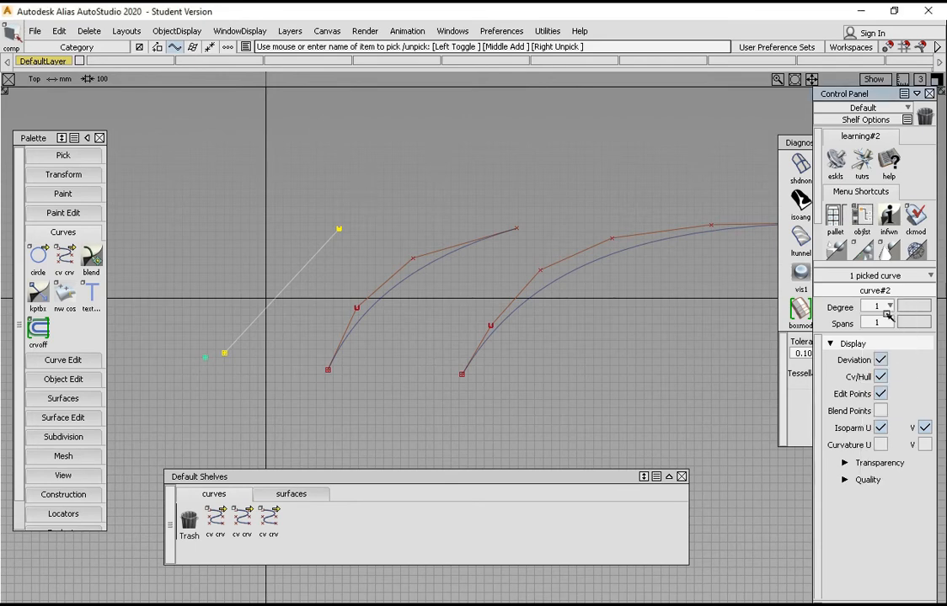
{"action": "left_click", "coordinate": [890, 308]}
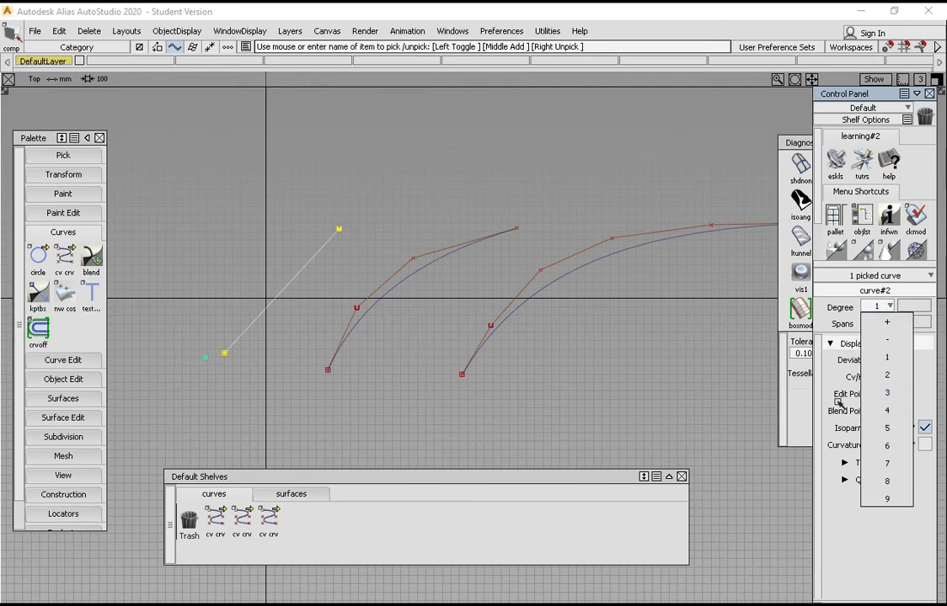
{"action": "left_click", "coordinate": [877, 394]}
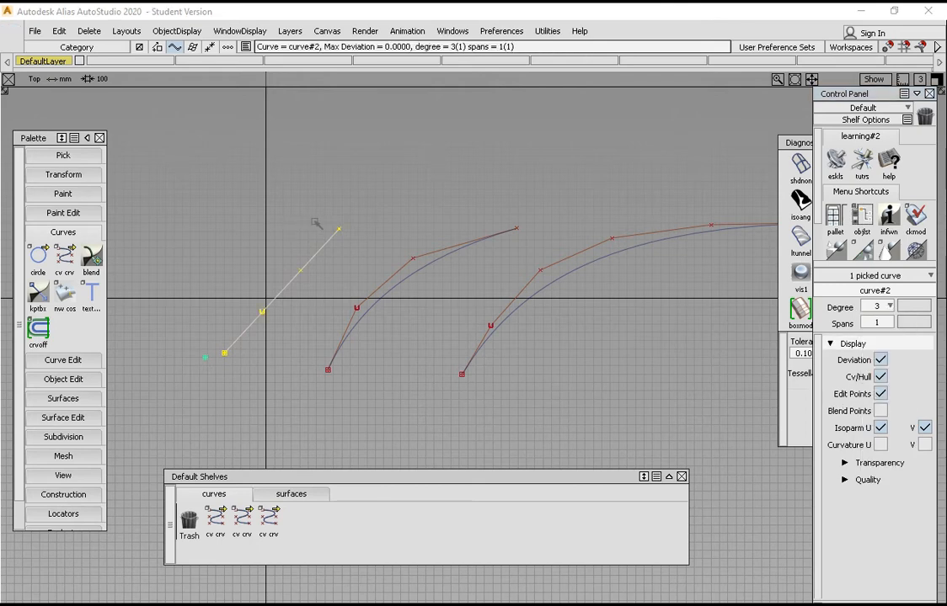
{"action": "middle_click_drag", "start_coordinate": [317, 270], "coordinate": [387, 265], "text": "alt+shift"}
{"action": "left_click", "coordinate": [387, 264], "text": "alt+shift"}
{"action": "right_click_drag", "start_coordinate": [391, 300], "coordinate": [439, 274], "text": "alt+shift"}
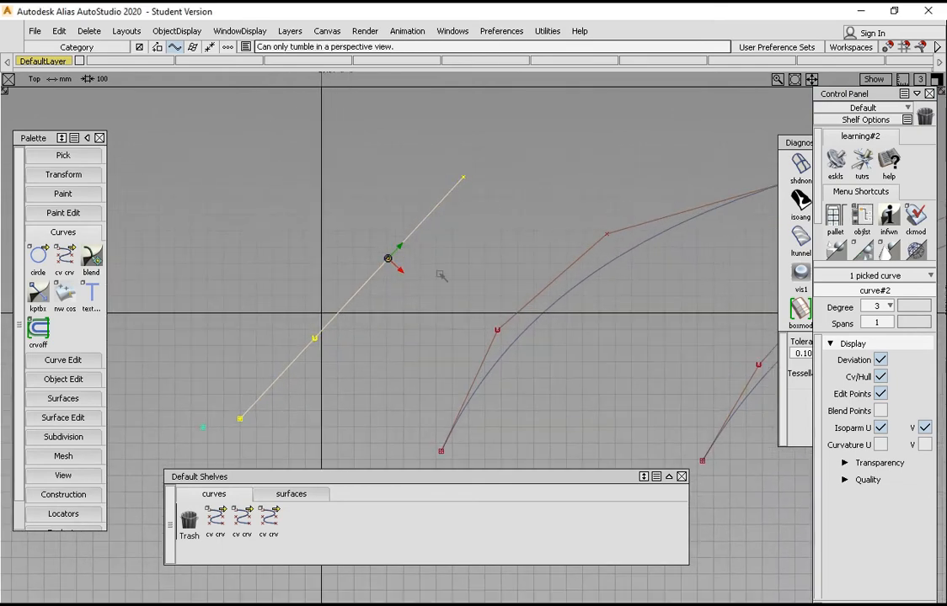
{"action": "key", "text": "ctrl+z"}
{"action": "left_click_drag", "start_coordinate": [406, 258], "coordinate": [338, 251], "text": "ctrl+shift"}
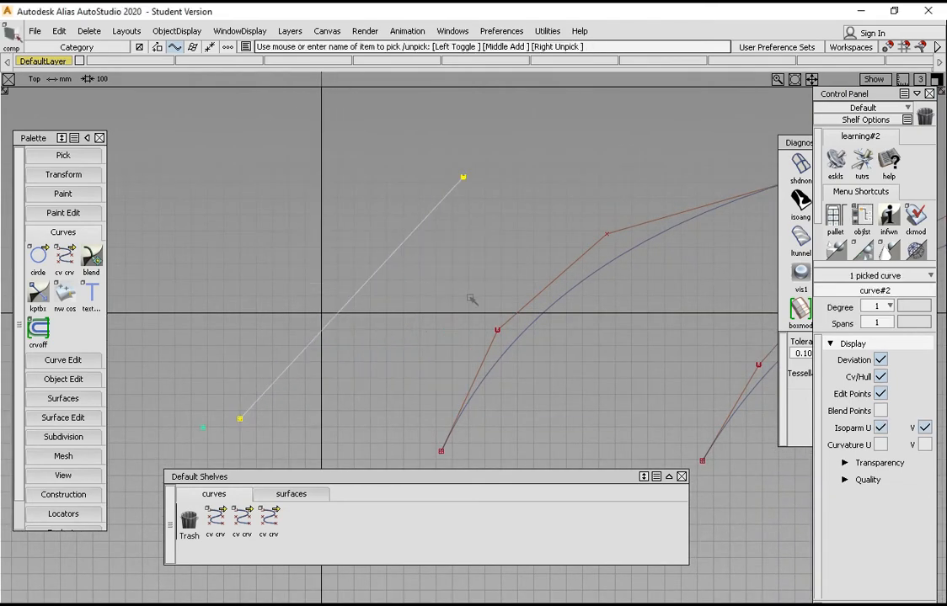
- Set the straight curve's degree to 3 and keep its span count at 1
{"action": "left_click", "coordinate": [889, 307]}
{"action": "left_click", "coordinate": [877, 395]}
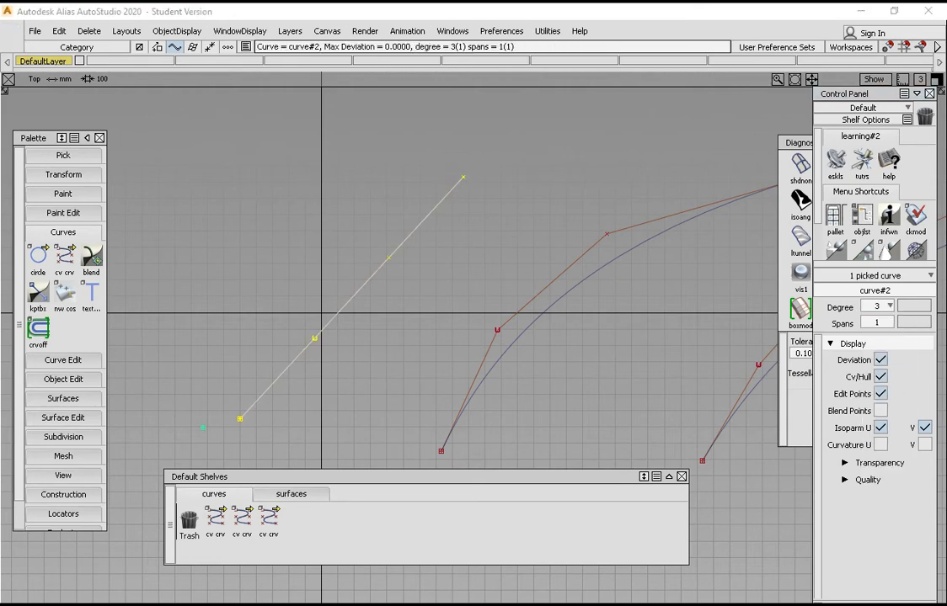
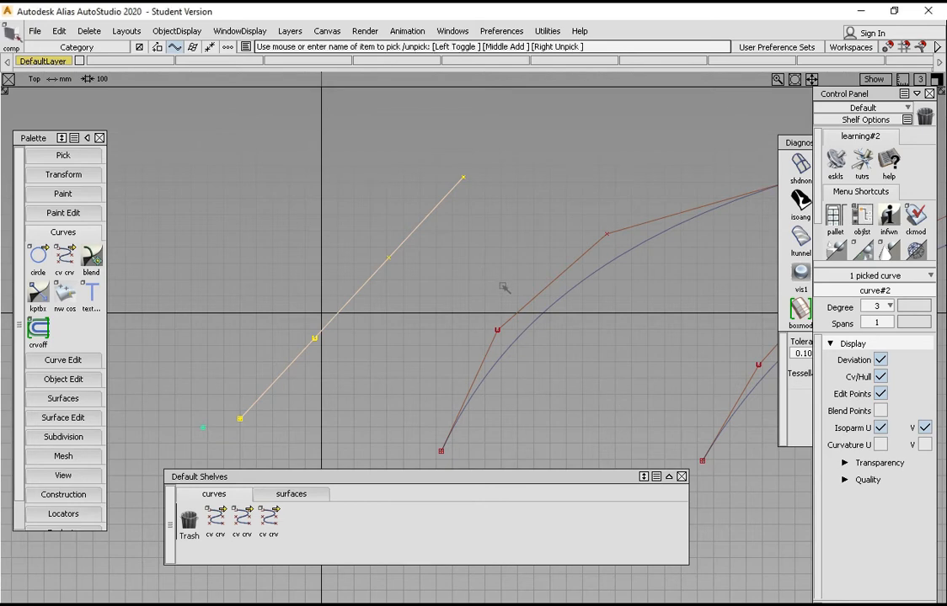
{"action": "middle_click_drag", "start_coordinate": [518, 311], "coordinate": [460, 298], "text": "alt+shift"}
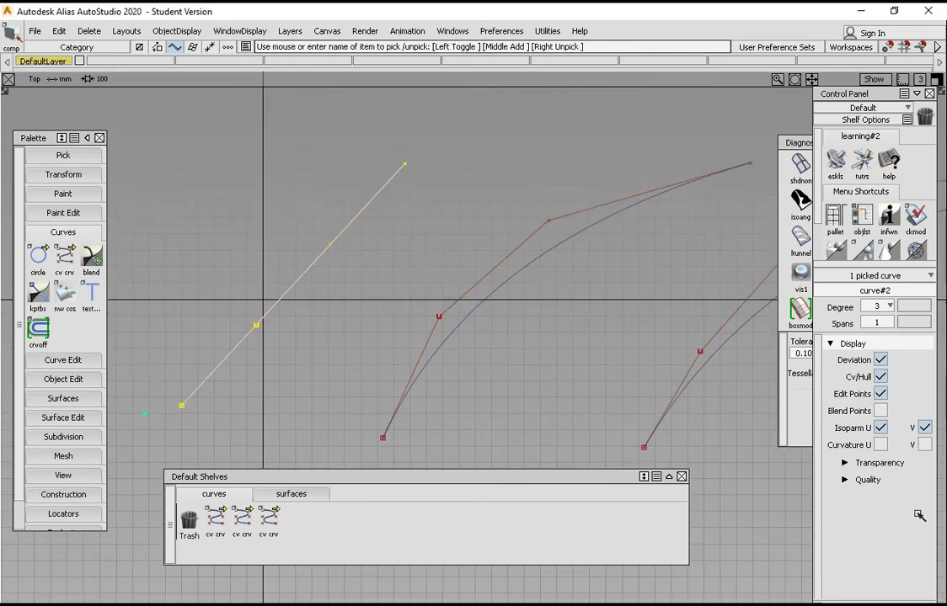
{"action": "middle_click_drag", "start_coordinate": [390, 282], "coordinate": [413, 285], "text": "alt+shift"}
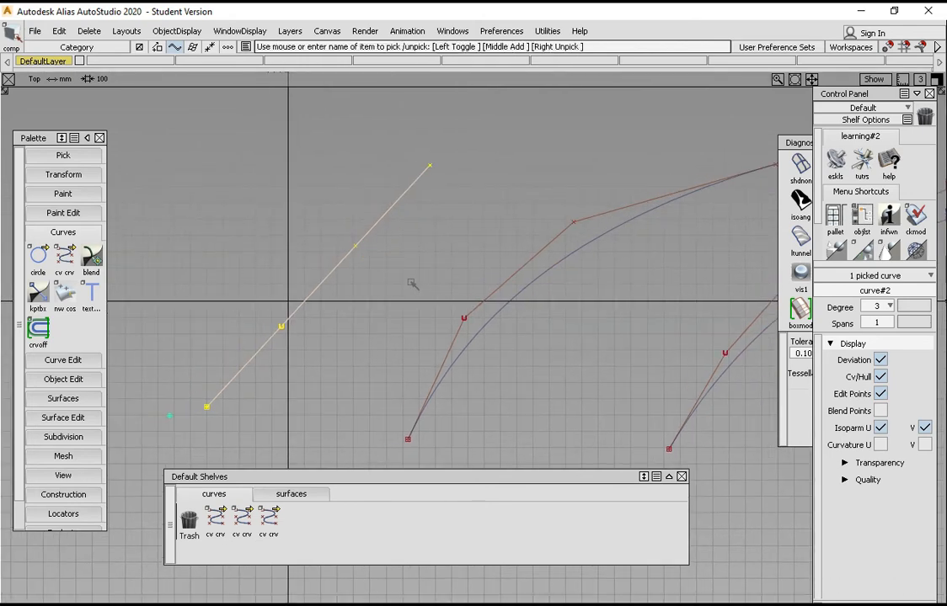
{"action": "middle_click_drag", "start_coordinate": [363, 284], "coordinate": [381, 291], "text": "alt+shift"}
- Pick the straight curve's third and second CVs one after the other and move each outward to bend it into an arc
{"action": "left_click_drag", "start_coordinate": [398, 291], "coordinate": [419, 283], "text": "ctrl+shift"}
{"action": "left_click_drag", "start_coordinate": [394, 235], "coordinate": [427, 253], "text": "ctrl+shift"}
{"action": "left_click_drag", "start_coordinate": [360, 218], "coordinate": [415, 262]}
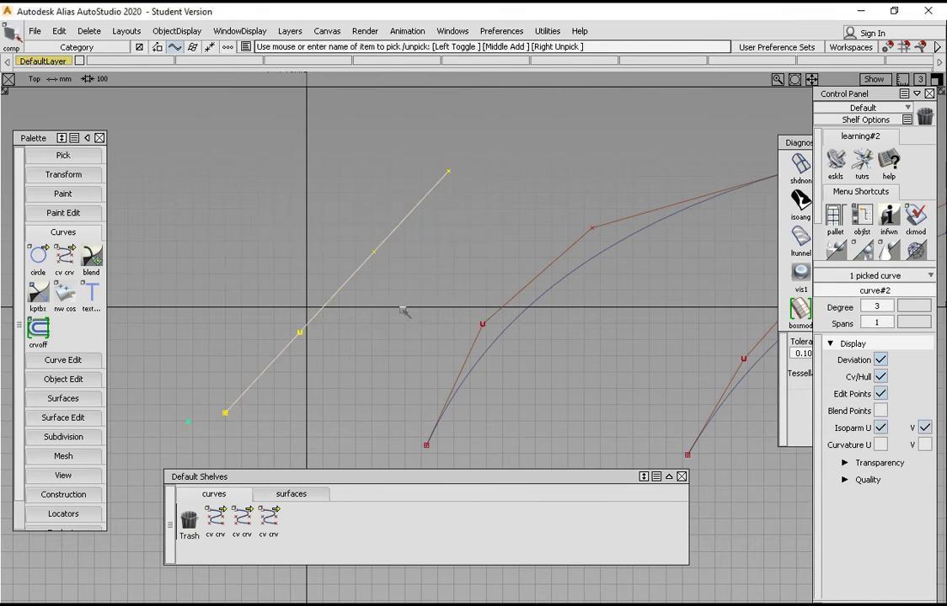
{"action": "left_click_drag", "start_coordinate": [369, 263], "coordinate": [433, 264], "text": "ctrl+shift"}
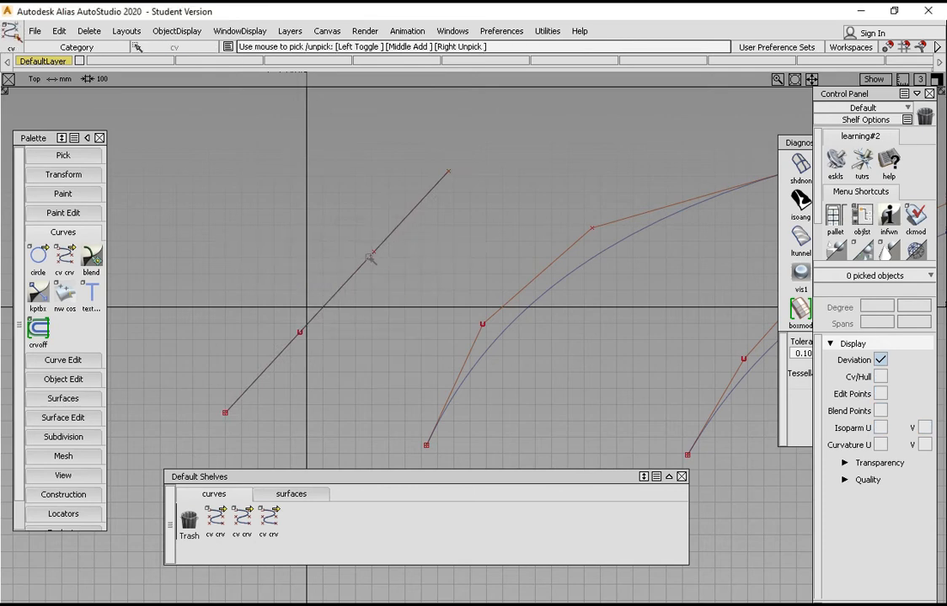
{"action": "left_click", "coordinate": [376, 252]}
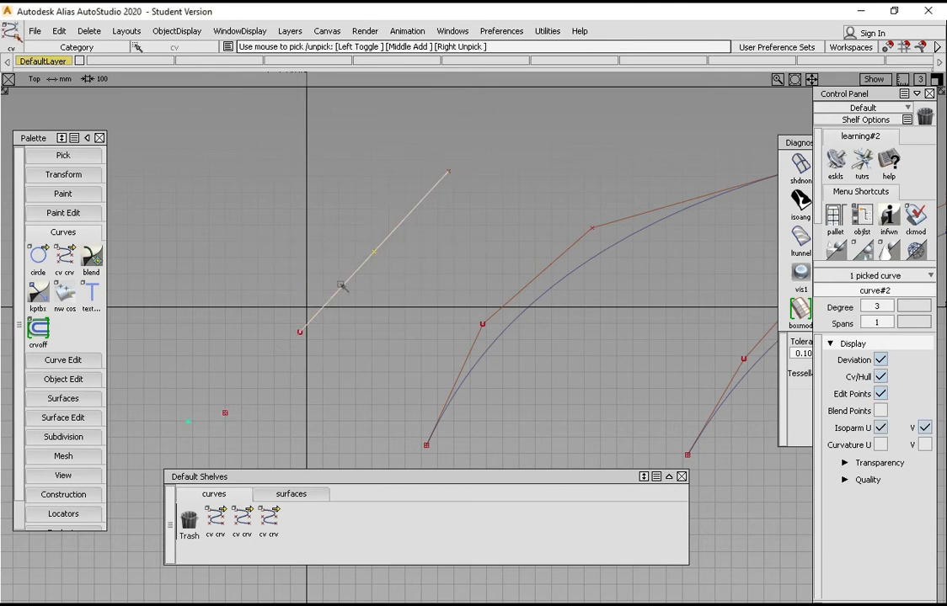
{"action": "middle_click_drag", "start_coordinate": [395, 301], "coordinate": [402, 277], "text": "ctrl+shift"}
{"action": "left_click_drag", "start_coordinate": [400, 280], "coordinate": [372, 256]}
{"action": "left_click", "coordinate": [300, 332]}
{"action": "mouse_move", "coordinate": [376, 338]}
{"action": "left_mouse_down"}
{"action": "mouse_move", "coordinate": [281, 319]}
{"action": "mouse_move", "coordinate": [374, 330]}
{"action": "left_mouse_up"}
{"action": "right_click_drag", "start_coordinate": [374, 331], "coordinate": [462, 381], "text": "alt+shift"}
{"action": "middle_click_drag", "start_coordinate": [461, 381], "coordinate": [351, 331], "text": "alt+shift"}
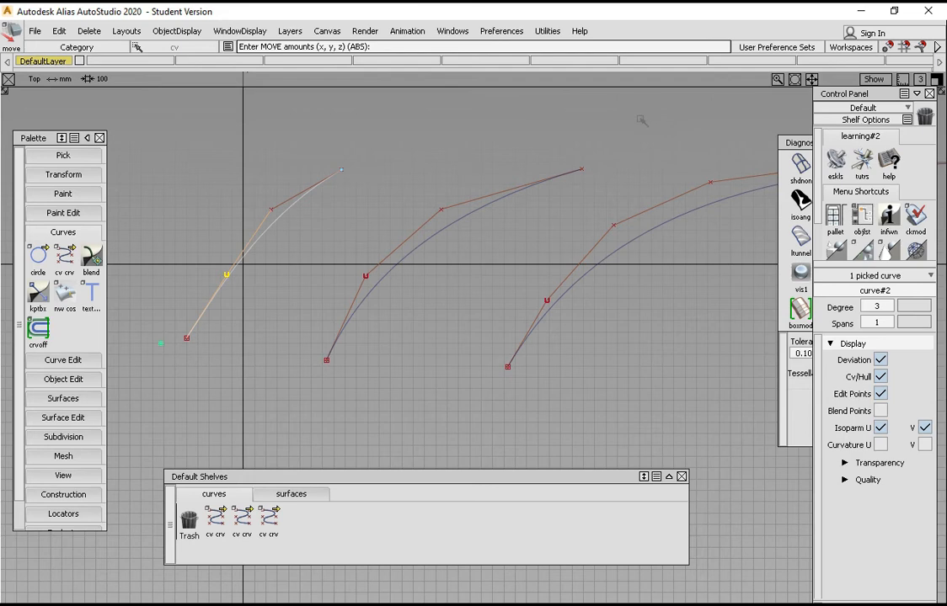
- Pick the middle degree 3 curve, raise its degree to 5, and undo the change
{"action": "middle_click_drag", "start_coordinate": [429, 220], "coordinate": [258, 212], "text": "alt+shift"}
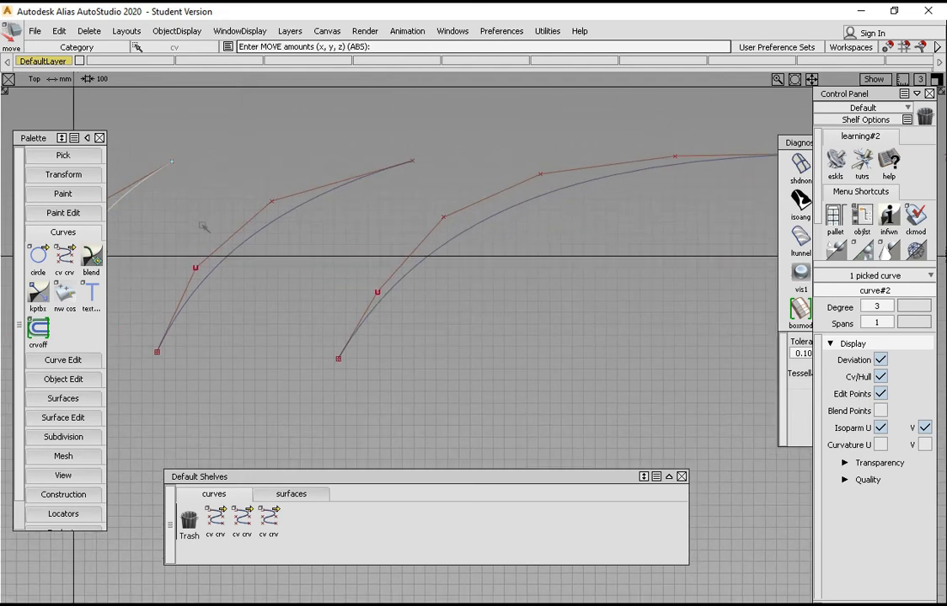
{"action": "middle_click_drag", "start_coordinate": [189, 242], "coordinate": [304, 259], "text": "alt+shift"}
{"action": "left_click_drag", "start_coordinate": [298, 262], "coordinate": [402, 282], "text": "ctrl+shift"}
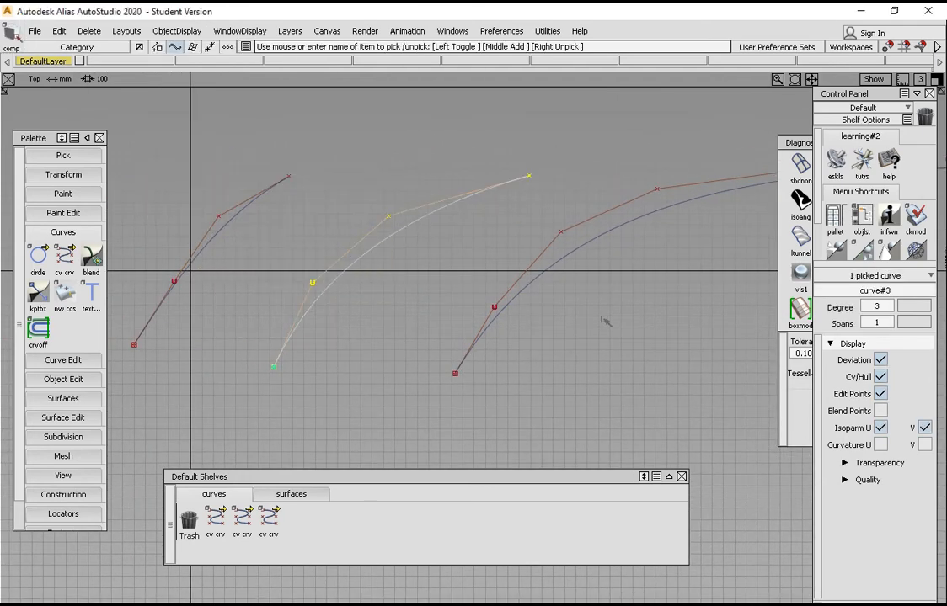
{"action": "left_click", "coordinate": [888, 306]}
{"action": "left_click", "coordinate": [889, 429]}
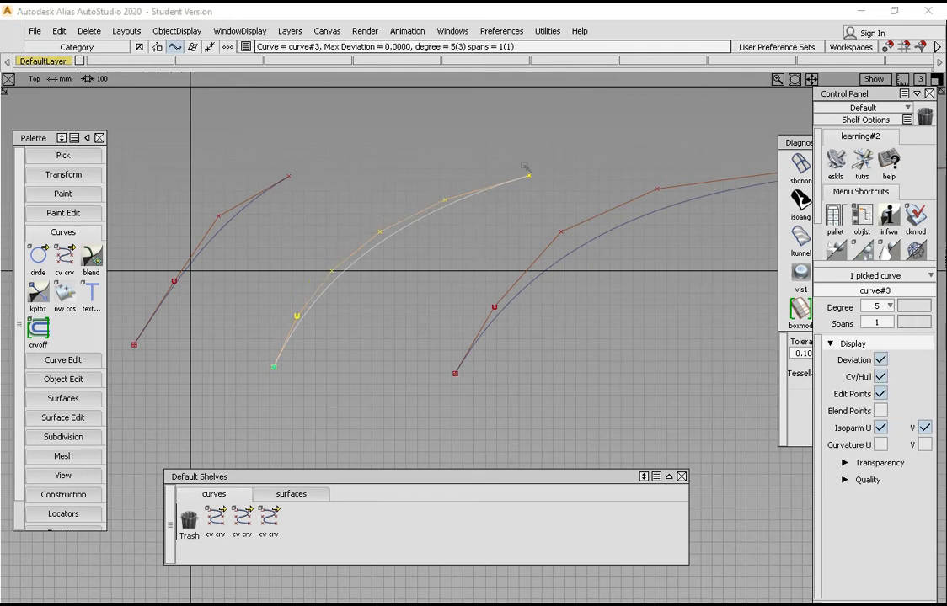
{"action": "middle_click_drag", "start_coordinate": [420, 260], "coordinate": [412, 270], "text": "alt+shift"}
{"action": "left_click_drag", "start_coordinate": [416, 281], "coordinate": [430, 237], "text": "ctrl+shift"}
{"action": "middle_click_drag", "start_coordinate": [431, 266], "coordinate": [397, 279], "text": "alt+shift"}
- Pick the middle curve again and set its degree to 5
{"action": "left_click_drag", "start_coordinate": [435, 266], "coordinate": [455, 272], "text": "ctrl+shift"}
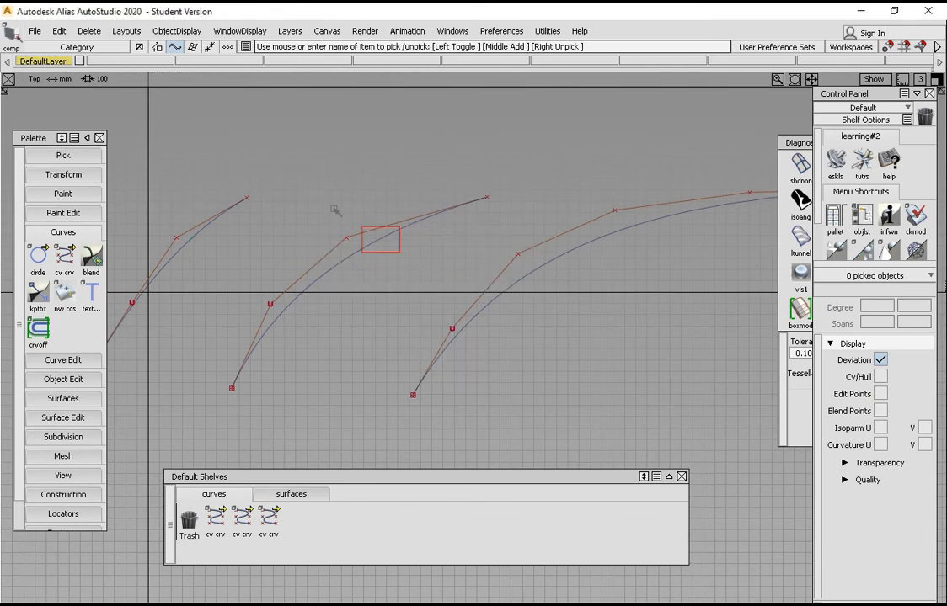
{"action": "left_click", "coordinate": [381, 237]}
{"action": "left_click", "coordinate": [889, 307]}
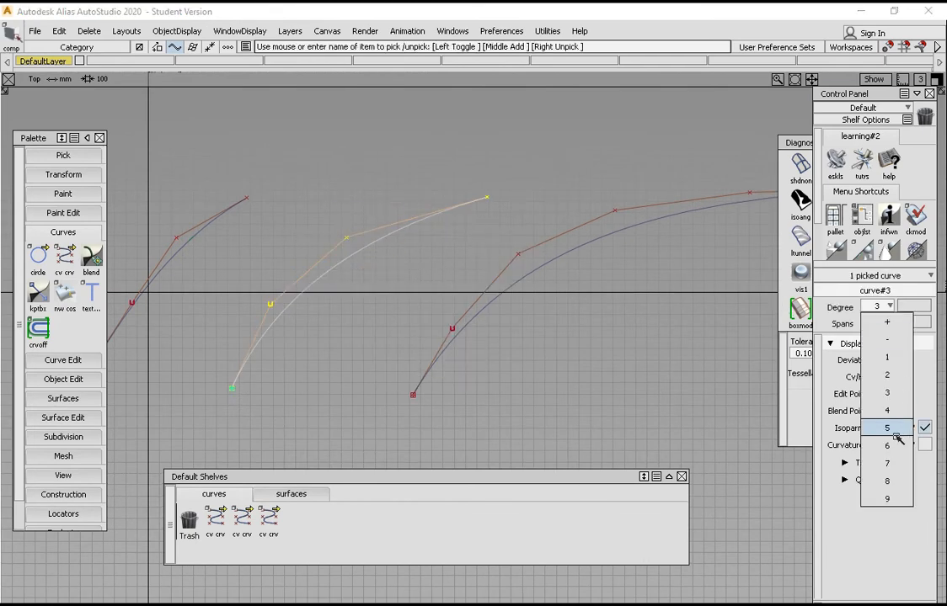
{"action": "left_click", "coordinate": [884, 427]}
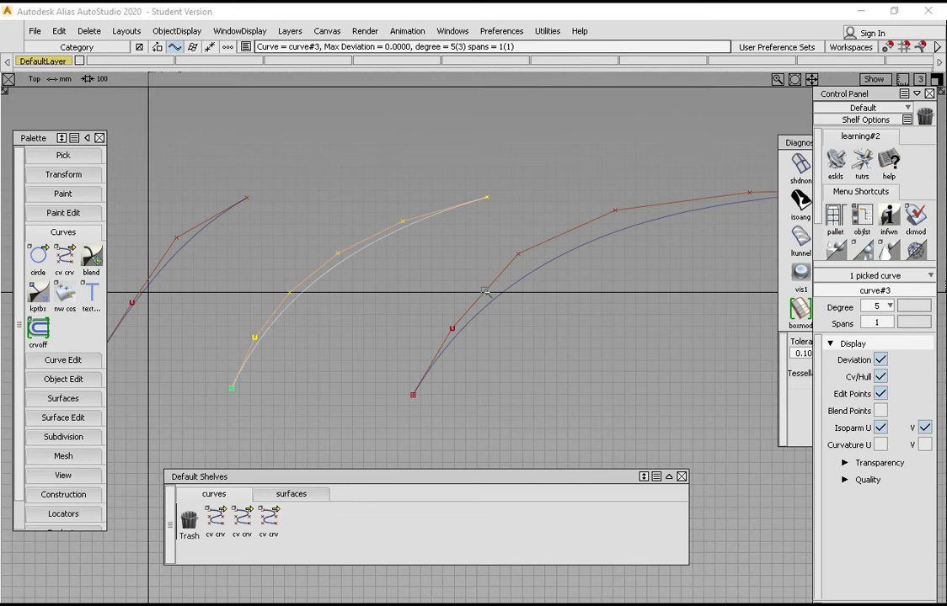
{"action": "middle_click_drag", "start_coordinate": [485, 290], "coordinate": [524, 243], "text": "alt+shift"}
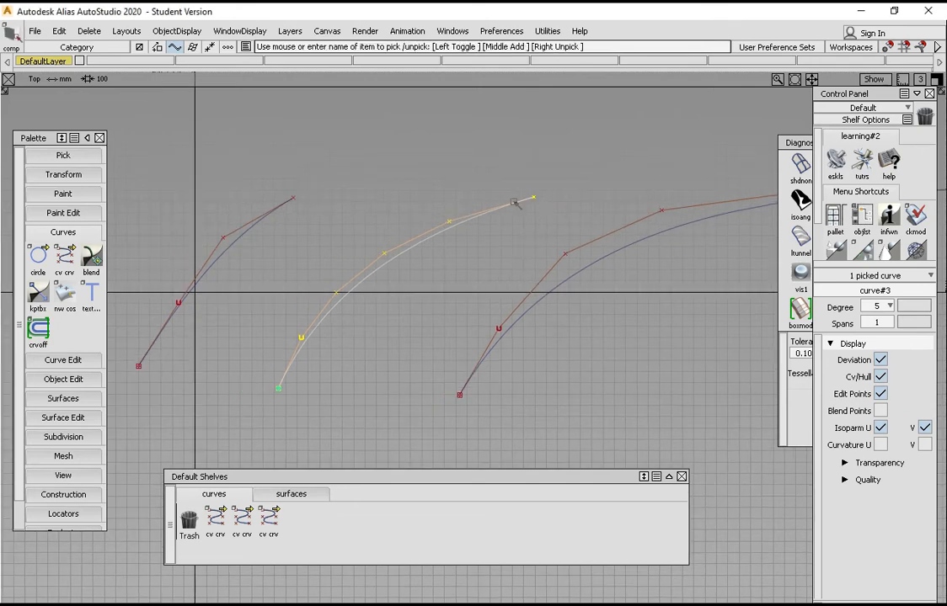
- Pick the long, originally degree 5 curve, raise its degree to 7, and undo the change
{"action": "middle_click_drag", "start_coordinate": [697, 281], "coordinate": [519, 279], "text": "alt+shift"}
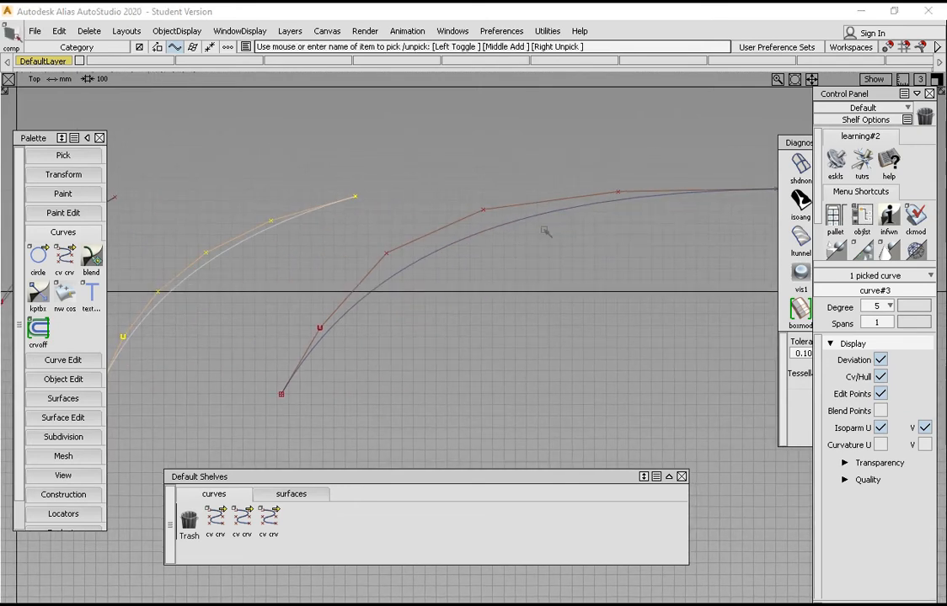
{"action": "left_click_drag", "start_coordinate": [545, 230], "coordinate": [543, 200], "text": "ctrl+shift"}
{"action": "left_click_drag", "start_coordinate": [503, 238], "coordinate": [529, 254], "text": "ctrl+shift"}
{"action": "left_click", "coordinate": [535, 204]}
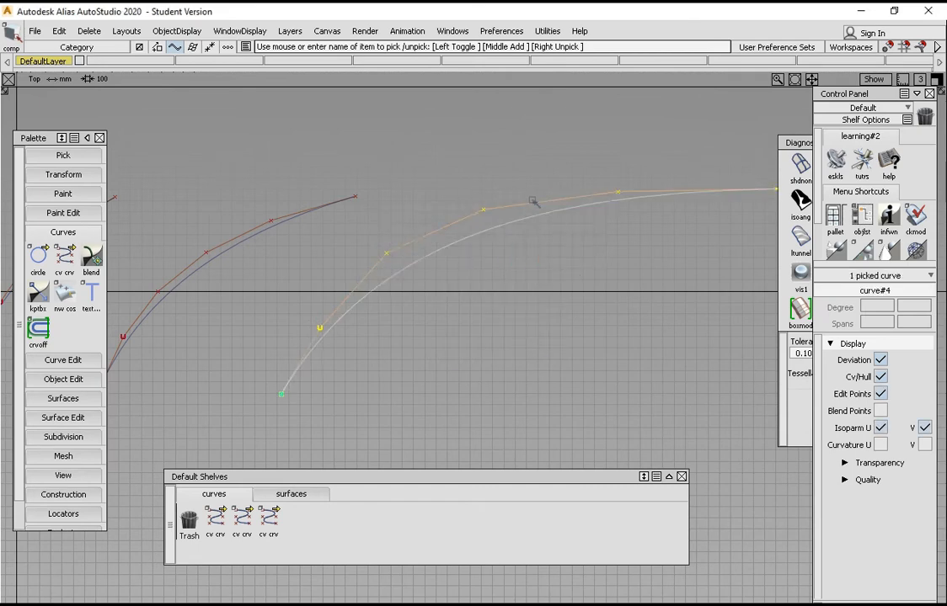
{"action": "right_click_drag", "start_coordinate": [627, 257], "coordinate": [535, 269], "text": "alt+shift"}
{"action": "middle_click_drag", "start_coordinate": [535, 270], "coordinate": [547, 272], "text": "alt+shift"}
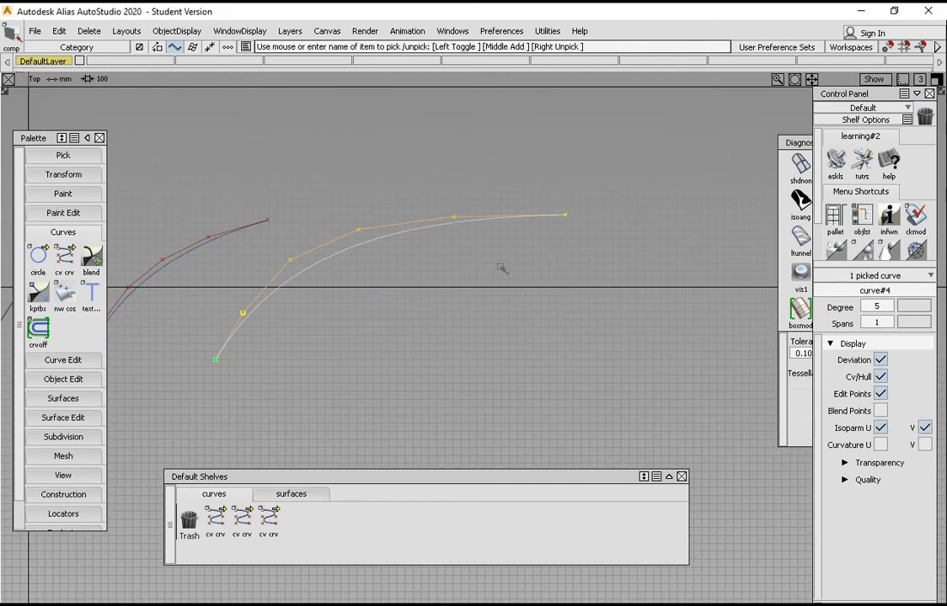
{"action": "middle_click_drag", "start_coordinate": [262, 301], "coordinate": [305, 304], "text": "alt+shift"}
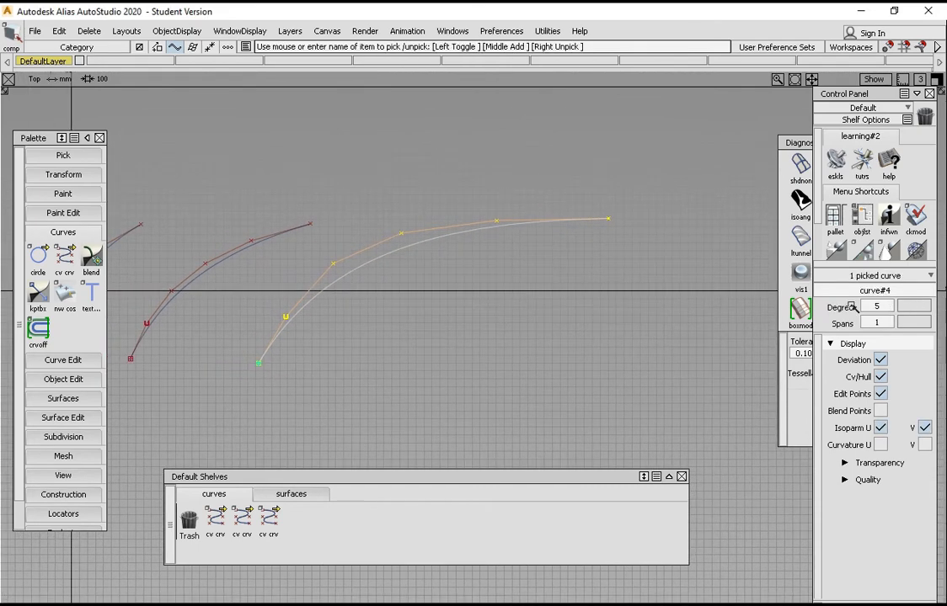
{"action": "left_click", "coordinate": [890, 306]}
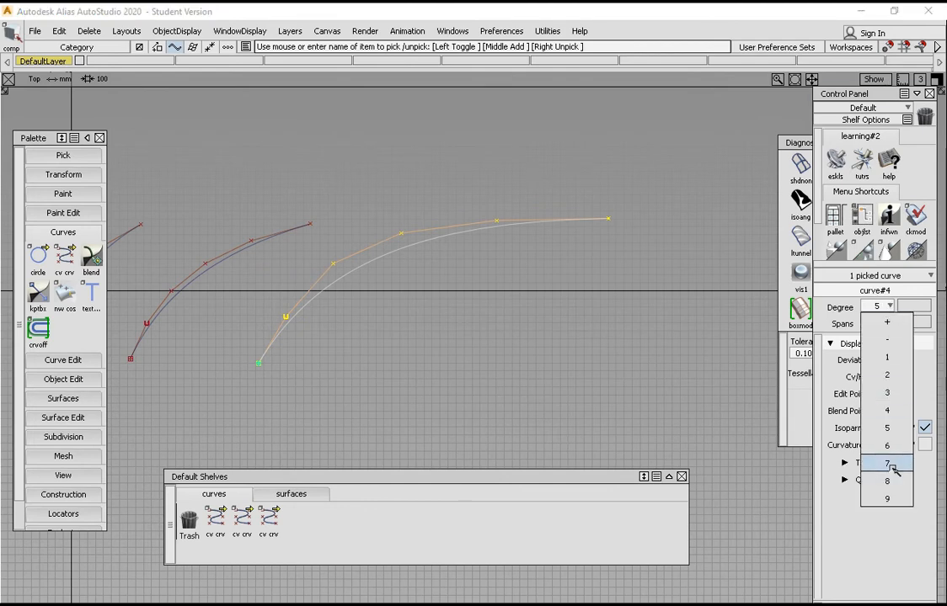
{"action": "left_click", "coordinate": [890, 466]}
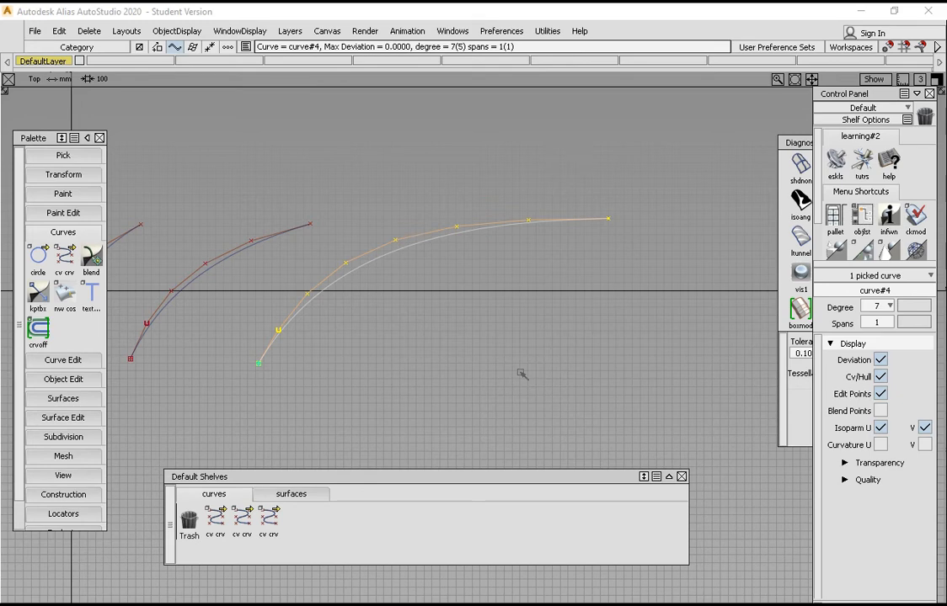
{"action": "left_click_drag", "start_coordinate": [516, 371], "coordinate": [514, 301], "text": "ctrl+shift"}
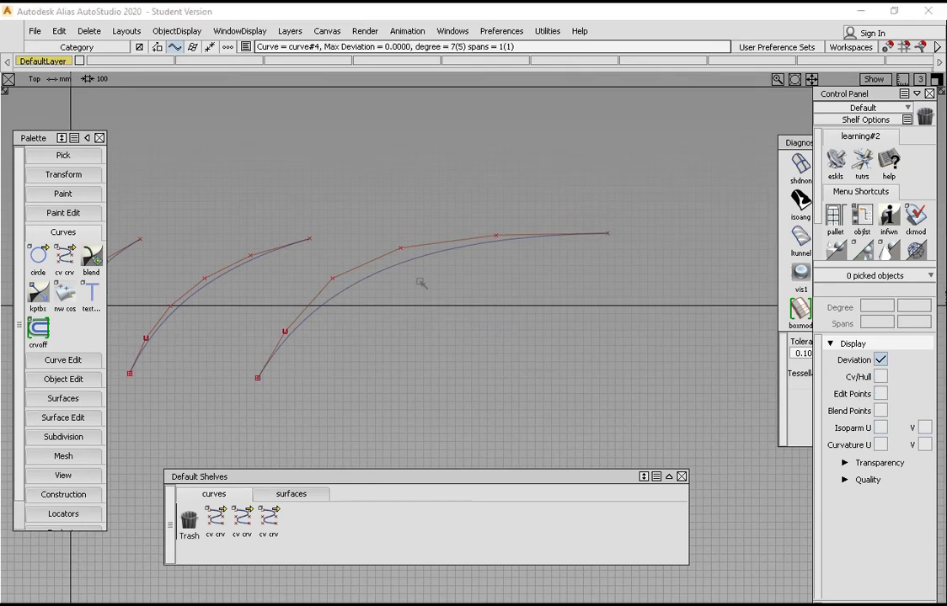
- Pick the long degree 5 curve, try lowering its degree to 3, and undo the reduction
{"action": "left_click_drag", "start_coordinate": [421, 279], "coordinate": [430, 253], "text": "ctrl+shift"}
{"action": "left_click", "coordinate": [429, 253]}
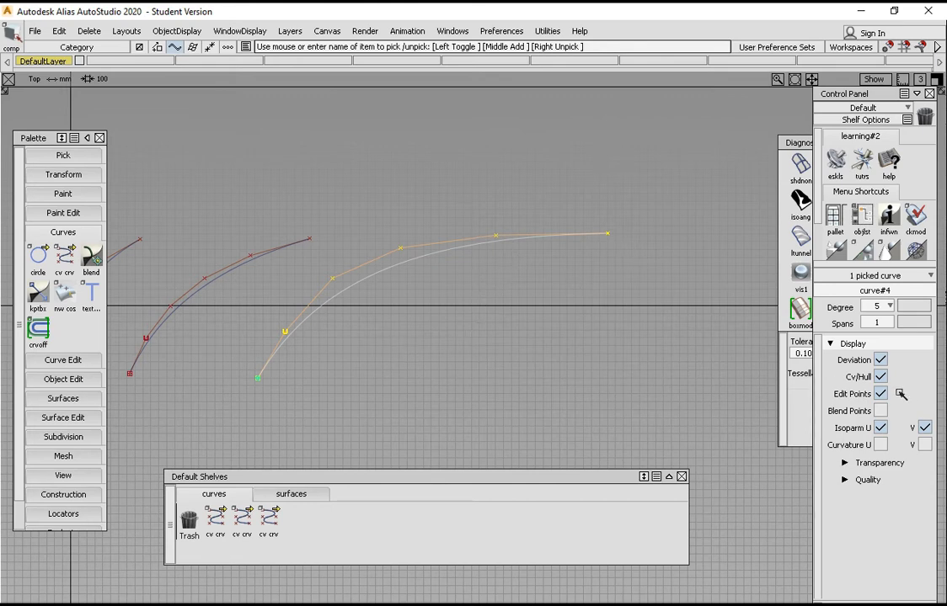
{"action": "left_click", "coordinate": [889, 309]}
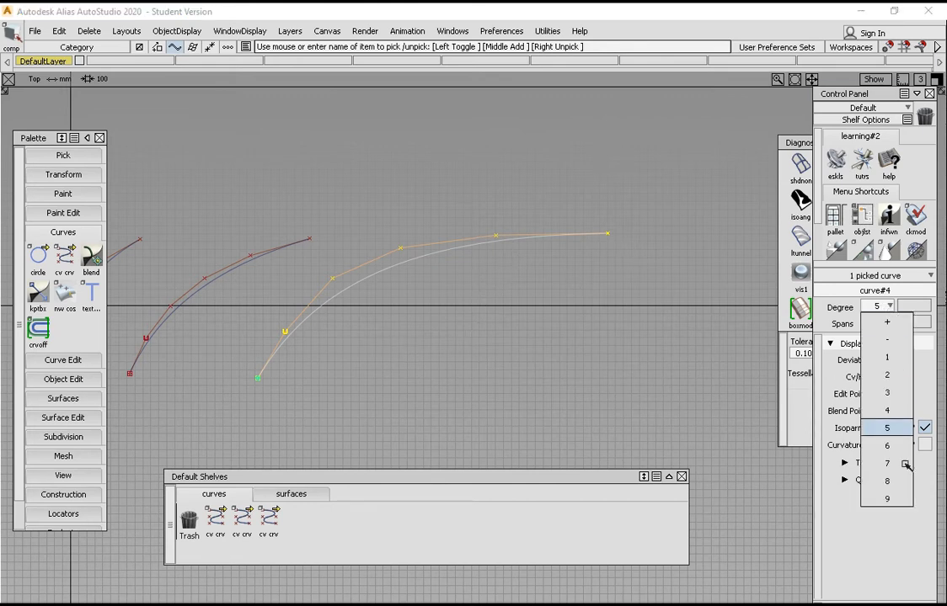
{"action": "left_click", "coordinate": [886, 392]}
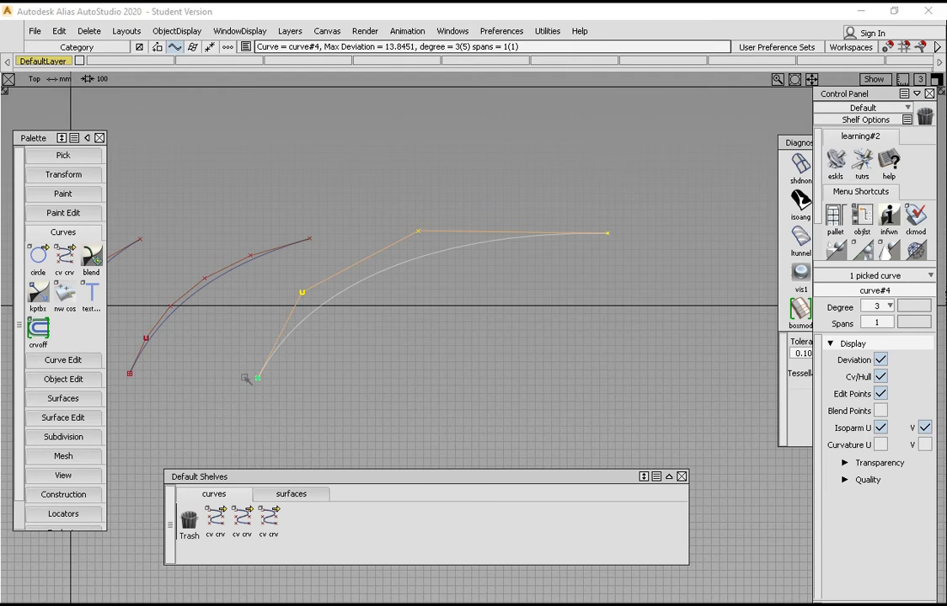
{"action": "left_click_drag", "start_coordinate": [475, 315], "coordinate": [464, 274], "text": "ctrl+shift"}
{"action": "middle_click_drag", "start_coordinate": [459, 278], "coordinate": [494, 283], "text": "alt+shift"}
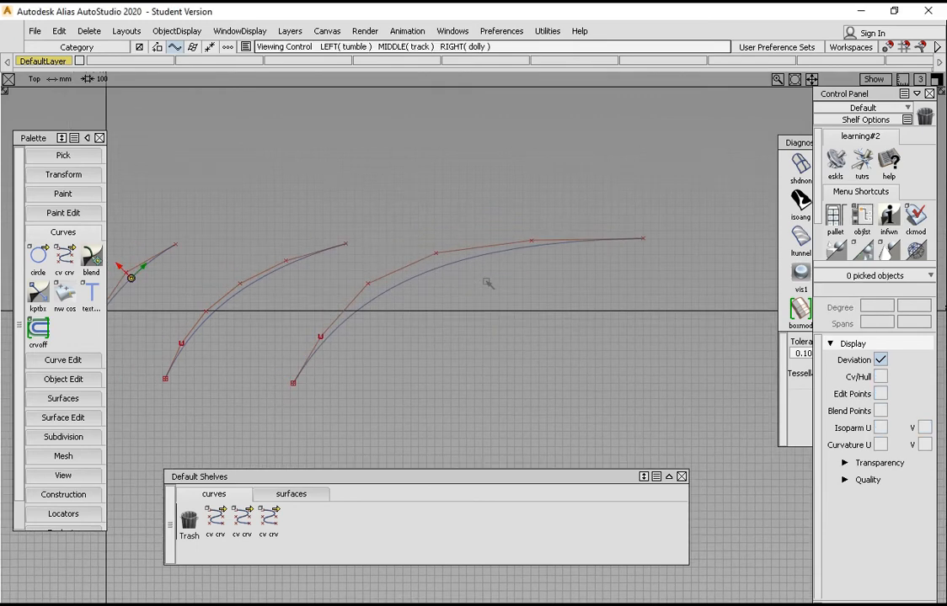
- Pick the long degree 5 curve again, set its degree to 3, and clear the pick
{"action": "left_click_drag", "start_coordinate": [495, 285], "coordinate": [461, 222], "text": "ctrl+shift"}
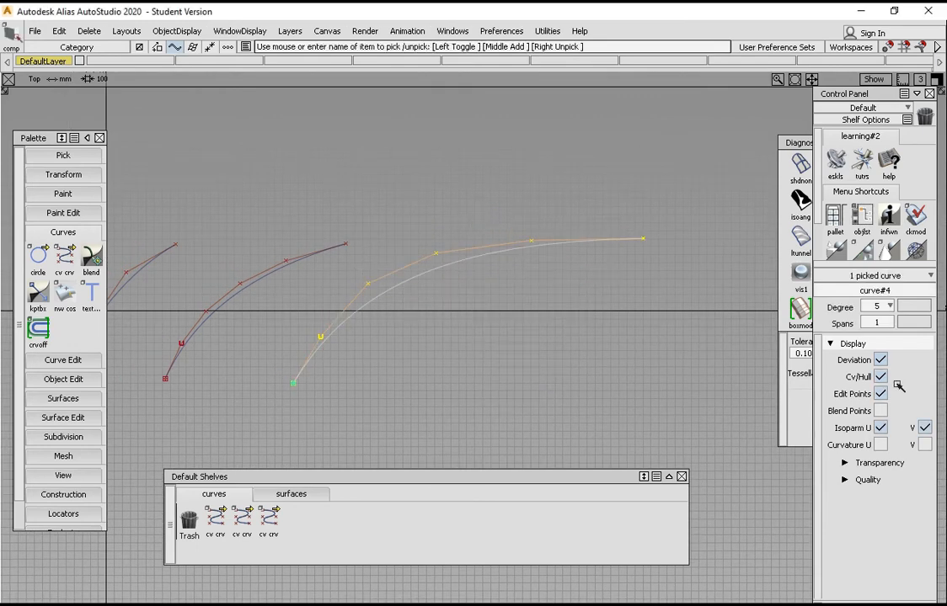
{"action": "left_click", "coordinate": [885, 308]}
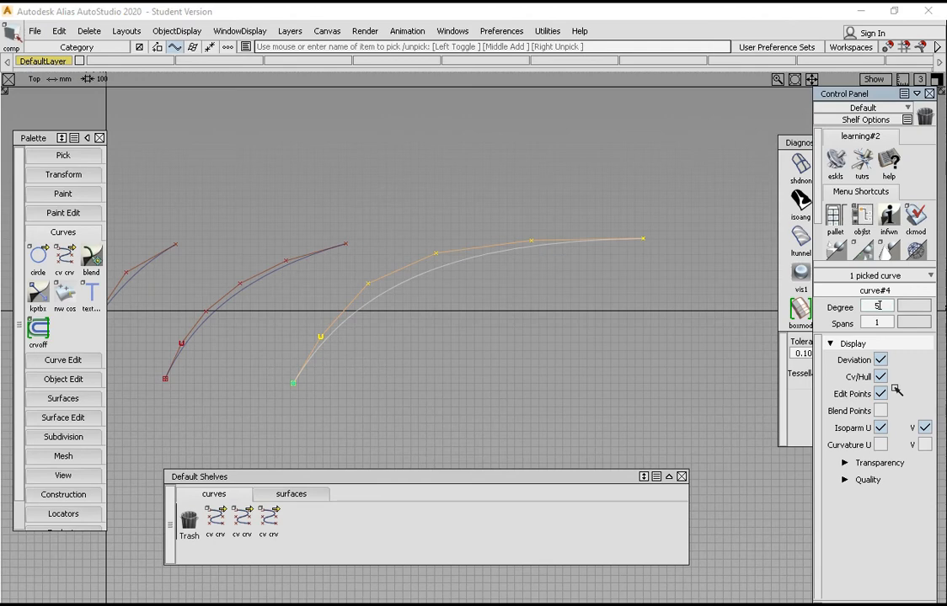
{"action": "left_click", "coordinate": [891, 308]}
{"action": "left_click", "coordinate": [891, 393]}
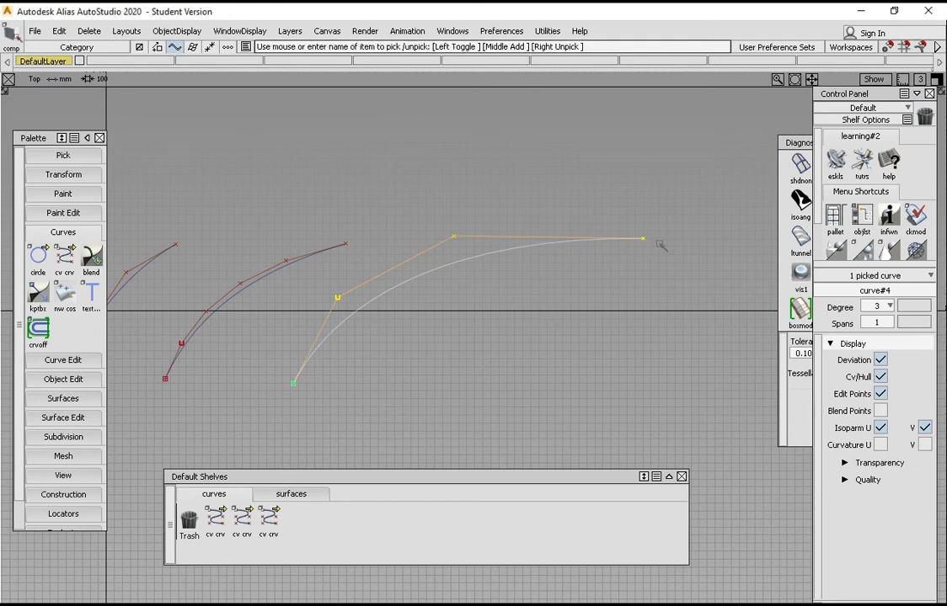
{"action": "left_click", "coordinate": [461, 283]}
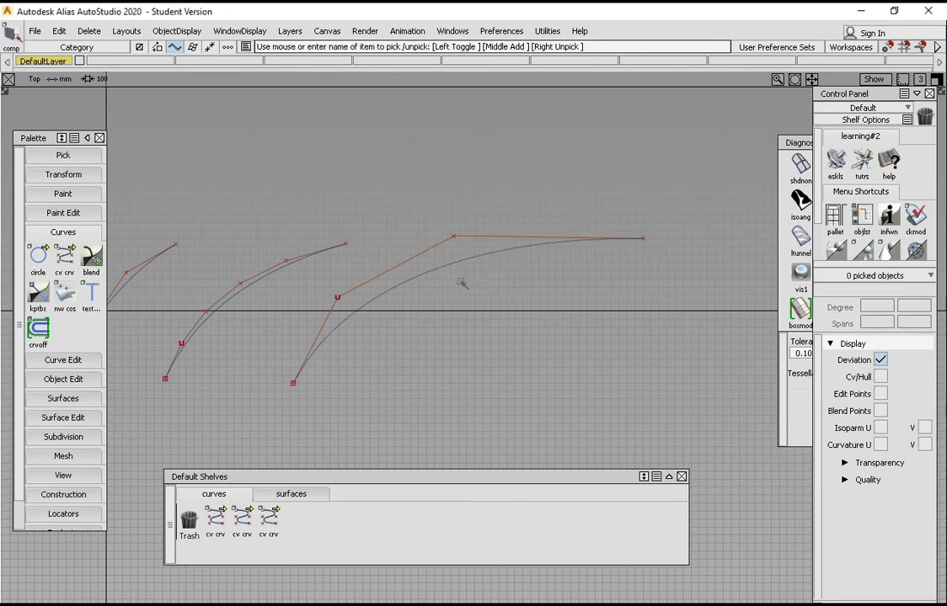
- Pick the third CV of the long degree 3 curve and move it slightly toward the curve's upper end
{"action": "middle_click_drag", "start_coordinate": [465, 283], "coordinate": [548, 293], "text": "alt+shift"}
{"action": "middle_click_drag", "start_coordinate": [610, 287], "coordinate": [467, 277], "text": "alt+shift"}
{"action": "left_click_drag", "start_coordinate": [481, 287], "coordinate": [516, 286], "text": "ctrl+shift"}
{"action": "left_click_drag", "start_coordinate": [390, 205], "coordinate": [412, 270]}
{"action": "middle_click_drag", "start_coordinate": [443, 234], "coordinate": [480, 165], "text": "ctrl+shift"}
{"action": "mouse_move", "coordinate": [487, 161]}
{"action": "left_mouse_down"}
{"action": "mouse_move", "coordinate": [502, 173]}
{"action": "mouse_move", "coordinate": [513, 166]}
{"action": "mouse_move", "coordinate": [504, 165]}
{"action": "left_mouse_up"}
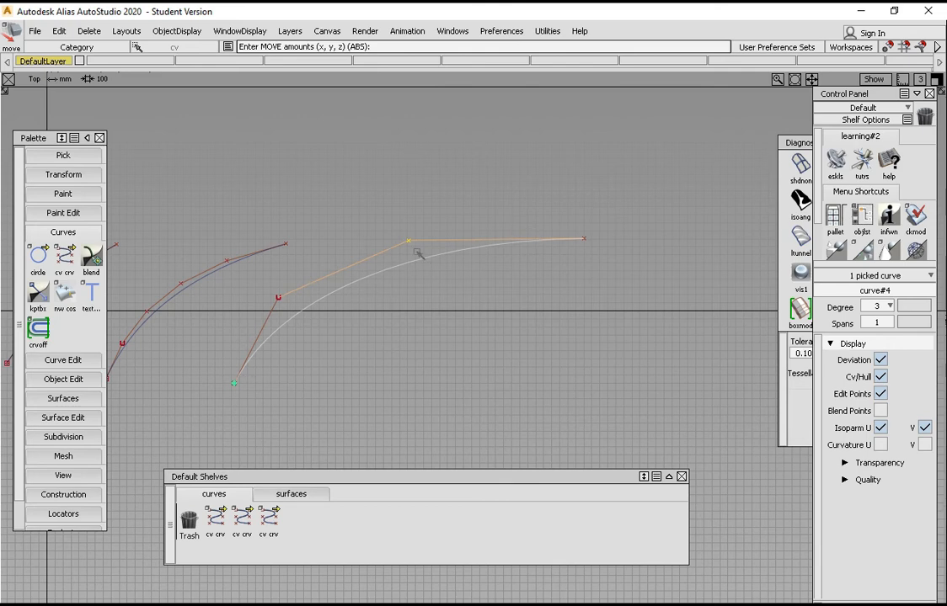
- Pick the long degree 3 curve, try raising its degree to 5, and undo the change
{"action": "left_click_drag", "start_coordinate": [446, 211], "coordinate": [477, 228], "text": "ctrl+shift"}
{"action": "left_click", "coordinate": [886, 306]}
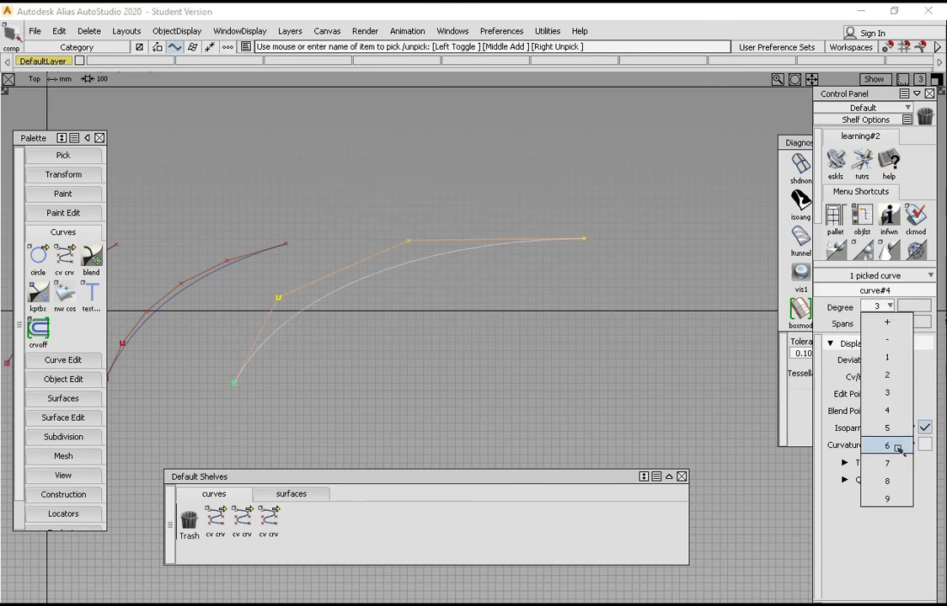
{"action": "left_click", "coordinate": [889, 429]}
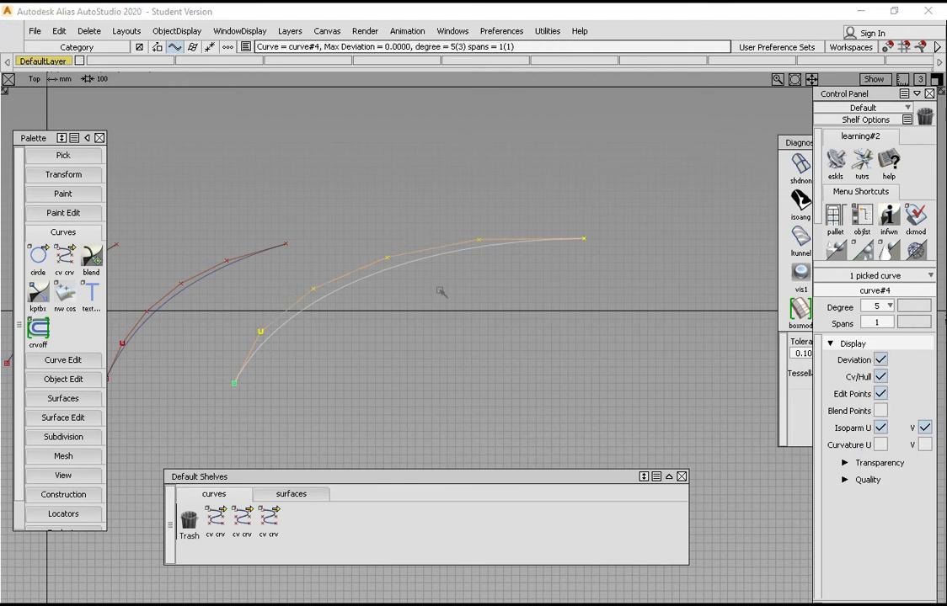
{"action": "left_click_drag", "start_coordinate": [456, 214], "coordinate": [455, 210], "text": "ctrl+shift"}
{"action": "right_click_drag", "start_coordinate": [471, 258], "coordinate": [514, 262], "text": "alt+shift"}
- Pick the long degree 3 curve again, set its degree to 5, and clear the pick
{"action": "left_click_drag", "start_coordinate": [482, 237], "coordinate": [510, 255], "text": "ctrl+shift"}
{"action": "left_click", "coordinate": [493, 251]}
{"action": "middle_click_drag", "start_coordinate": [481, 276], "coordinate": [527, 277], "text": "alt+shift"}
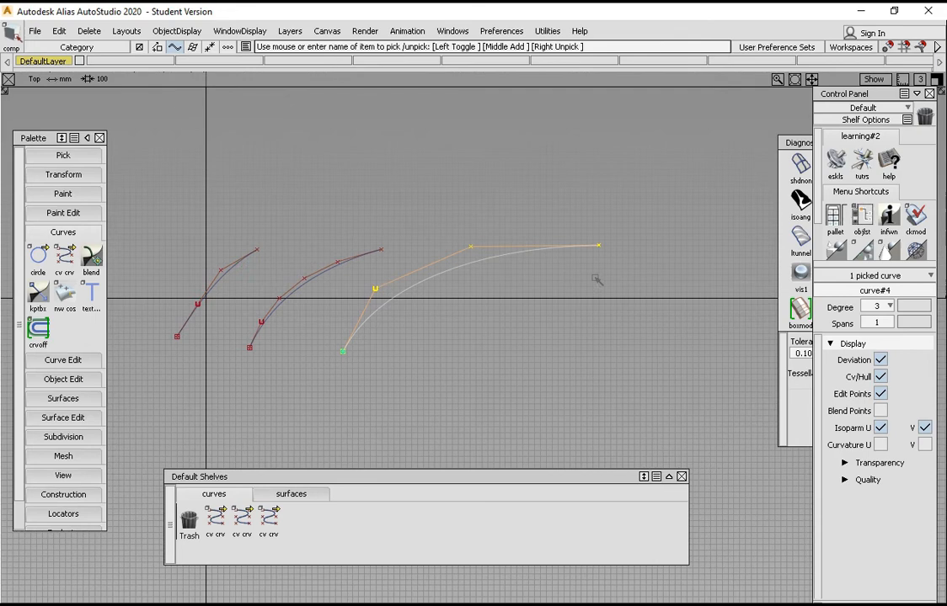
{"action": "left_click", "coordinate": [890, 308]}
{"action": "left_click", "coordinate": [880, 428]}
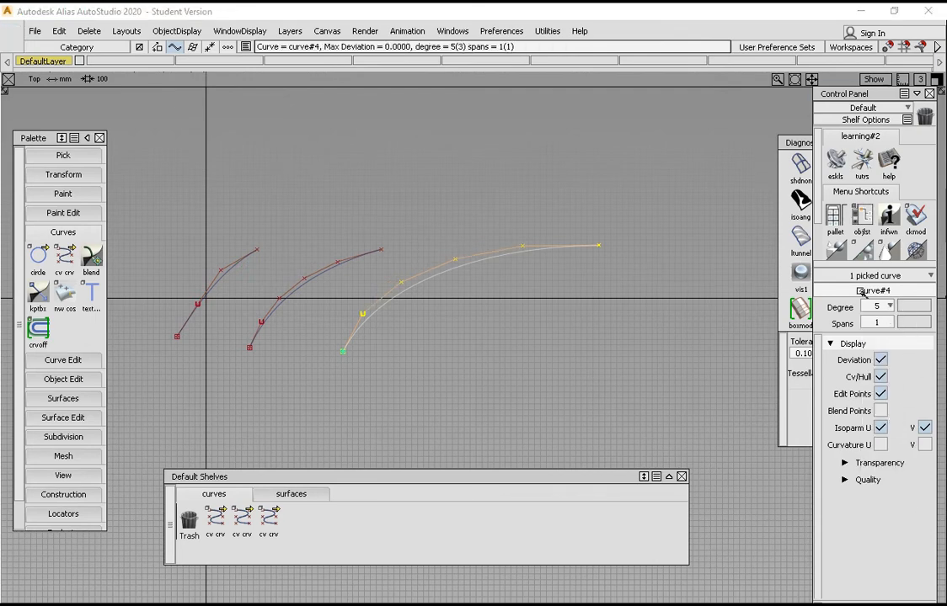
{"action": "left_click", "coordinate": [482, 267]}
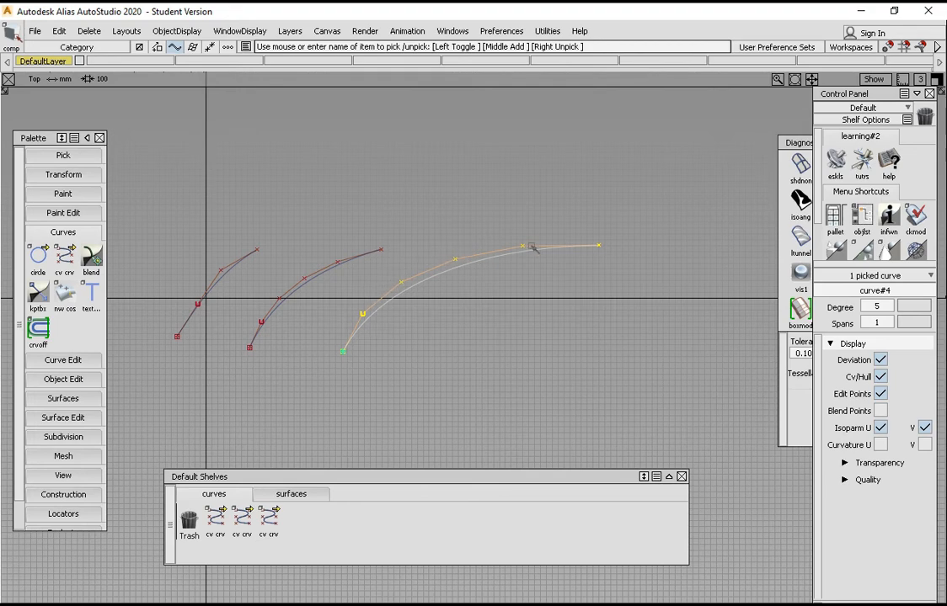
{"action": "middle_click_drag", "start_coordinate": [376, 317], "coordinate": [435, 314], "text": "alt+shift"}
{"action": "left_click", "coordinate": [378, 270], "text": "alt+shift"}
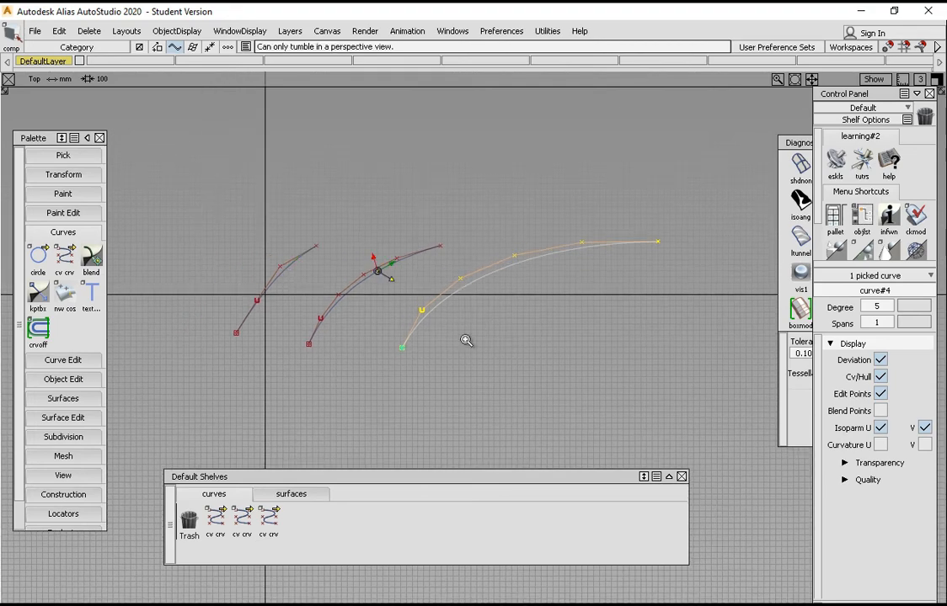
{"action": "right_click_drag", "start_coordinate": [465, 340], "coordinate": [506, 269], "text": "alt+shift"}
{"action": "middle_click_drag", "start_coordinate": [464, 240], "coordinate": [376, 296], "text": "alt+shift"}
{"action": "left_click_drag", "start_coordinate": [488, 340], "coordinate": [498, 296], "text": "ctrl+shift"}
- Move the fourth CV of the long curve straight down to about the third CV's height, and clear the pick
{"action": "middle_click_drag", "start_coordinate": [566, 294], "coordinate": [526, 294], "text": "alt+shift"}
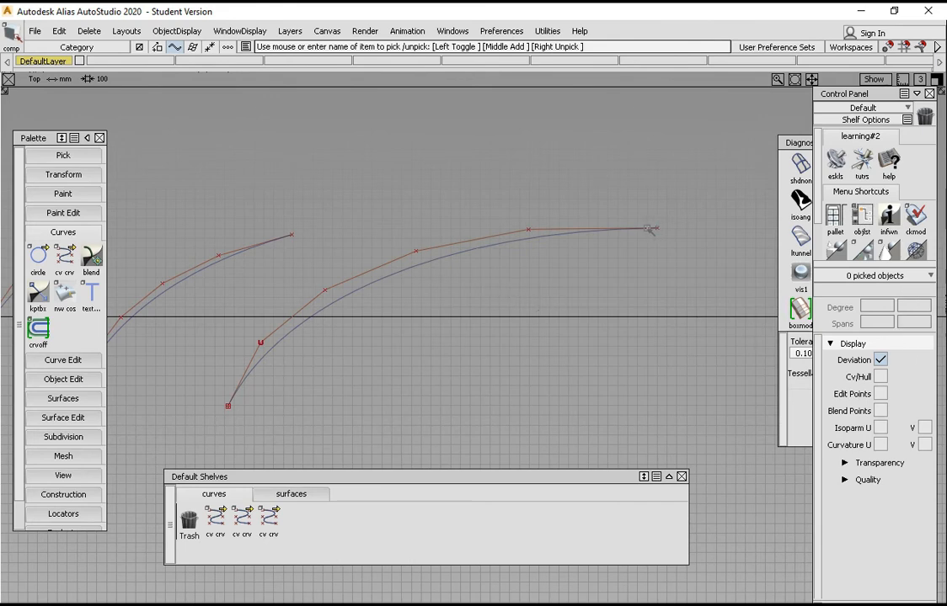
{"action": "left_click_drag", "start_coordinate": [433, 190], "coordinate": [480, 200], "text": "ctrl+shift"}
{"action": "left_click", "coordinate": [410, 271]}
{"action": "middle_click_drag", "start_coordinate": [447, 275], "coordinate": [444, 242], "text": "ctrl+shift"}
{"action": "right_click_drag", "start_coordinate": [437, 220], "coordinate": [434, 254]}
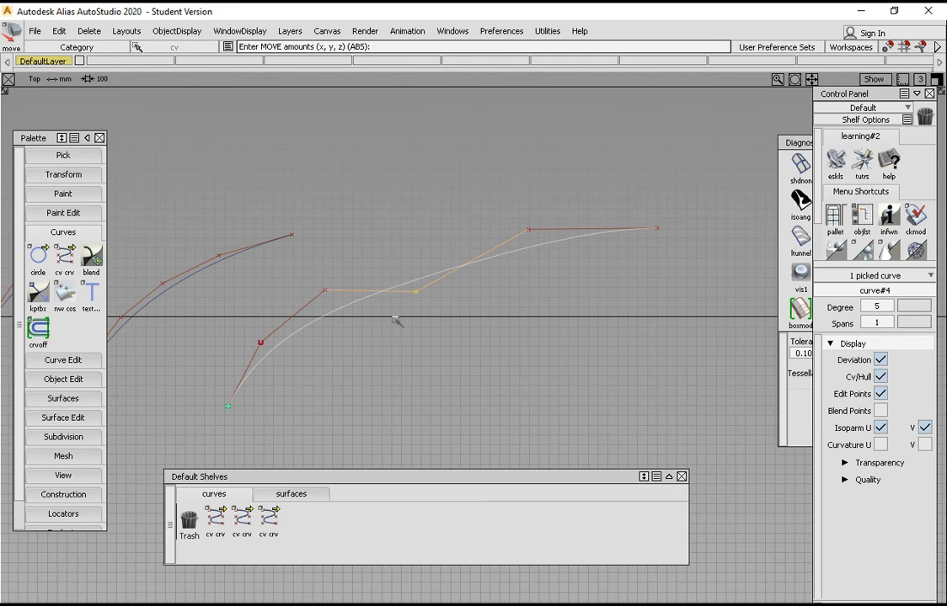
{"action": "left_click_drag", "start_coordinate": [557, 306], "coordinate": [569, 254], "text": "ctrl+shift"}
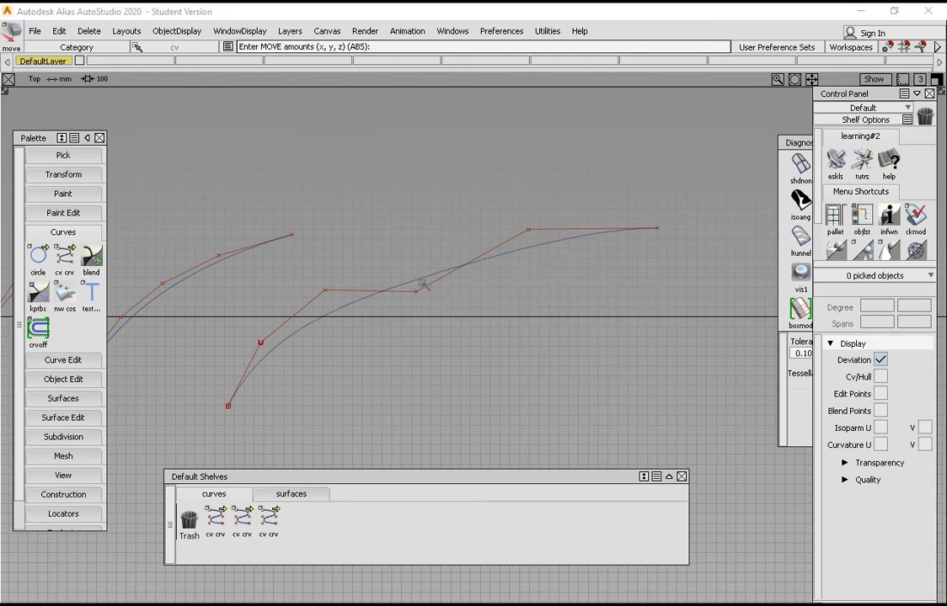
- Move the long curve's fourth CV back up until the hull arches smoothly again, and clear the pick
{"action": "left_click_drag", "start_coordinate": [422, 282], "coordinate": [474, 289], "text": "ctrl+shift"}
{"action": "left_click_drag", "start_coordinate": [390, 271], "coordinate": [448, 324]}
{"action": "right_click_drag", "start_coordinate": [485, 314], "coordinate": [475, 243], "text": "ctrl+shift"}
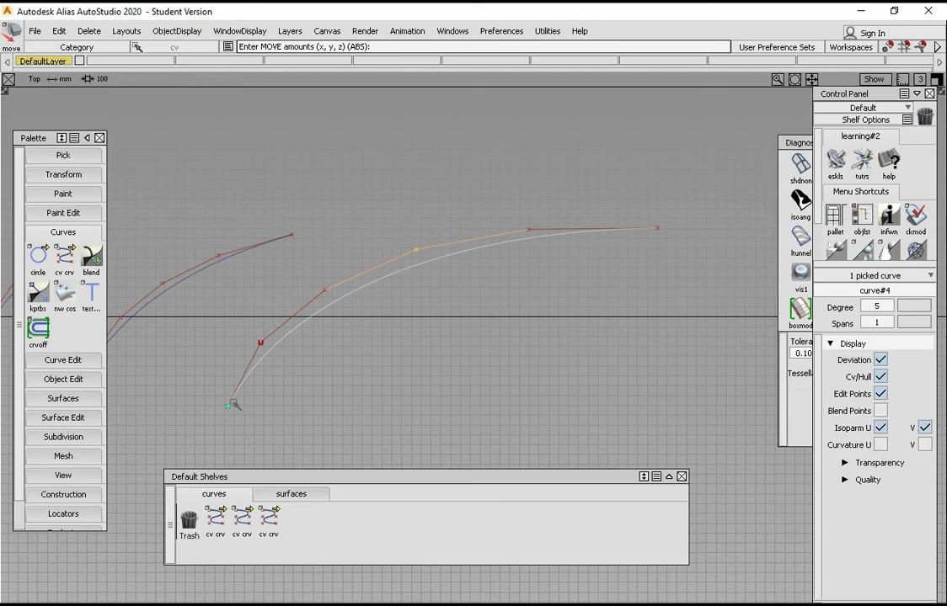
{"action": "right_click_drag", "start_coordinate": [547, 230], "coordinate": [473, 290], "text": "alt+shift"}
{"action": "middle_click_drag", "start_coordinate": [433, 280], "coordinate": [526, 267], "text": "alt+shift"}
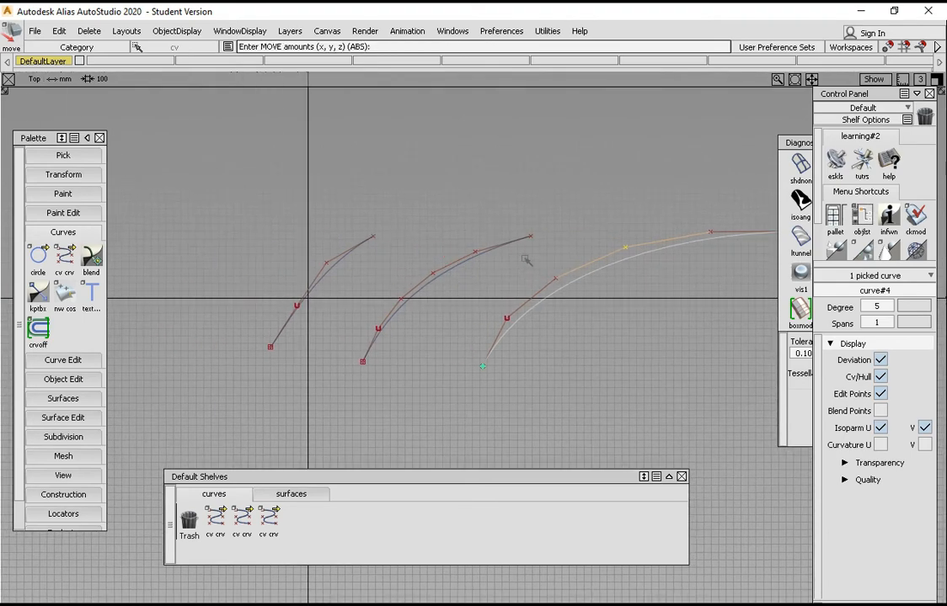
{"action": "left_click_drag", "start_coordinate": [546, 244], "coordinate": [543, 211], "text": "ctrl+shift"}
- Add the curve curvature tool (crvcvtr) from the Locators group to the curves shelf
{"action": "middle_click_drag", "start_coordinate": [543, 249], "coordinate": [454, 234], "text": "alt+shift"}
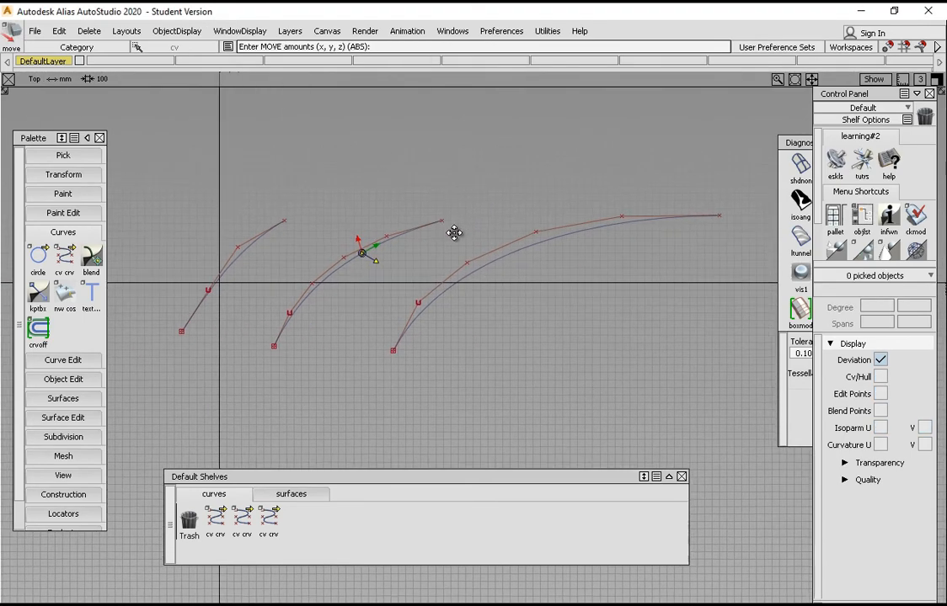
{"action": "mouse_move", "coordinate": [454, 235]}
{"action": "right_mouse_down", "text": "alt+shift"}
{"action": "mouse_move", "coordinate": [449, 253]}
{"action": "mouse_move", "coordinate": [443, 231]}
{"action": "right_mouse_up", "text": "alt+shift"}
{"action": "middle_click_drag", "start_coordinate": [443, 230], "coordinate": [451, 260], "text": "alt+shift"}
{"action": "right_click_drag", "start_coordinate": [451, 260], "coordinate": [465, 267], "text": "alt+shift"}
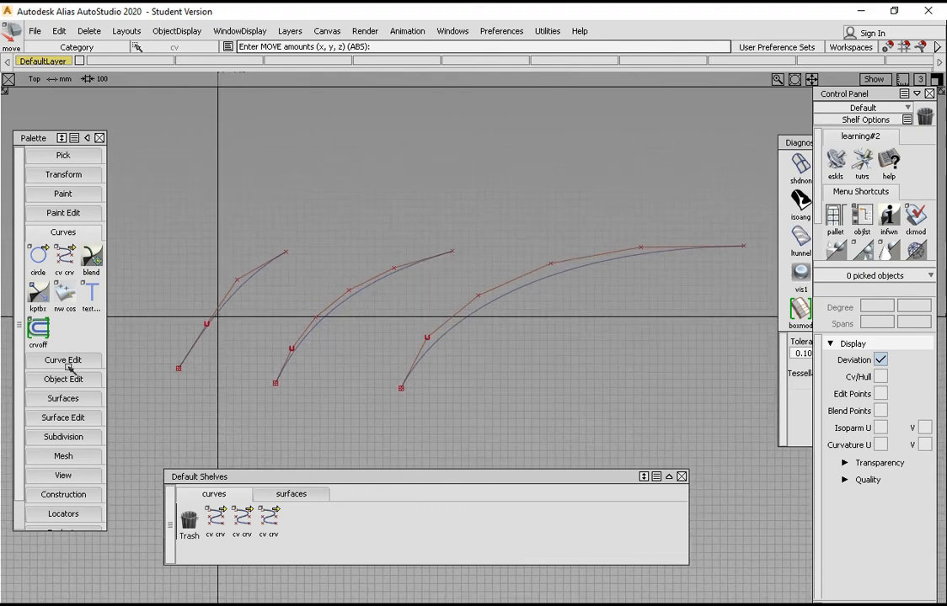
{"action": "scroll", "coordinate": [67, 367], "scroll_direction": "down", "scroll_amount": 1}
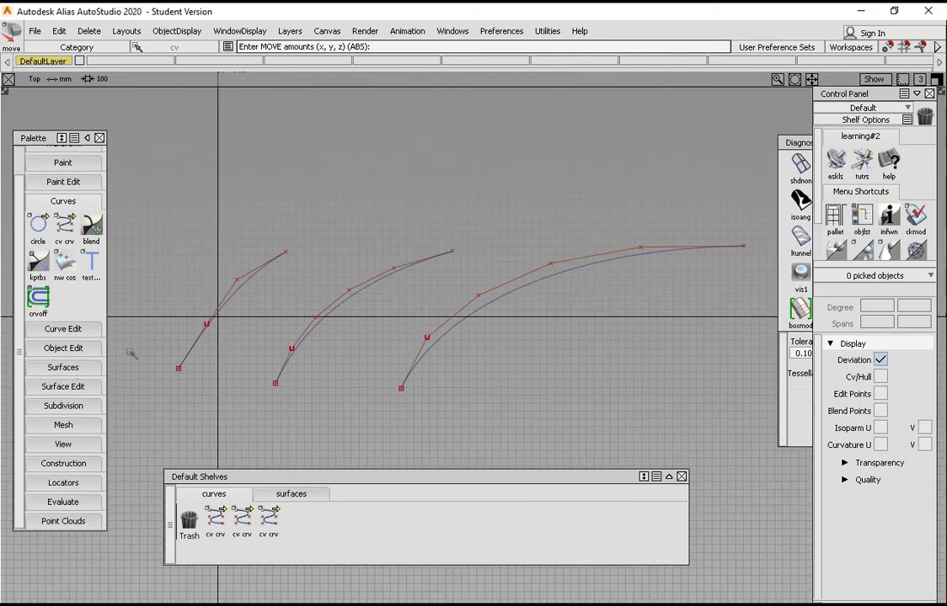
{"action": "middle_click_drag", "start_coordinate": [370, 274], "coordinate": [348, 272], "text": "alt+shift"}
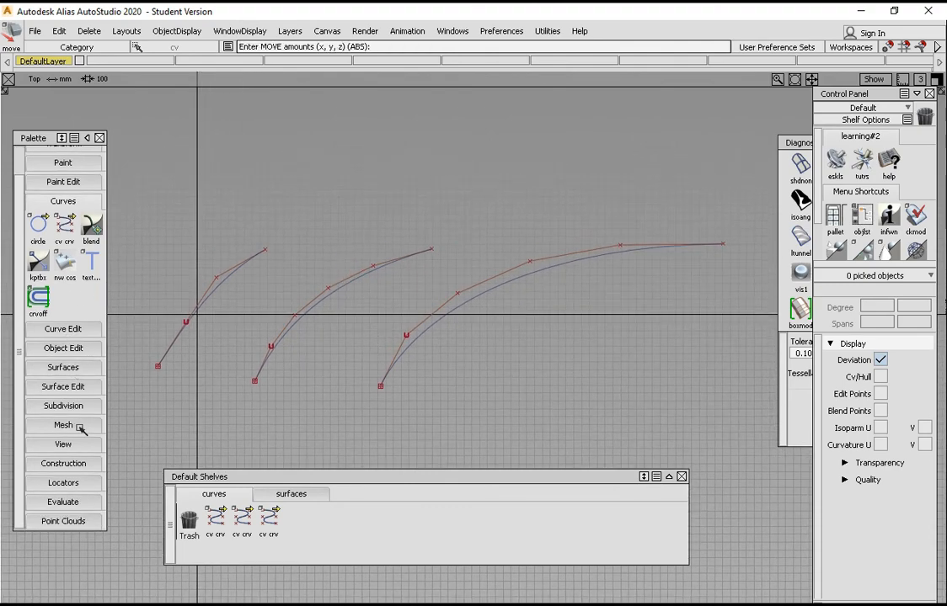
{"action": "left_click", "coordinate": [63, 502]}
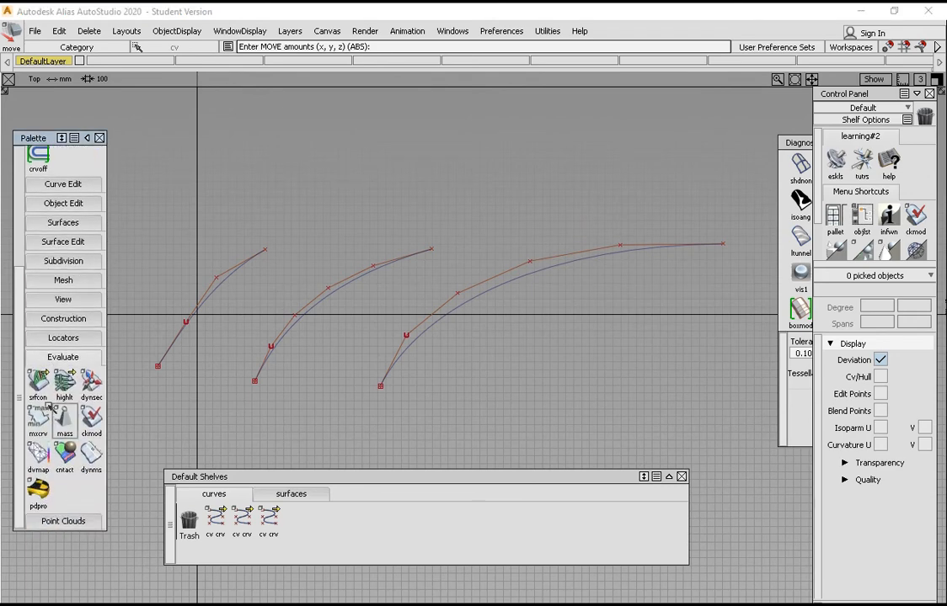
{"action": "left_click", "coordinate": [60, 357]}
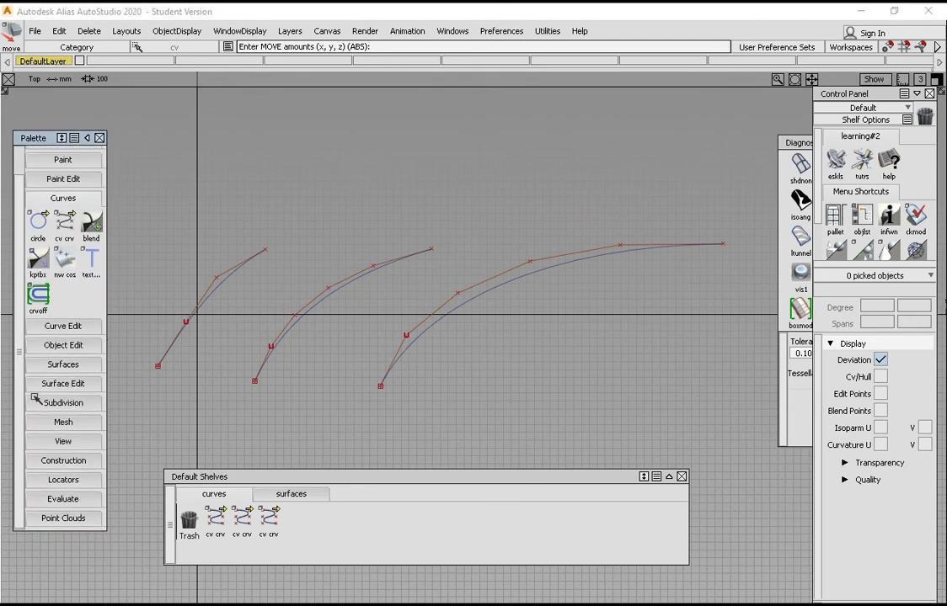
{"action": "left_click", "coordinate": [58, 480]}
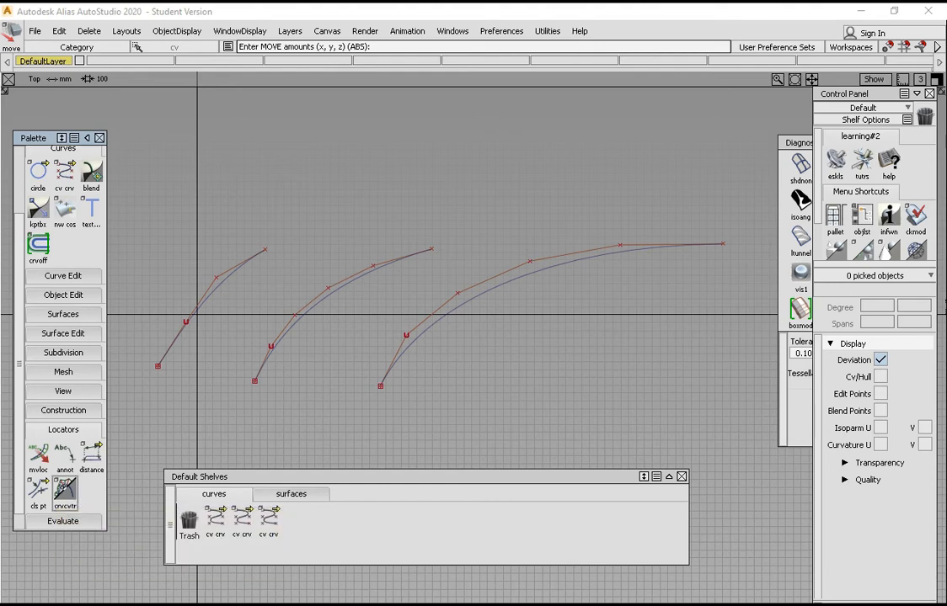
{"action": "middle_click_drag", "start_coordinate": [65, 489], "coordinate": [296, 516]}
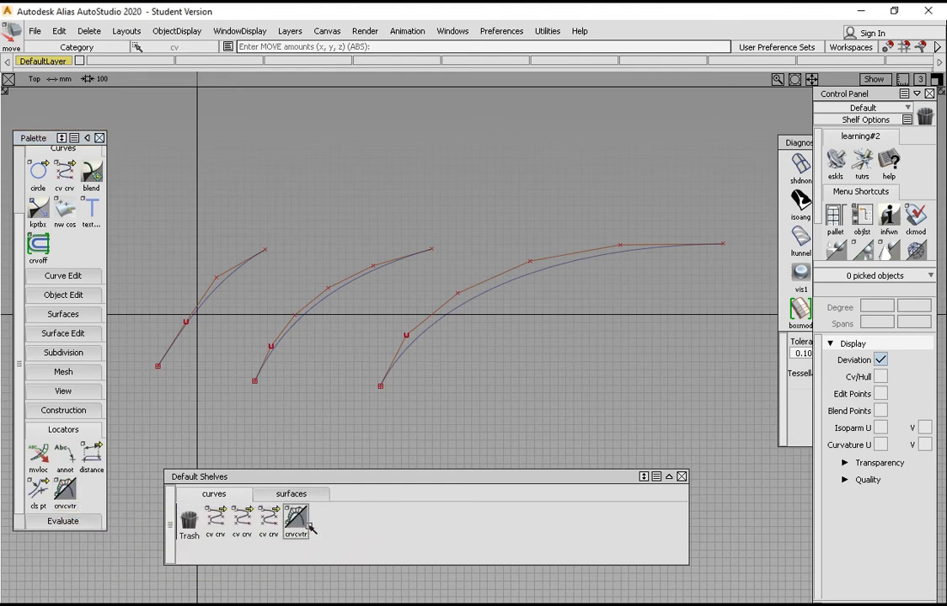
{"action": "left_click", "coordinate": [332, 480]}
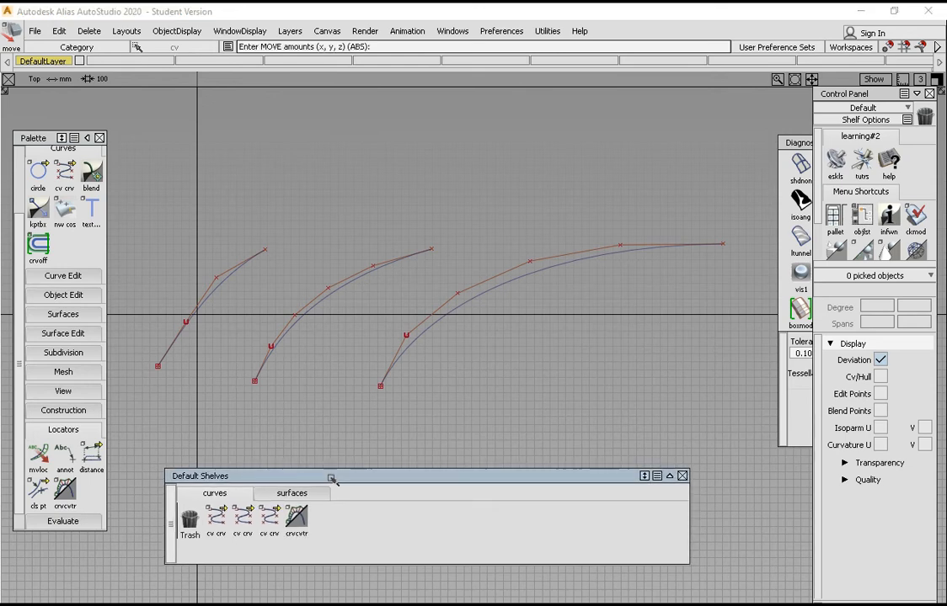
- Place curve curvature locators on the short, middle and long curves to show their curvature combs
{"action": "left_click", "coordinate": [295, 517]}
{"action": "left_click", "coordinate": [352, 285]}
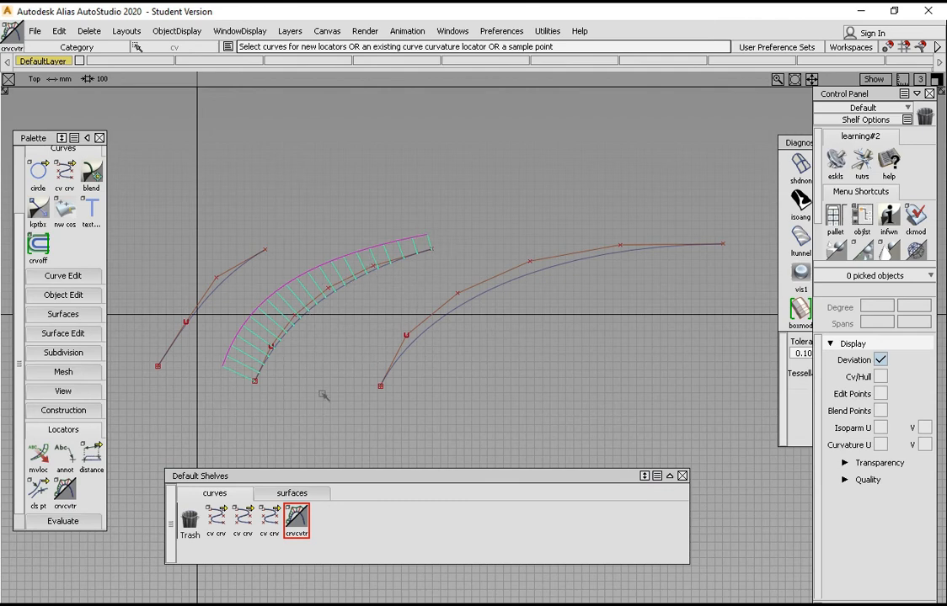
{"action": "left_click", "coordinate": [308, 518]}
{"action": "left_click", "coordinate": [207, 300]}
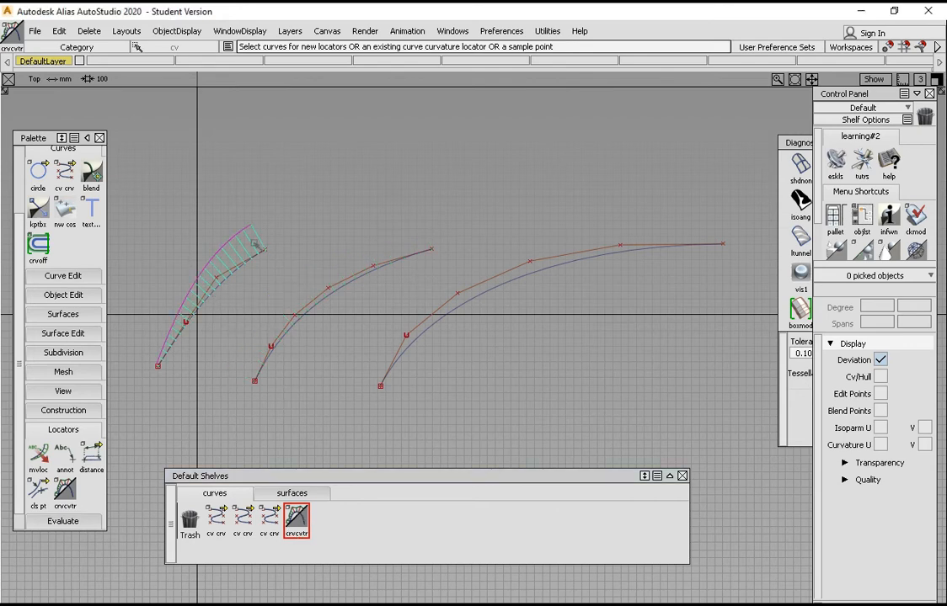
{"action": "left_click", "coordinate": [293, 328]}
{"action": "left_click", "coordinate": [431, 318]}
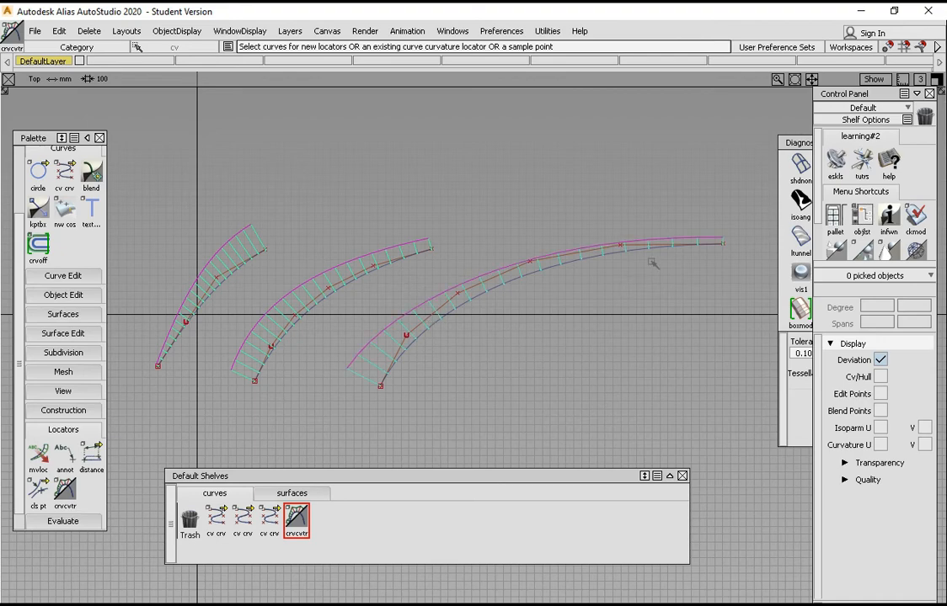
{"action": "left_click", "coordinate": [604, 226]}
- Examine the curvature combs of the three curves up close and compare how the curvature changes along each
{"action": "middle_click_drag", "start_coordinate": [525, 259], "coordinate": [524, 243], "text": "alt+shift"}
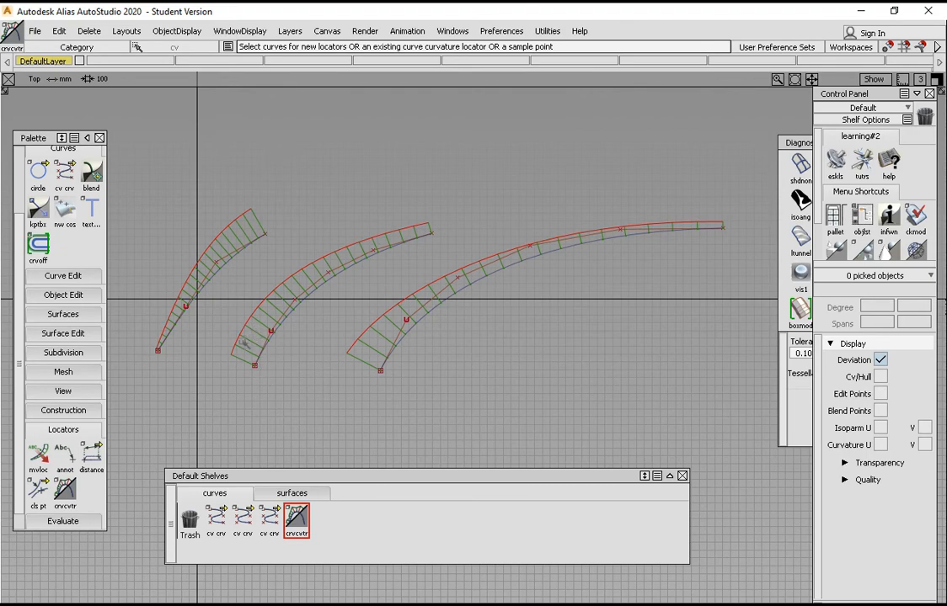
{"action": "middle_click_drag", "start_coordinate": [391, 273], "coordinate": [446, 278], "text": "alt+shift"}
{"action": "left_click", "coordinate": [407, 268], "text": "alt+shift"}
{"action": "right_click_drag", "start_coordinate": [408, 268], "coordinate": [420, 266], "text": "alt+shift"}
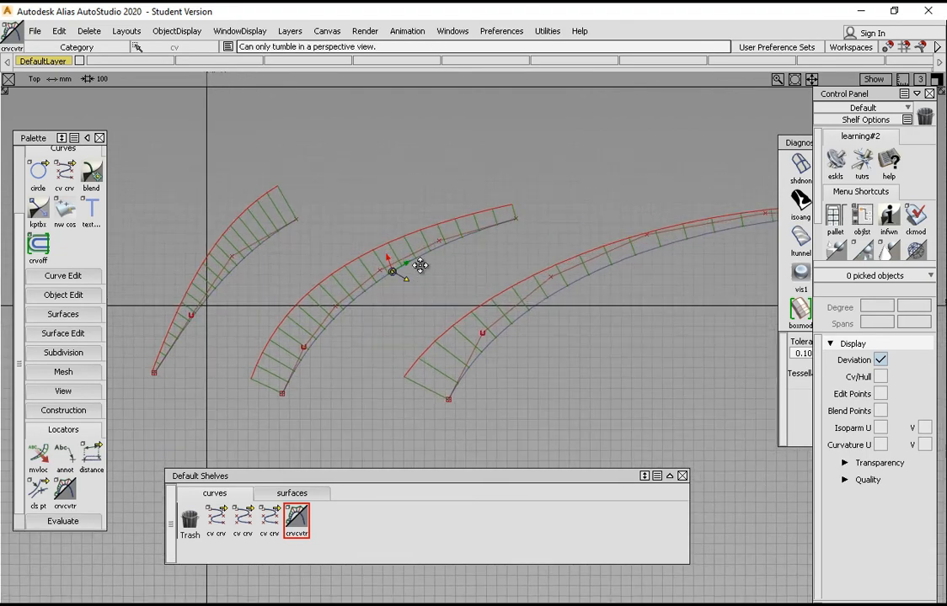
{"action": "middle_click_drag", "start_coordinate": [452, 272], "coordinate": [407, 277], "text": "alt+shift"}
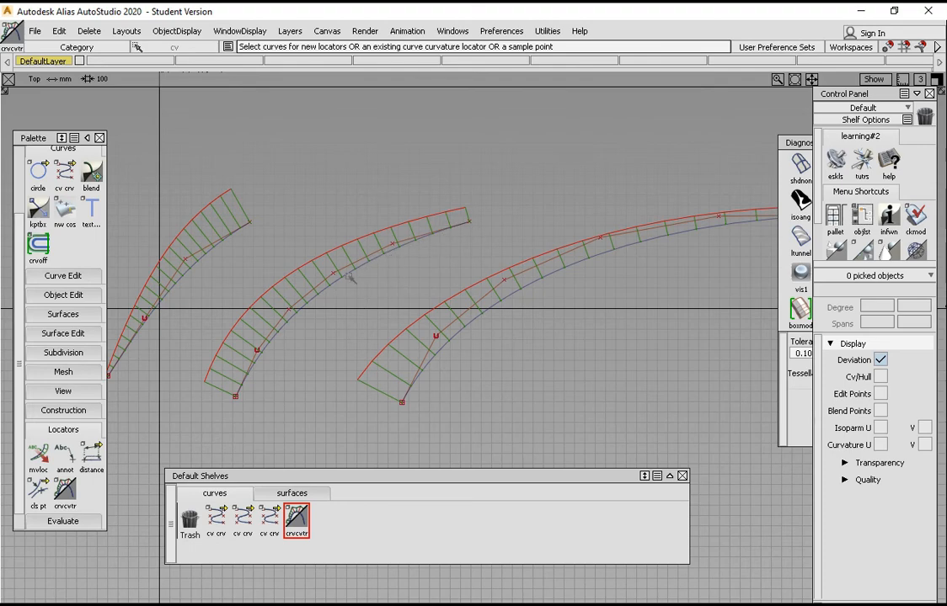
{"action": "middle_click_drag", "start_coordinate": [482, 257], "coordinate": [518, 249], "text": "alt+shift"}
{"action": "left_click", "coordinate": [456, 223], "text": "alt+shift"}
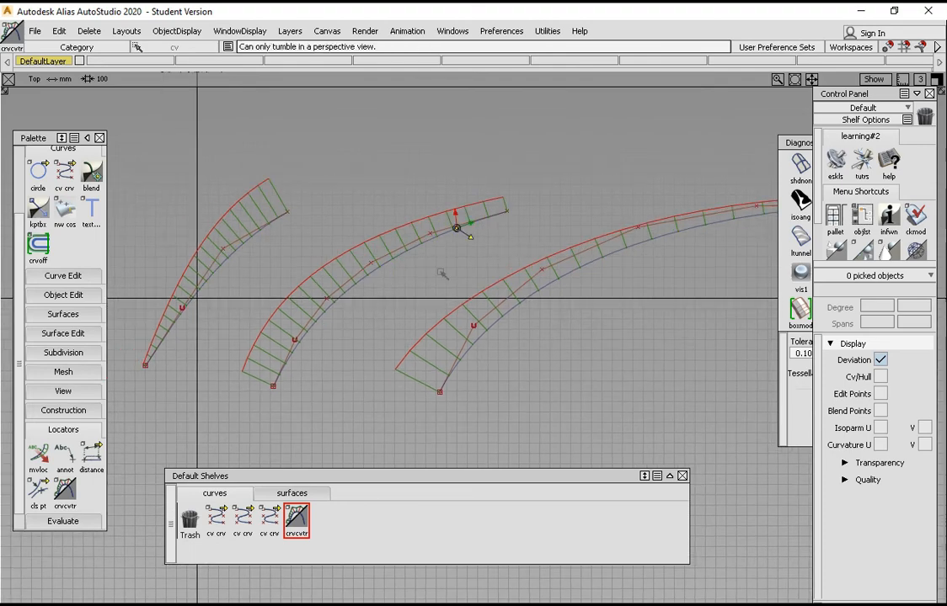
{"action": "right_click_drag", "start_coordinate": [440, 271], "coordinate": [444, 269], "text": "alt+shift"}
{"action": "middle_click_drag", "start_coordinate": [423, 263], "coordinate": [437, 254], "text": "alt+shift"}
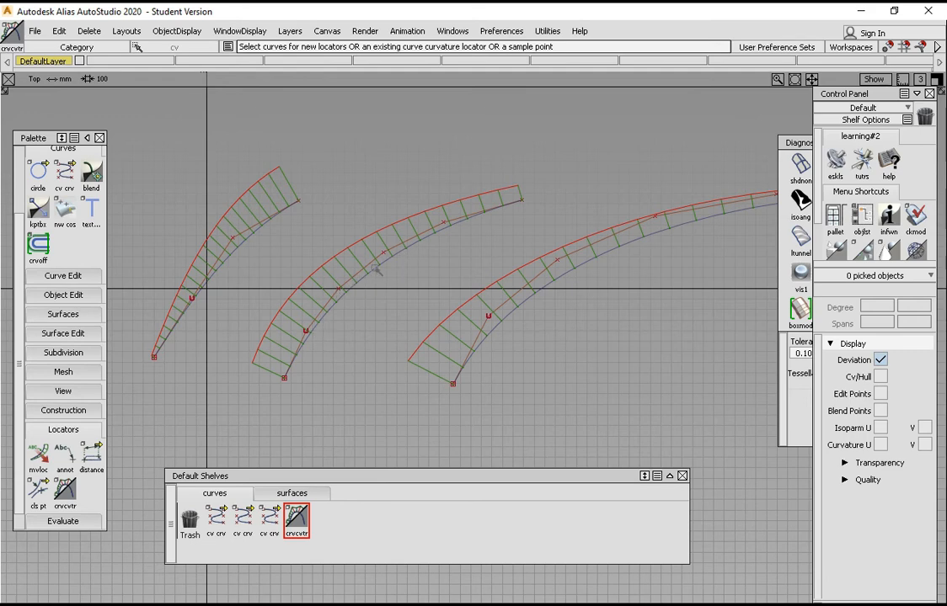
{"action": "middle_click_drag", "start_coordinate": [383, 253], "coordinate": [388, 238], "text": "alt+shift"}
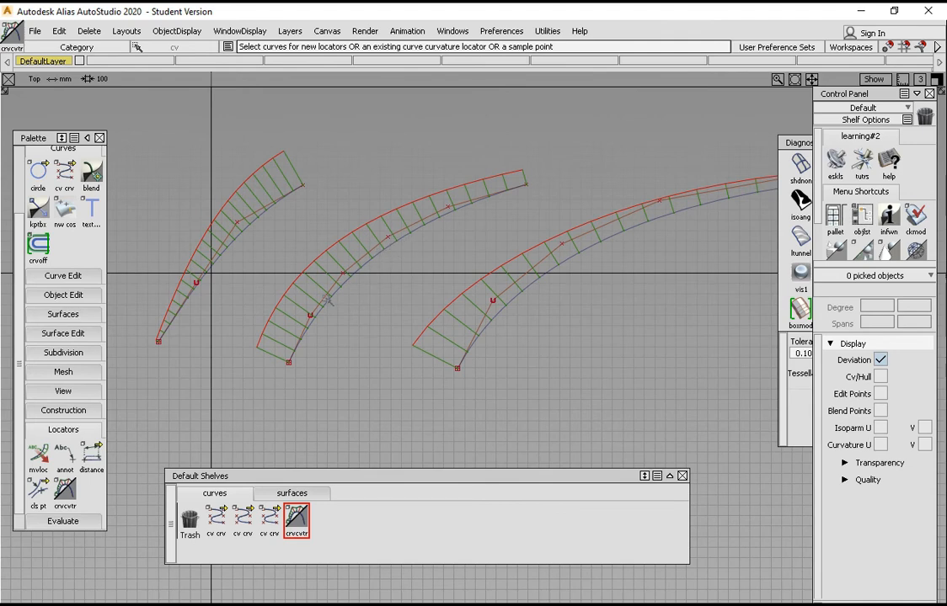
{"action": "middle_click_drag", "start_coordinate": [347, 300], "coordinate": [368, 264], "text": "alt+shift"}
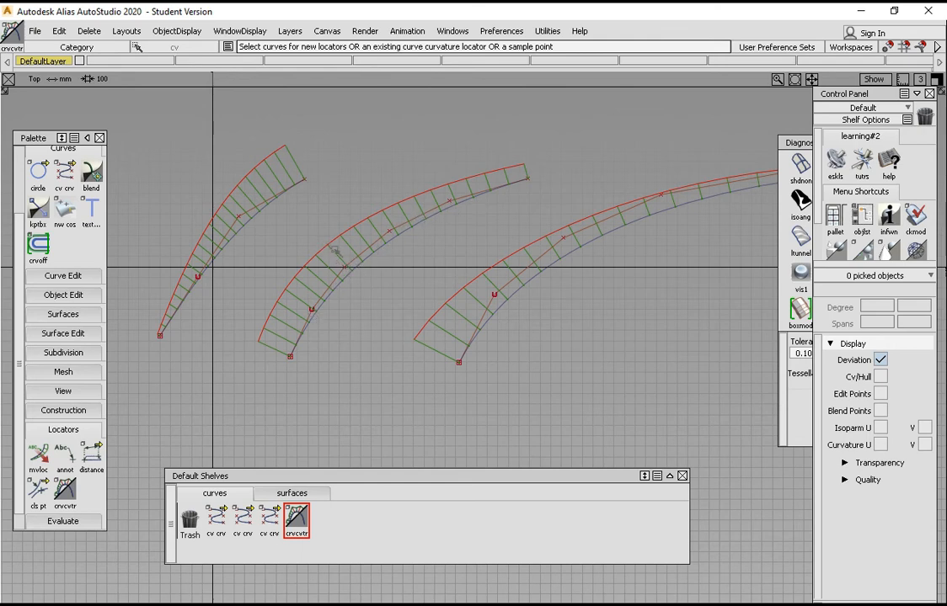
{"action": "middle_click_drag", "start_coordinate": [374, 284], "coordinate": [376, 270], "text": "alt+shift"}
{"action": "left_click", "coordinate": [373, 256], "text": "alt+shift"}
{"action": "right_click_drag", "start_coordinate": [373, 256], "coordinate": [406, 235], "text": "alt+shift"}
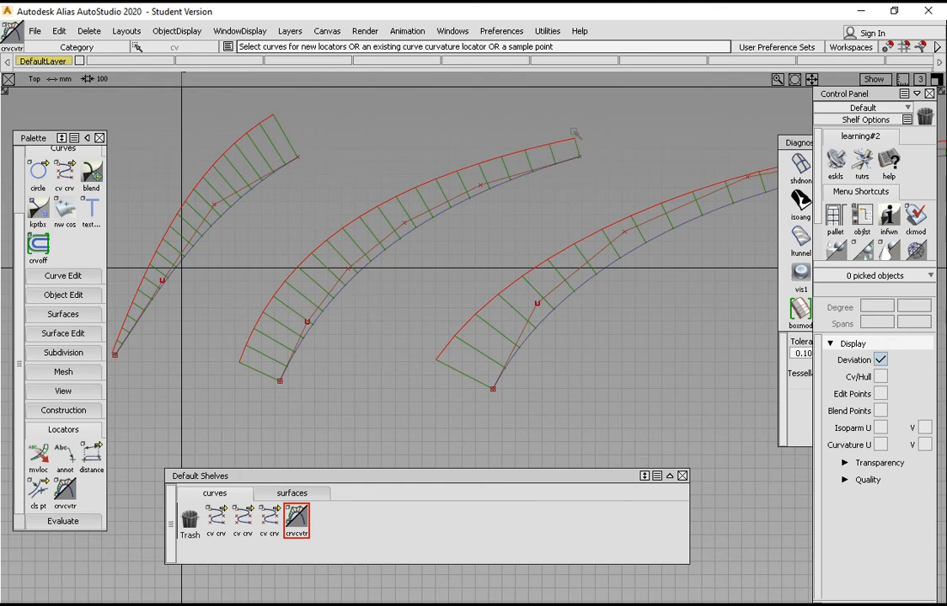
{"action": "middle_click_drag", "start_coordinate": [431, 222], "coordinate": [428, 225], "text": "alt+shift"}
- Pick the middle curve's fifth CV and move it up, then back down until the curvature comb tapers gently toward the curve's end
{"action": "left_click_drag", "start_coordinate": [473, 234], "coordinate": [499, 228], "text": "ctrl+shift"}
{"action": "middle_click_drag", "start_coordinate": [499, 228], "coordinate": [453, 226], "text": "alt+shift"}
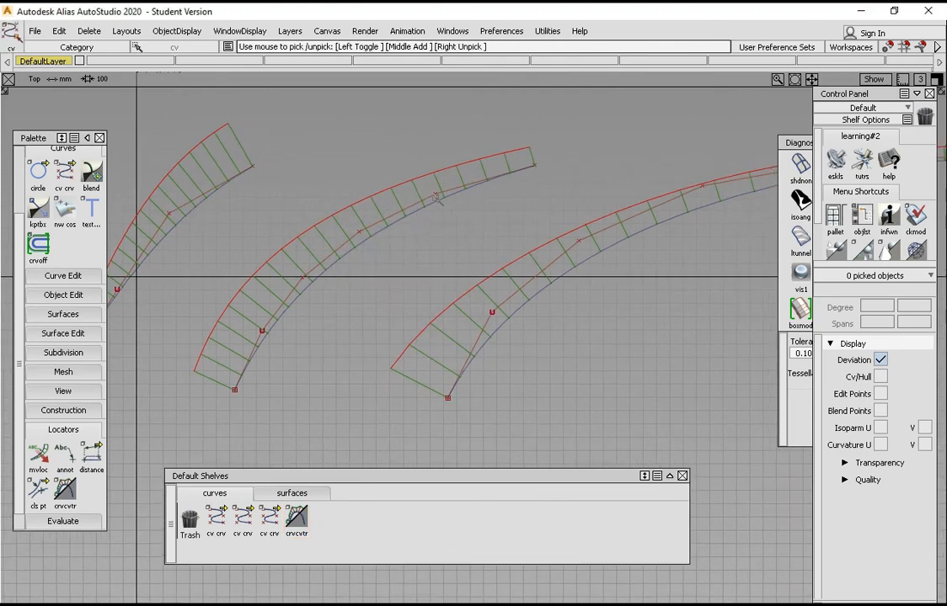
{"action": "left_click", "coordinate": [436, 197]}
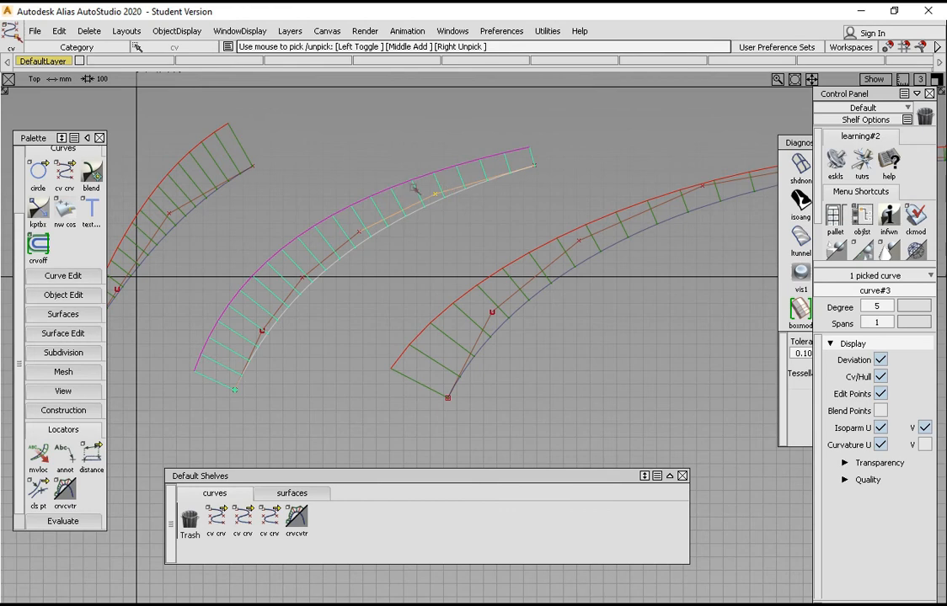
{"action": "middle_click_drag", "start_coordinate": [491, 248], "coordinate": [418, 263], "text": "alt+shift"}
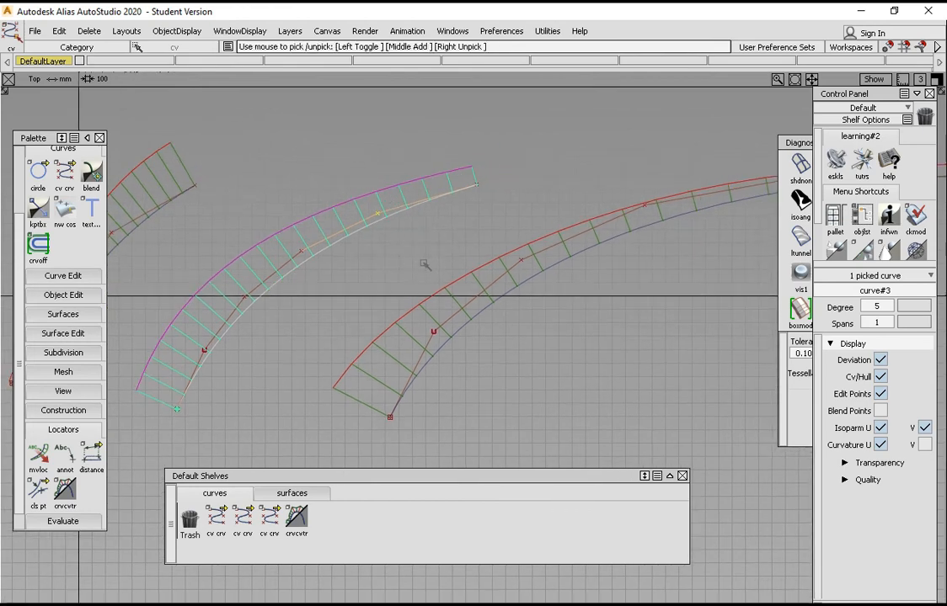
{"action": "right_click_drag", "start_coordinate": [409, 268], "coordinate": [405, 246], "text": "ctrl+shift"}
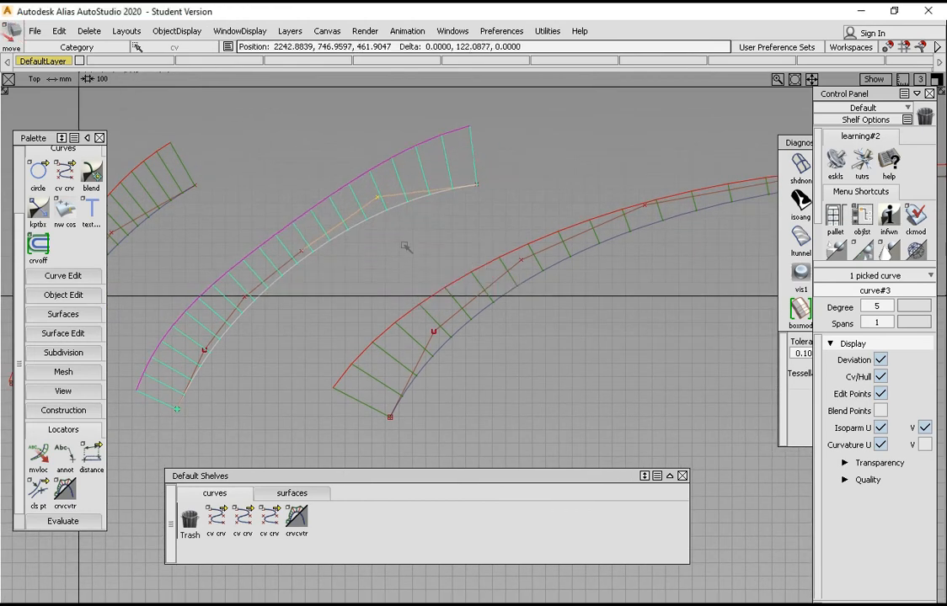
{"action": "left_click_drag", "start_coordinate": [405, 246], "coordinate": [413, 269]}
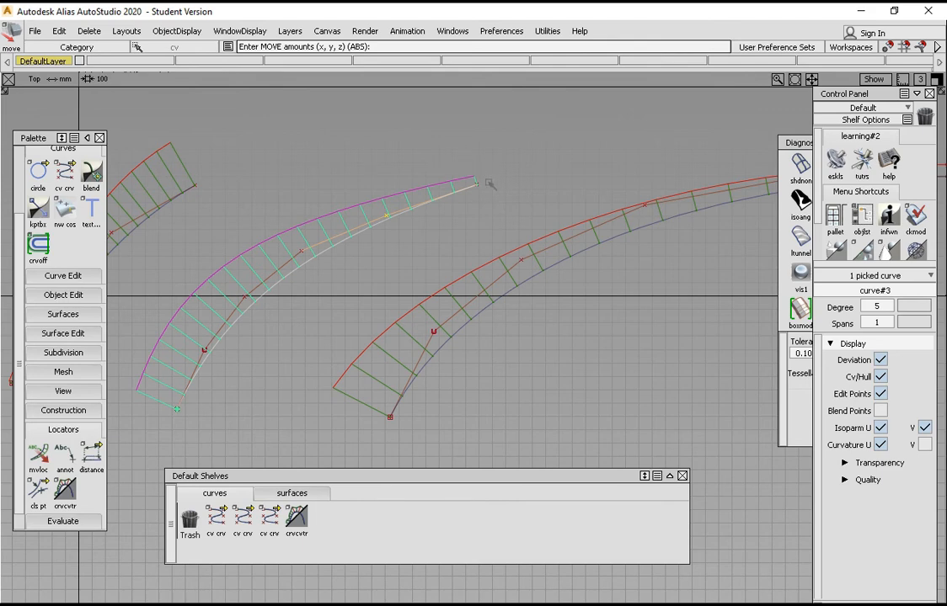
{"action": "middle_click_drag", "start_coordinate": [488, 183], "coordinate": [466, 194], "text": "alt+shift"}
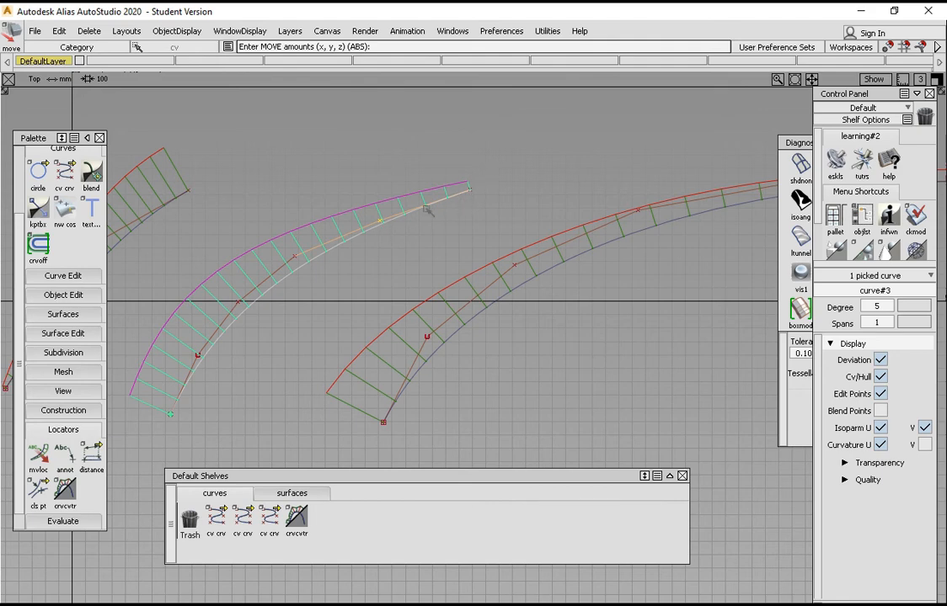
- Move the middle curve's third CV up and outward to make its curvature comb bulge, and examine the start of the comb
{"action": "middle_click_drag", "start_coordinate": [226, 333], "coordinate": [293, 292], "text": "alt+shift"}
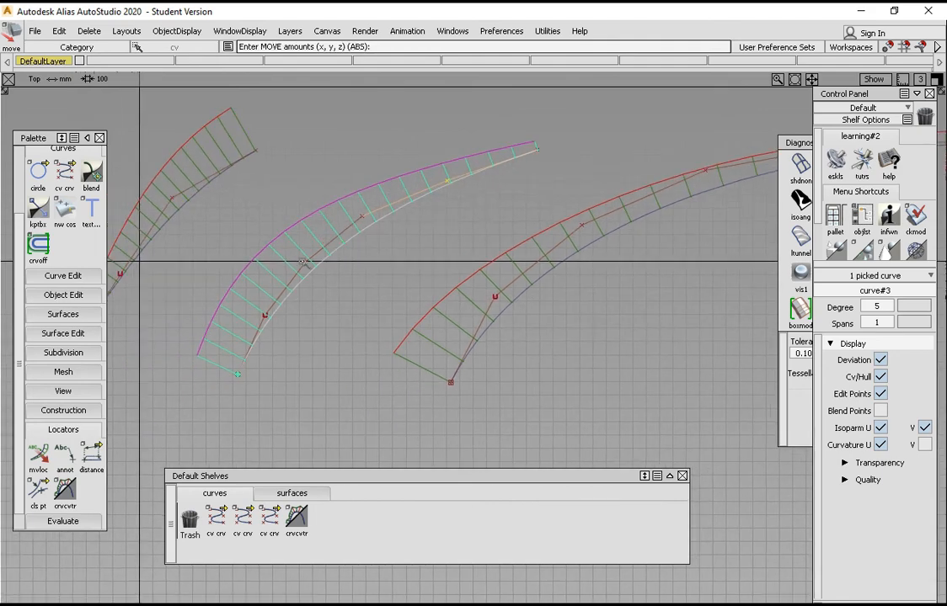
{"action": "left_click", "coordinate": [303, 262]}
{"action": "left_click_drag", "start_coordinate": [352, 294], "coordinate": [329, 266]}
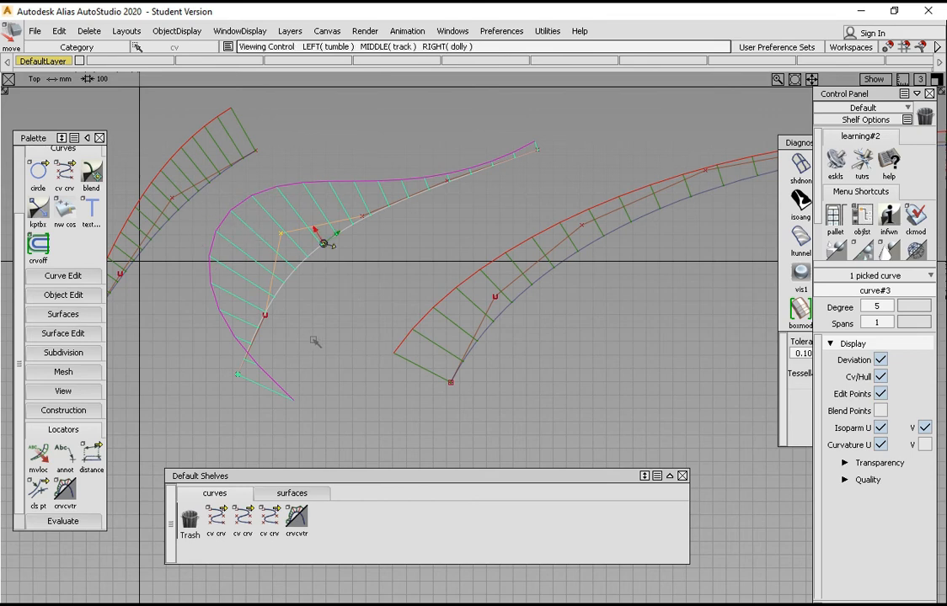
{"action": "middle_click_drag", "start_coordinate": [324, 244], "coordinate": [384, 258], "text": "alt+shift"}
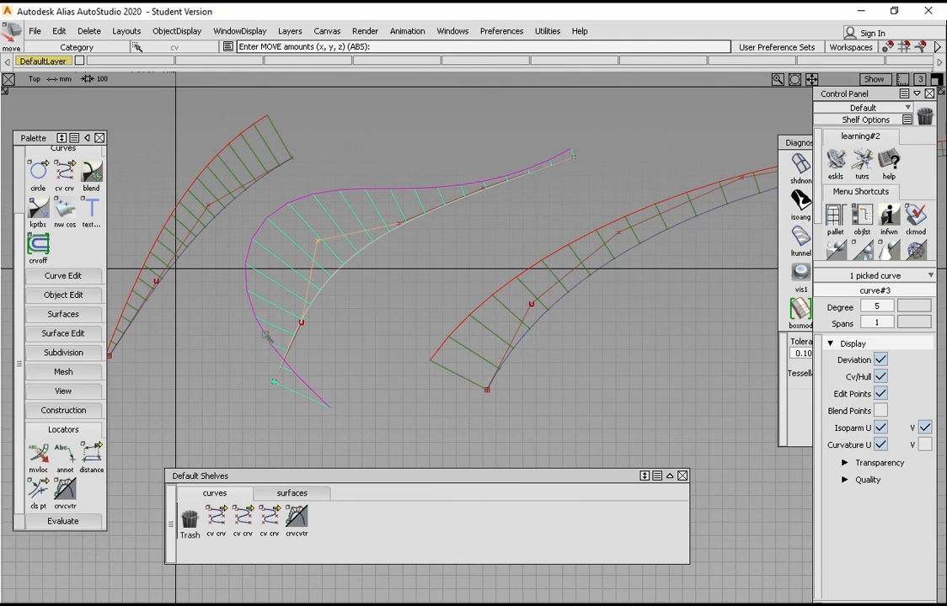
{"action": "middle_click_drag", "start_coordinate": [299, 362], "coordinate": [338, 313], "text": "alt+shift"}
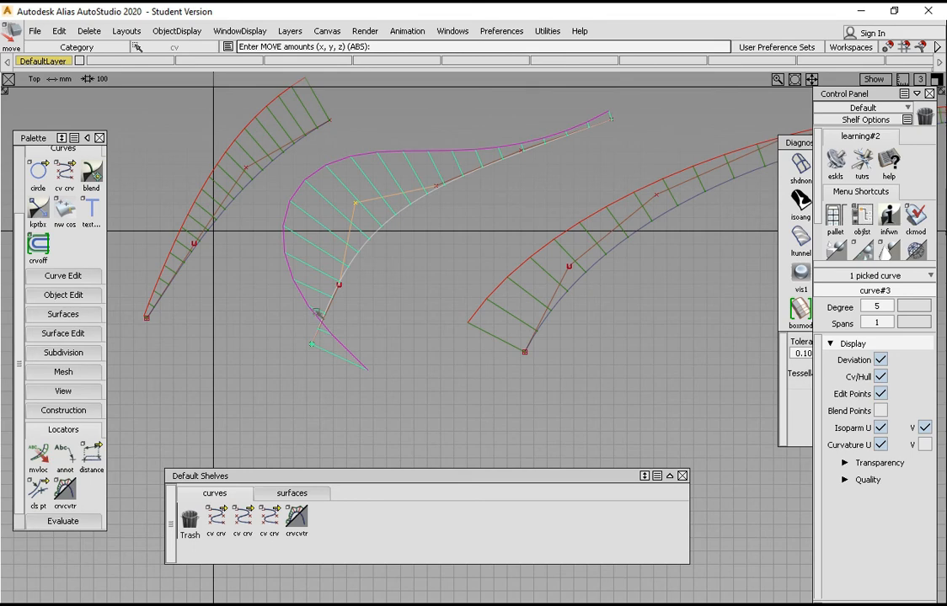
{"action": "mouse_move", "coordinate": [349, 285]}
{"action": "right_mouse_down", "text": "alt+shift"}
{"action": "mouse_move", "coordinate": [393, 205]}
{"action": "mouse_move", "coordinate": [344, 262]}
{"action": "mouse_move", "coordinate": [360, 283]}
{"action": "right_mouse_up", "text": "alt+shift"}
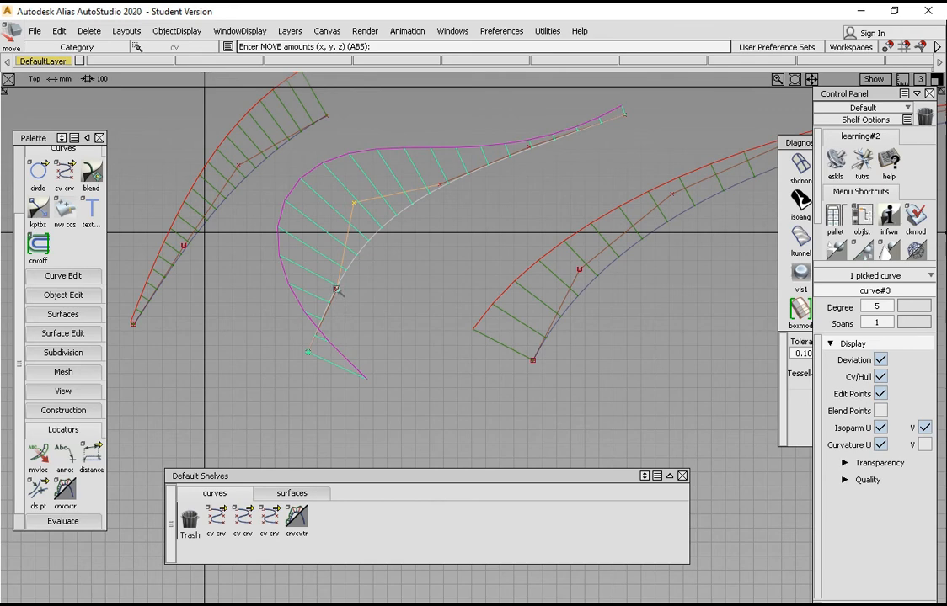
- Move the middle curve's second CV to the left and lower its third CV to even out the comb
{"action": "left_click", "coordinate": [337, 290]}
{"action": "middle_click_drag", "start_coordinate": [395, 311], "coordinate": [343, 310]}
{"action": "left_click_drag", "start_coordinate": [343, 310], "coordinate": [375, 311]}
{"action": "middle_click_drag", "start_coordinate": [586, 97], "coordinate": [401, 244], "text": "alt+shift"}
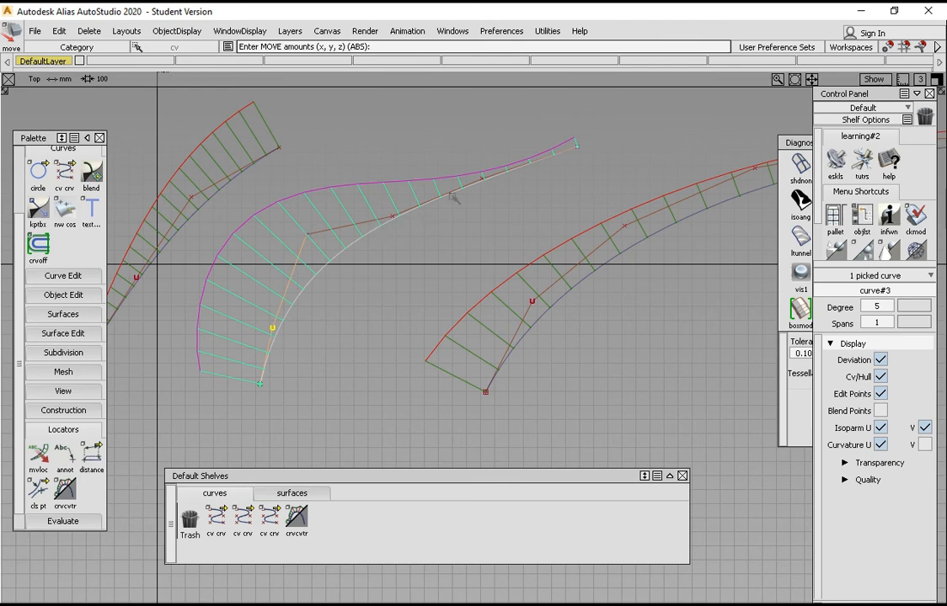
{"action": "left_click", "coordinate": [310, 235]}
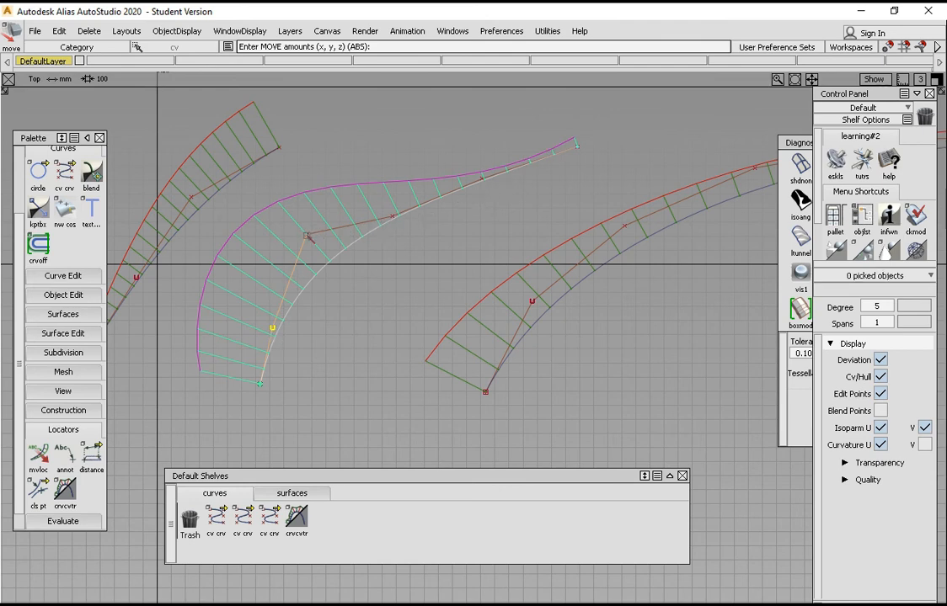
{"action": "right_click_drag", "start_coordinate": [331, 143], "coordinate": [332, 160]}
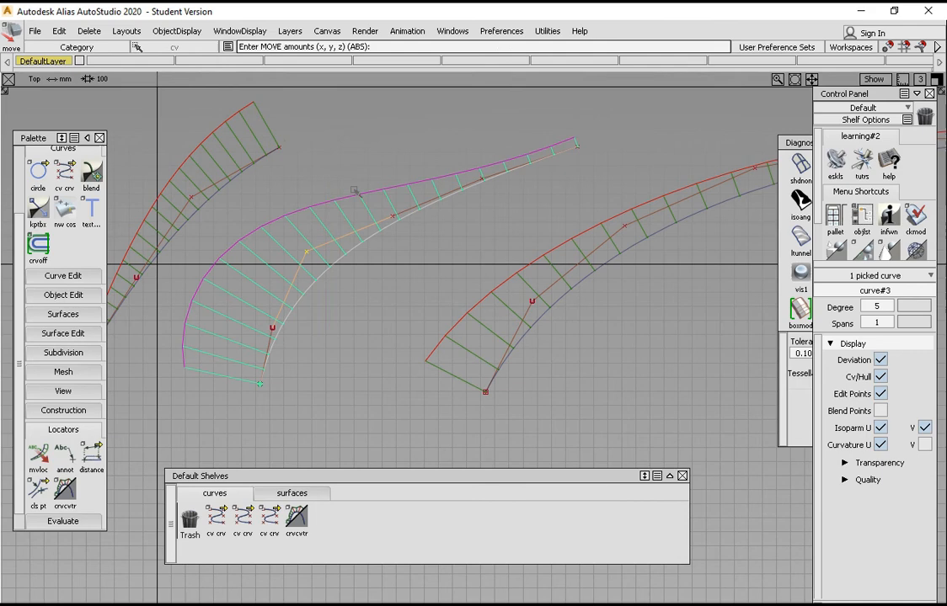
- Raise the middle curve's fourth CV and nudge its fifth CV up slightly to refine the comb's tail
{"action": "left_click", "coordinate": [392, 218]}
{"action": "right_click_drag", "start_coordinate": [408, 241], "coordinate": [408, 232]}
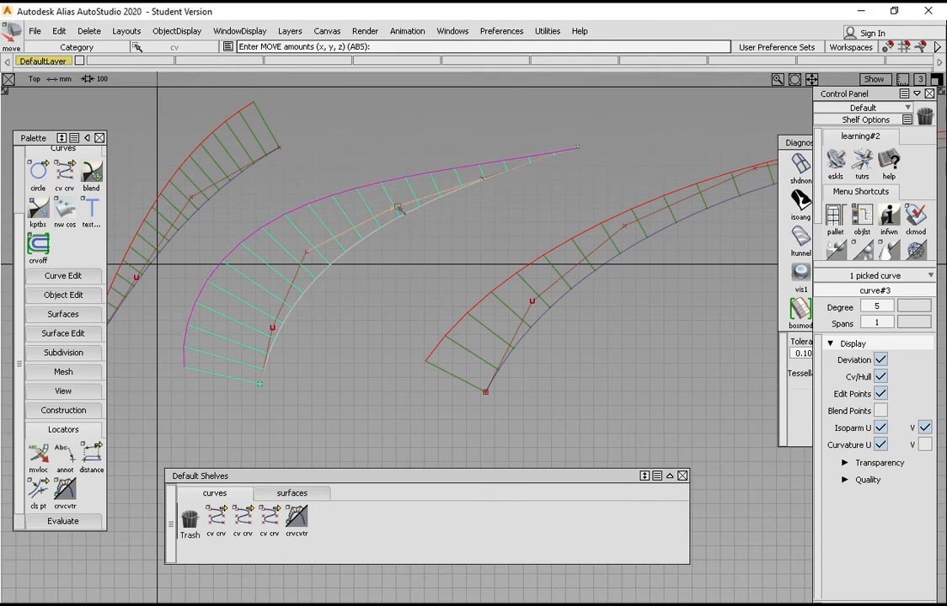
{"action": "middle_click_drag", "start_coordinate": [415, 207], "coordinate": [419, 206], "text": "alt+shift"}
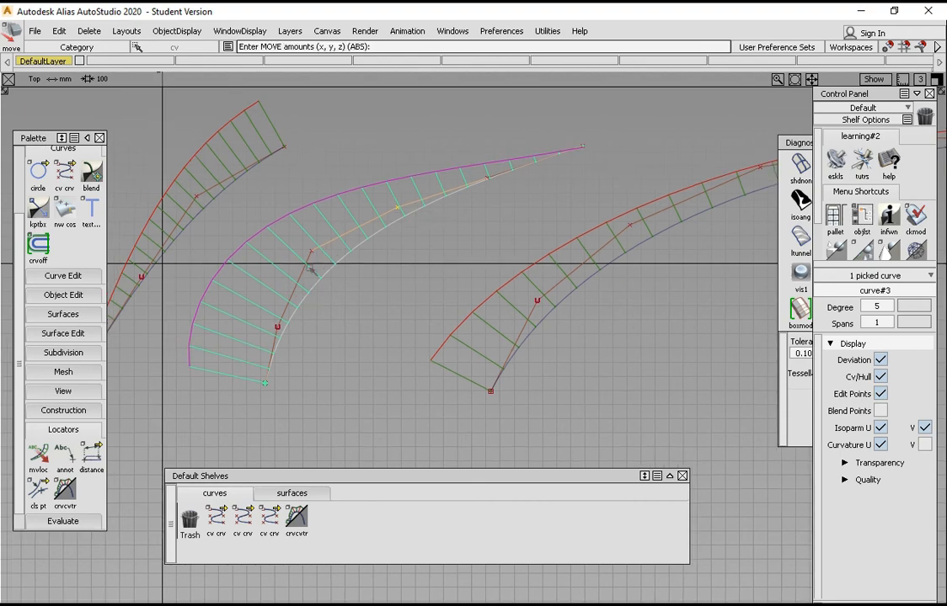
{"action": "middle_click_drag", "start_coordinate": [321, 254], "coordinate": [315, 286], "text": "alt+shift"}
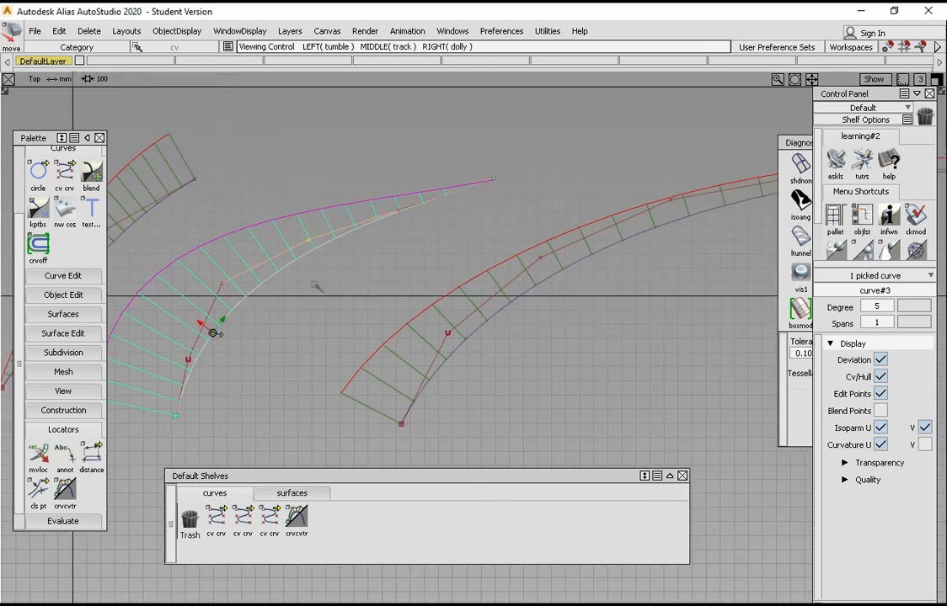
{"action": "right_click_drag", "start_coordinate": [395, 260], "coordinate": [394, 262]}
{"action": "middle_click_drag", "start_coordinate": [311, 282], "coordinate": [404, 266], "text": "alt+shift"}
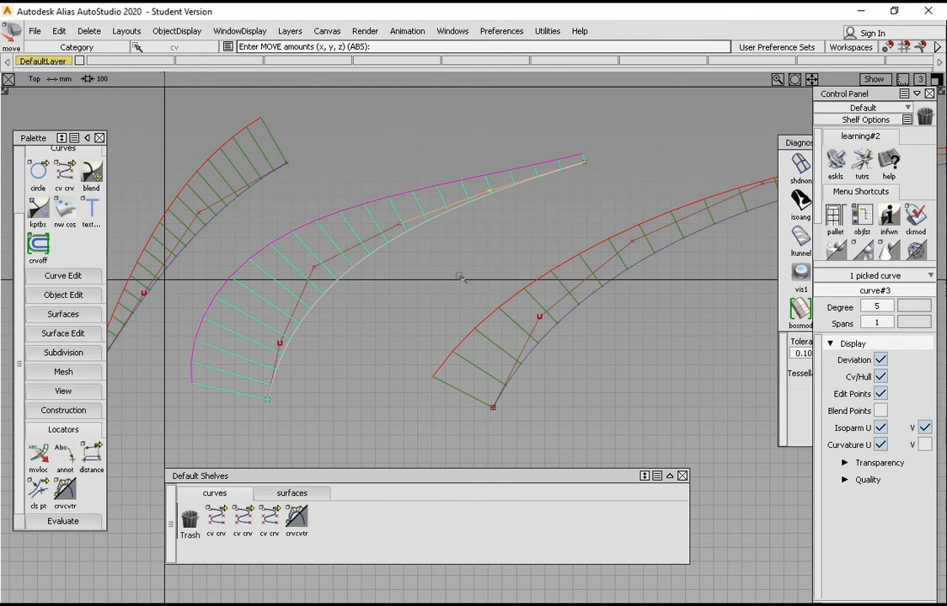
- Pull the middle curve's end CV well down, raise it partway back, and check the resulting comb
{"action": "middle_click_drag", "start_coordinate": [528, 206], "coordinate": [486, 218], "text": "alt+shift"}
{"action": "left_click", "coordinate": [541, 177]}
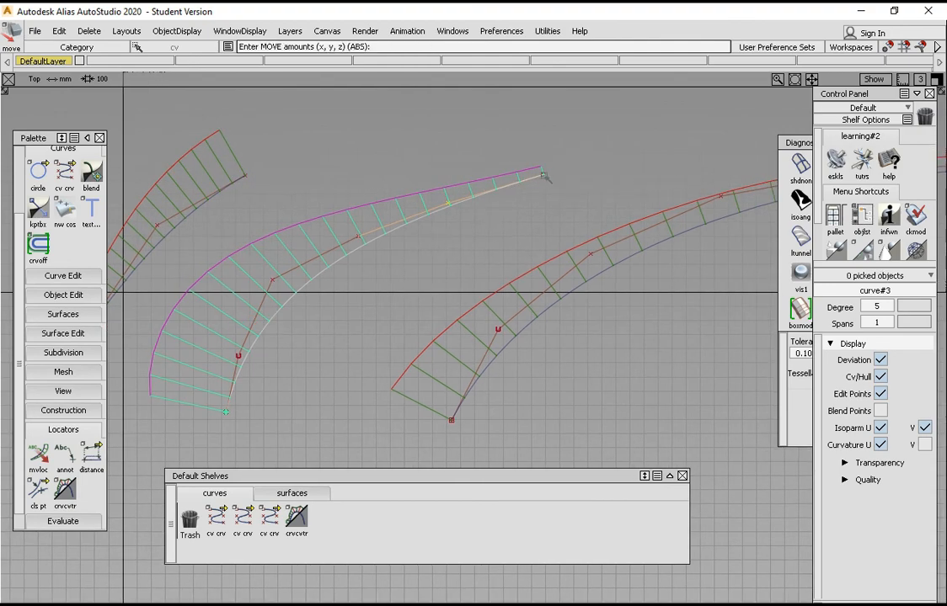
{"action": "right_click_drag", "start_coordinate": [552, 132], "coordinate": [546, 173]}
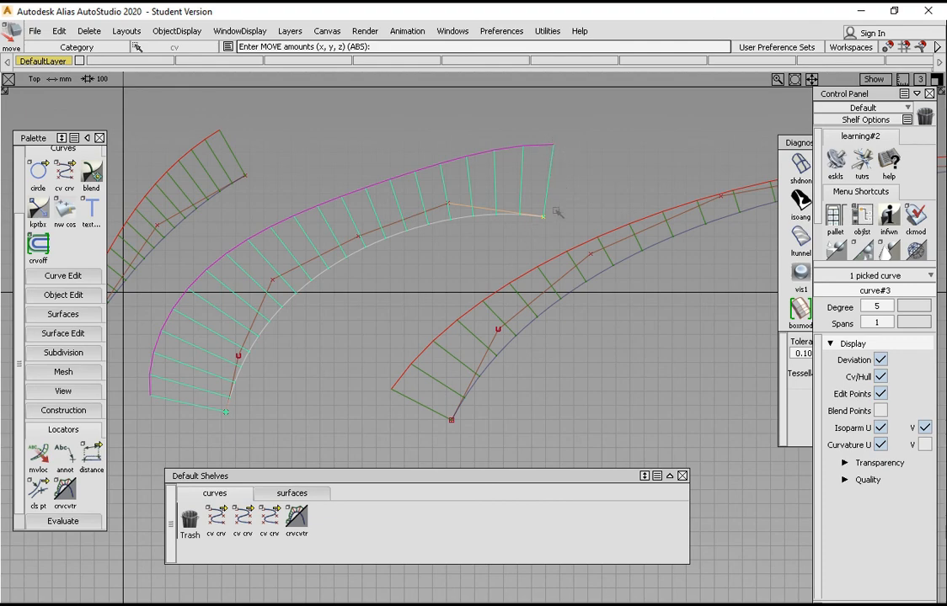
{"action": "mouse_move", "coordinate": [556, 212]}
{"action": "right_mouse_down"}
{"action": "mouse_move", "coordinate": [553, 180]}
{"action": "mouse_move", "coordinate": [553, 191]}
{"action": "right_mouse_up"}
{"action": "middle_click_drag", "start_coordinate": [560, 223], "coordinate": [416, 219], "text": "alt+shift"}
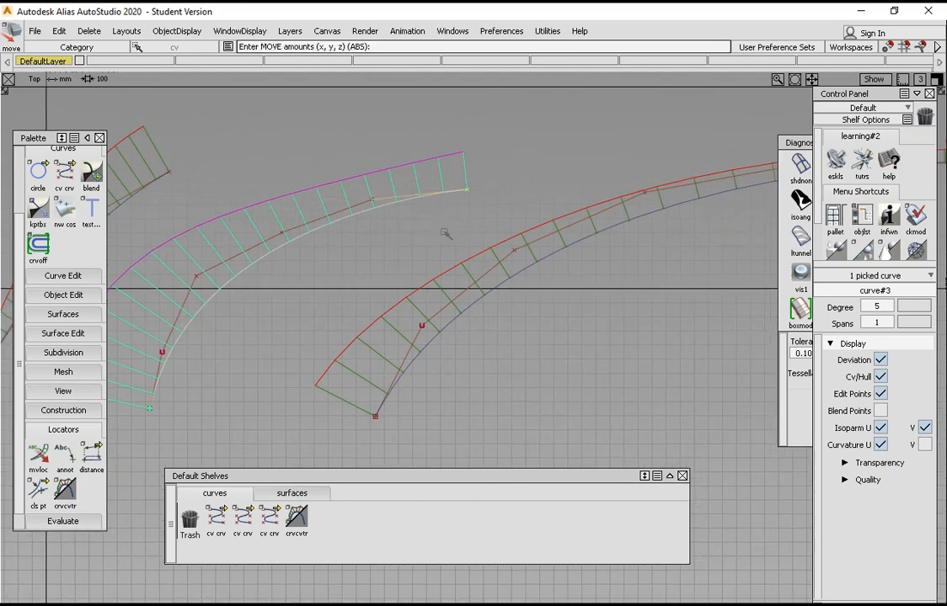
{"action": "right_click_drag", "start_coordinate": [465, 229], "coordinate": [406, 232], "text": "alt+shift"}
{"action": "middle_click_drag", "start_coordinate": [406, 233], "coordinate": [454, 201], "text": "alt+shift"}
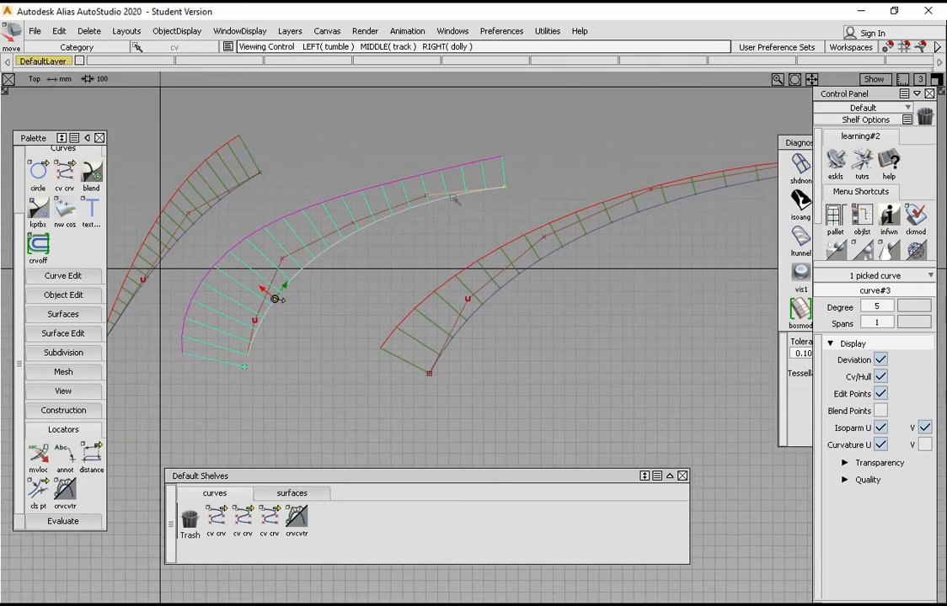
{"action": "left_click", "coordinate": [453, 205], "text": "alt+shift"}
{"action": "right_click_drag", "start_coordinate": [448, 221], "coordinate": [446, 204], "text": "alt+shift"}
{"action": "middle_click_drag", "start_coordinate": [446, 204], "coordinate": [459, 213], "text": "alt+shift"}
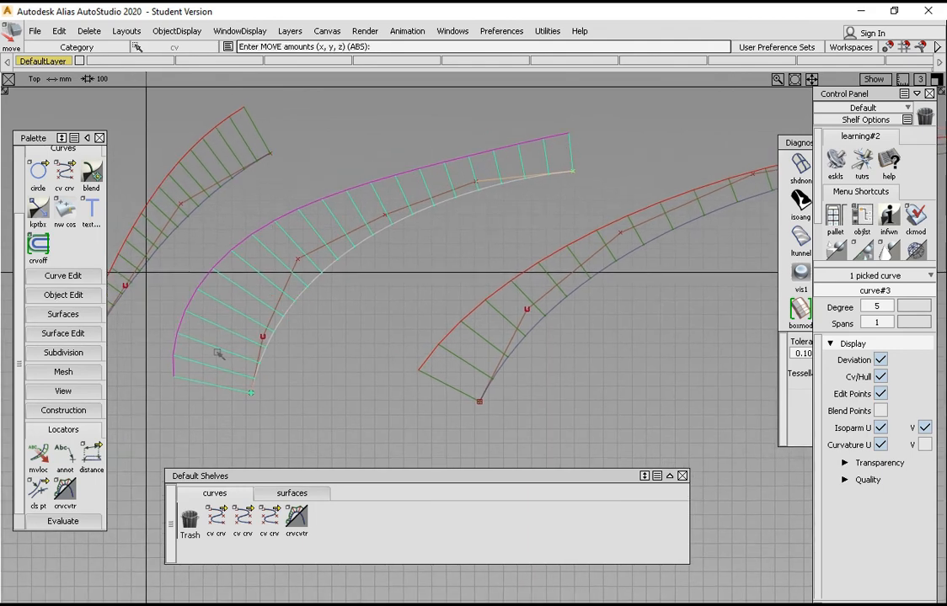
- Nudge the middle curve's end CV up and move its fourth CV up and to the left until the comb decreases smoothly
{"action": "middle_click_drag", "start_coordinate": [532, 209], "coordinate": [461, 206], "text": "alt+shift"}
{"action": "right_click_drag", "start_coordinate": [513, 185], "coordinate": [513, 177]}
{"action": "middle_click_drag", "start_coordinate": [510, 258], "coordinate": [442, 238], "text": "alt+shift"}
{"action": "middle_click_drag", "start_coordinate": [297, 212], "coordinate": [269, 231], "text": "alt+shift"}
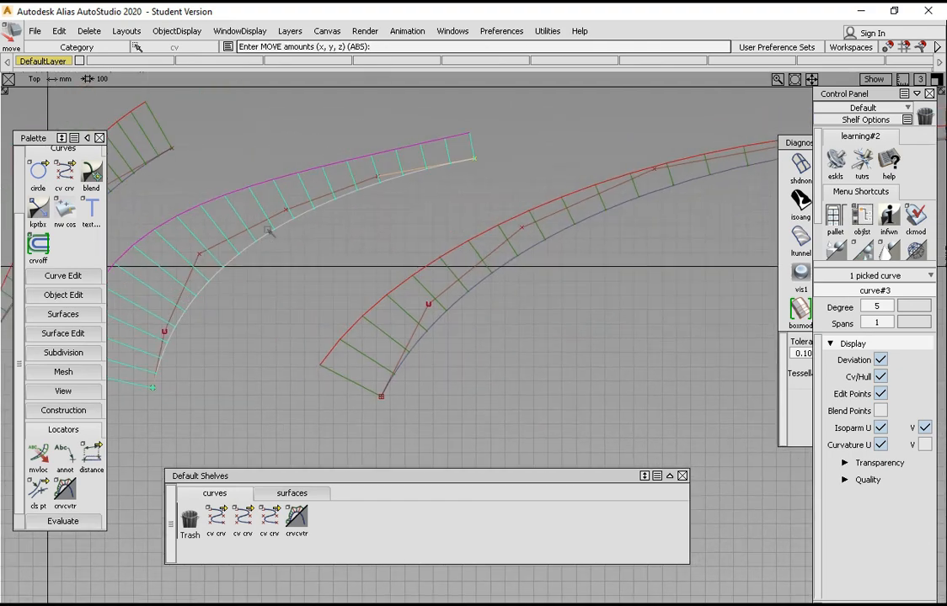
{"action": "left_click", "coordinate": [283, 209]}
{"action": "left_click_drag", "start_coordinate": [308, 238], "coordinate": [296, 233]}
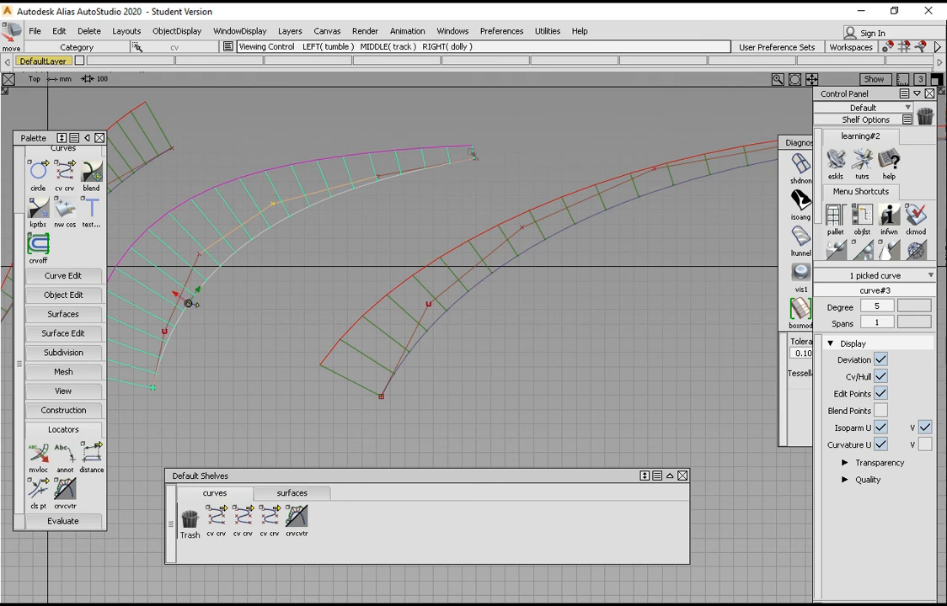
{"action": "middle_click_drag", "start_coordinate": [370, 150], "coordinate": [440, 150], "text": "alt+shift"}
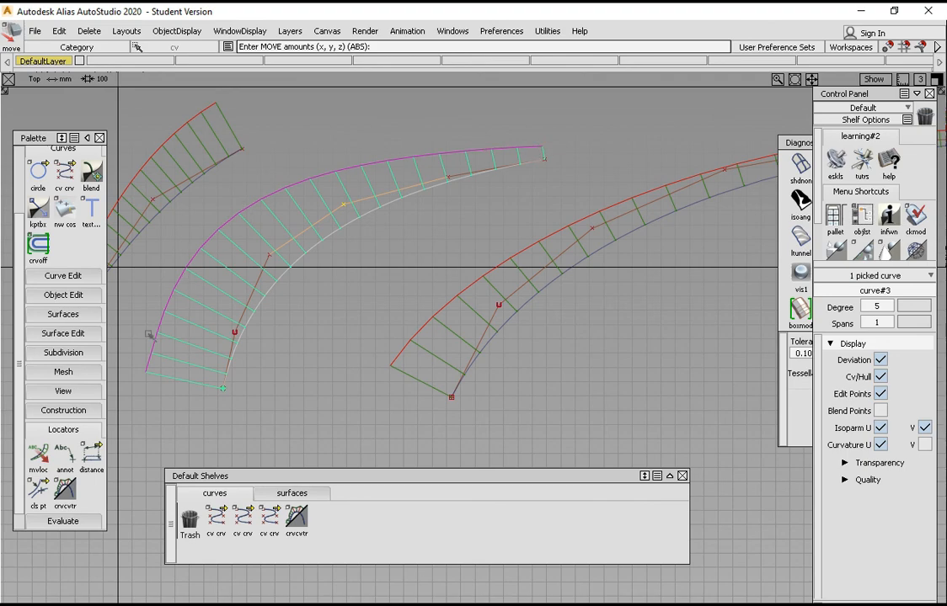
- Clear the pick and move the long curve's fourth, third and second CVs outward to reshape its curvature comb
{"action": "middle_click_drag", "start_coordinate": [627, 282], "coordinate": [439, 295], "text": "alt+shift"}
{"action": "left_click_drag", "start_coordinate": [543, 294], "coordinate": [565, 245], "text": "ctrl+shift"}
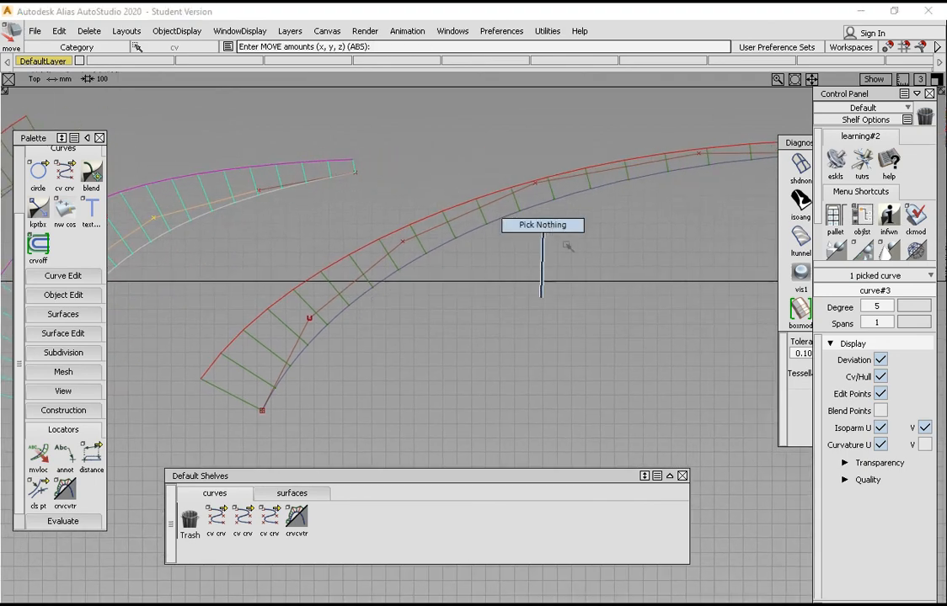
{"action": "right_click_drag", "start_coordinate": [593, 282], "coordinate": [571, 290], "text": "alt+shift"}
{"action": "middle_click_drag", "start_coordinate": [572, 290], "coordinate": [478, 295], "text": "alt+shift"}
{"action": "left_click_drag", "start_coordinate": [480, 296], "coordinate": [539, 293], "text": "ctrl+shift"}
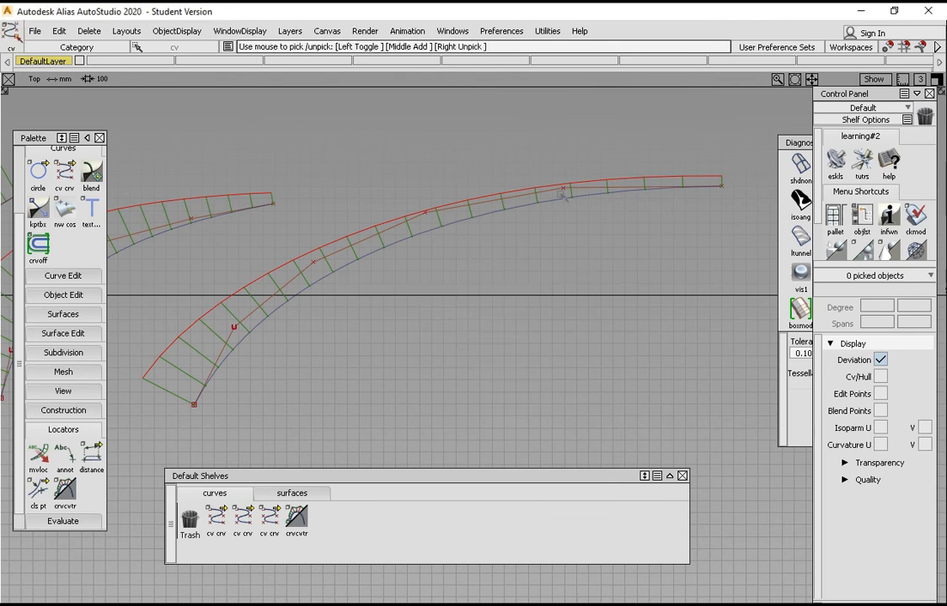
{"action": "left_click", "coordinate": [425, 214]}
{"action": "middle_click_drag", "start_coordinate": [466, 254], "coordinate": [476, 211], "text": "ctrl+shift"}
{"action": "left_click_drag", "start_coordinate": [489, 255], "coordinate": [473, 232]}
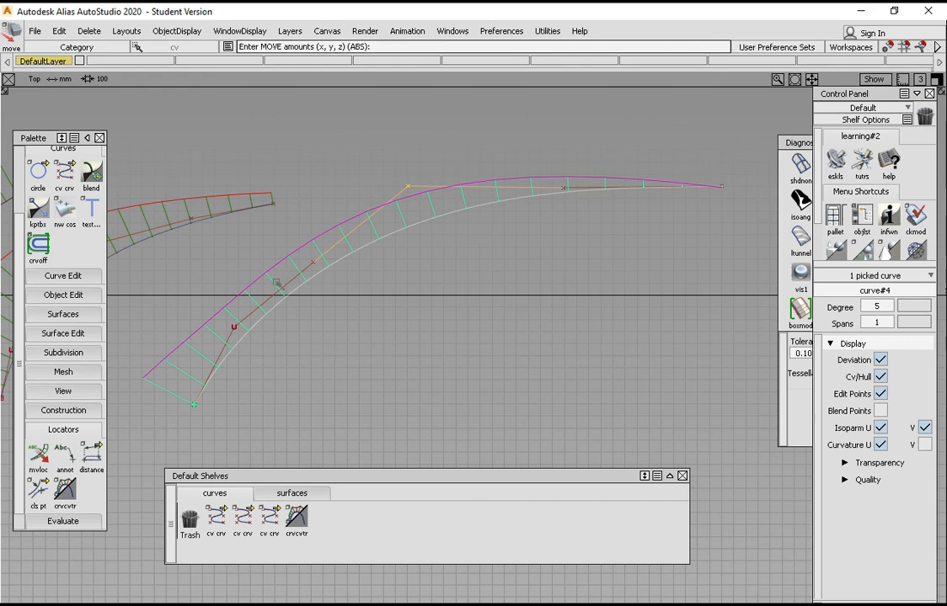
{"action": "left_click_drag", "start_coordinate": [315, 265], "coordinate": [286, 332]}
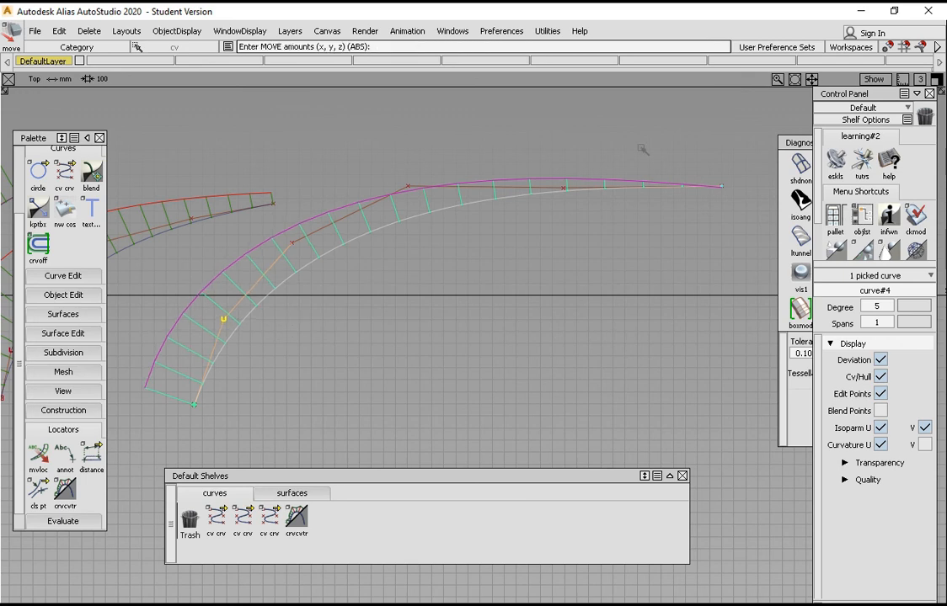
- Pull the long curve's fifth CV below the curve, then raise it again along with the end CV to keep the comb on one side
{"action": "left_click", "coordinate": [563, 188]}
{"action": "left_click_drag", "start_coordinate": [577, 223], "coordinate": [571, 245]}
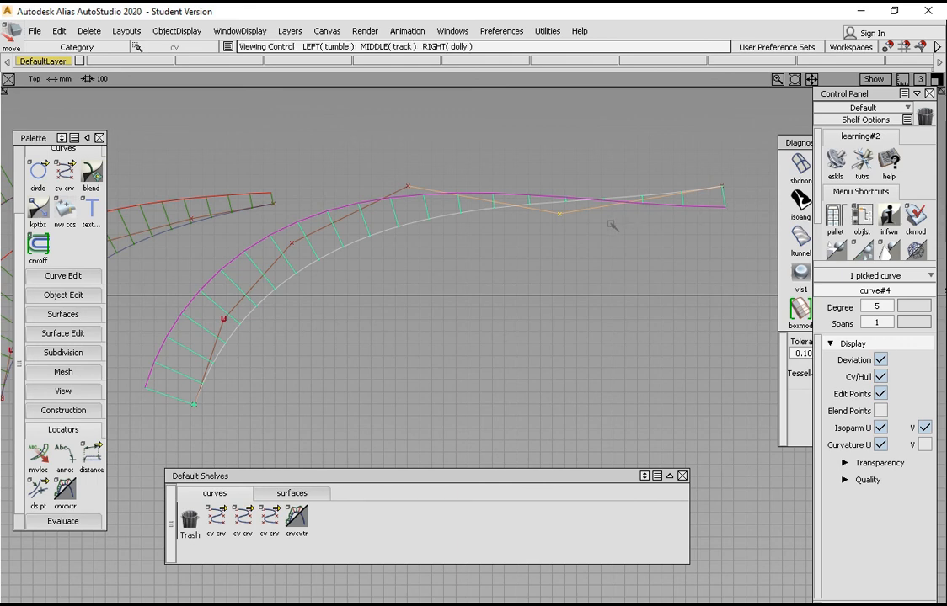
{"action": "middle_click_drag", "start_coordinate": [613, 221], "coordinate": [482, 262], "text": "alt+shift"}
{"action": "left_click_drag", "start_coordinate": [482, 262], "coordinate": [485, 218]}
{"action": "left_click_drag", "start_coordinate": [619, 191], "coordinate": [612, 175]}
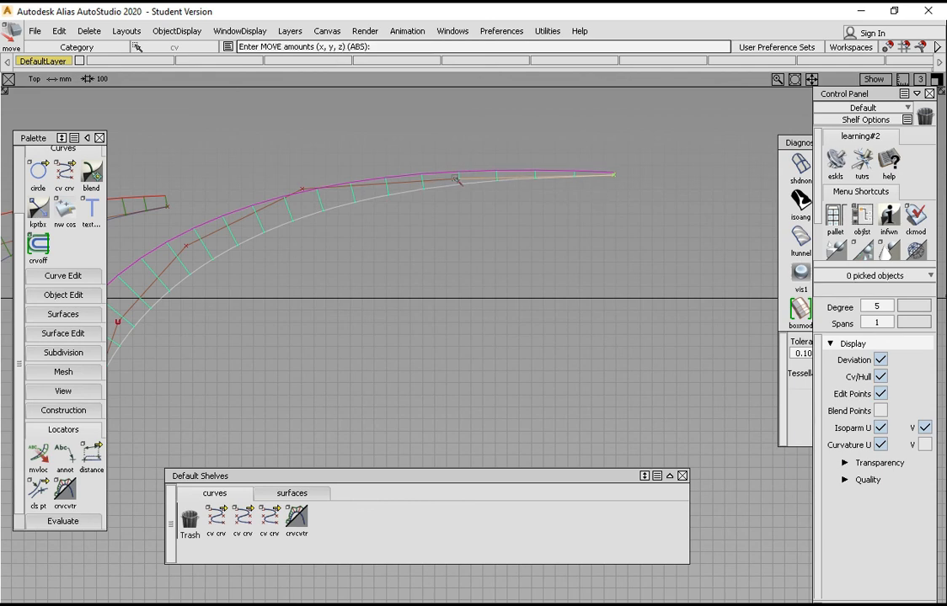
{"action": "left_click_drag", "start_coordinate": [463, 181], "coordinate": [540, 184]}
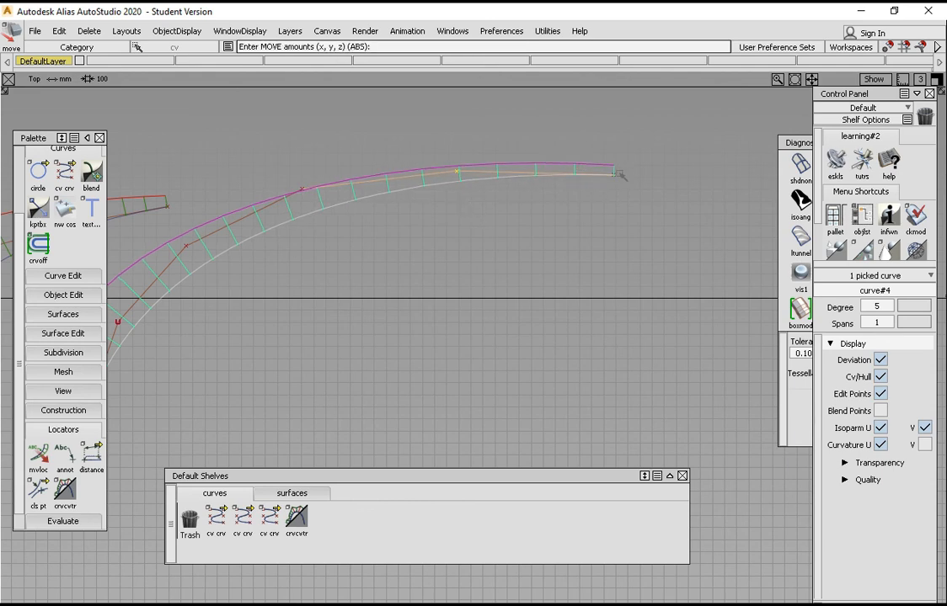
- Clear the pick and delete all curvature locators from the three curves
{"action": "middle_click_drag", "start_coordinate": [406, 275], "coordinate": [470, 243], "text": "alt+shift"}
{"action": "left_click_drag", "start_coordinate": [497, 243], "coordinate": [507, 221], "text": "ctrl+shift"}
{"action": "right_click_drag", "start_coordinate": [507, 222], "coordinate": [258, 248], "text": "alt+shift"}
{"action": "middle_click_drag", "start_coordinate": [169, 248], "coordinate": [405, 268], "text": "alt+shift"}
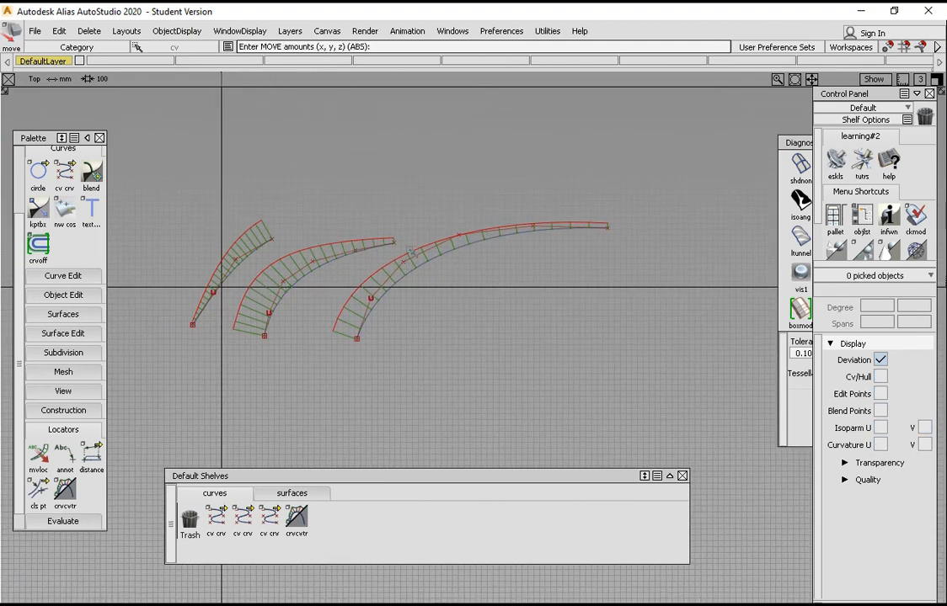
{"action": "middle_click", "coordinate": [515, 306], "text": "ctrl+shift"}
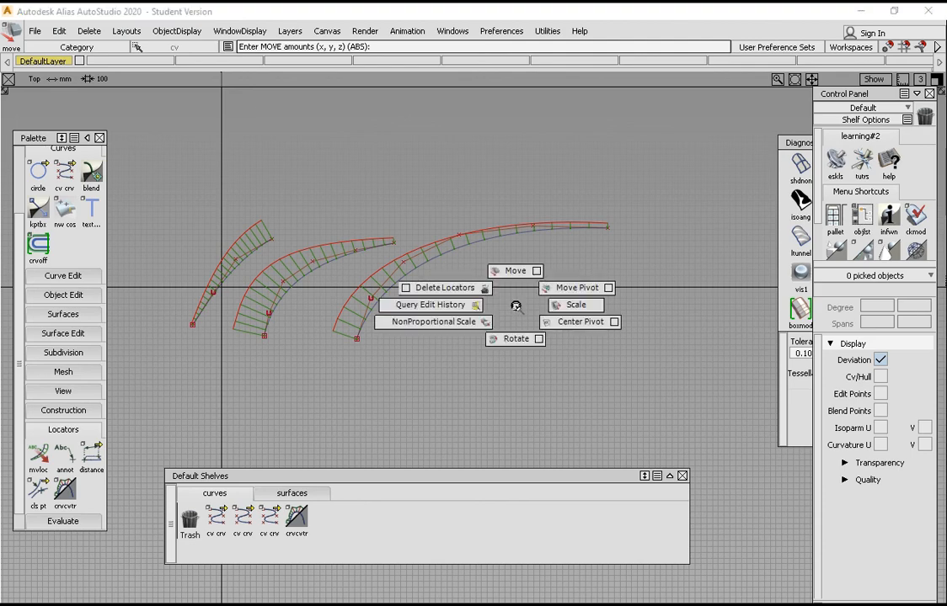
{"action": "middle_click_drag", "start_coordinate": [504, 305], "coordinate": [461, 286], "text": "ctrl+shift"}
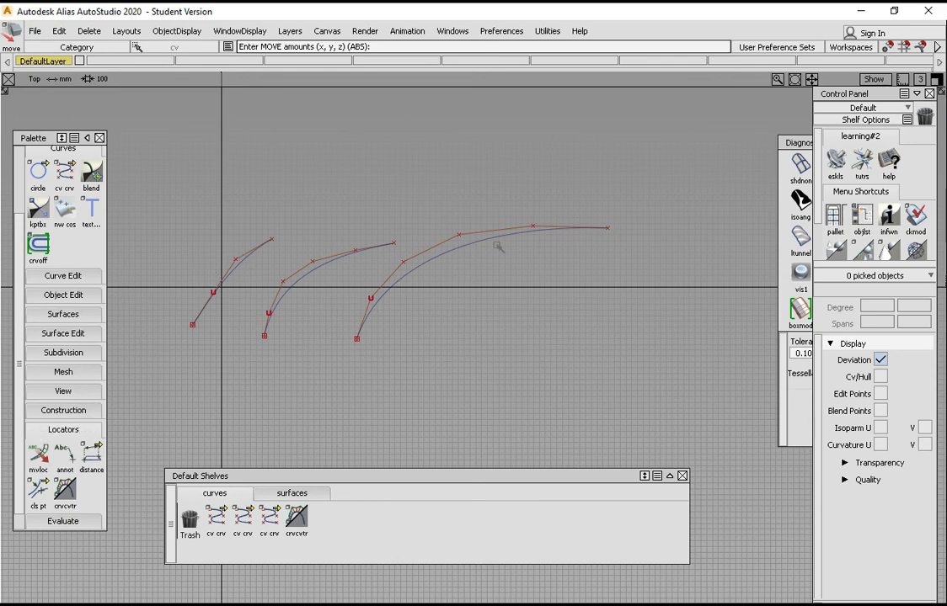
- Add a curve curvature locator to the long curve and remove it with Delete Locators
{"action": "key", "text": "alt+shift"}
{"action": "middle_click_drag", "start_coordinate": [433, 306], "coordinate": [465, 286], "text": "alt+shift"}
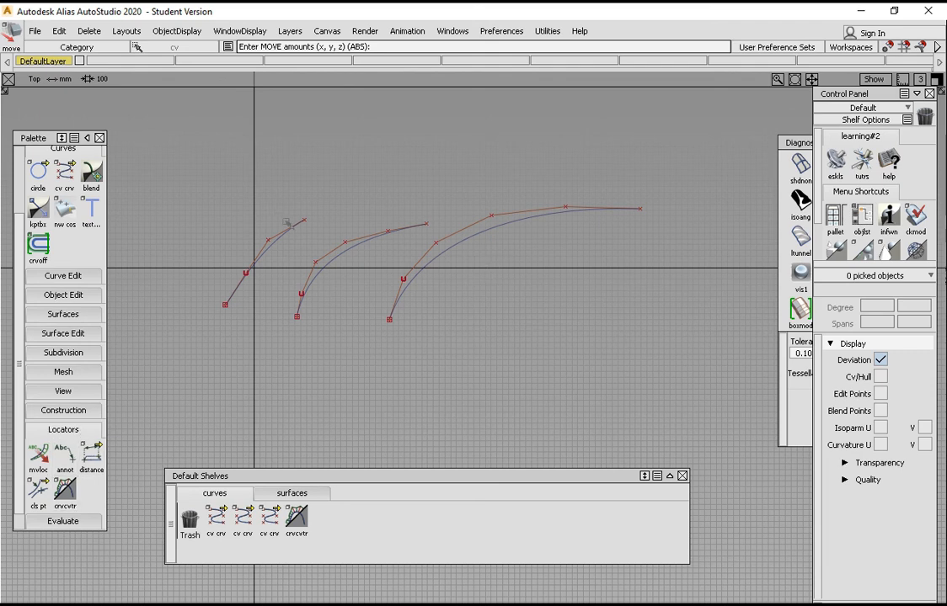
{"action": "left_click", "coordinate": [72, 499]}
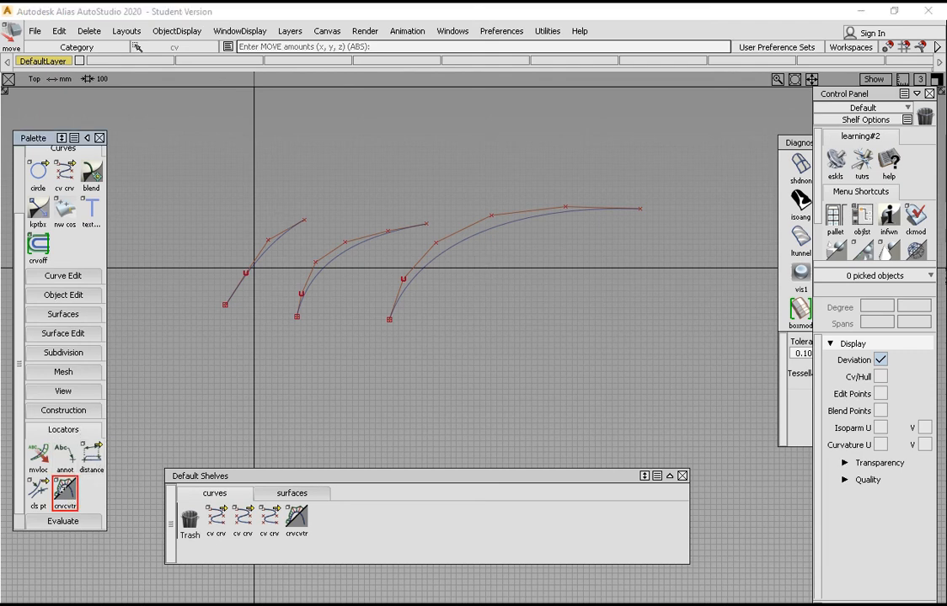
{"action": "left_click", "coordinate": [297, 520]}
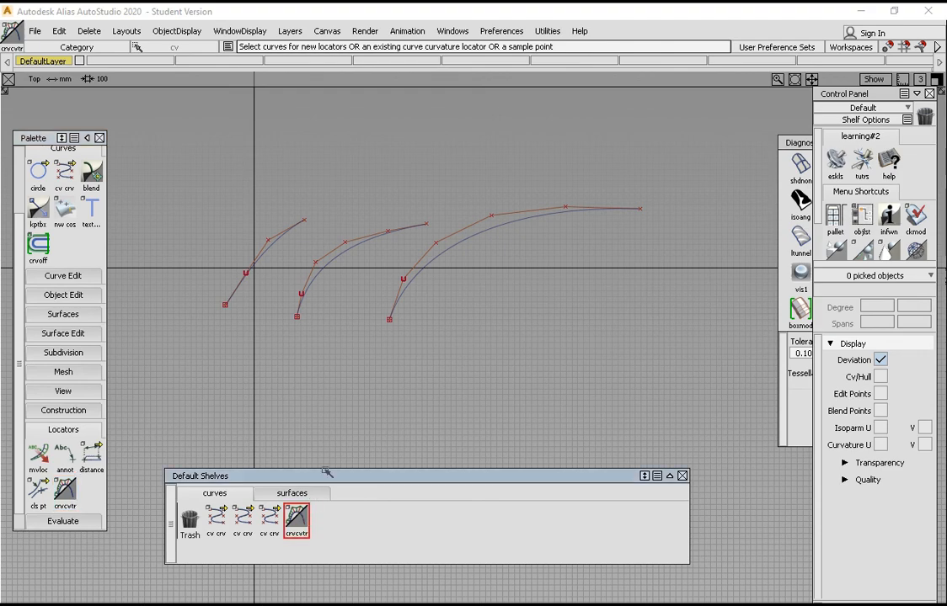
{"action": "left_click", "coordinate": [457, 244]}
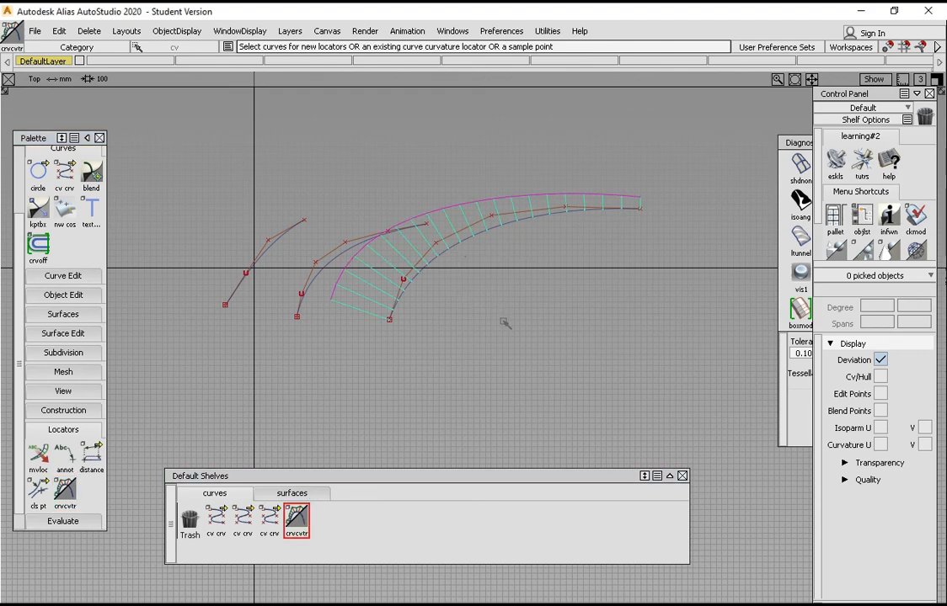
{"action": "middle_click_drag", "start_coordinate": [501, 321], "coordinate": [393, 298], "text": "ctrl+shift"}
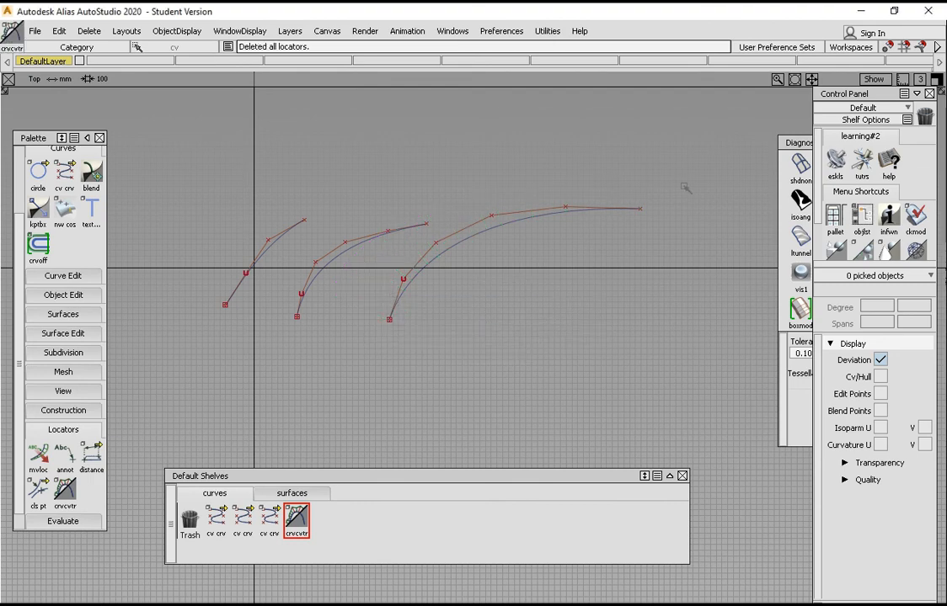
- Apply the curvature comb to the long curve once more and delete all locators again
{"action": "middle_click_drag", "start_coordinate": [589, 264], "coordinate": [459, 277], "text": "alt+shift"}
{"action": "left_click", "coordinate": [495, 225], "text": "alt+shift"}
{"action": "right_click_drag", "start_coordinate": [494, 224], "coordinate": [549, 244], "text": "alt+shift"}
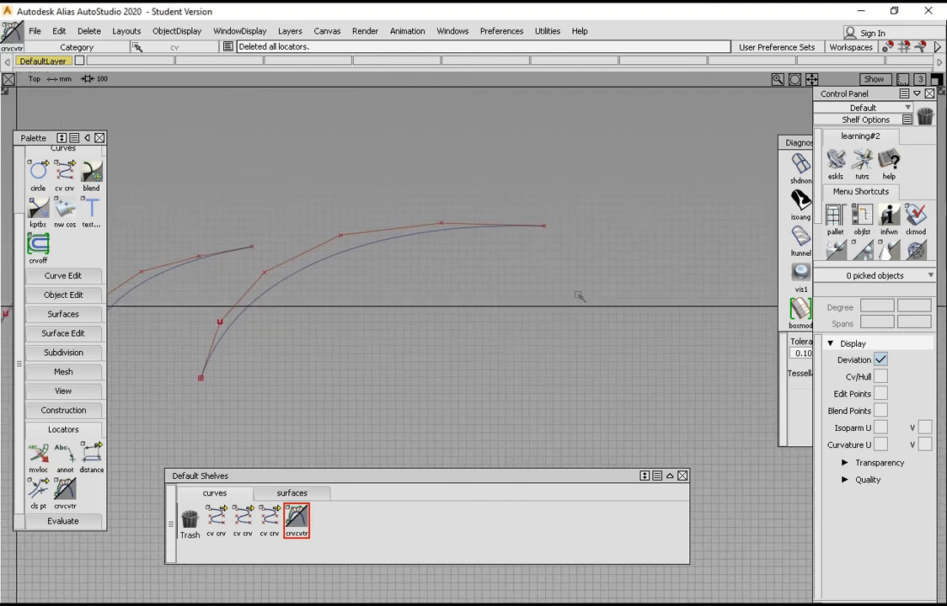
{"action": "middle_click_drag", "start_coordinate": [412, 263], "coordinate": [463, 255], "text": "alt+shift"}
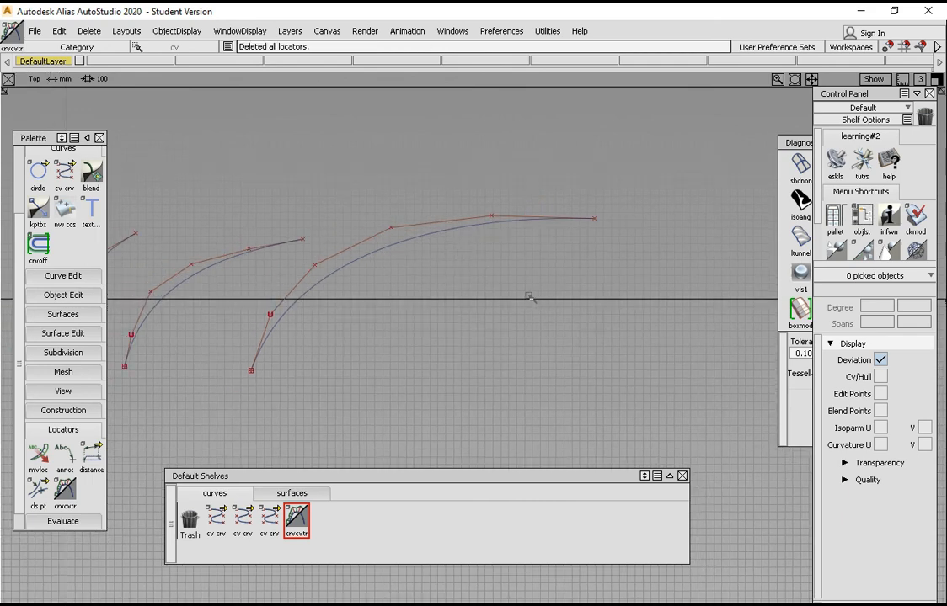
{"action": "middle_click_drag", "start_coordinate": [529, 295], "coordinate": [420, 239], "text": "ctrl+shift"}
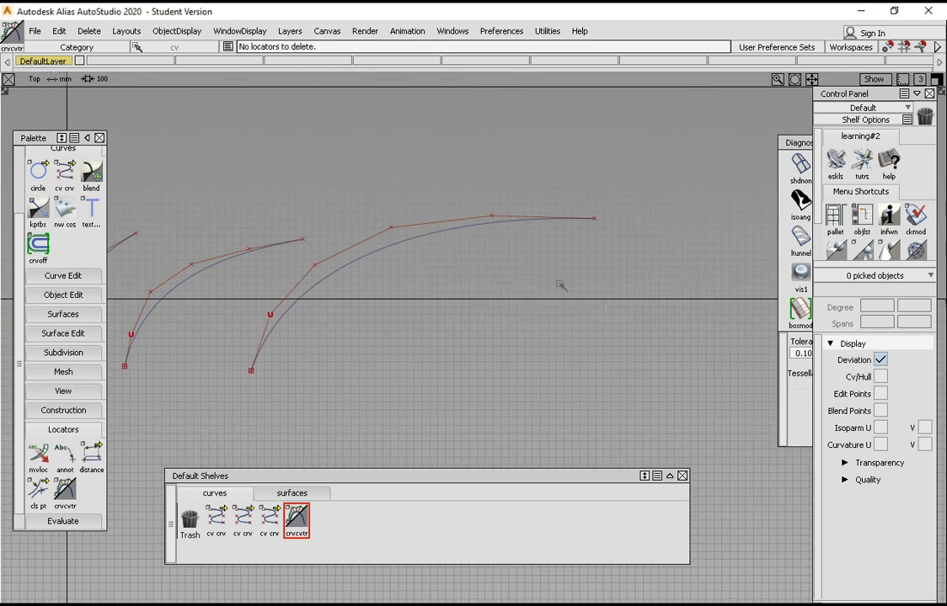
{"action": "left_click", "coordinate": [358, 259]}
{"action": "middle_click_drag", "start_coordinate": [301, 271], "coordinate": [355, 255], "text": "alt+shift"}
{"action": "middle_click_drag", "start_coordinate": [420, 288], "coordinate": [391, 269], "text": "ctrl+shift"}
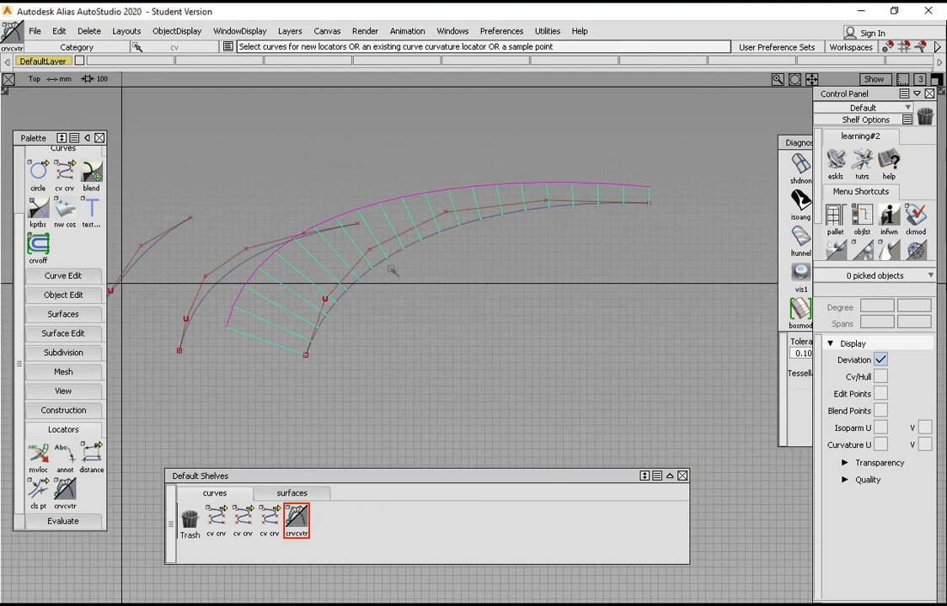
- Switch from the single Top view to the four-view layout and examine the three curves from different angles in the perspective view
{"action": "right_click_drag", "start_coordinate": [391, 270], "coordinate": [363, 279], "text": "alt+shift"}
{"action": "middle_click_drag", "start_coordinate": [363, 279], "coordinate": [433, 294], "text": "alt+shift"}
{"action": "right_click_drag", "start_coordinate": [433, 294], "coordinate": [472, 284], "text": "alt+shift"}
{"action": "middle_click_drag", "start_coordinate": [472, 284], "coordinate": [443, 258], "text": "alt+shift"}
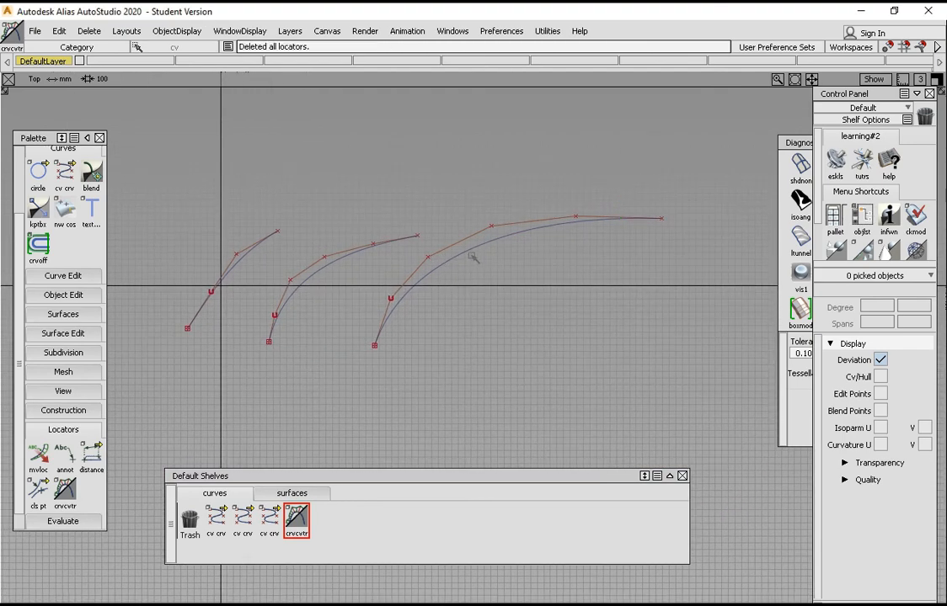
{"action": "left_click", "coordinate": [936, 80]}
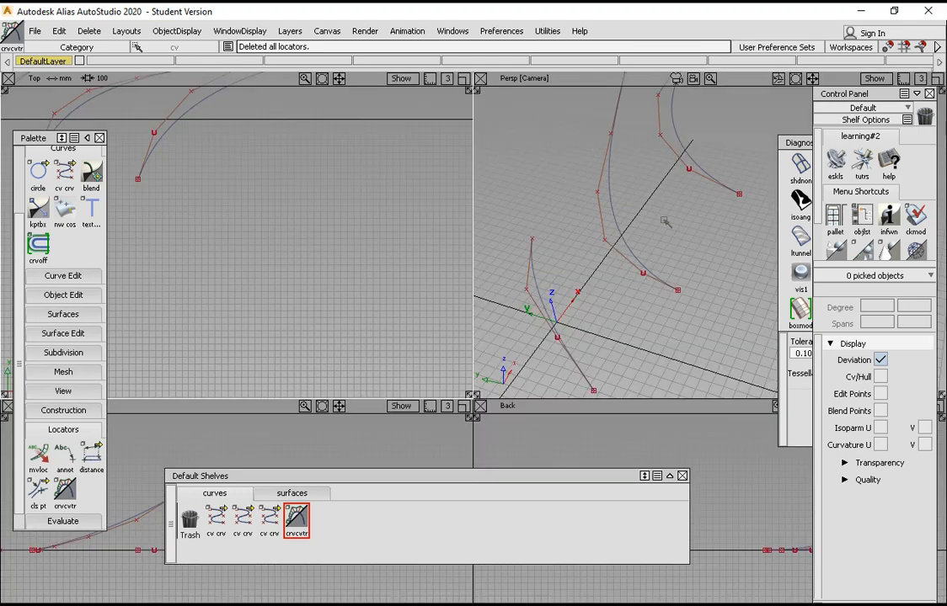
{"action": "right_click_drag", "start_coordinate": [665, 222], "coordinate": [725, 239], "text": "alt+shift"}
{"action": "left_click_drag", "start_coordinate": [725, 239], "coordinate": [620, 210], "text": "alt+shift"}
{"action": "middle_click_drag", "start_coordinate": [619, 210], "coordinate": [657, 282], "text": "alt+shift"}
{"action": "left_click", "coordinate": [613, 126], "text": "alt+shift"}
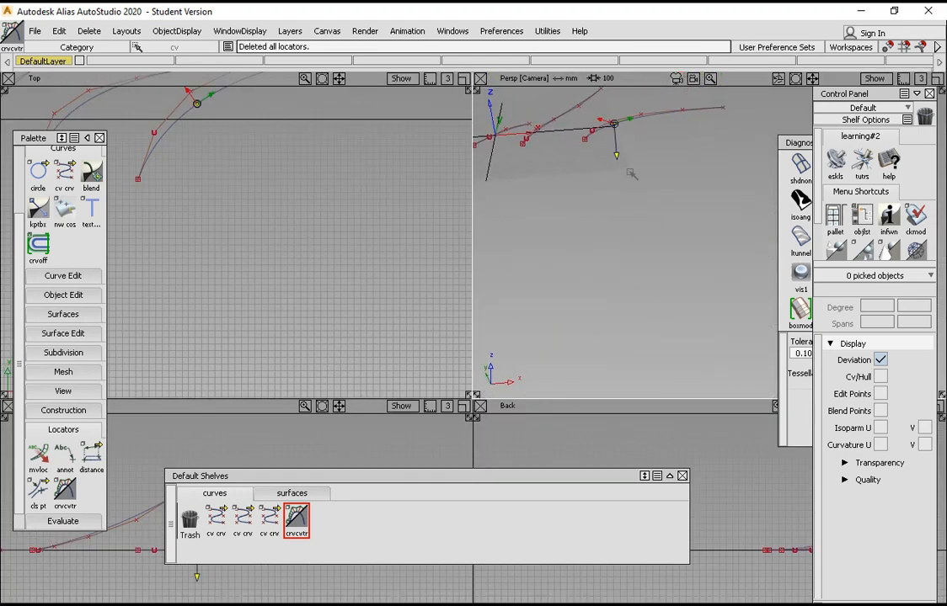
{"action": "left_click_drag", "start_coordinate": [615, 128], "coordinate": [733, 278], "text": "alt+shift"}
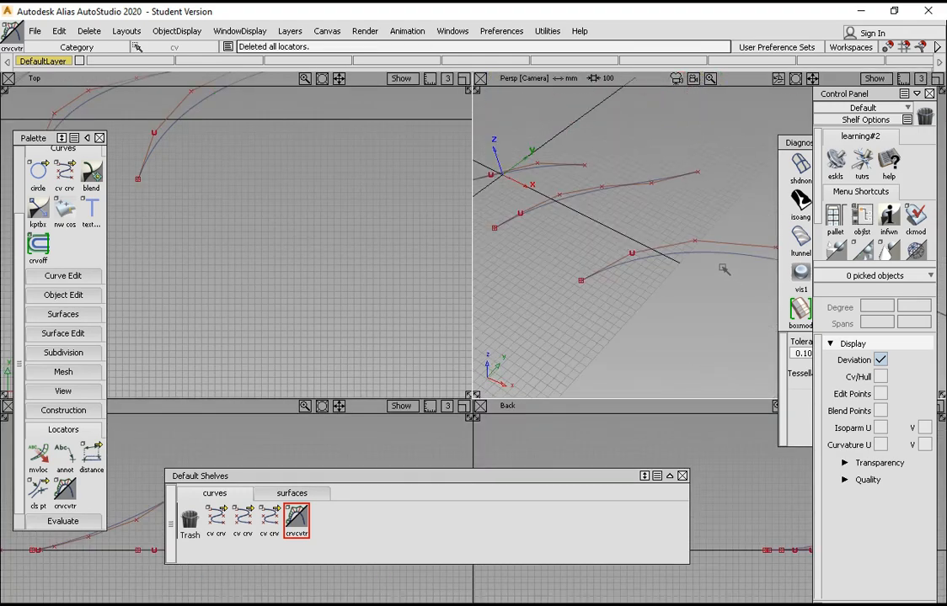